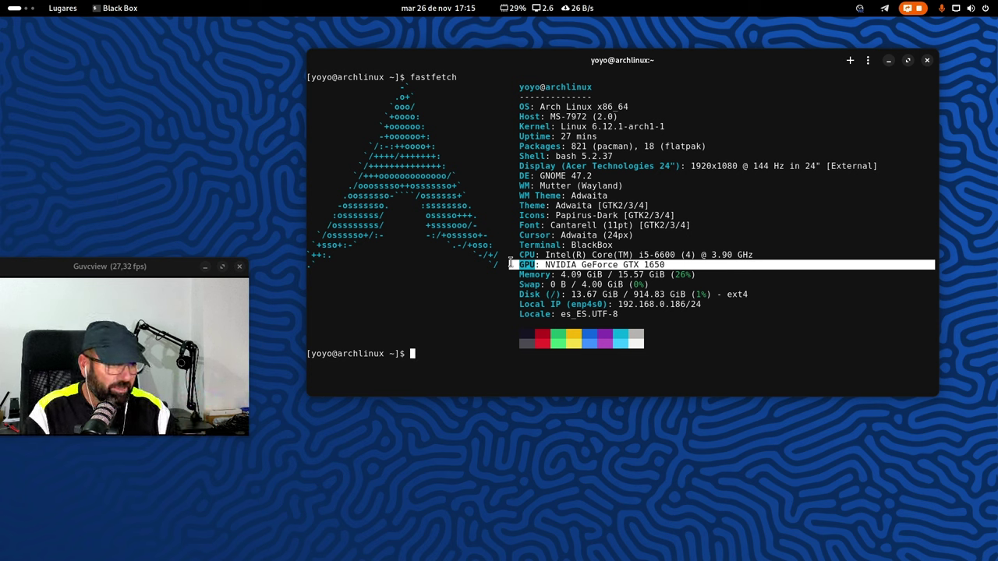
Highlight the DE and WM, CPU, and GPU lines in the fastfetch output to examine the system's specifications
click(690, 231)
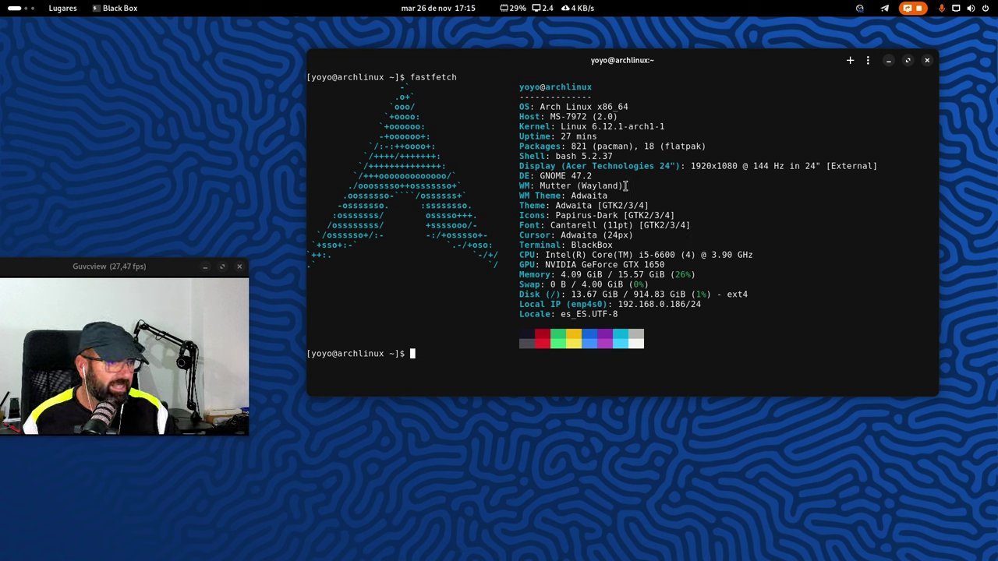
drag(625, 186, 527, 172)
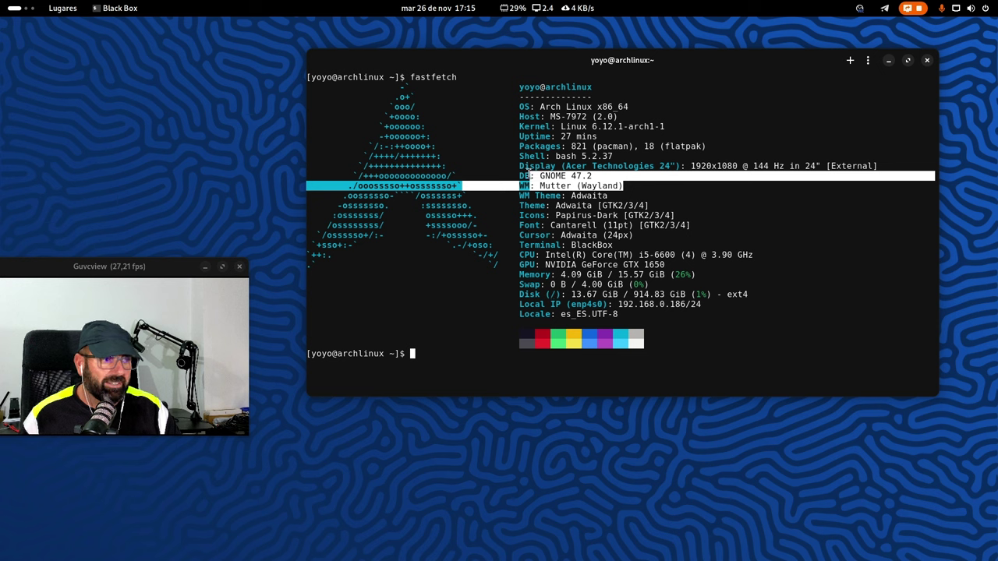
click(780, 278)
drag(762, 254, 523, 258)
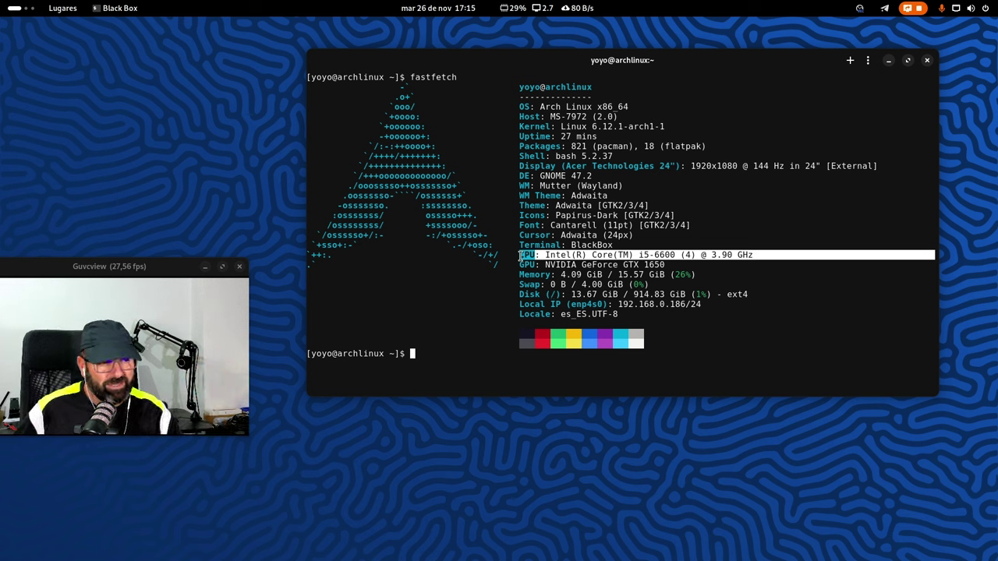
drag(674, 266, 530, 268)
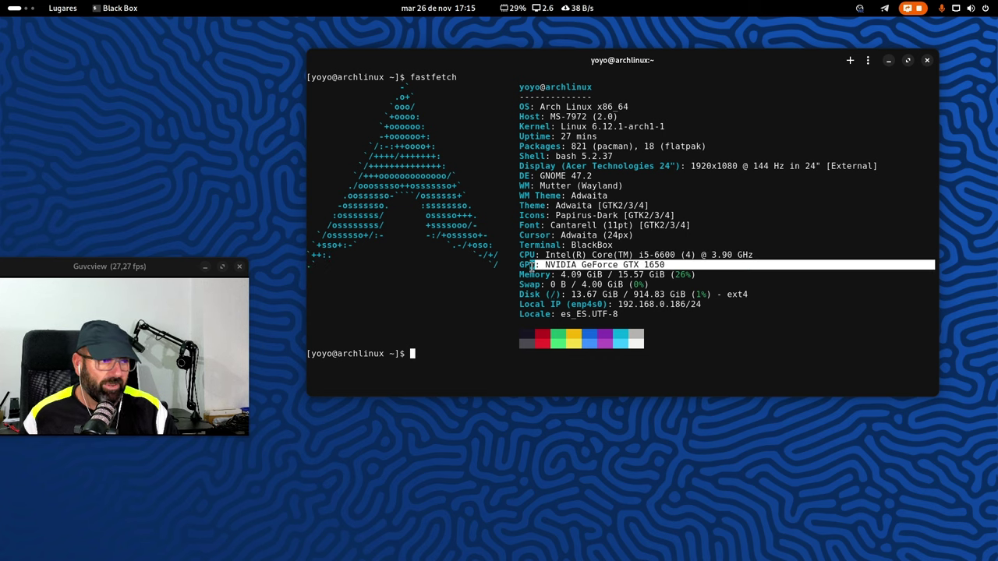
Minimize the terminal and switch to Firefox to view the webcam review post on the Salmorejo Geek community page
click(888, 60)
key(super)
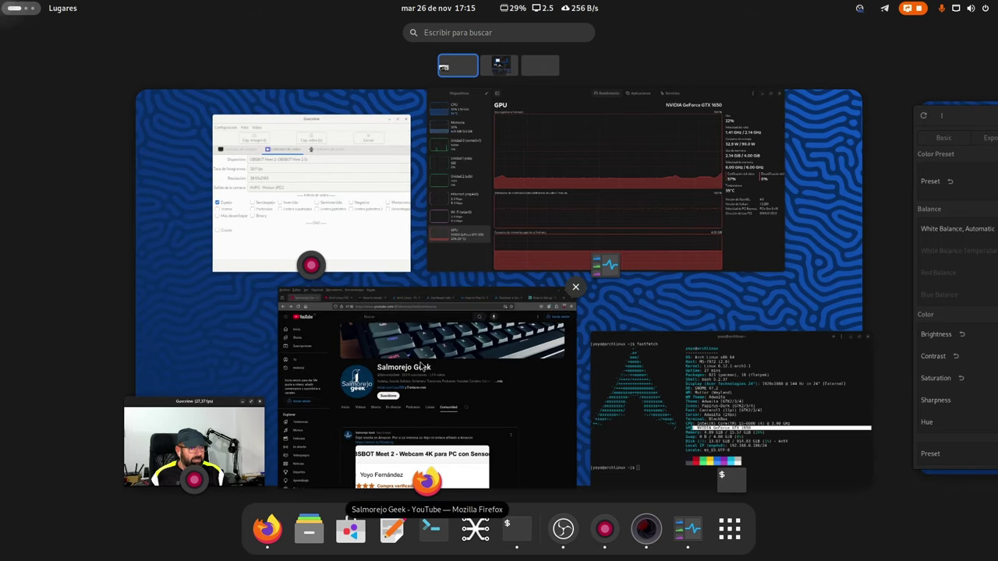
click(415, 308)
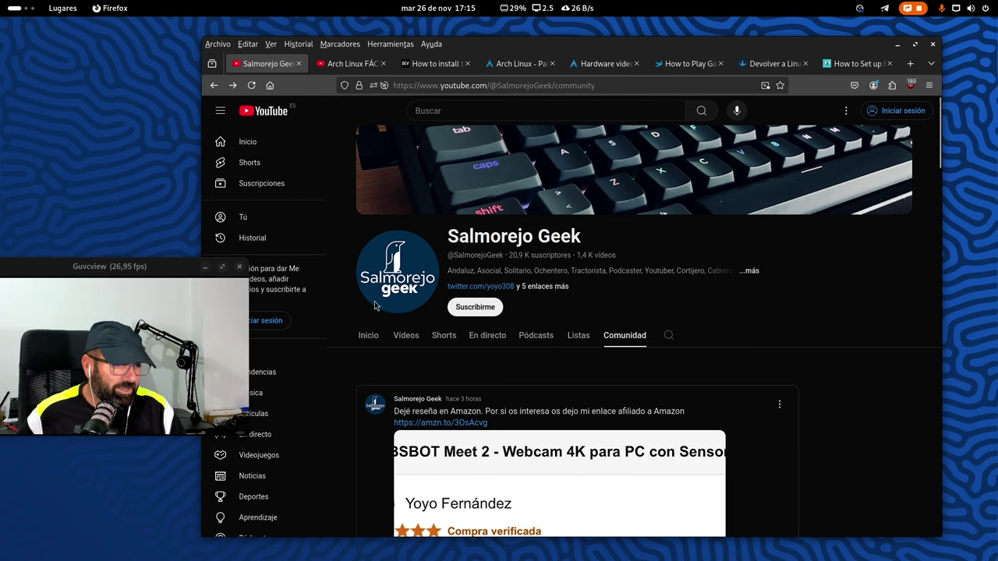
scroll(380, 296, down, 5)
scroll(380, 293, up, 1)
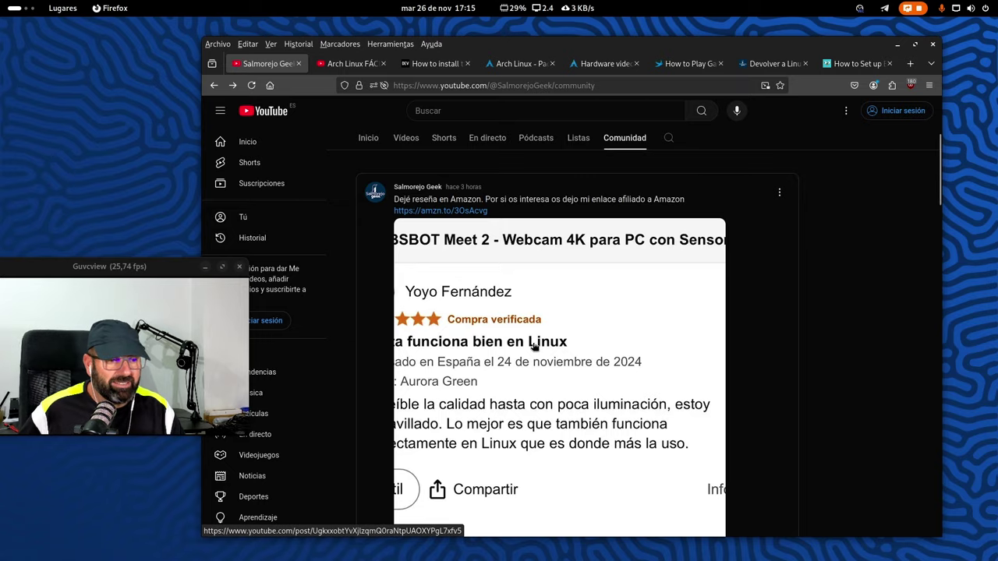
Switch to the Guvcview video controls to review the webcam settings, reposition the controls and camera preview windows, and minimize the controls
key(super)
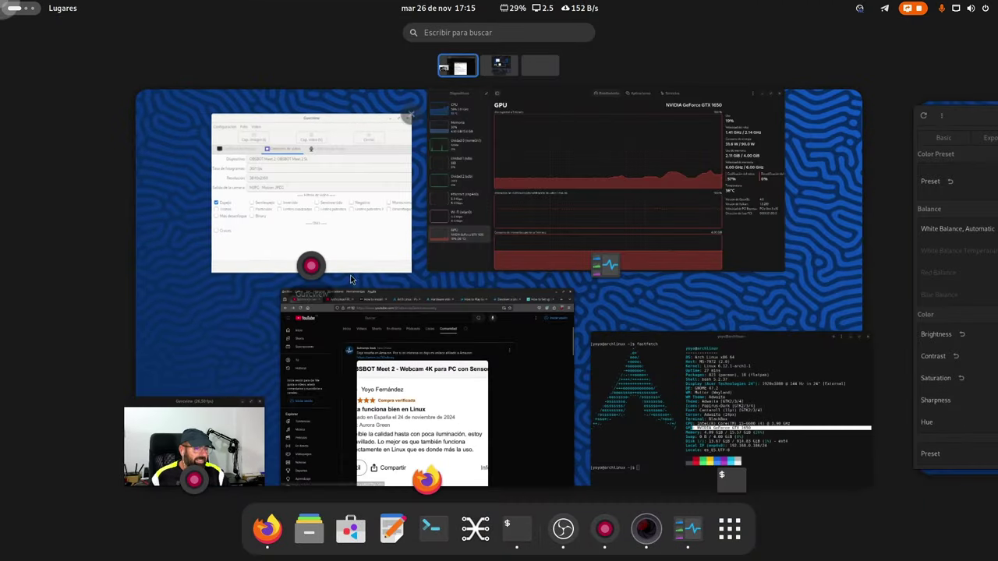
click(304, 148)
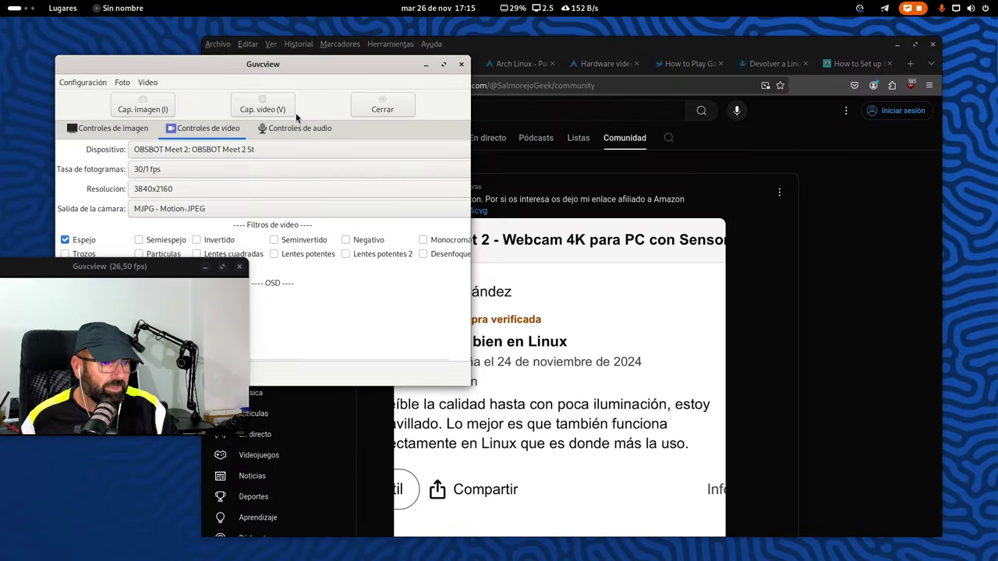
drag(253, 67, 490, 93)
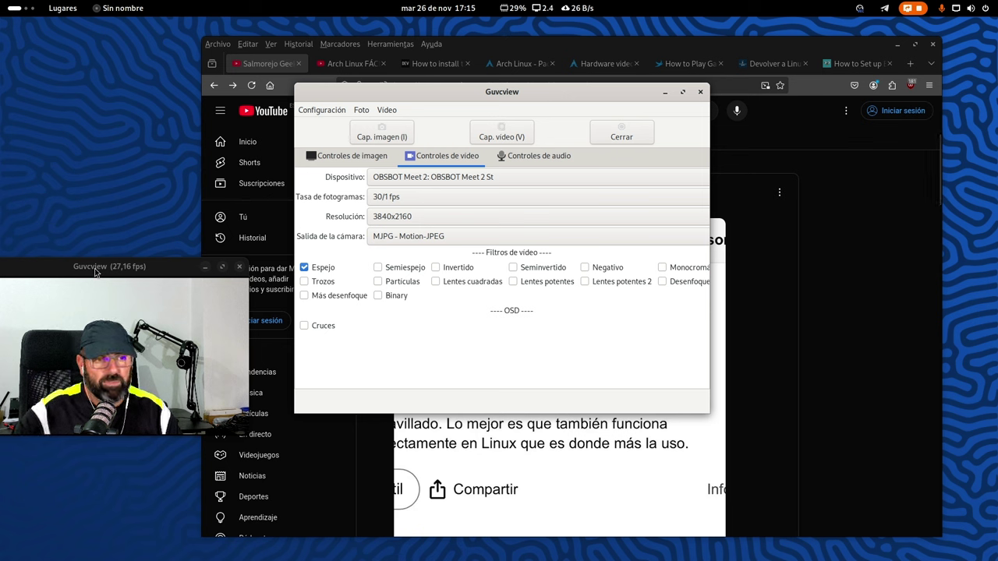
mouse_move(95, 270)
mouse_down()
mouse_move(201, 292)
mouse_move(87, 263)
mouse_move(90, 255)
mouse_up()
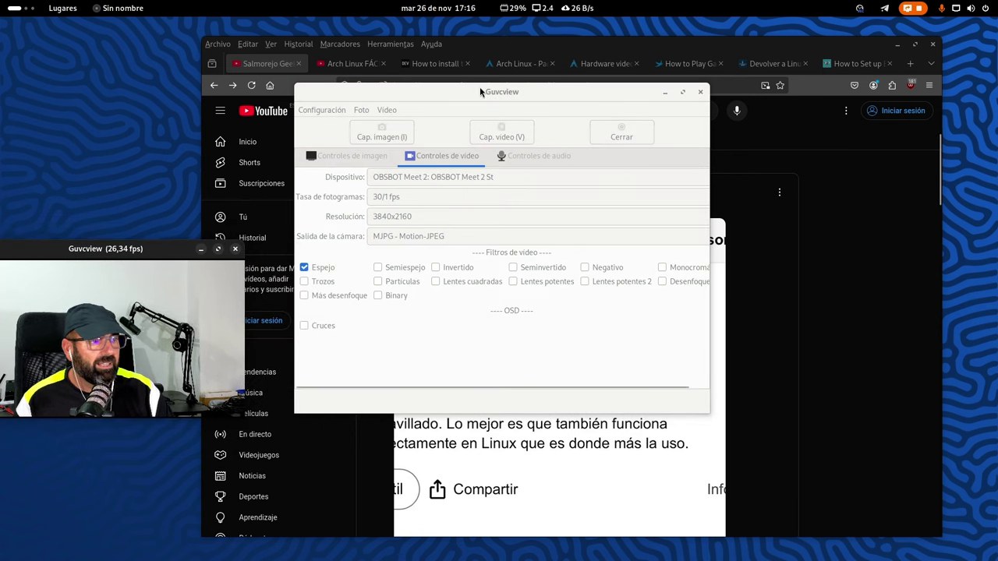
click(478, 92)
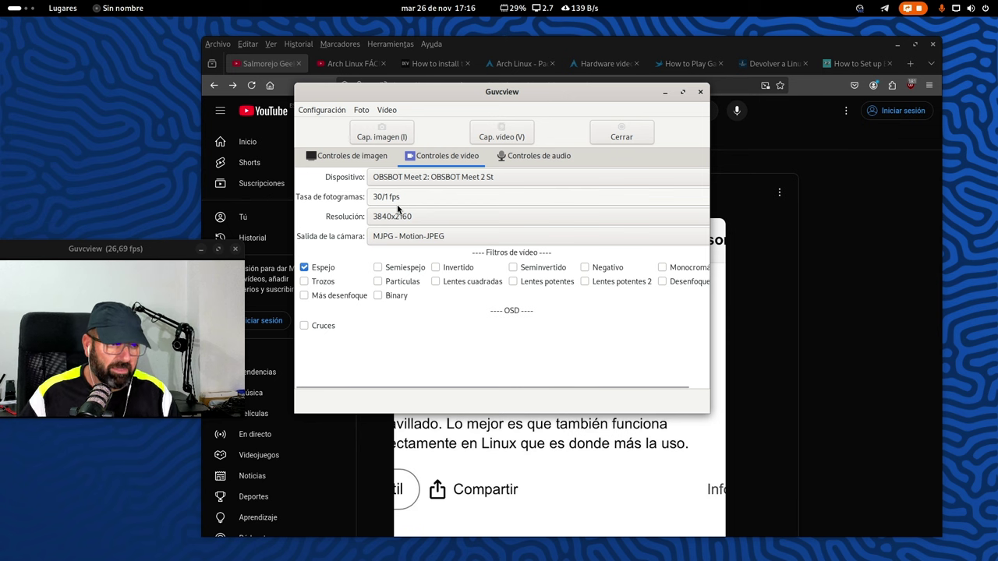
click(664, 93)
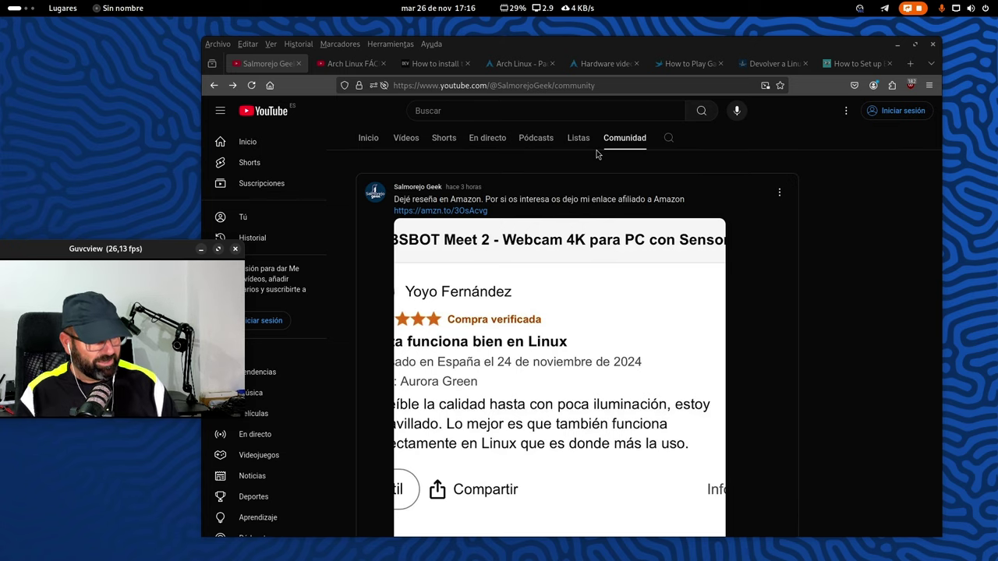
Browse the community posts and open the comments of the post about Kernel 6.12.1 arriving in Arch
scroll(507, 272, down, 5)
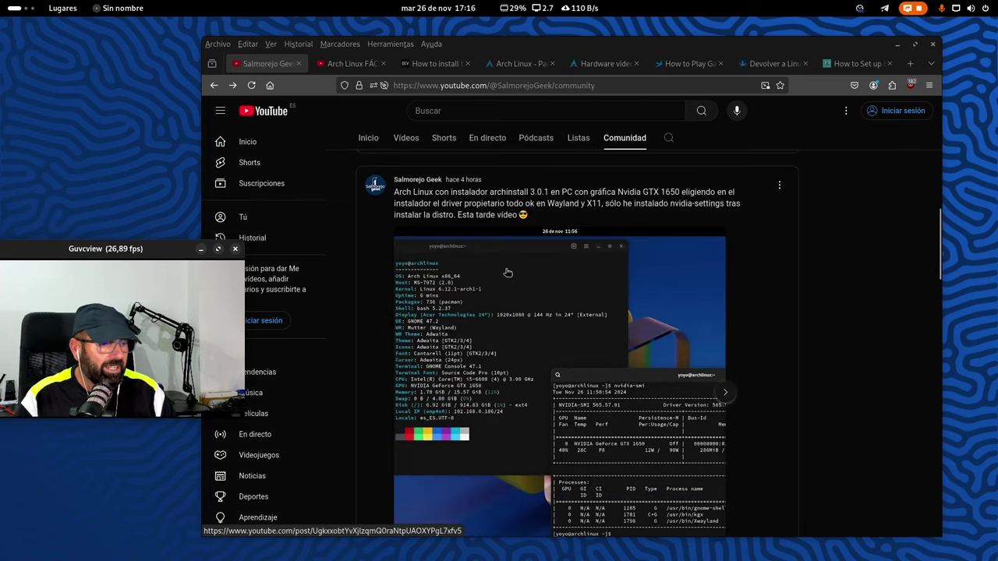
scroll(507, 272, down, 12)
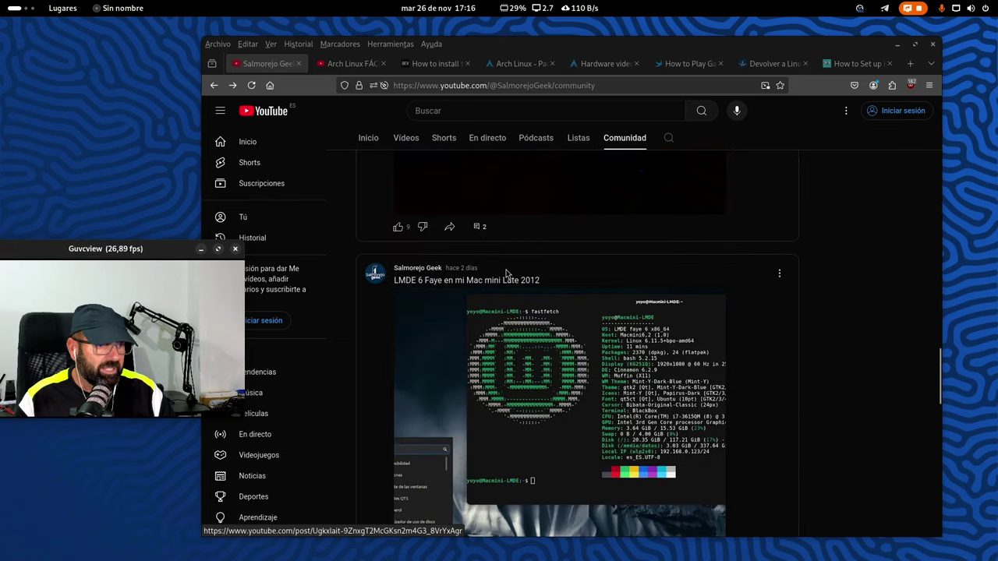
scroll(507, 273, down, 8)
scroll(511, 296, up, 2)
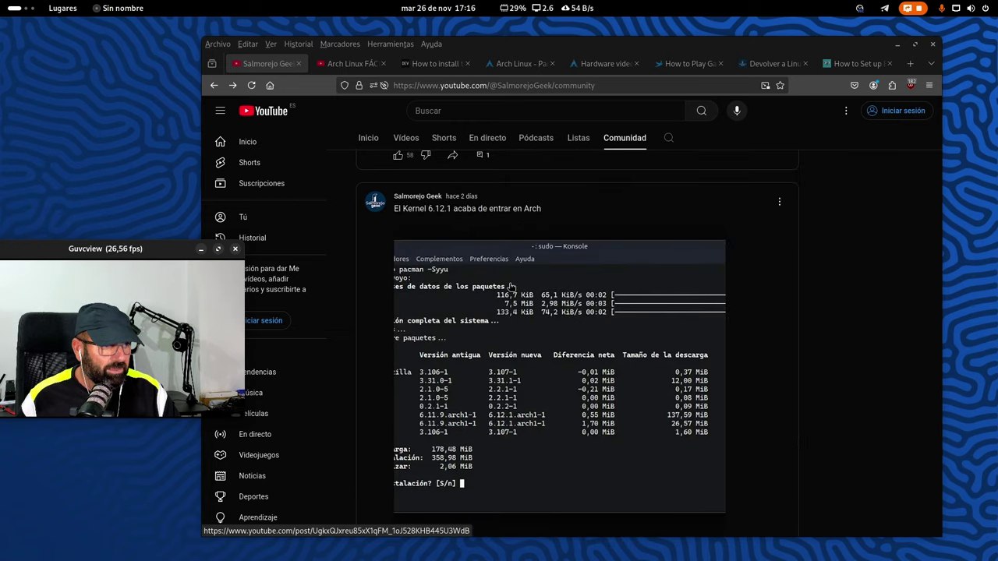
scroll(511, 287, down, 3)
click(483, 400)
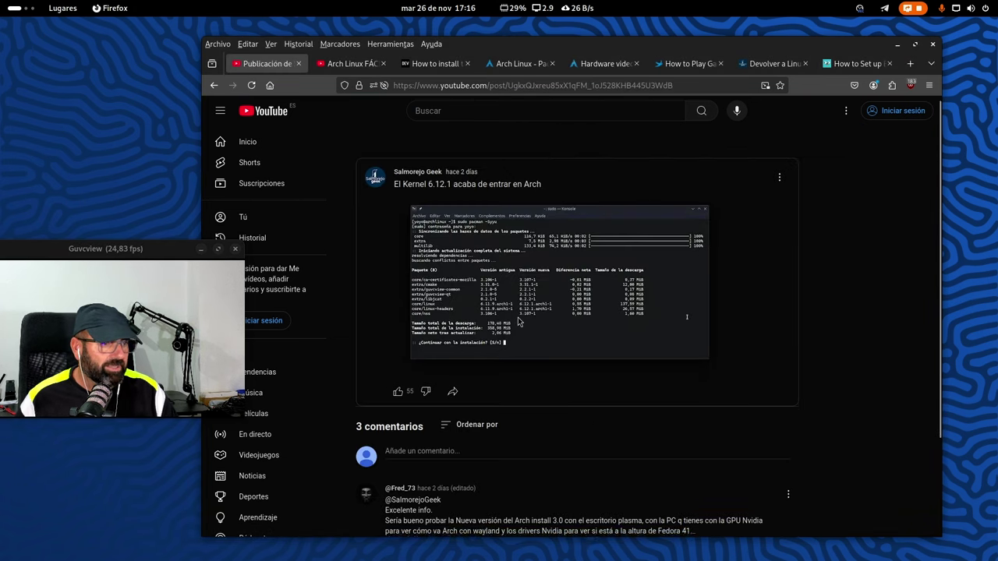
Expand the truncated comment requesting an Arch install 3.0 test on the Nvidia PC and read the post's comments
scroll(519, 321, down, 3)
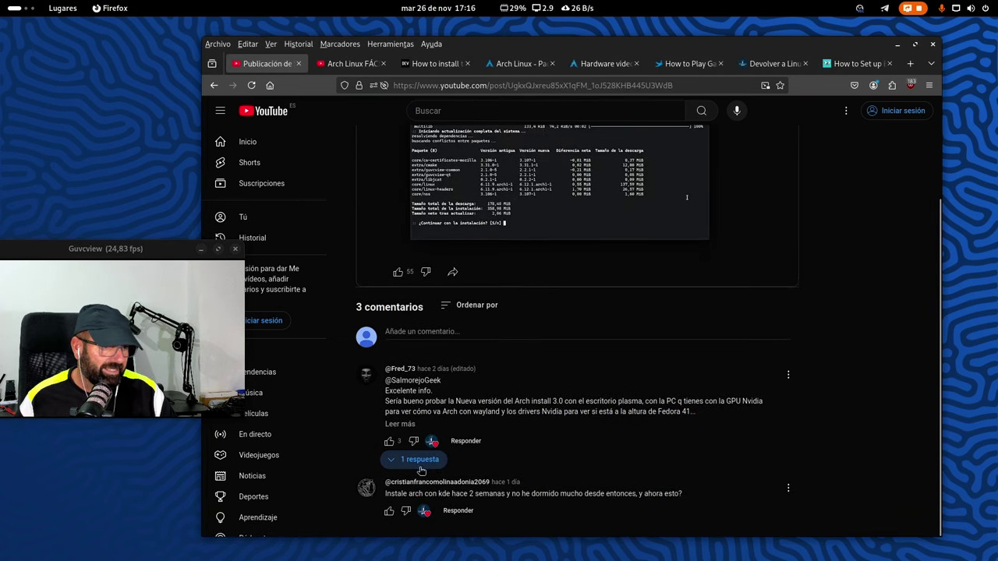
click(400, 424)
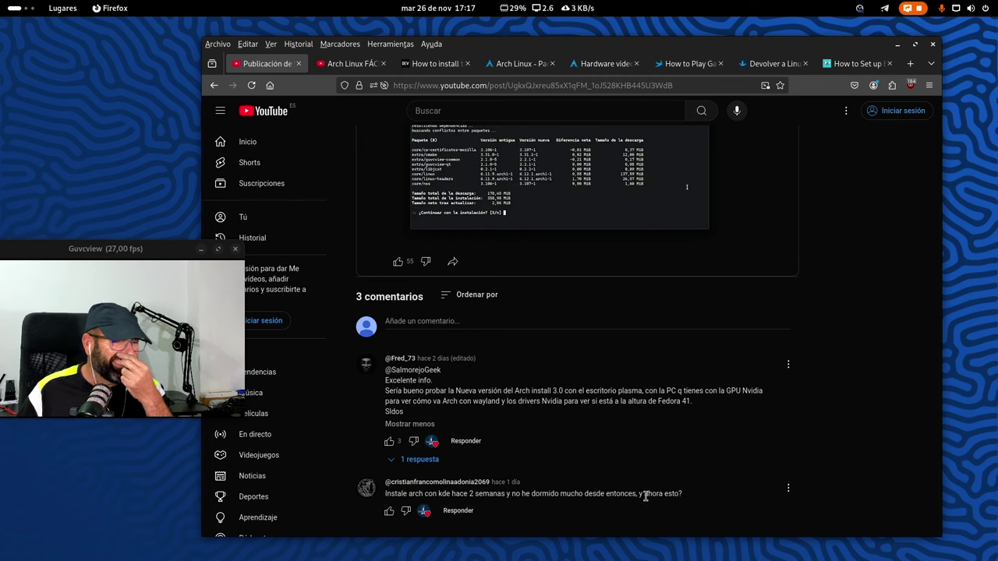
scroll(646, 494, up, 2)
scroll(636, 475, down, 2)
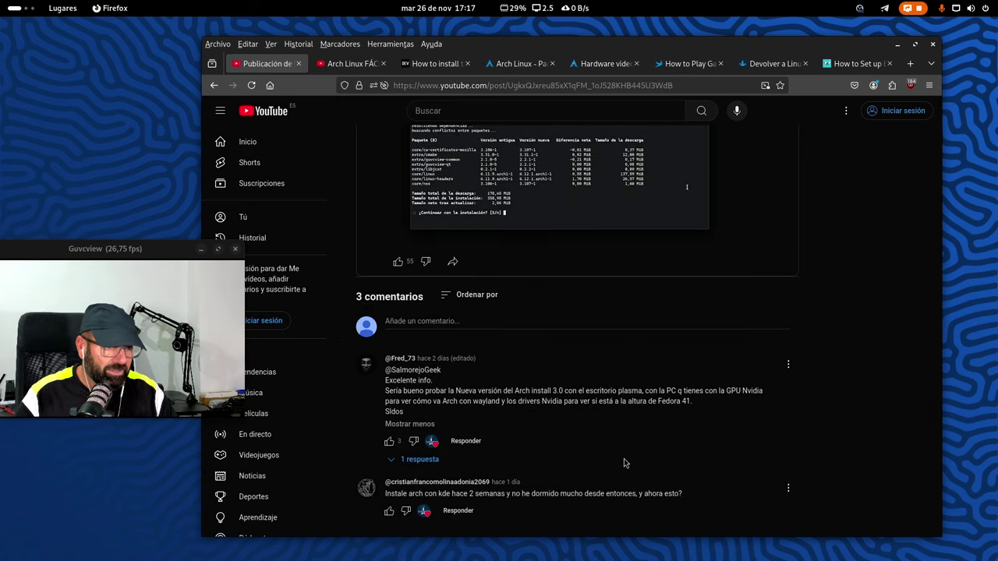
scroll(500, 359, up, 3)
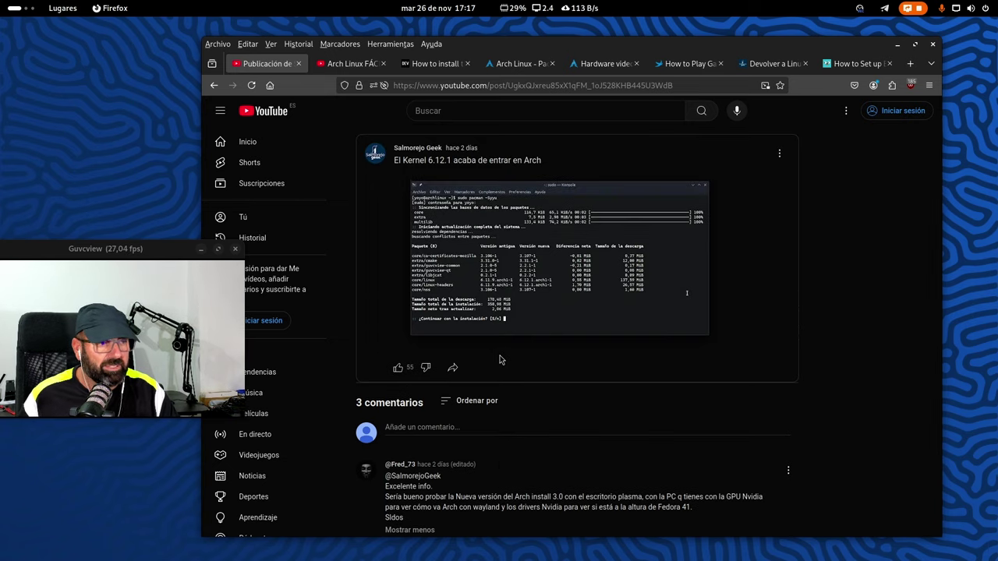
scroll(500, 359, up, 1)
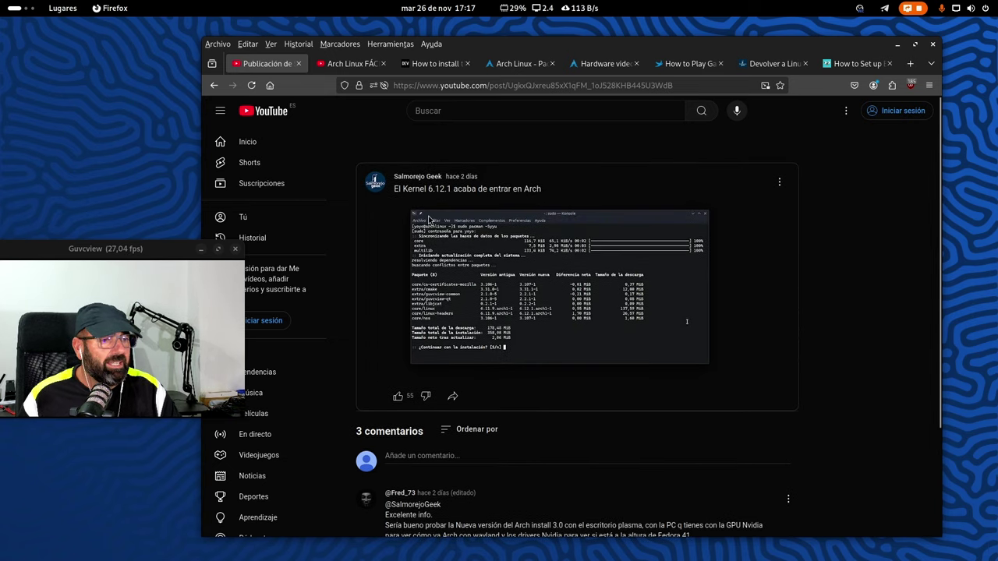
Return to the channel's community posts and open the comments of the archinstall 3.0.1 post about the Nvidia GTX 1650
click(209, 87)
scroll(419, 296, down, 8)
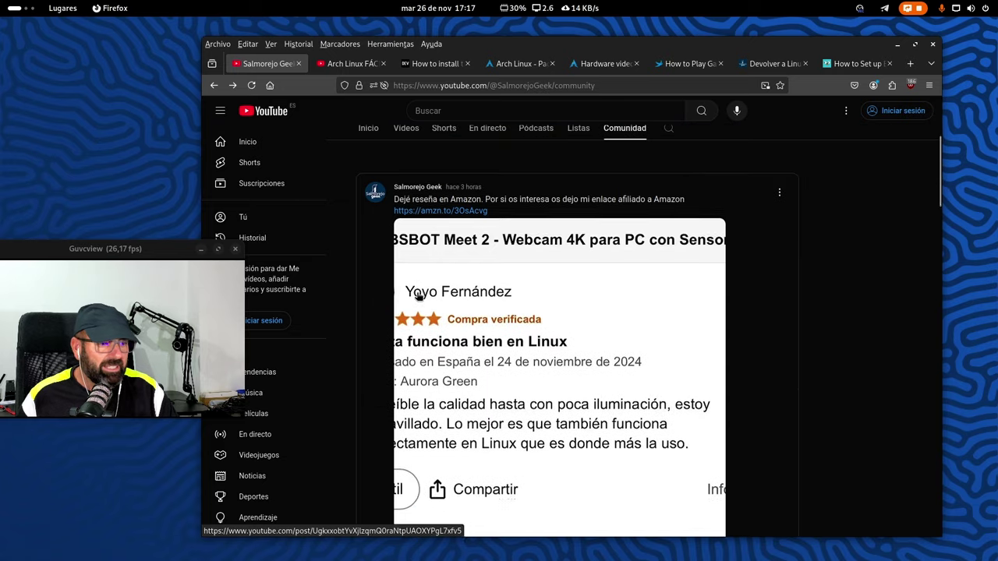
scroll(420, 296, down, 9)
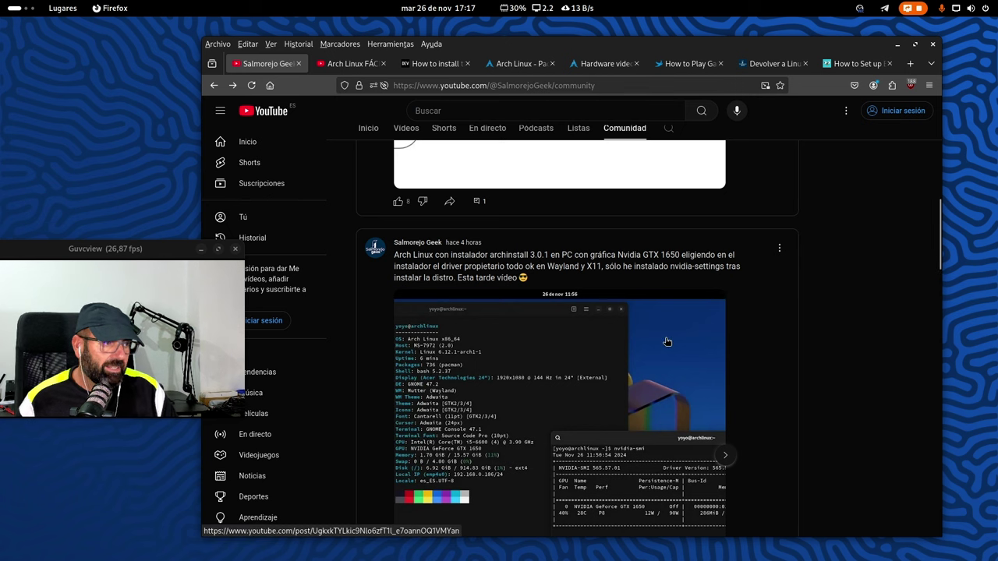
scroll(494, 306, down, 3)
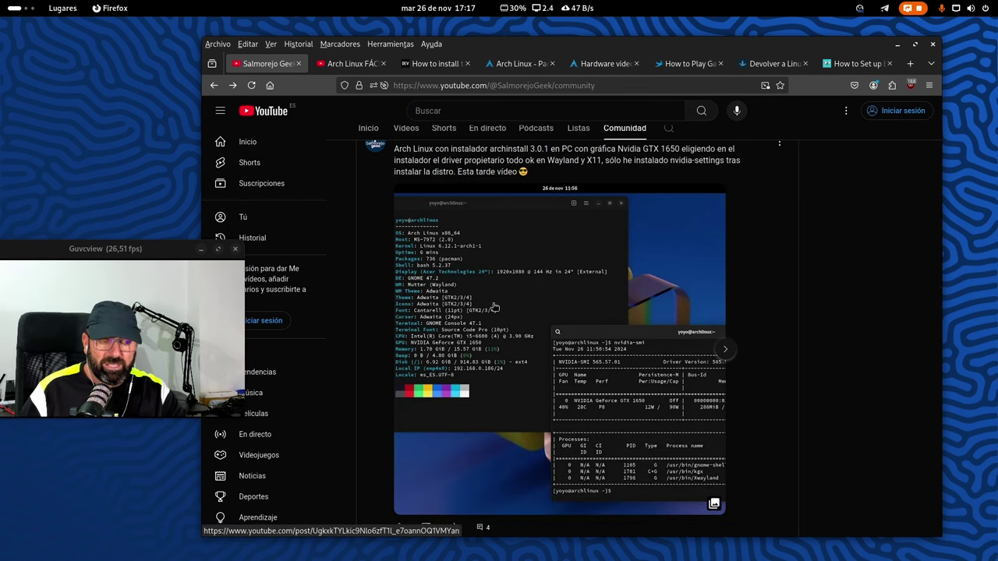
scroll(493, 307, down, 4)
click(477, 366)
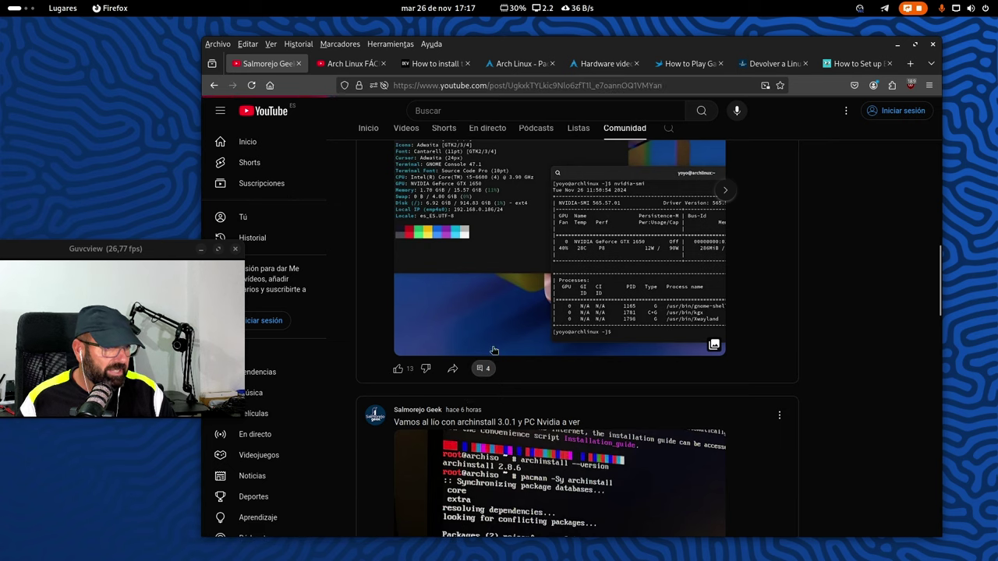
Expand the replies to the comment about dual boot with Windows and read the conversation
scroll(494, 346, down, 5)
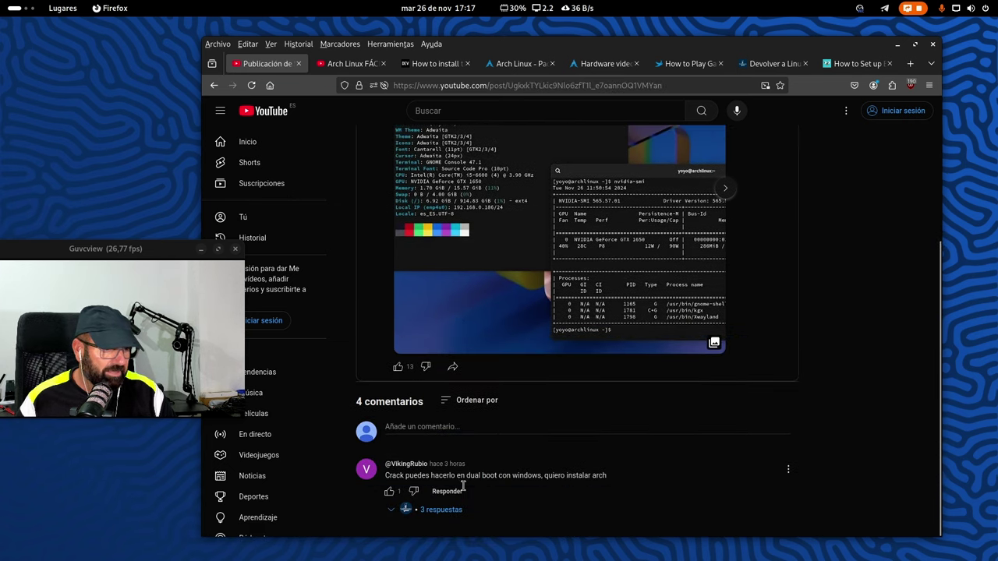
click(436, 509)
scroll(508, 364, down, 3)
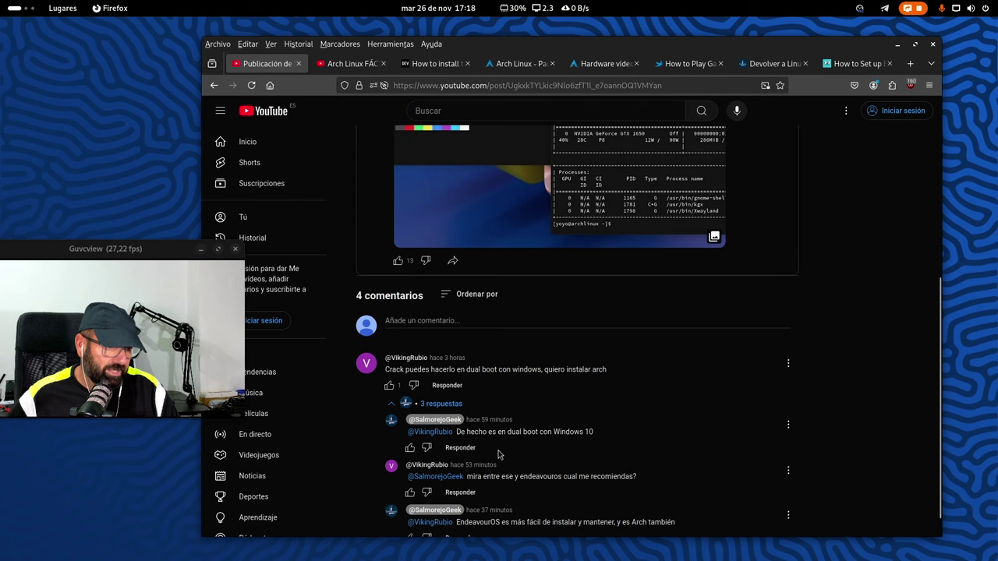
scroll(596, 446, down, 1)
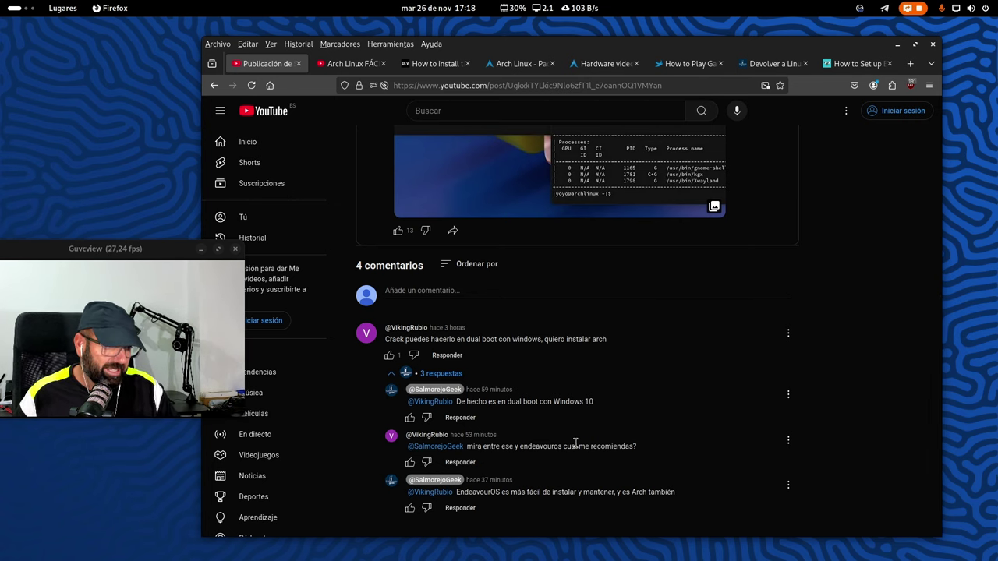
scroll(575, 443, up, 3)
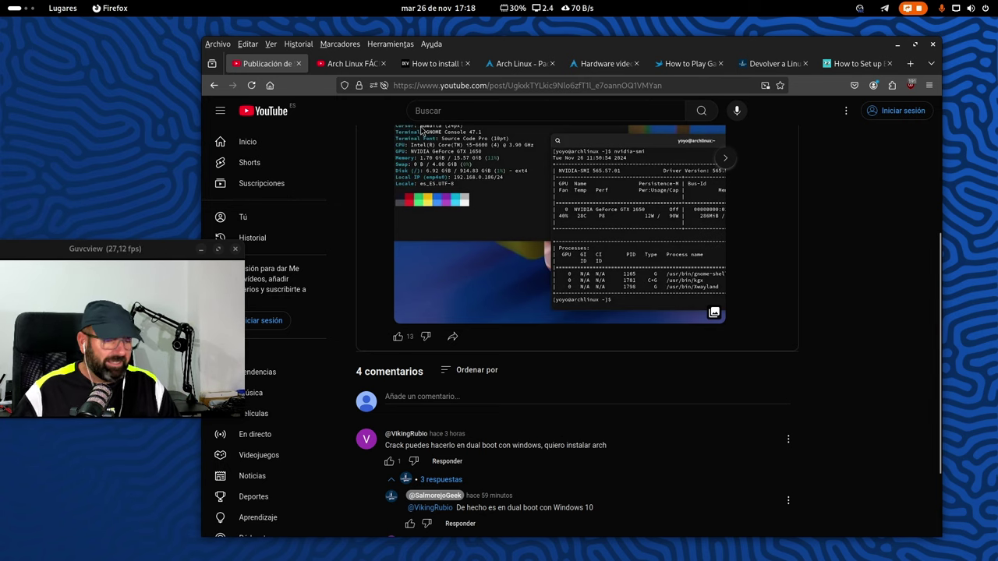
Switch to the archinstall 3.0 step-by-step video, move the browser window clear of the camera preview, and briefly play and pause the video
mouse_move(351, 66)
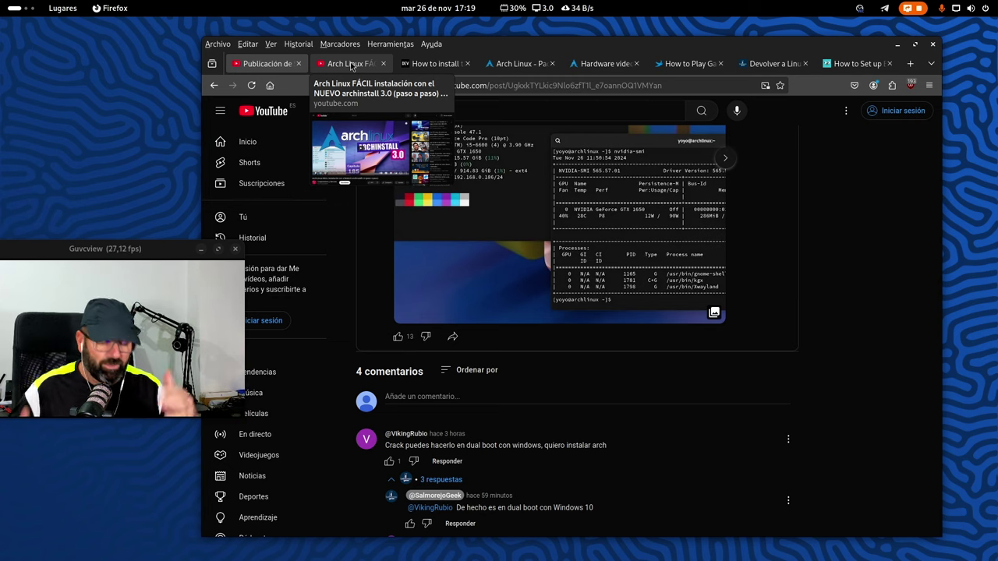
click(351, 64)
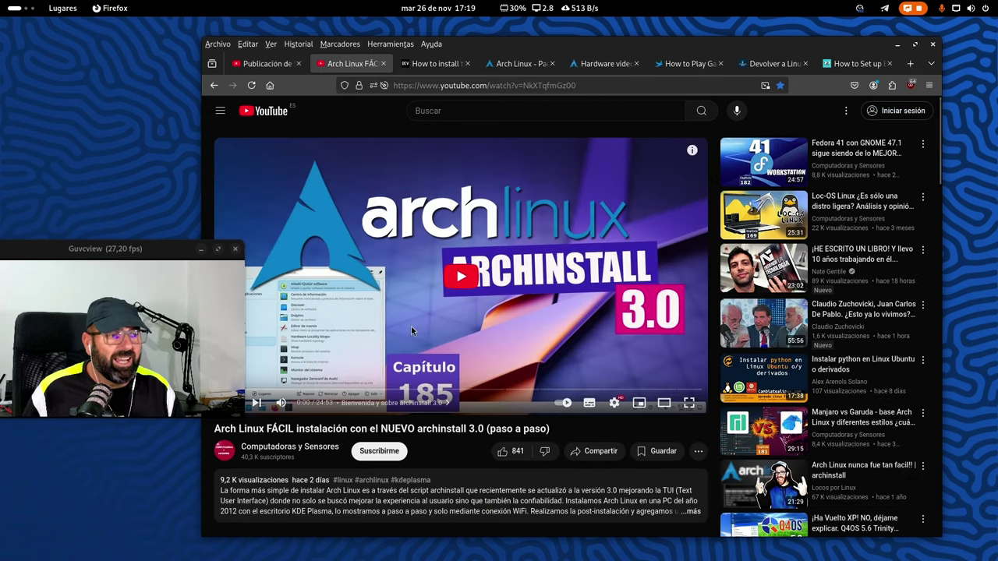
drag(657, 48, 702, 40)
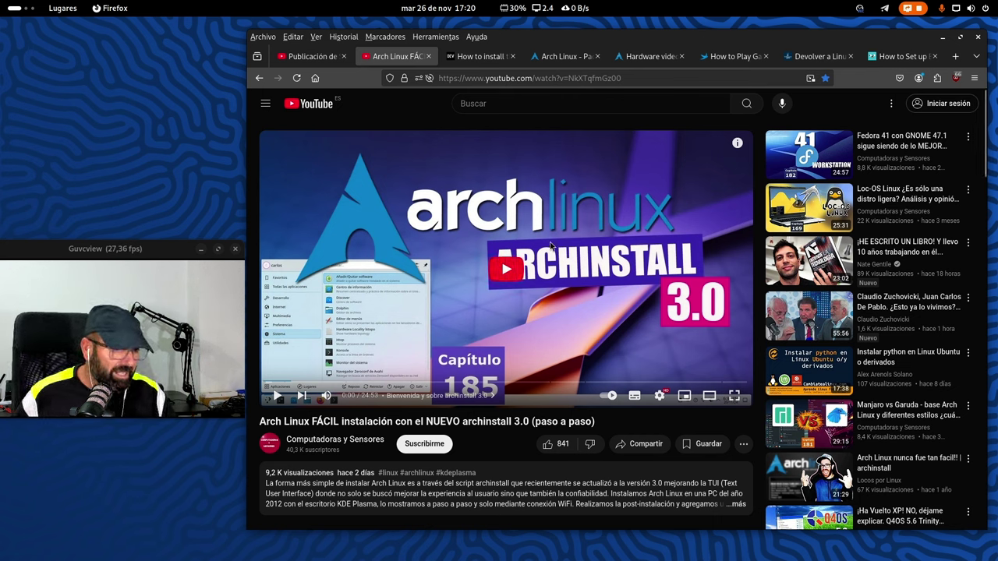
click(278, 397)
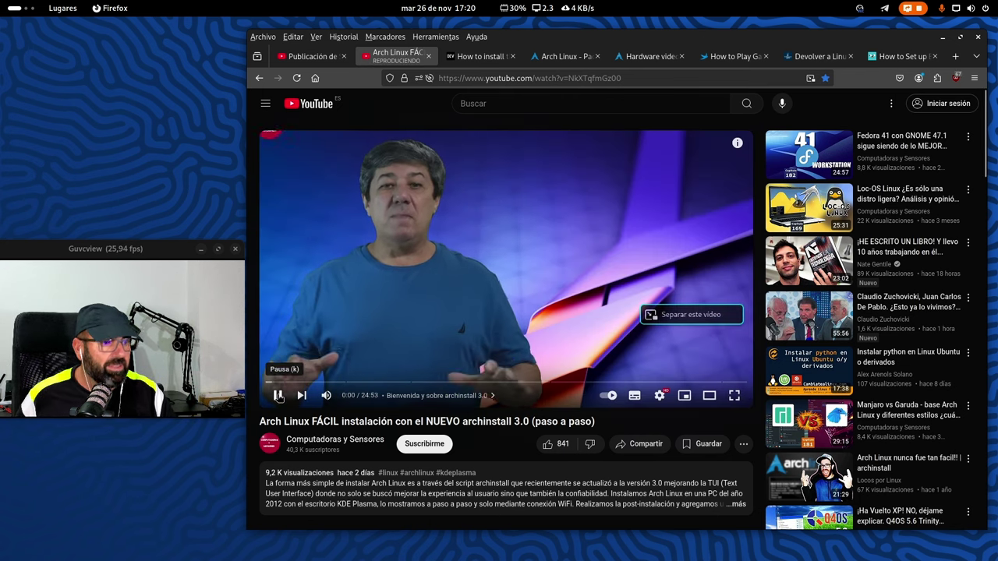
click(279, 396)
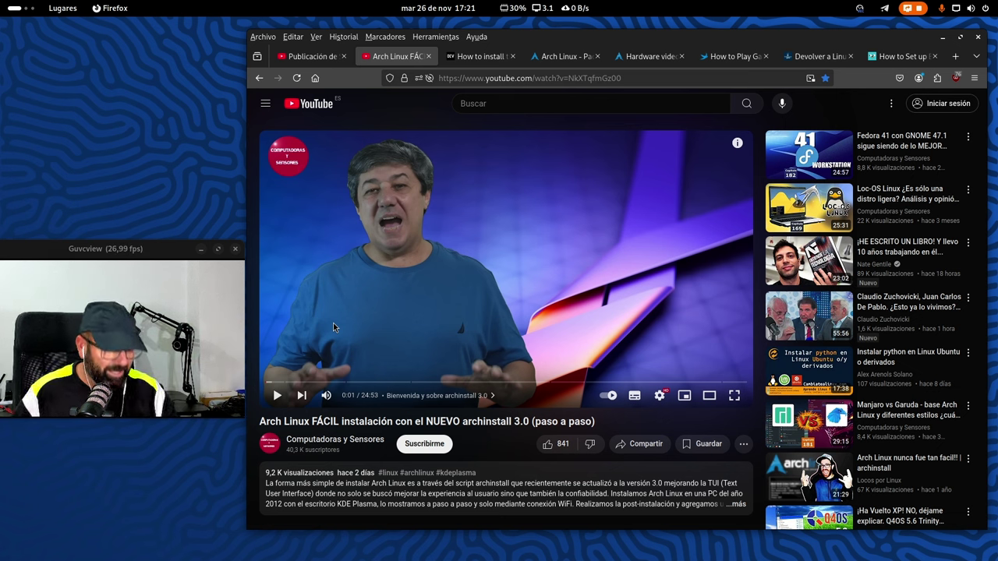
Minimise the browser, launch GParted and authenticate with the account password
mouse_move(322, 349)
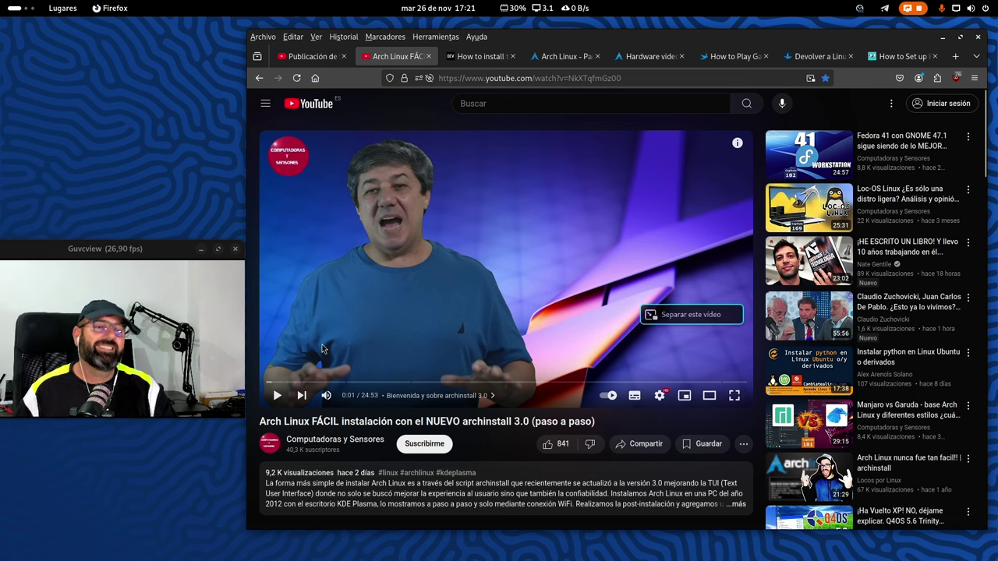
click(942, 41)
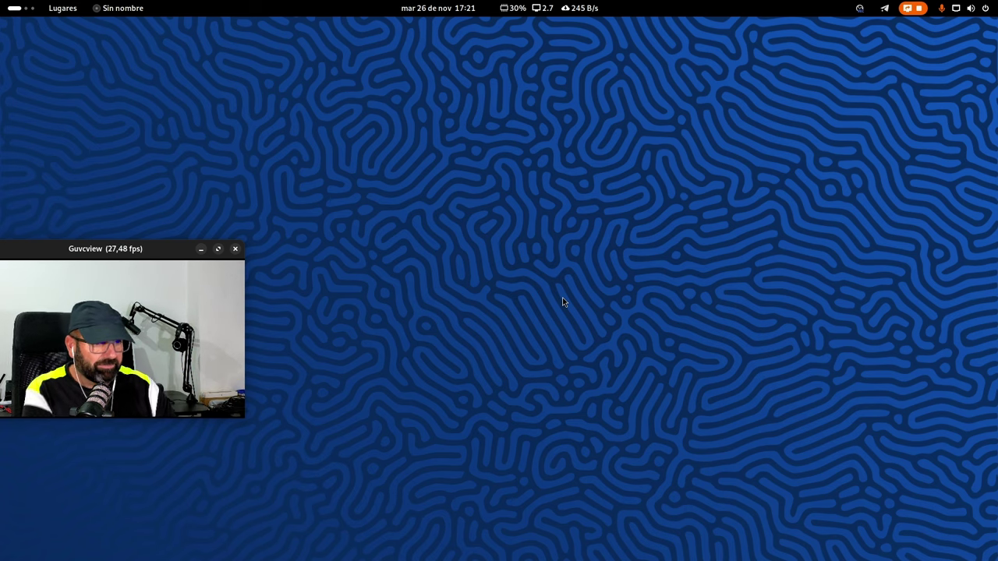
click(14, 8)
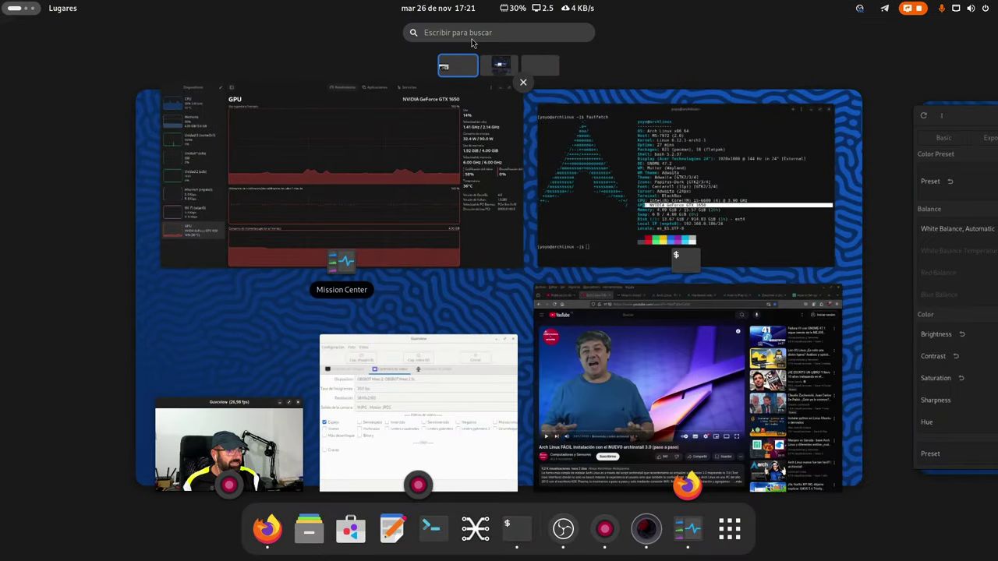
text(gp)
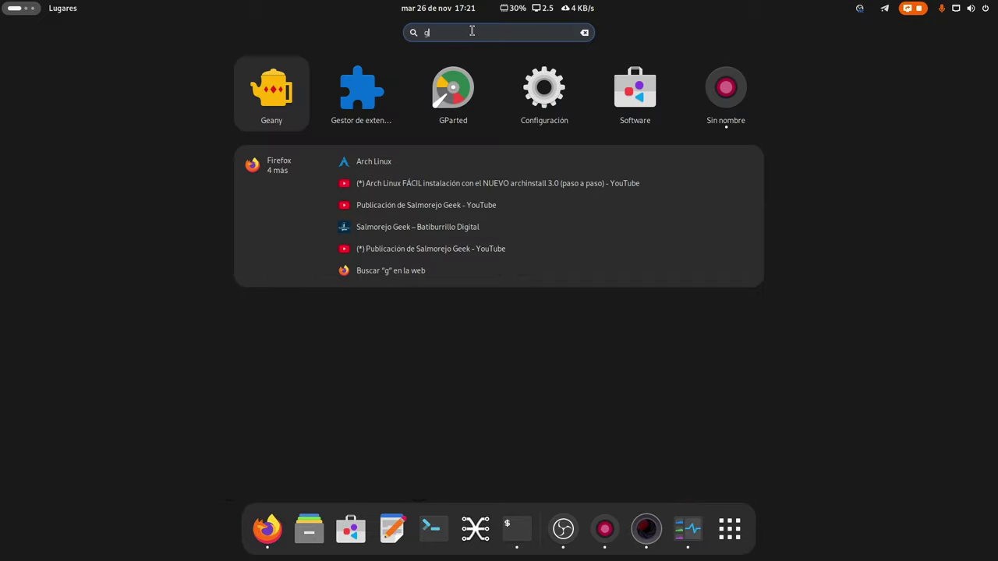
click(404, 88)
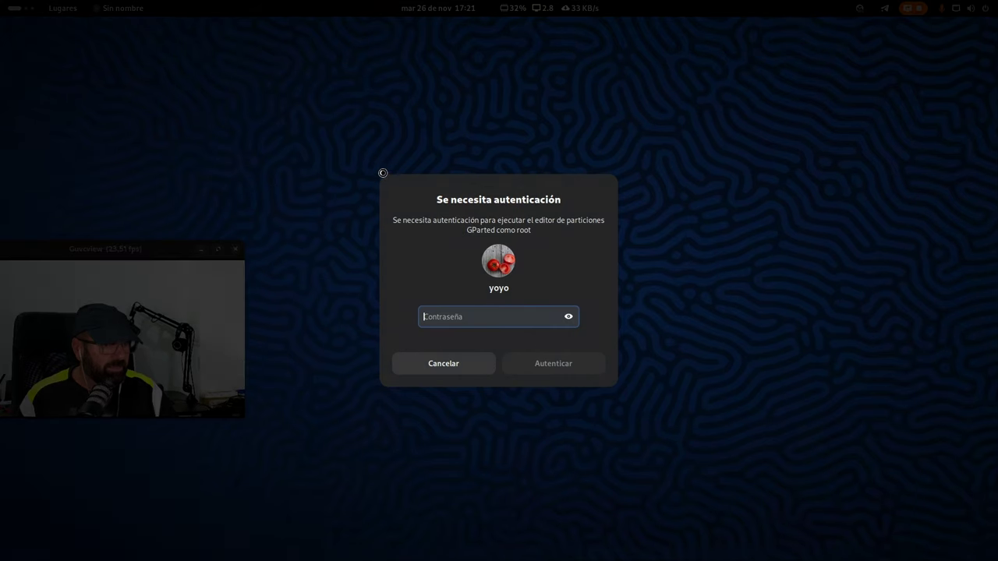
text(*******)
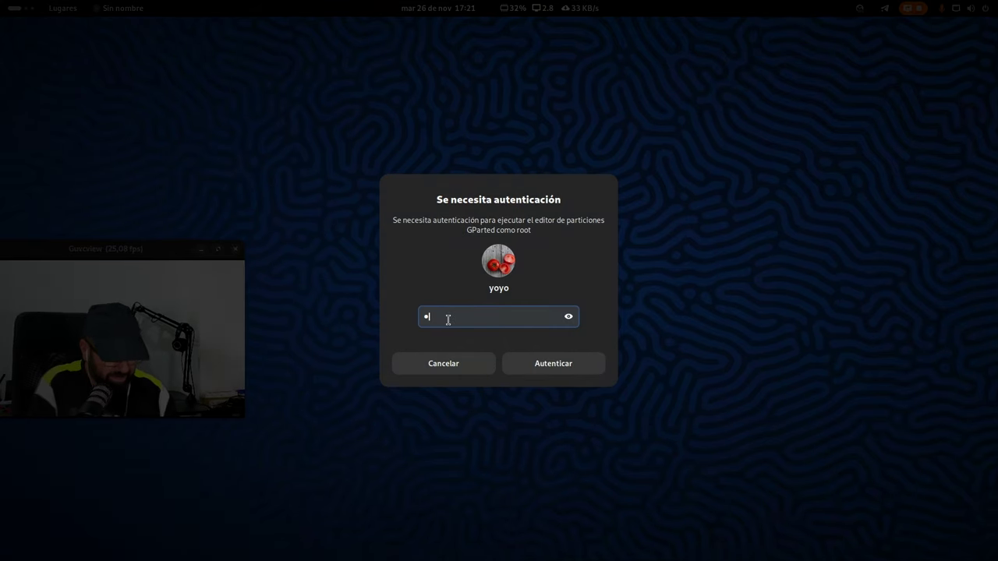
text(*****)
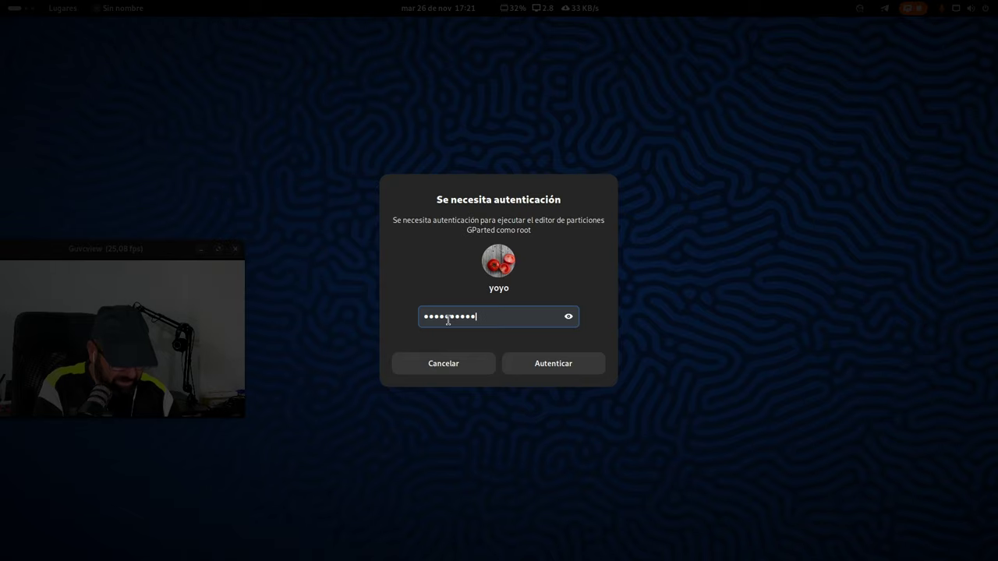
key(Return)
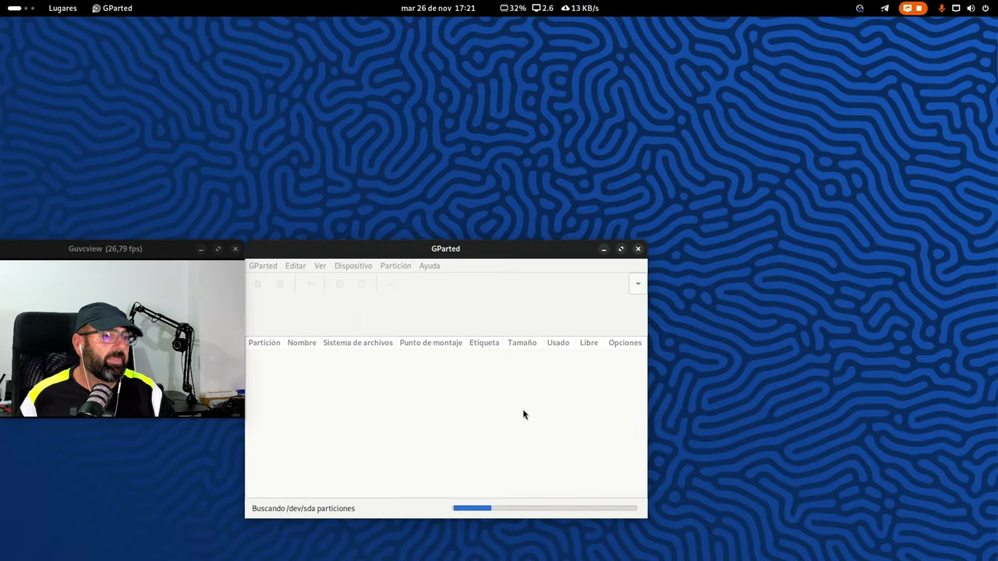
Enlarge the GParted window clear of the camera preview and examine the partitions of /dev/nvme0n1, followed by those of /dev/sda
drag(488, 249, 586, 39)
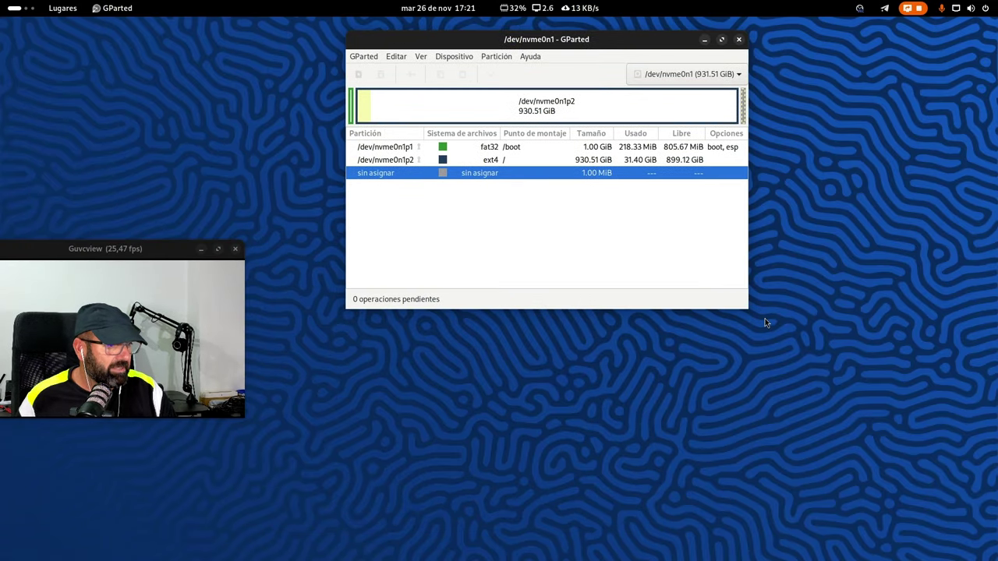
drag(751, 312, 963, 340)
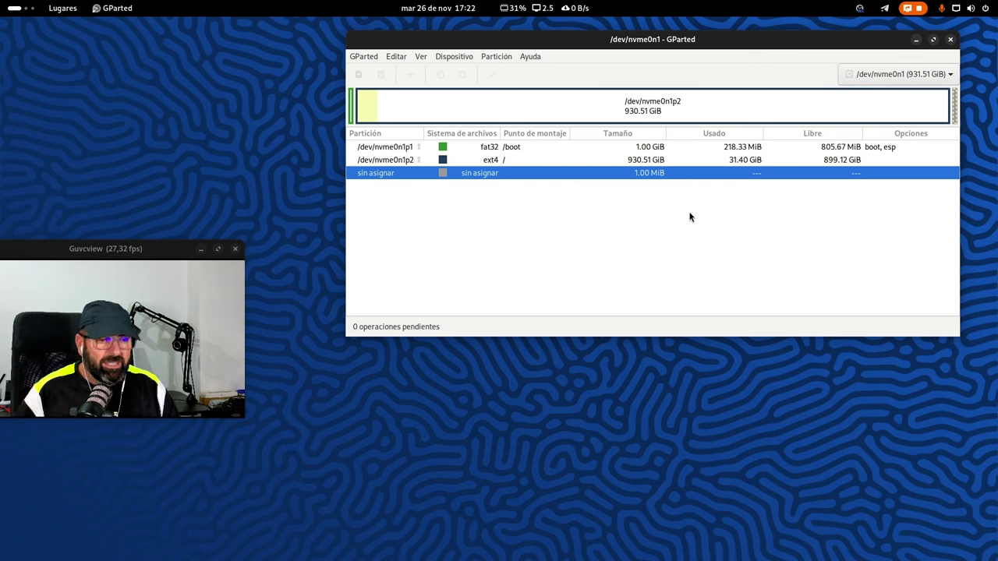
click(635, 99)
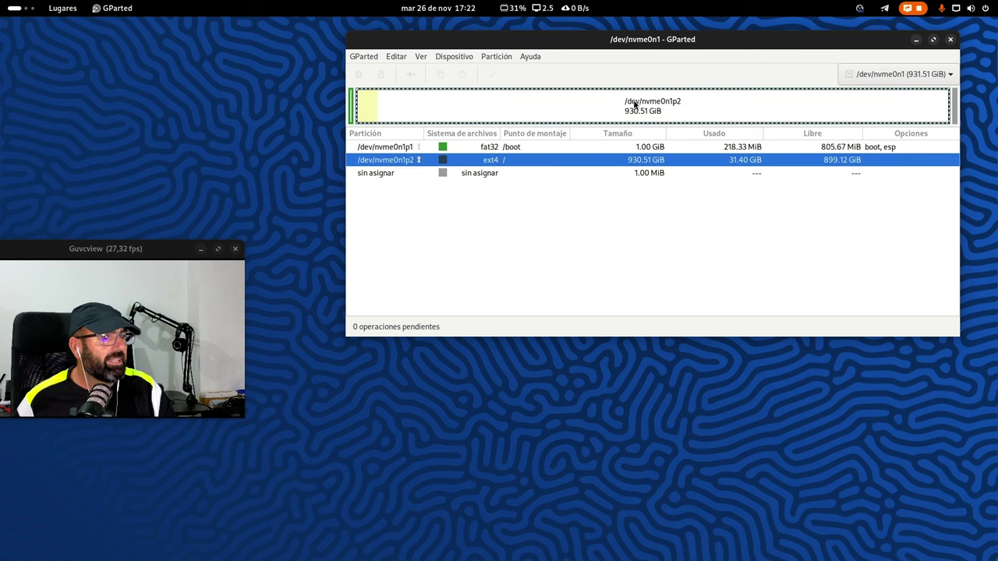
click(903, 74)
click(872, 89)
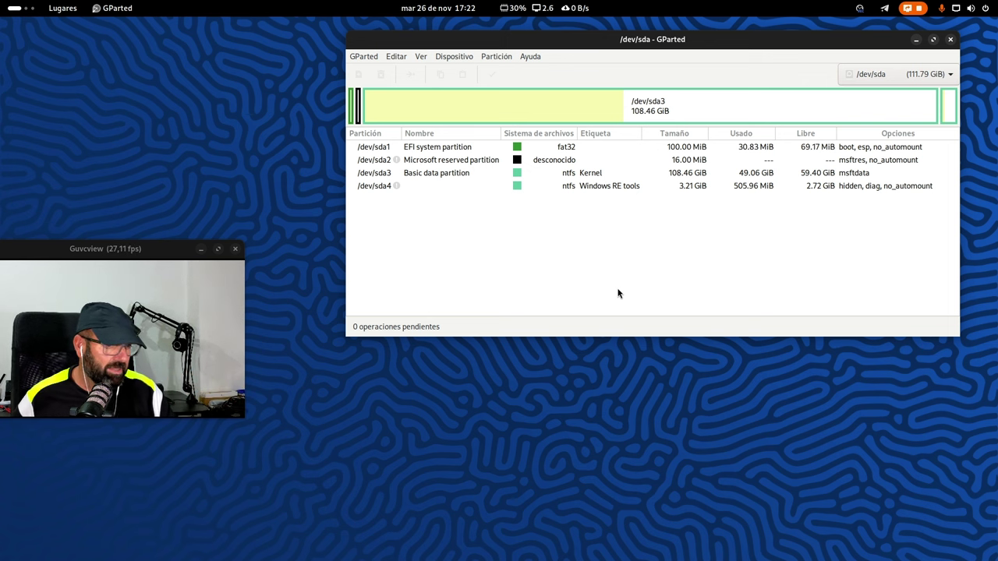
Switch GParted back to the /dev/nvme0n1 disk to review its partitions, and close the program
drag(680, 52, 629, 64)
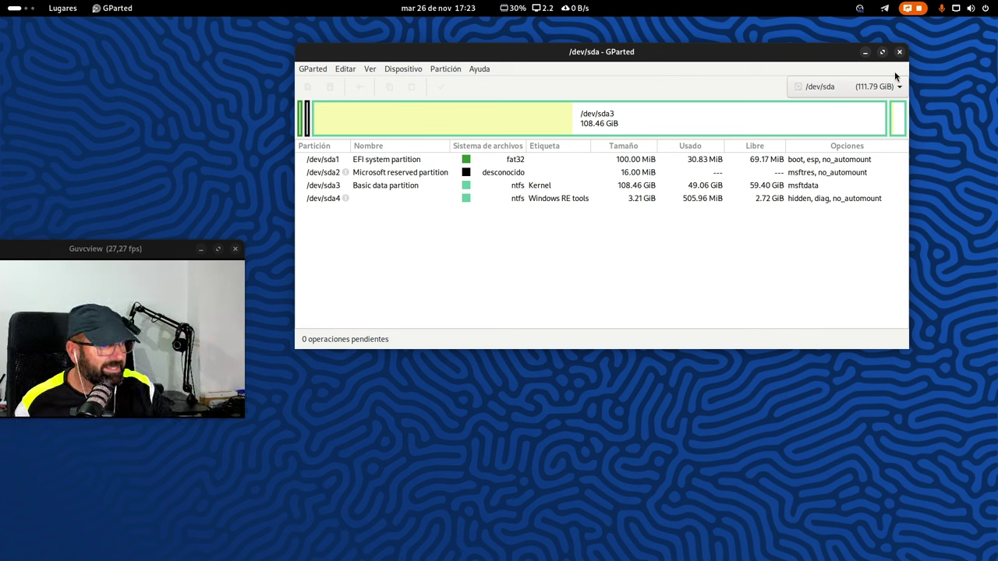
click(823, 89)
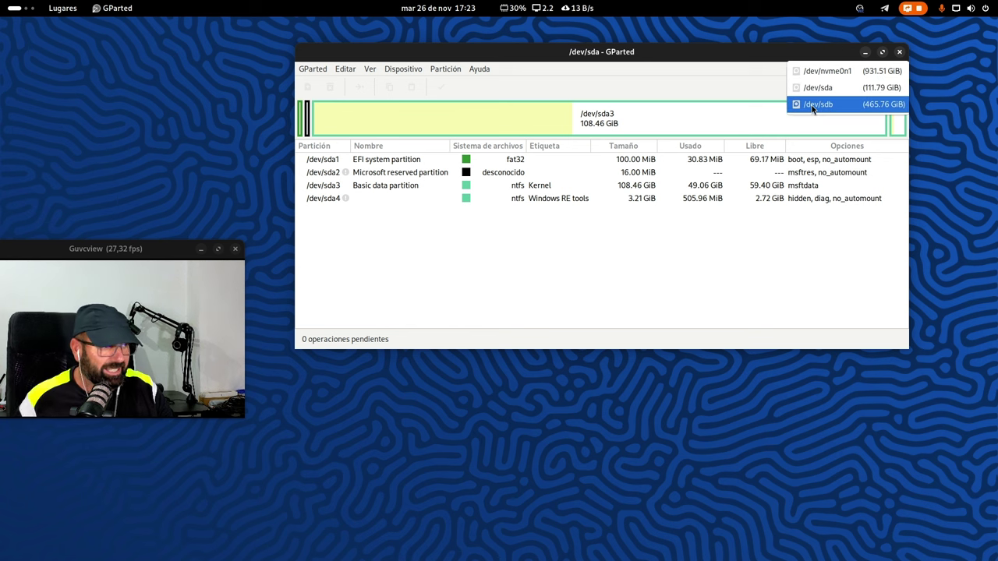
click(821, 69)
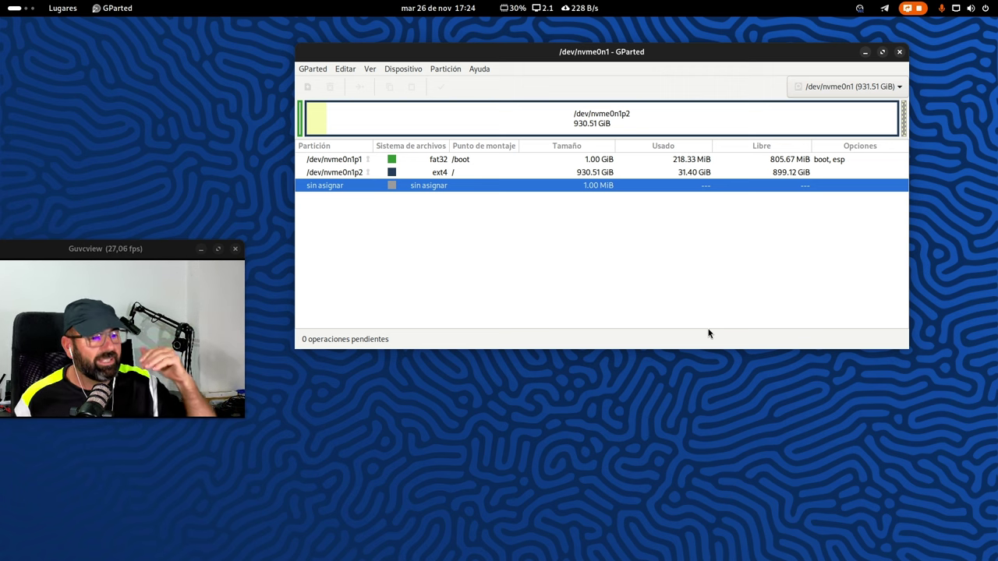
click(899, 52)
Bring up the browser with the archinstall 3.0 video briefly and minimise it again
key(super)
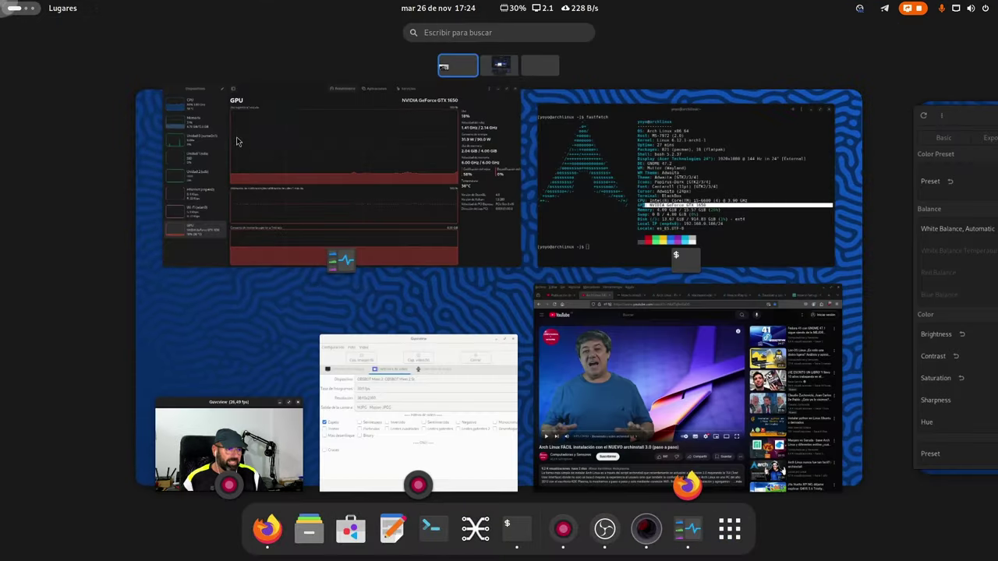
click(667, 376)
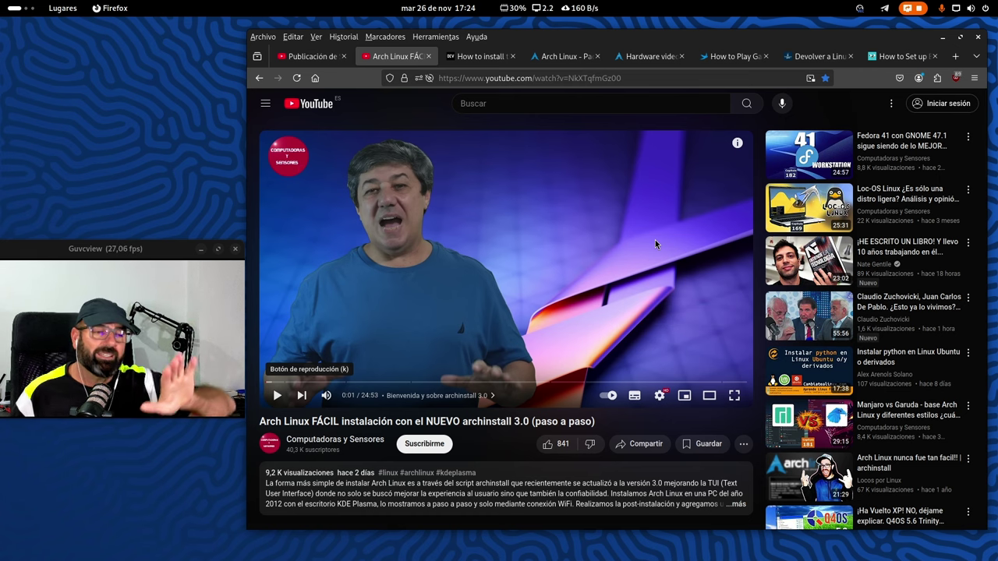
click(942, 37)
Open the file manager, shrink its window and place it clear of the camera preview
key(super)
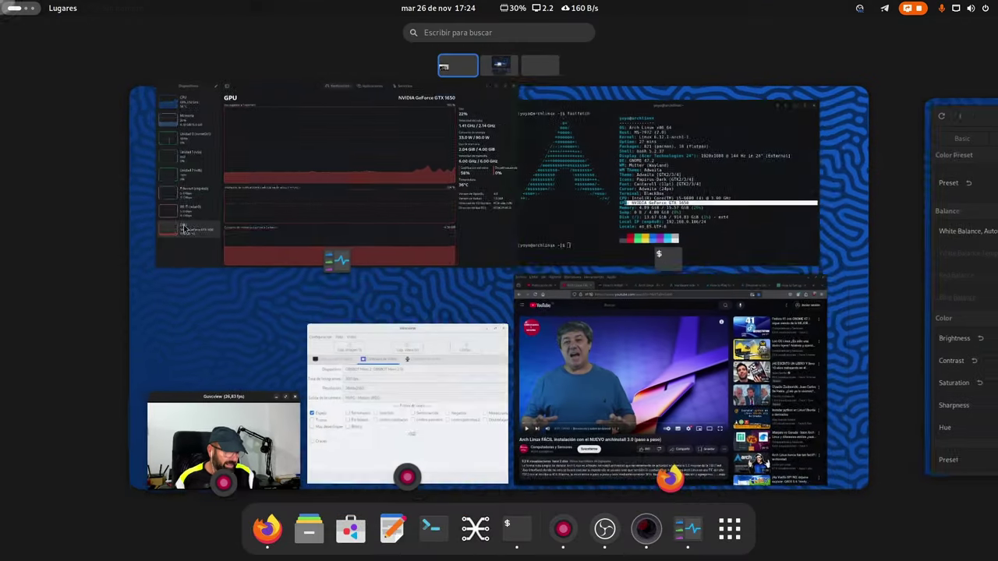
click(308, 529)
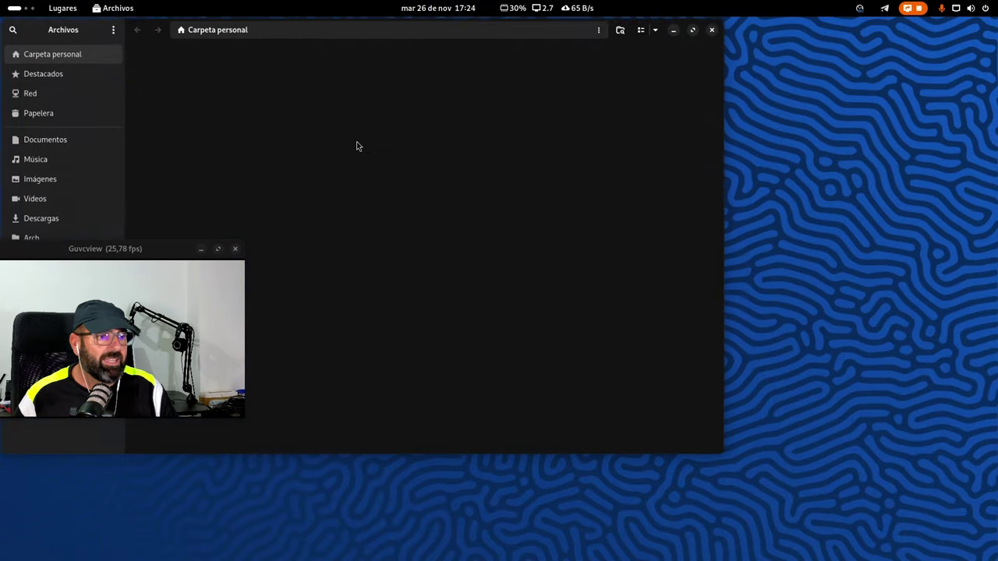
drag(334, 39, 512, 95)
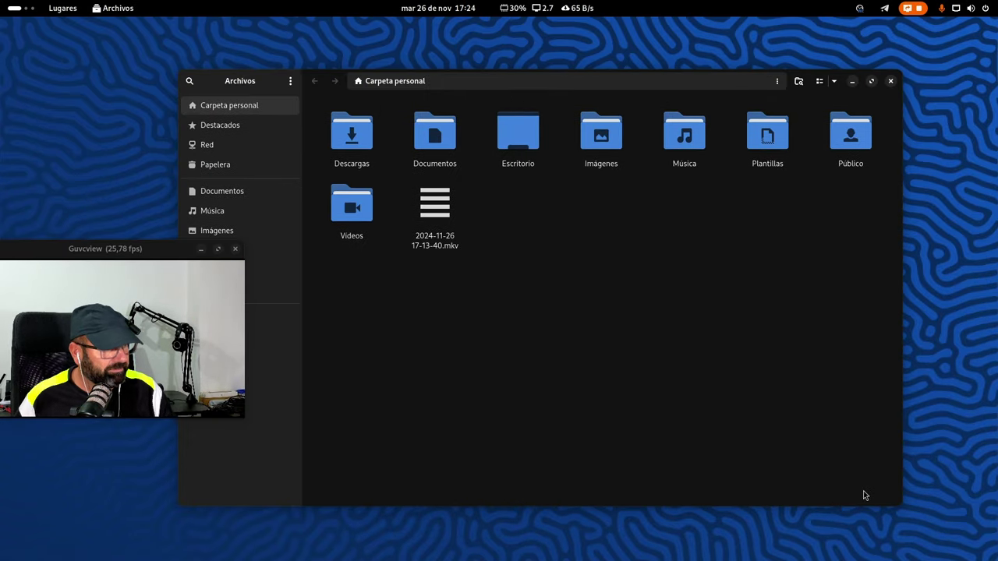
drag(901, 504, 678, 413)
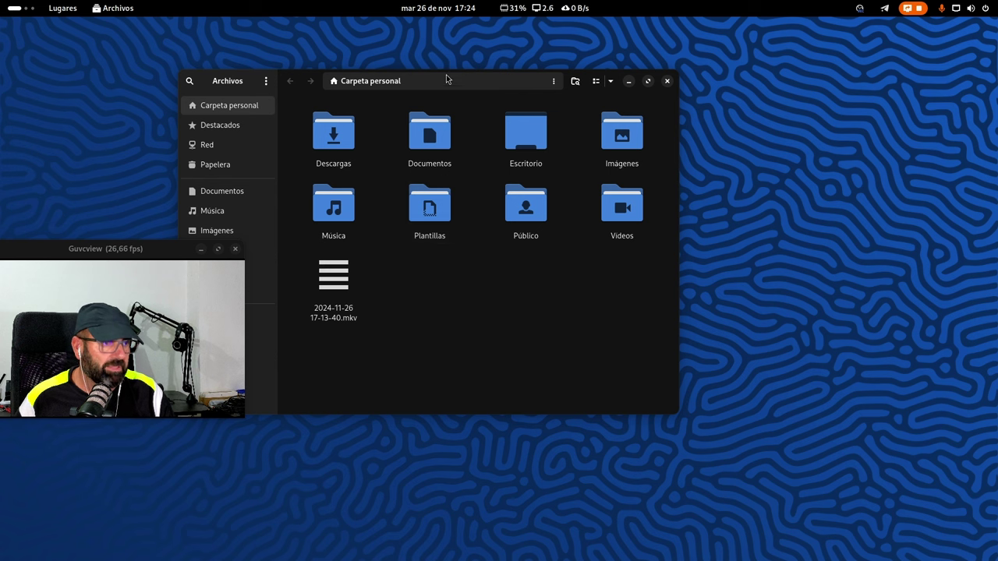
drag(447, 78, 622, 136)
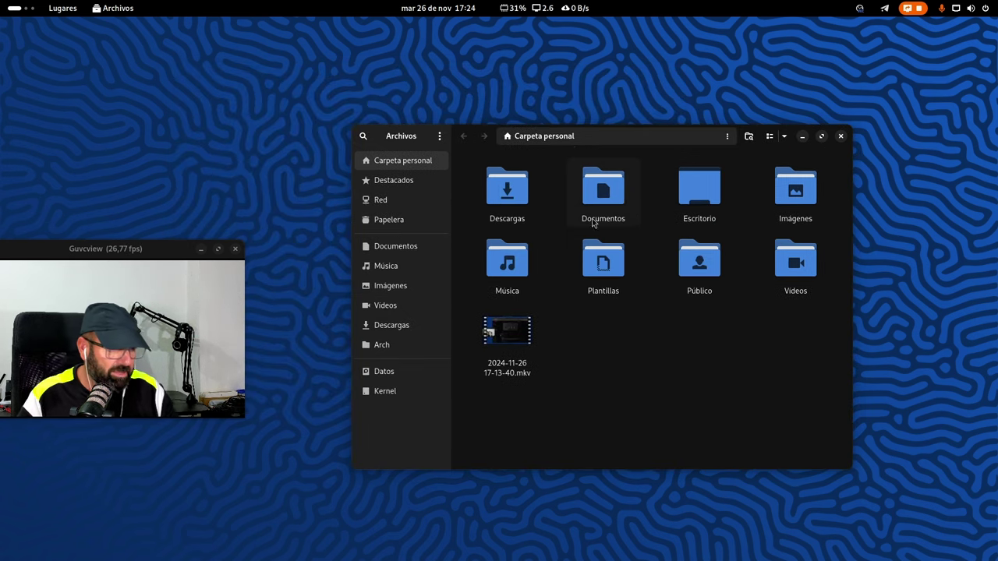
Open the Descargas folder and adjust the file manager window so the photos and sidebar are clear of the camera preview
click(407, 326)
drag(666, 139, 528, 86)
drag(715, 413, 815, 446)
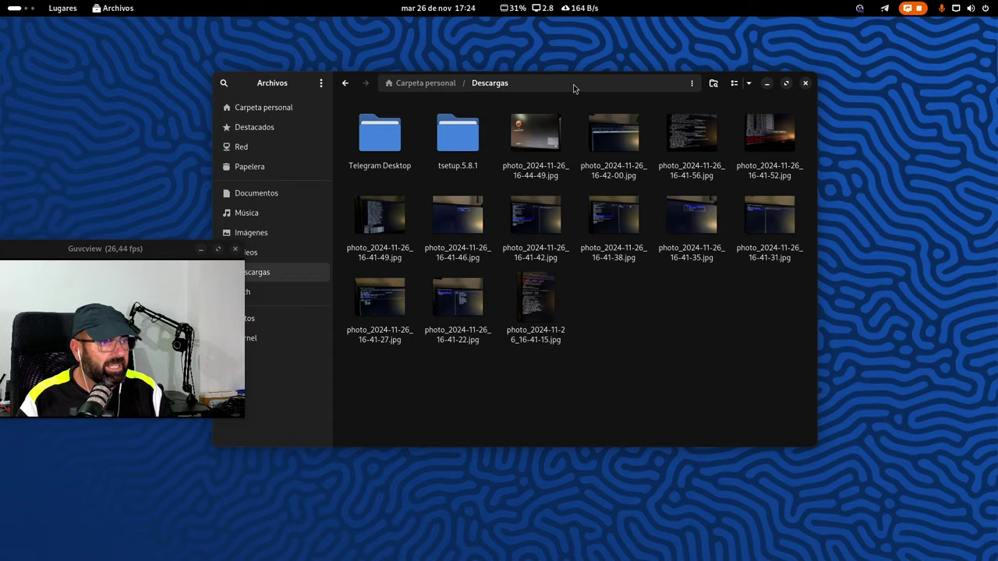
drag(573, 84, 686, 69)
Switch to the browser and open the Arch Linux downloads page on archlinux.org in a new tab
key(super)
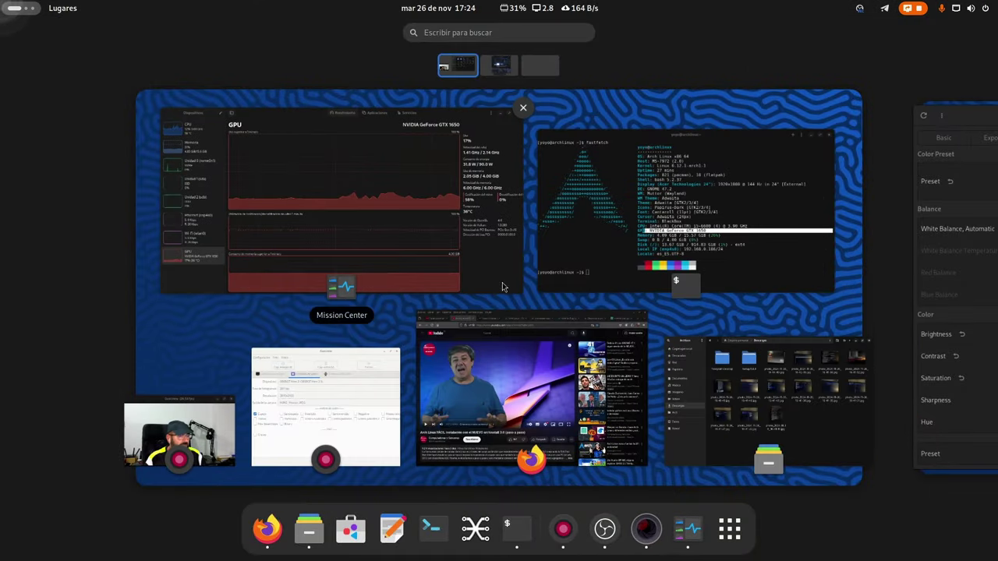
click(530, 367)
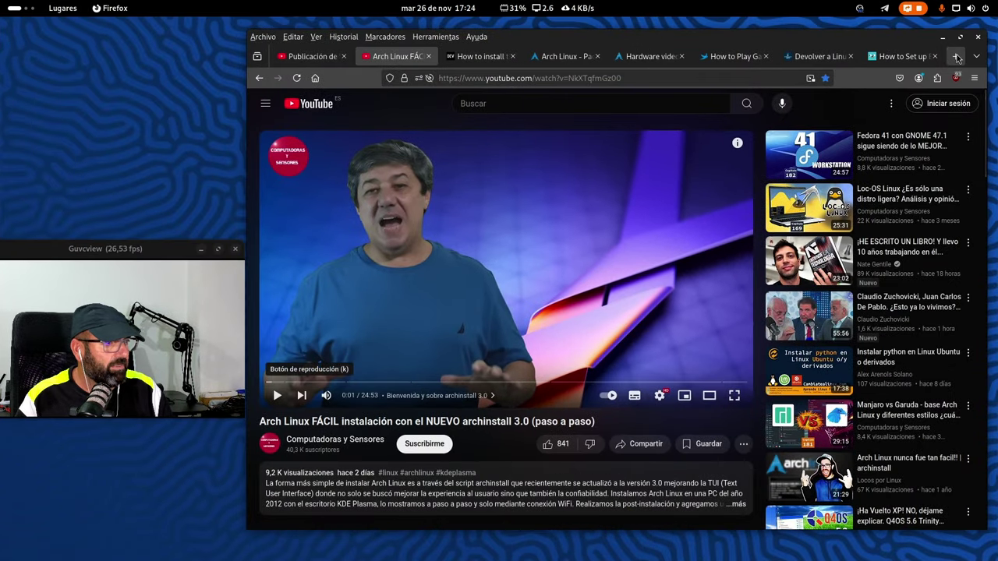
click(955, 56)
click(535, 77)
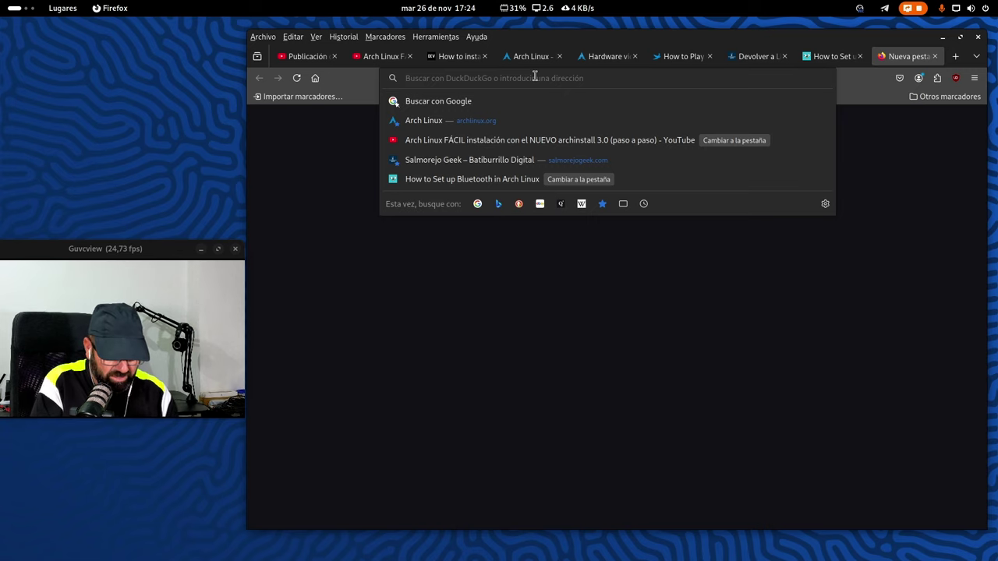
text(arch)
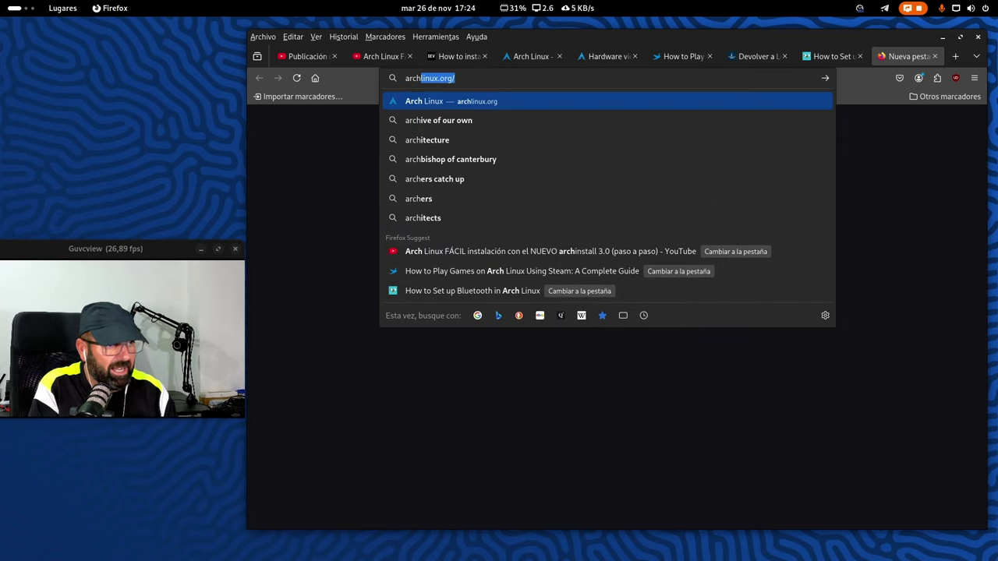
key(Return)
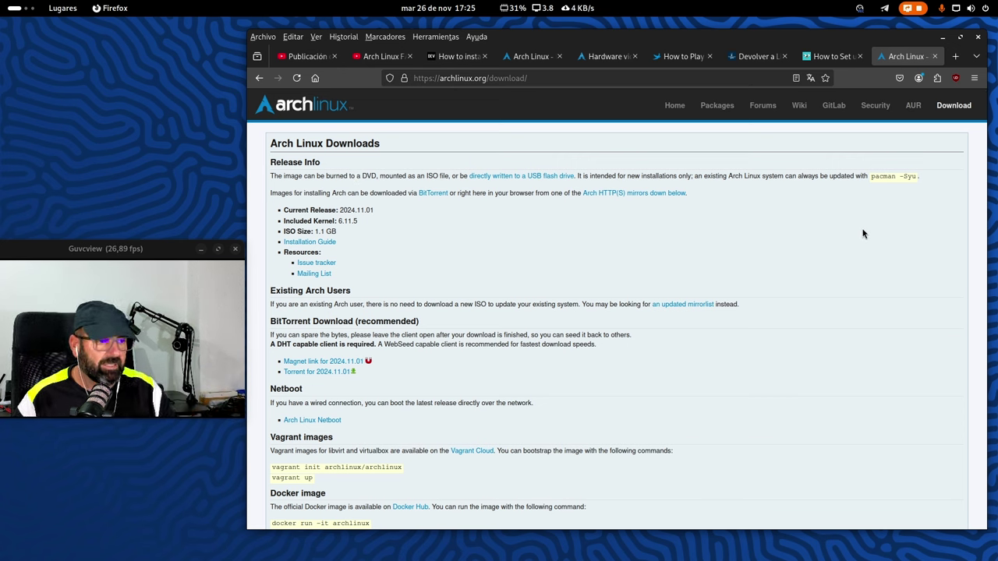
Minimise the browser, open photo_2024-11-26_16-41-15.jpg from Descargas, read the archinstall upgrade commands and close the viewer
click(944, 37)
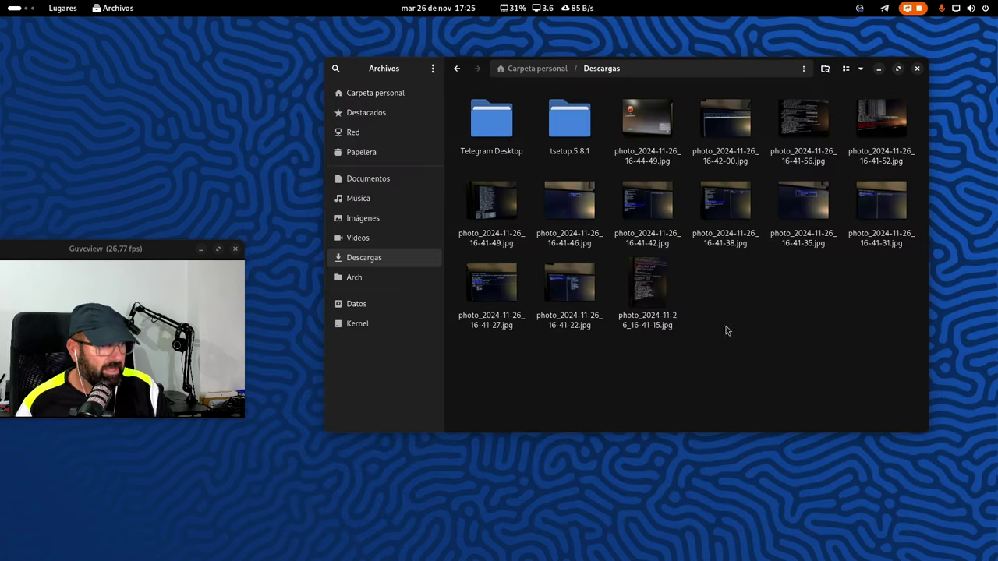
double_click(641, 277)
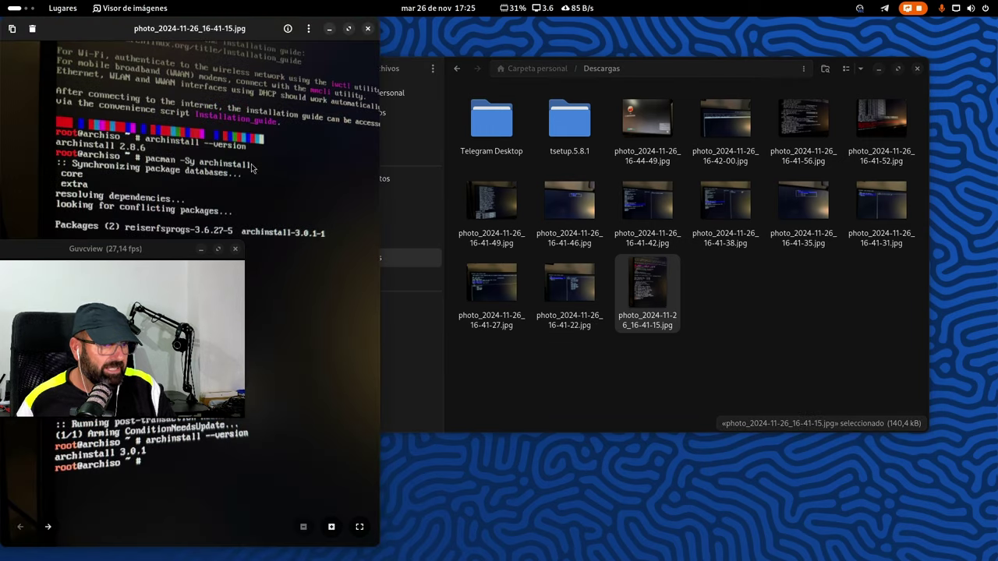
drag(193, 44, 554, 58)
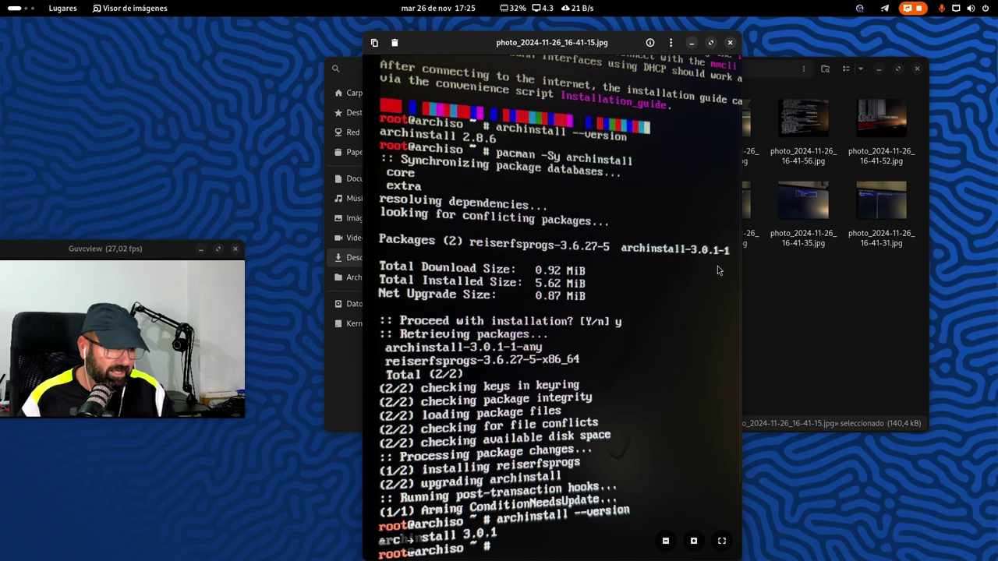
scroll(611, 271, down, 2)
scroll(605, 266, up, 2)
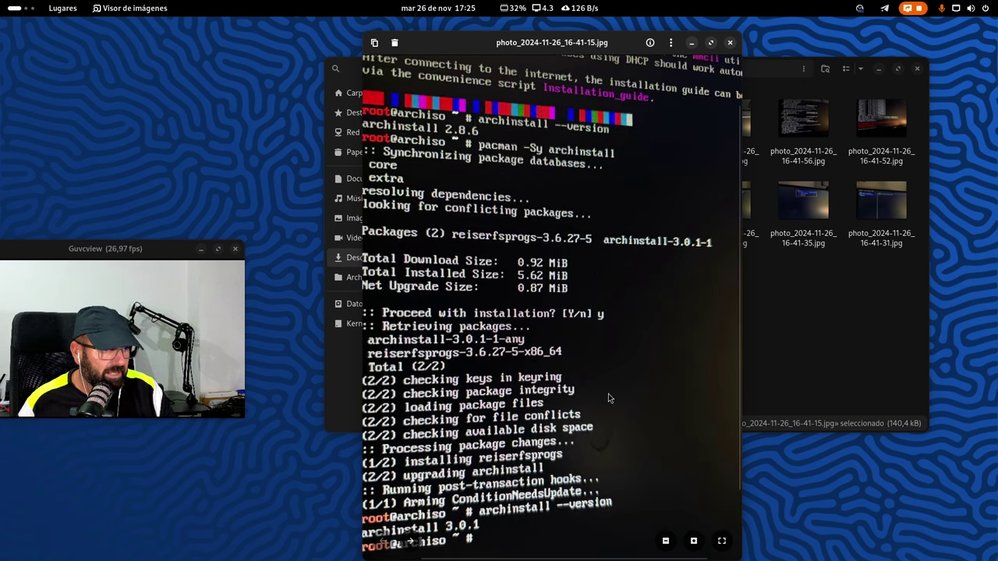
drag(545, 41, 560, 26)
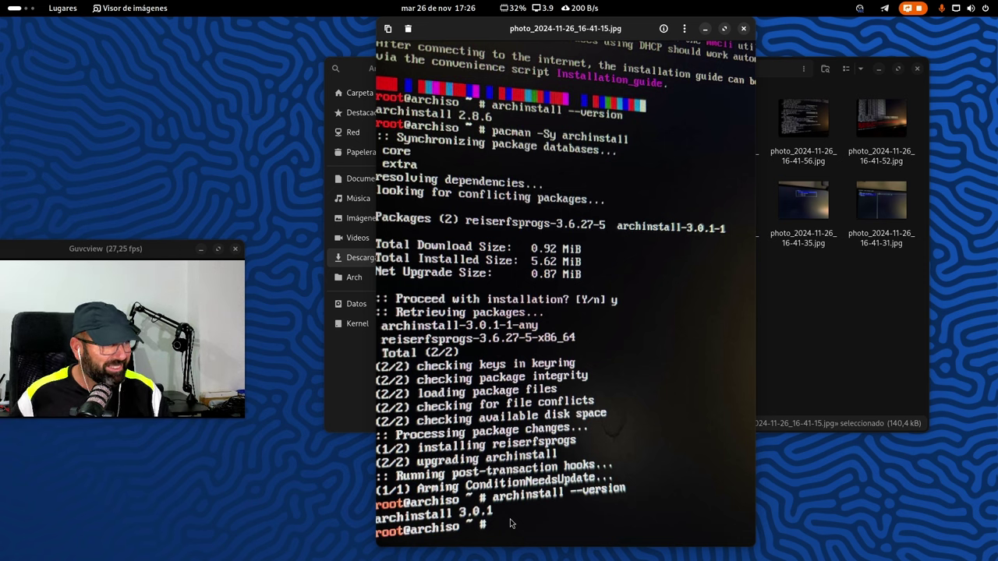
click(741, 31)
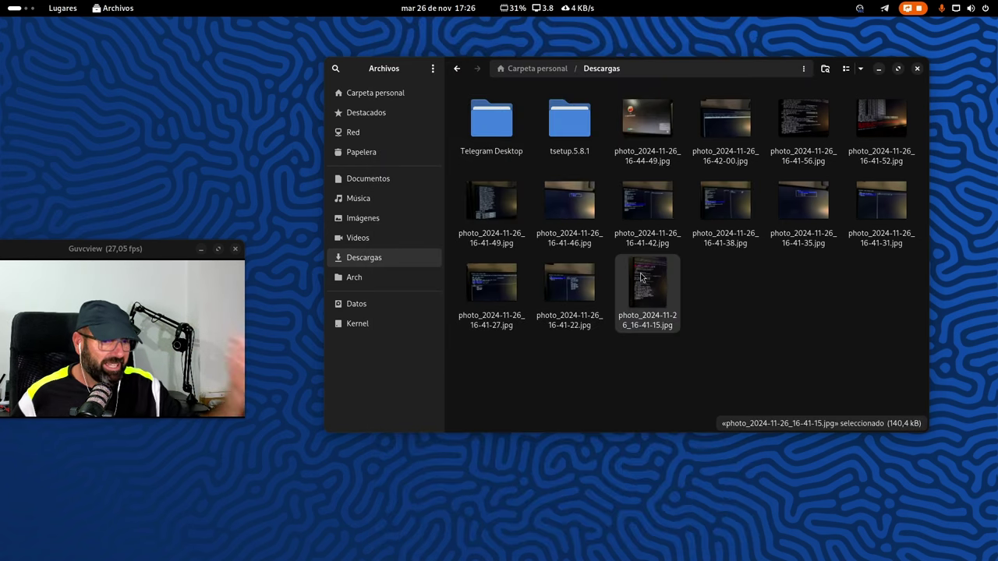
Open photo_2024-11-26_16-41-22.jpg from Descargas, then enlarge the viewer and place it clear of the camera preview
click(592, 281)
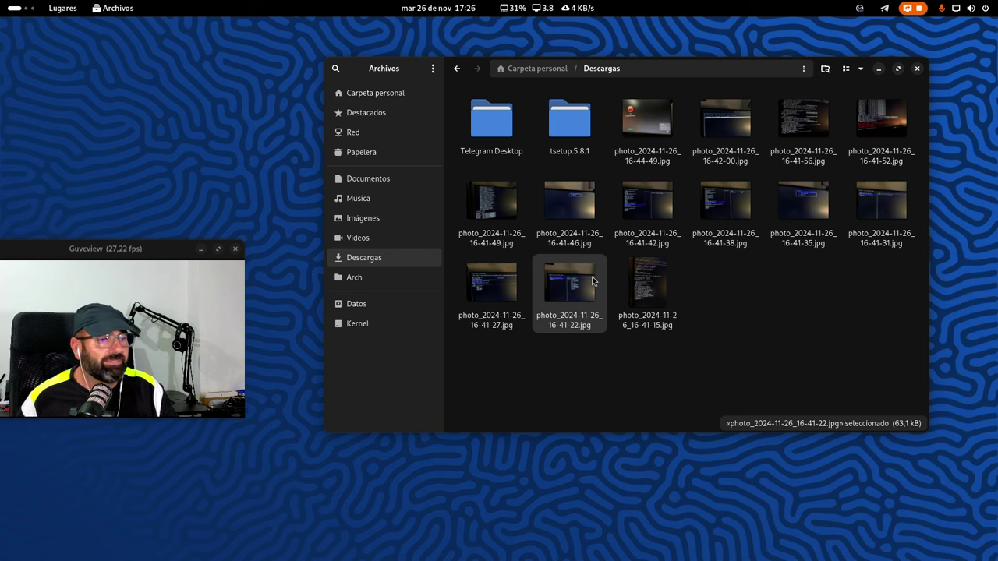
double_click(593, 280)
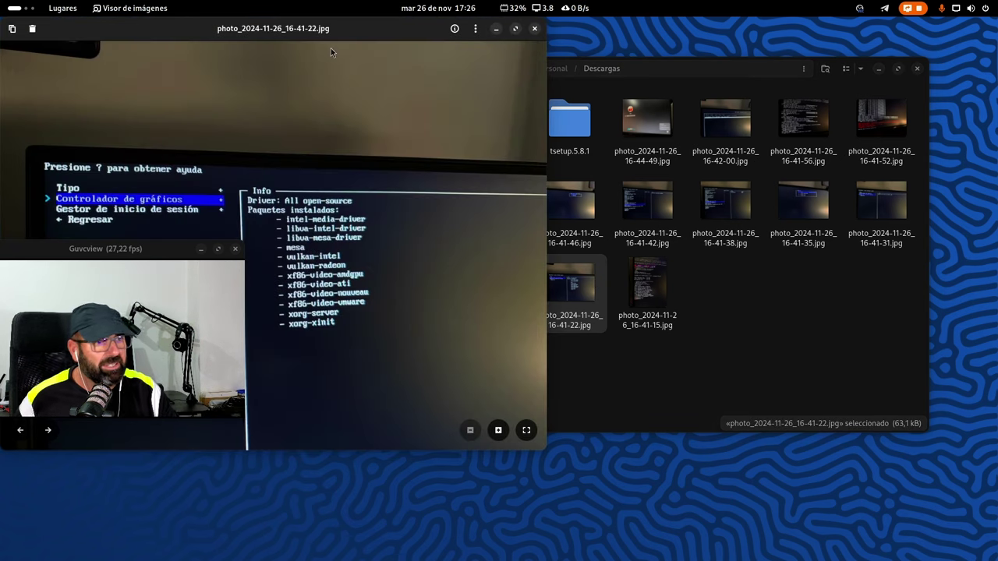
drag(324, 30, 612, 88)
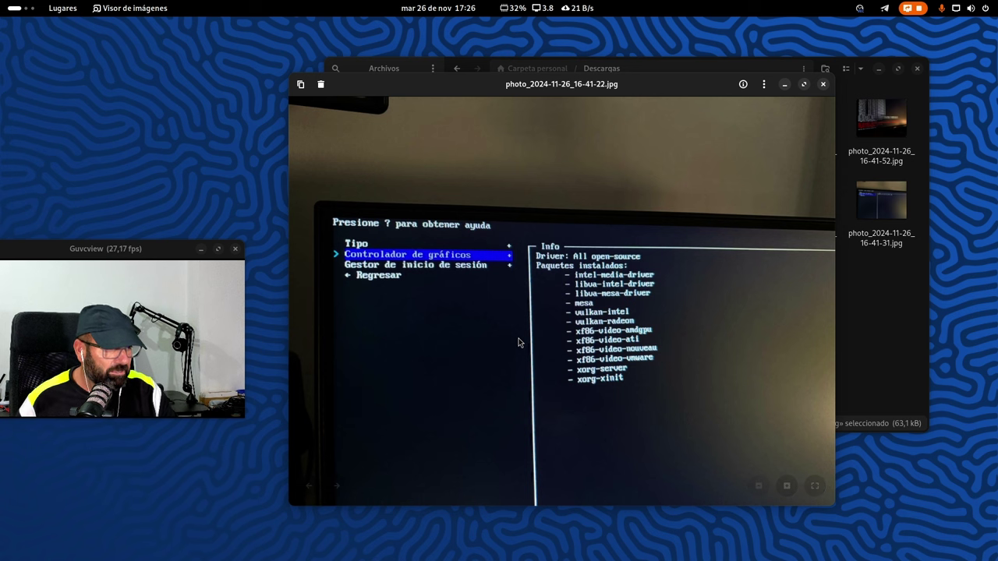
drag(508, 92, 479, 69)
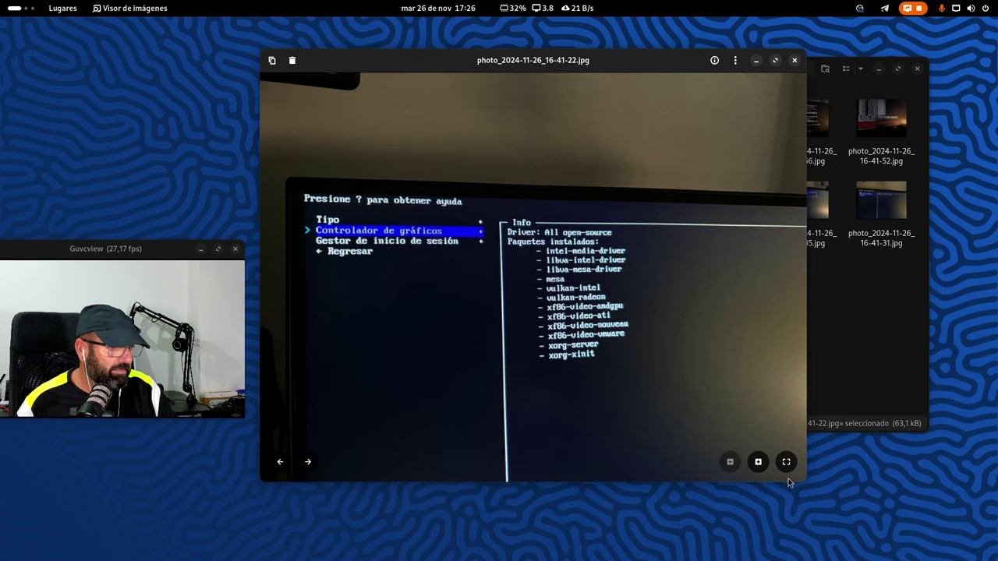
drag(803, 487, 948, 531)
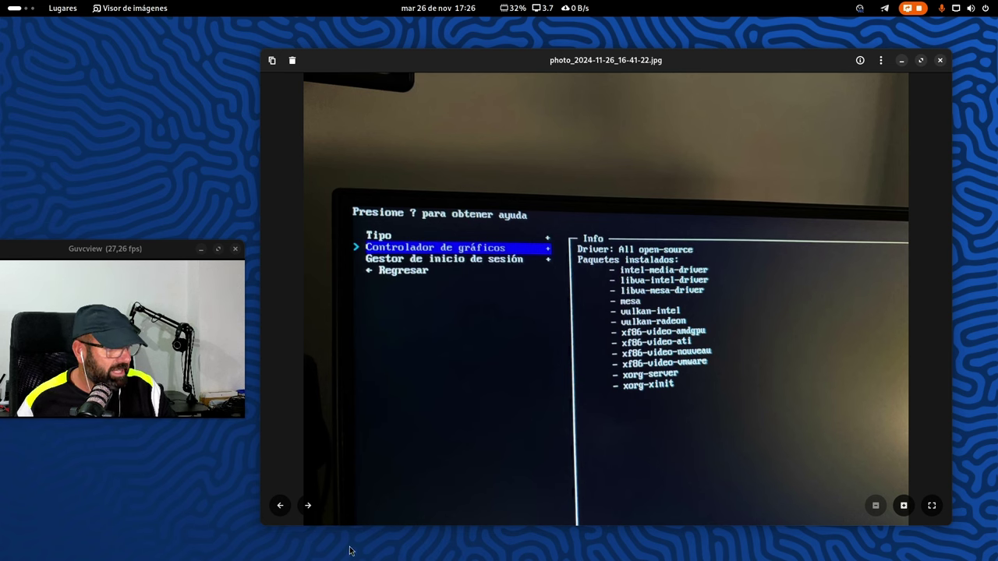
Advance to photo_2024-11-26_16-41-27.jpg, reposition the viewer and examine the Nvidia (proprietary) driver option and its packages
click(309, 506)
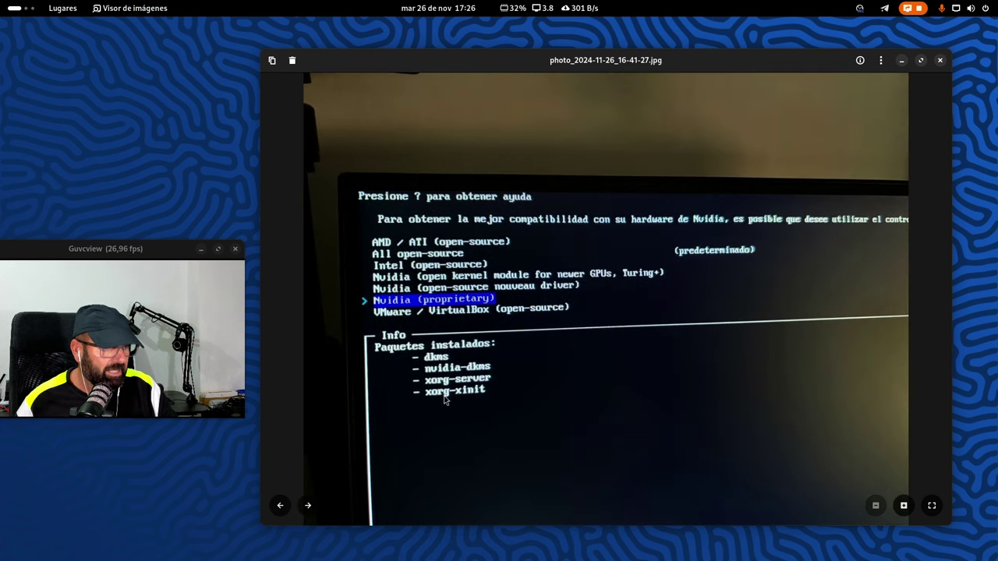
drag(611, 68, 630, 38)
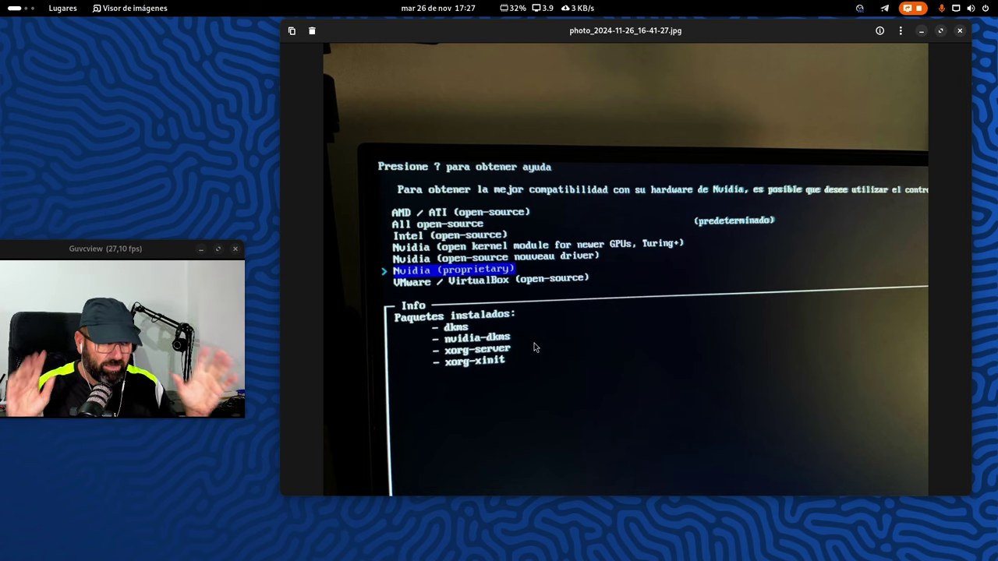
mouse_move(535, 348)
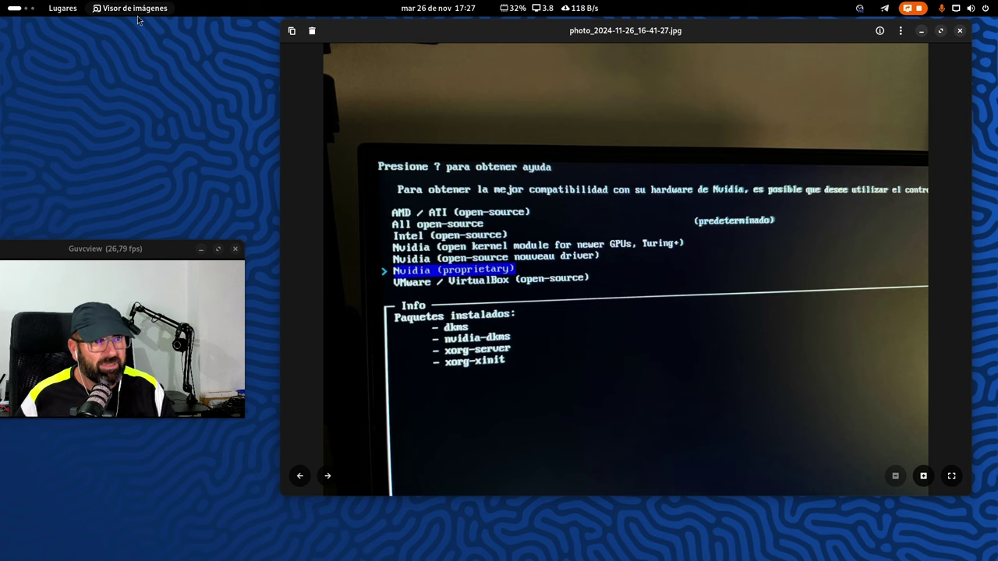
click(71, 7)
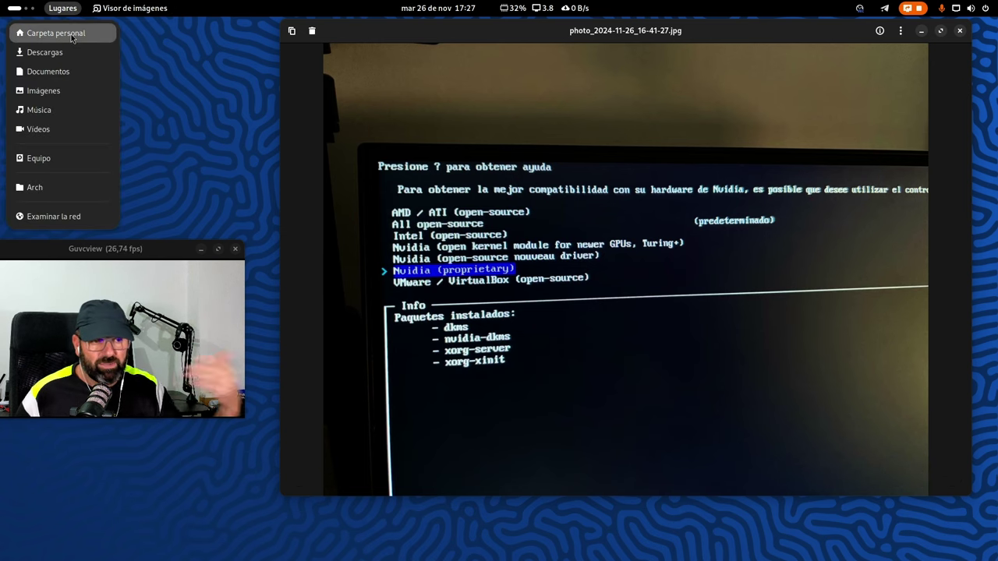
click(63, 91)
drag(330, 29, 684, 296)
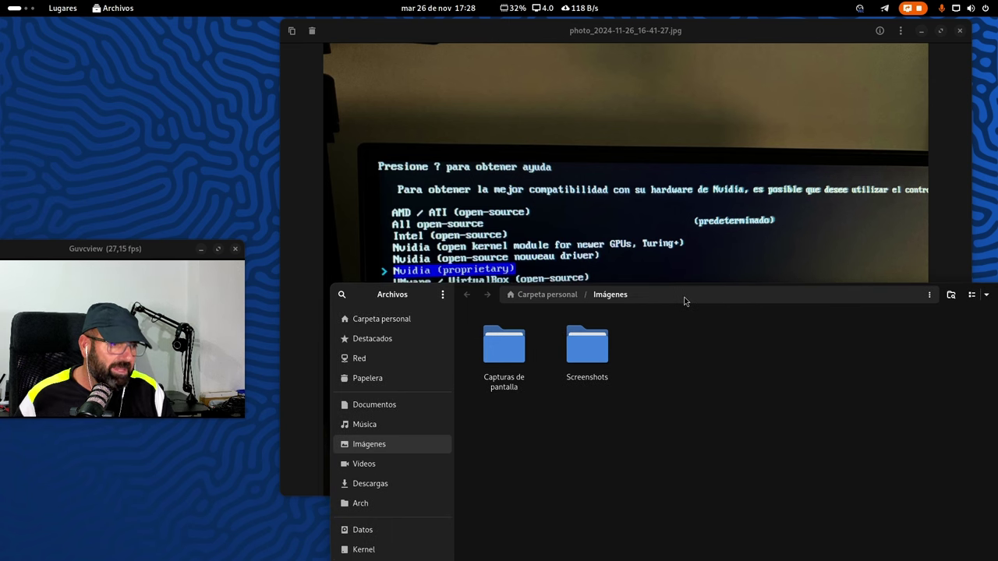
double_click(512, 353)
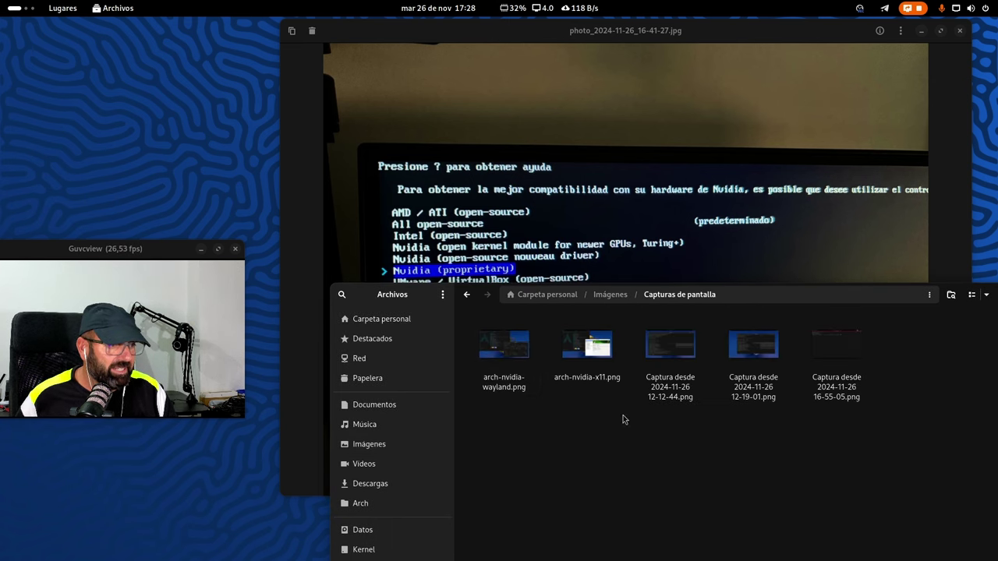
double_click(836, 346)
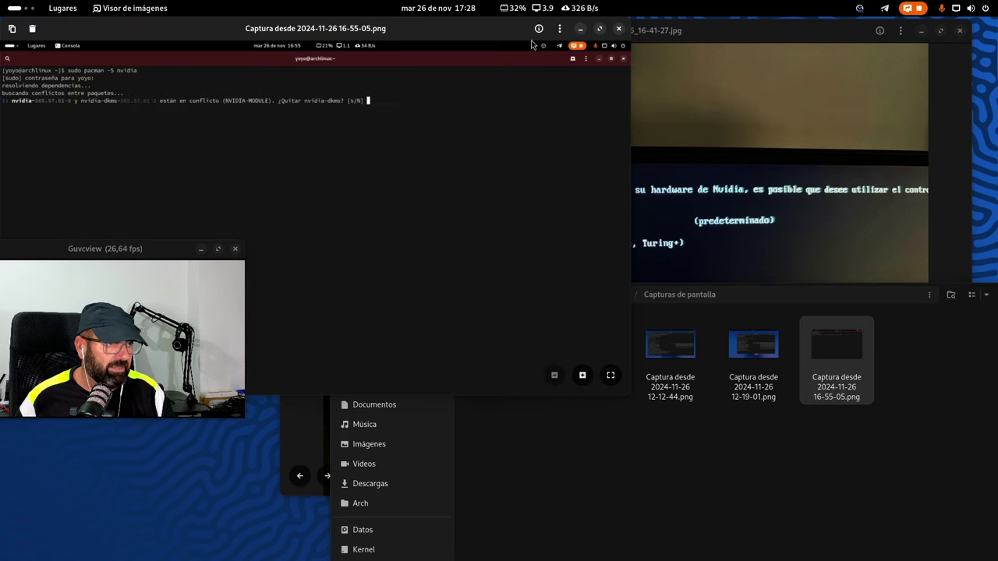
Enlarge the terminal screenshot, place it clear of the camera preview, read the nvidia and nvidia-dkms package lines and close it
drag(511, 28, 743, 170)
scroll(571, 336, up, 5)
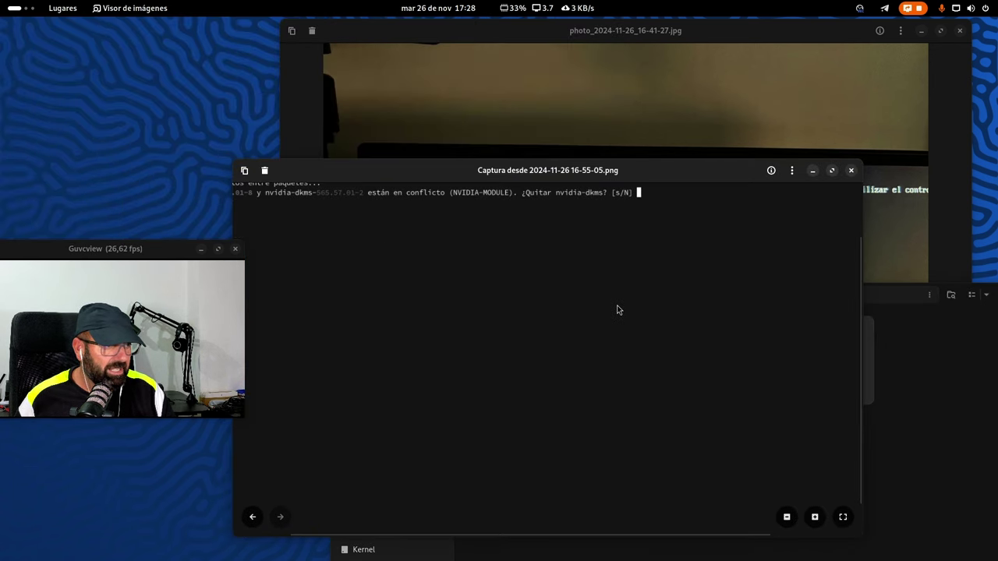
drag(556, 366, 829, 514)
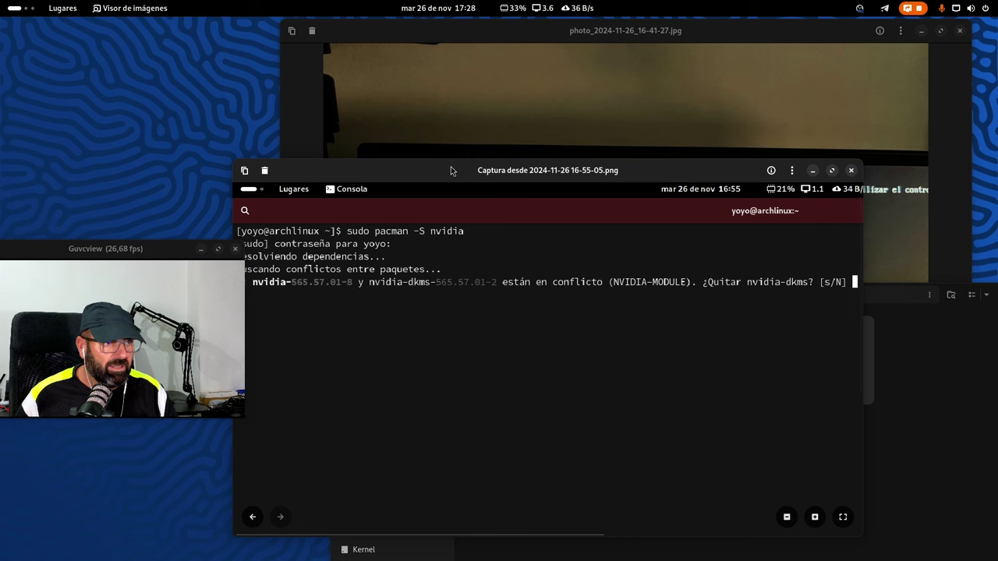
drag(451, 166, 465, 156)
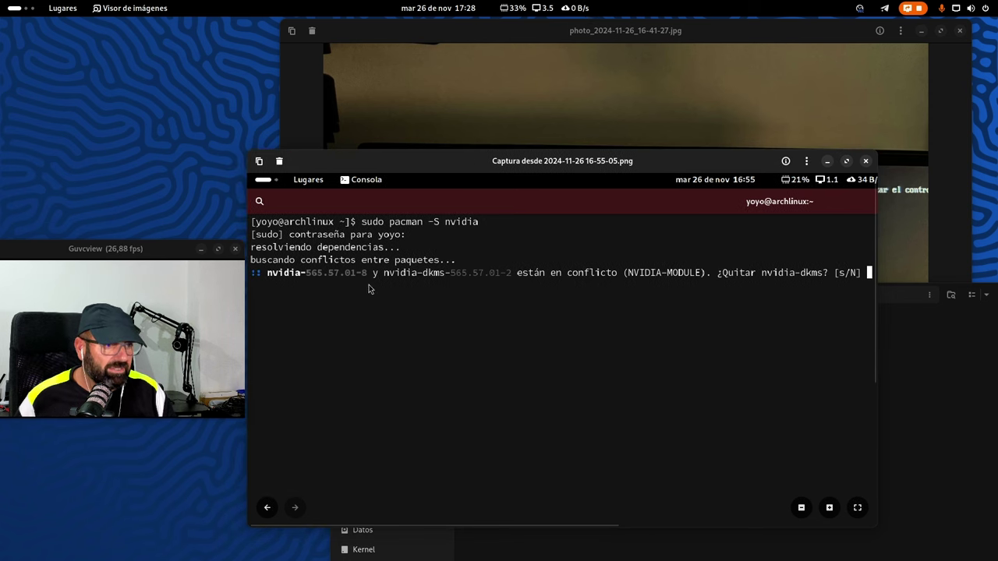
drag(581, 162, 512, 146)
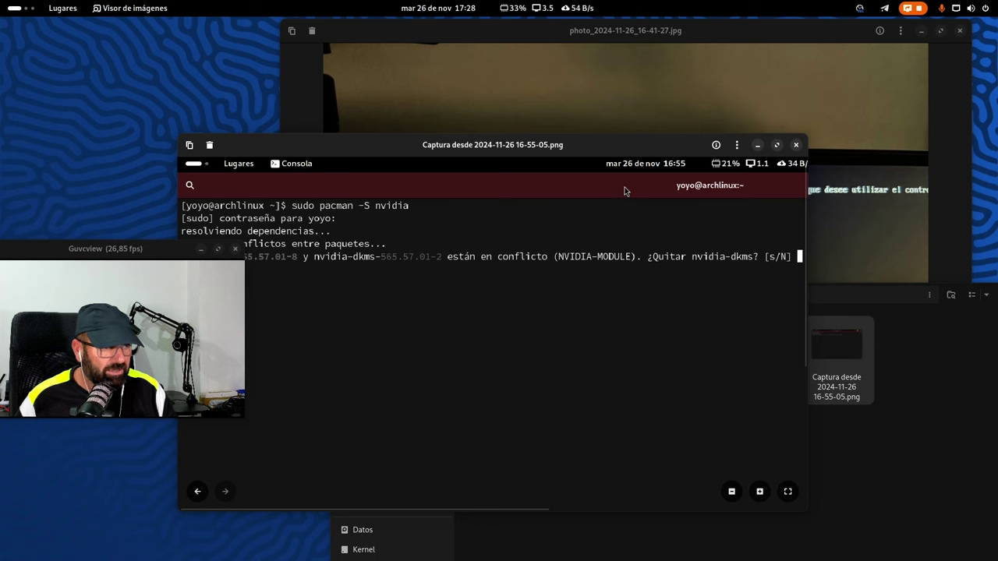
drag(627, 158, 496, 152)
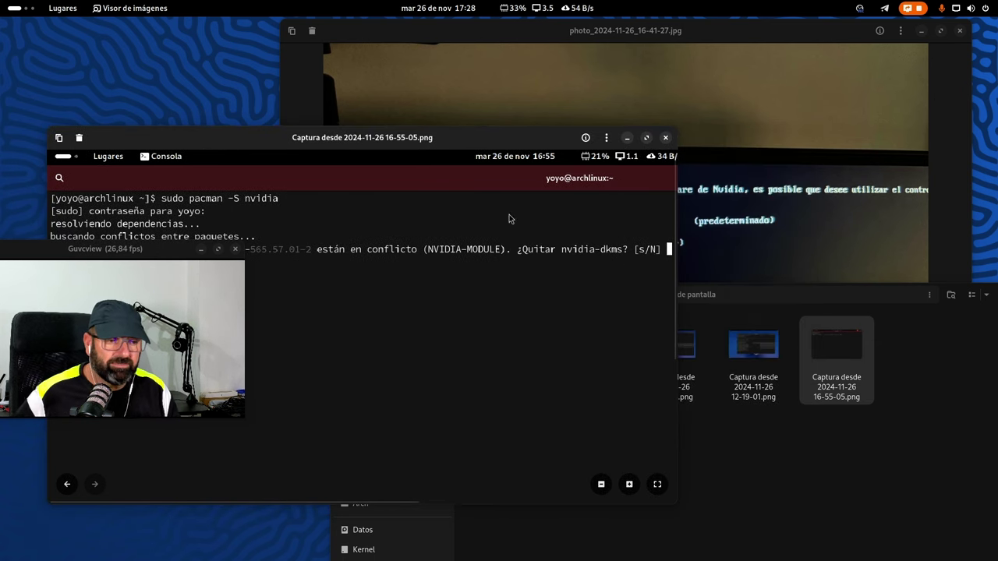
drag(403, 151, 588, 142)
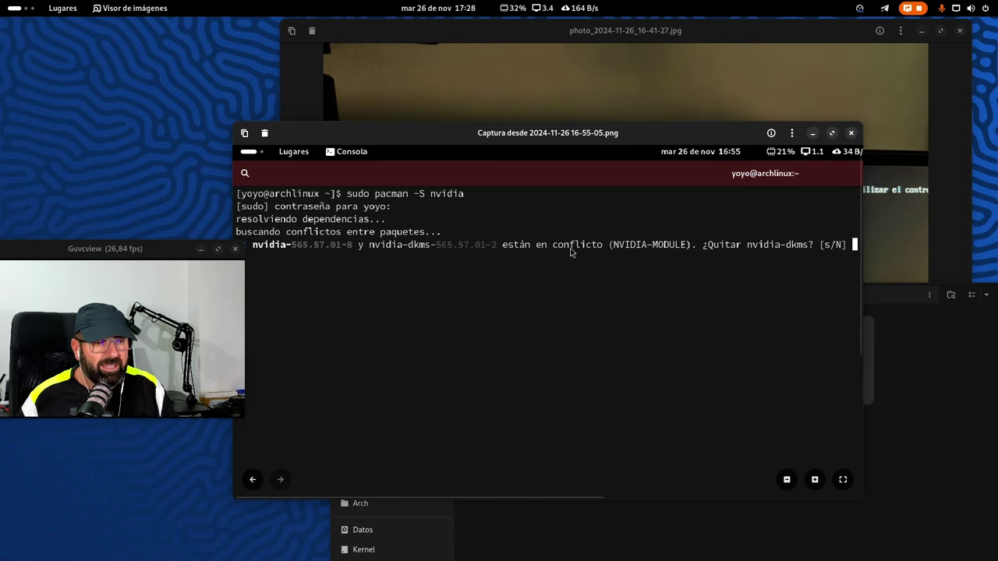
click(851, 133)
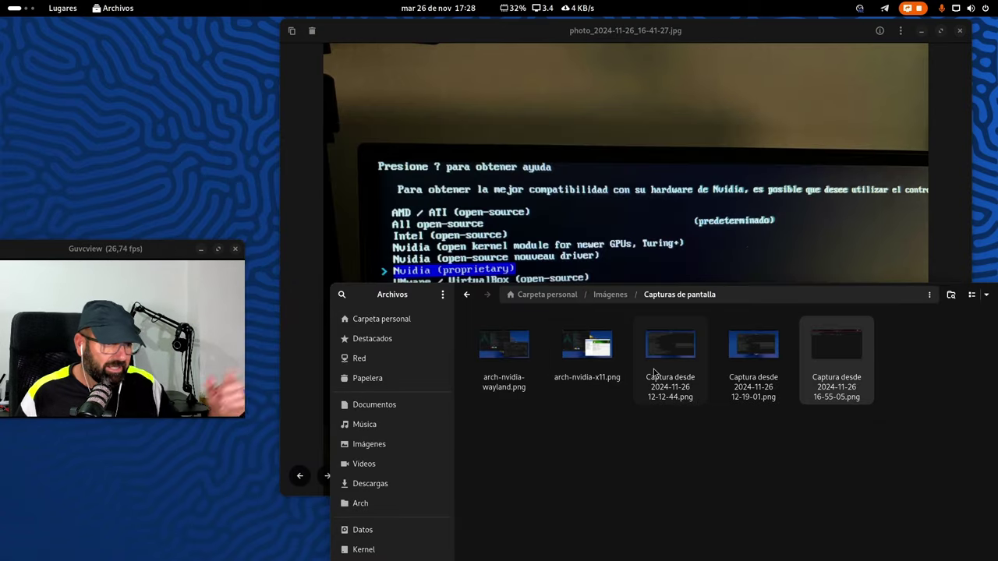
Bring the installation photo viewer back to the front and advance through the login manager photo to the kernel selection photo
mouse_move(1, 1)
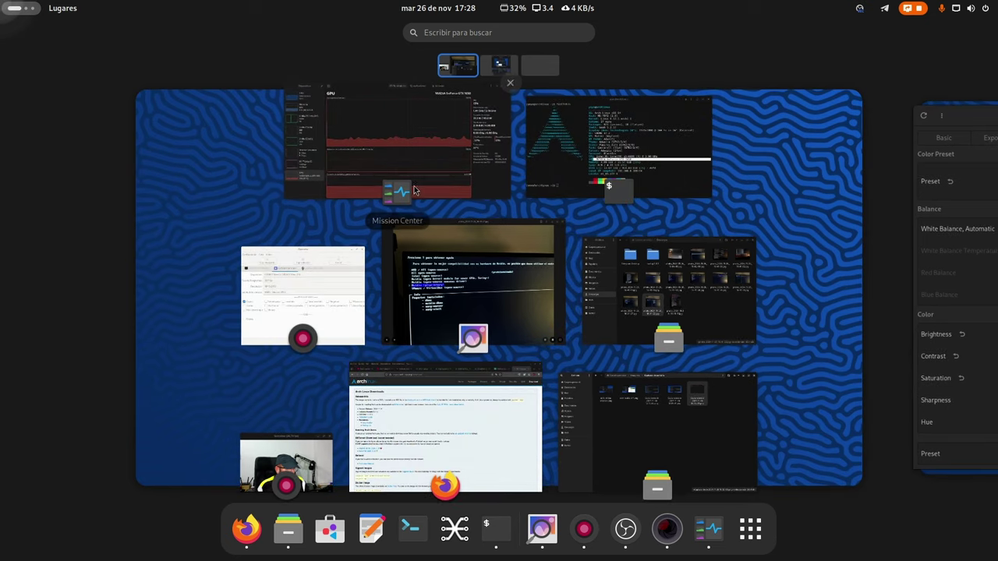
click(227, 123)
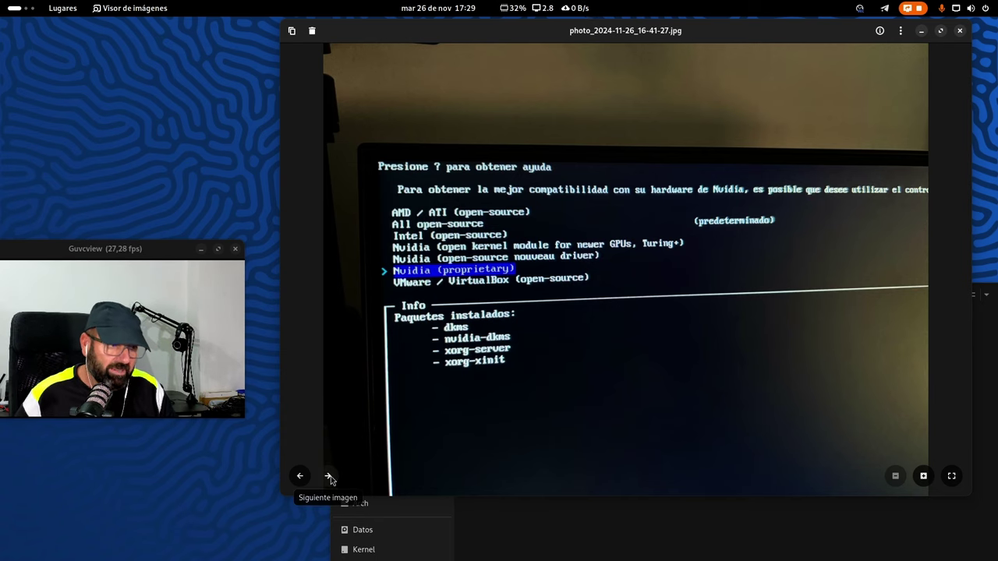
click(329, 476)
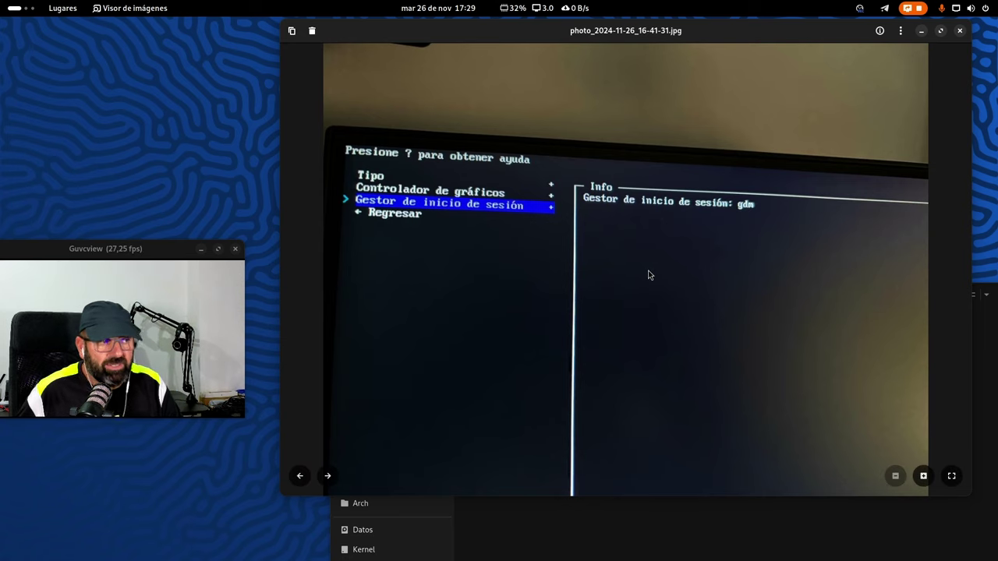
click(329, 476)
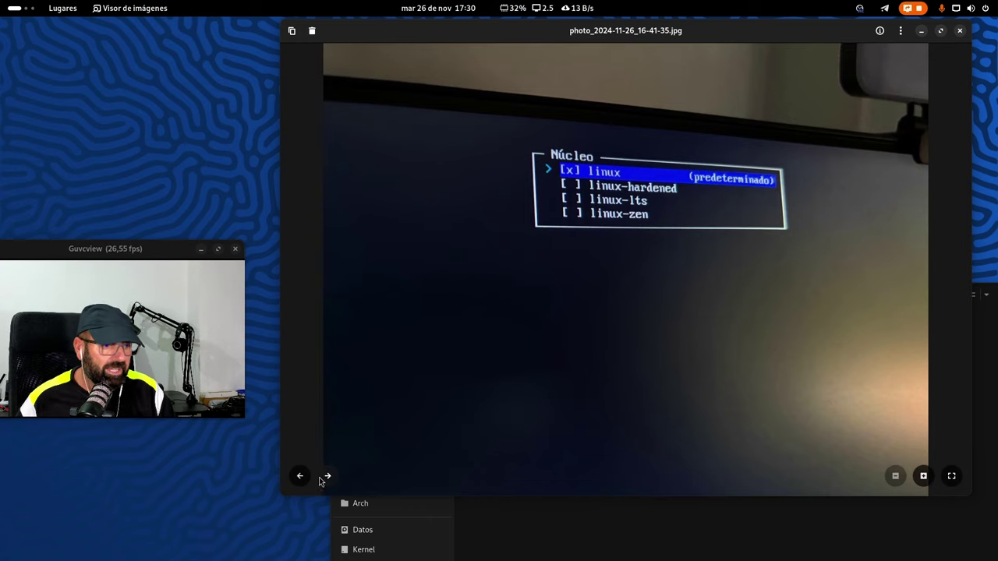
Advance to photo_2024-11-26_16-41-38.jpg, examine the additional packages entry and reposition the viewer beside the camera preview
click(327, 476)
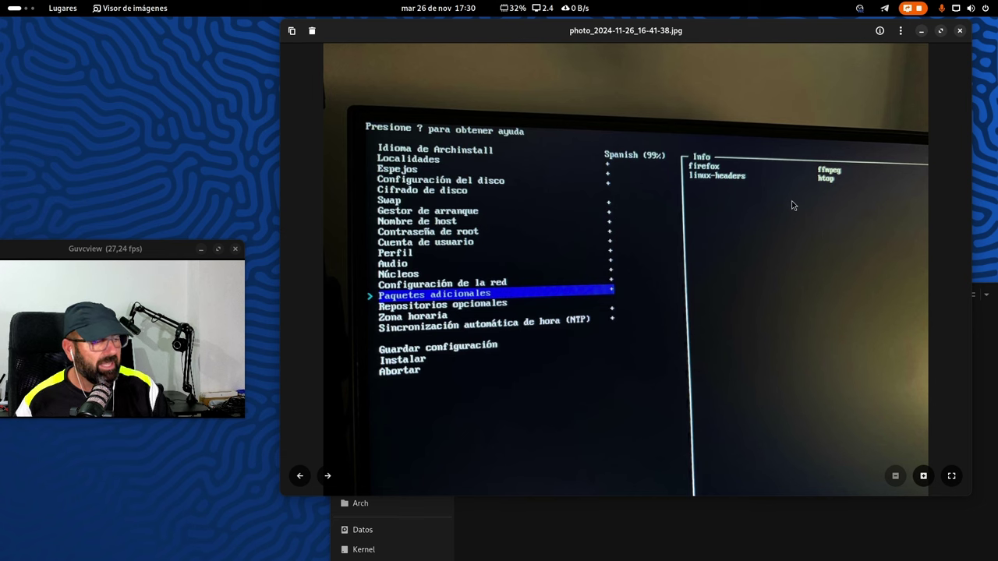
drag(553, 35, 488, 44)
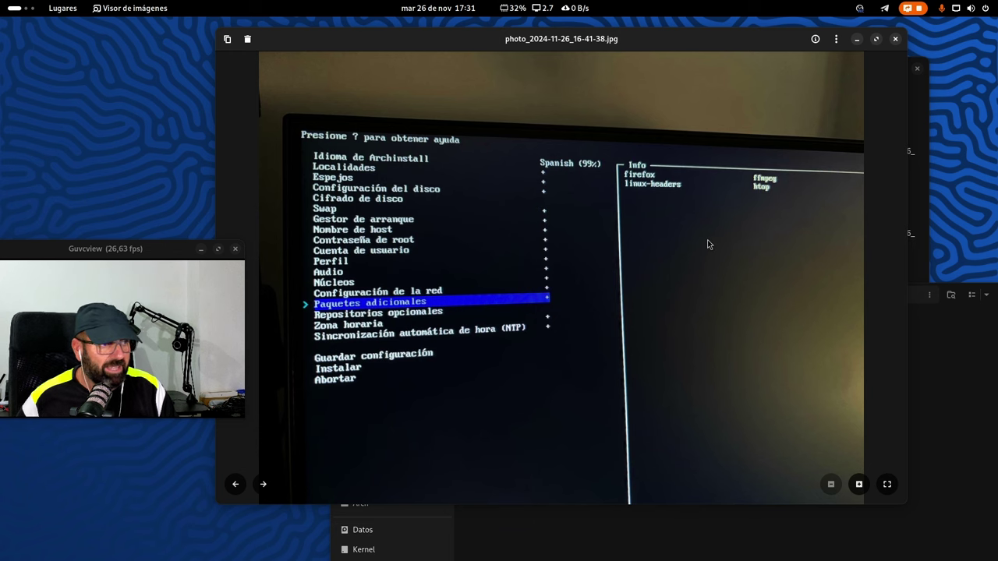
drag(662, 39, 580, 36)
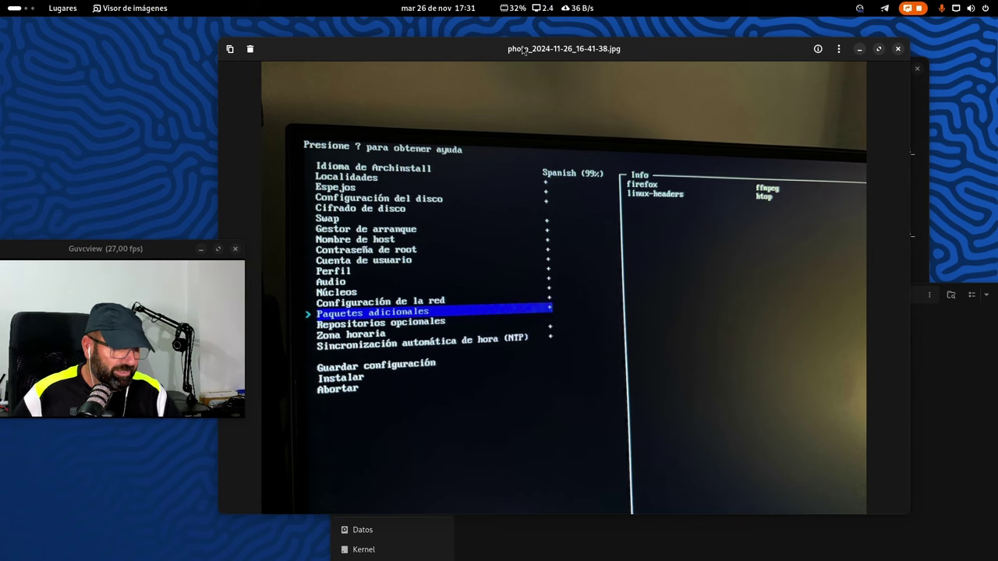
mouse_move(528, 43)
mouse_down()
mouse_move(499, 23)
mouse_move(543, 39)
mouse_up()
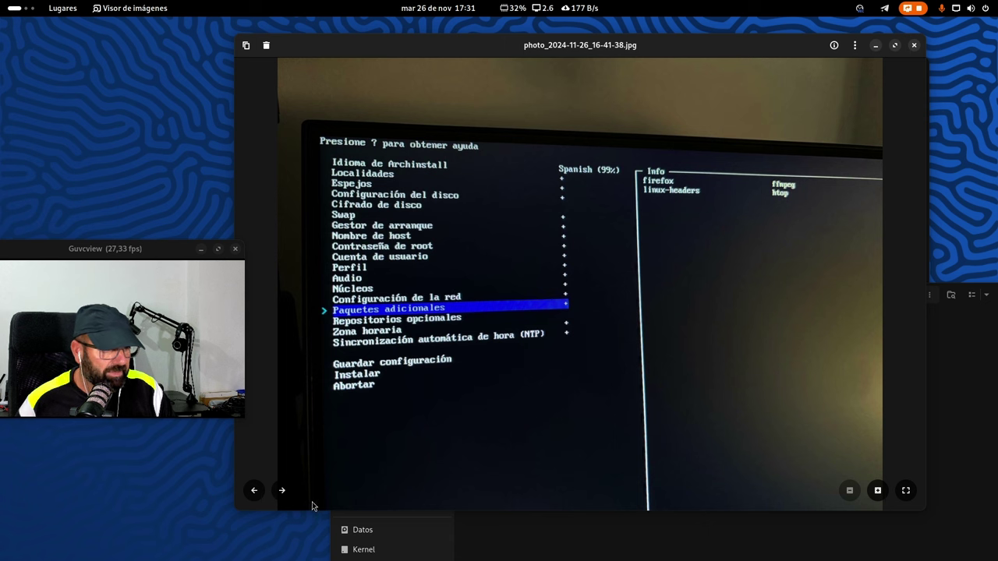
Switch between photo_2024-11-26_16-41-42.jpg and photo_2024-11-26_16-41-46.jpg to examine the optional repositories setting and the multilib choice
click(282, 491)
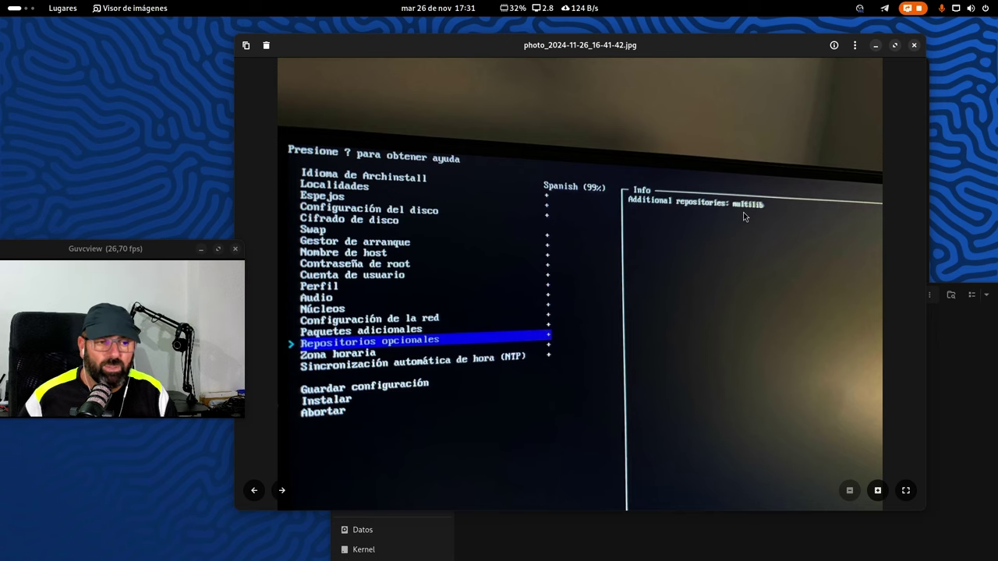
click(282, 490)
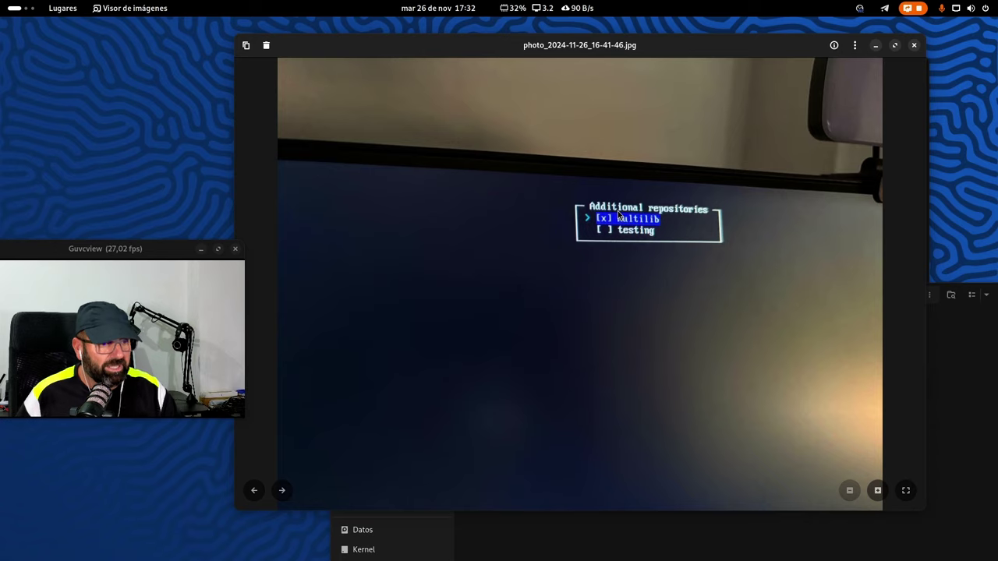
click(253, 490)
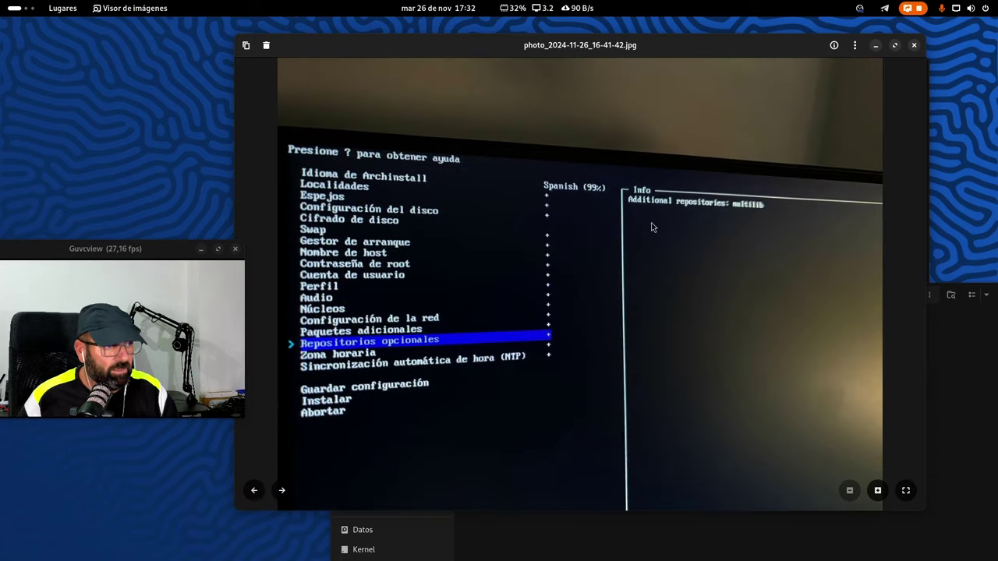
click(282, 490)
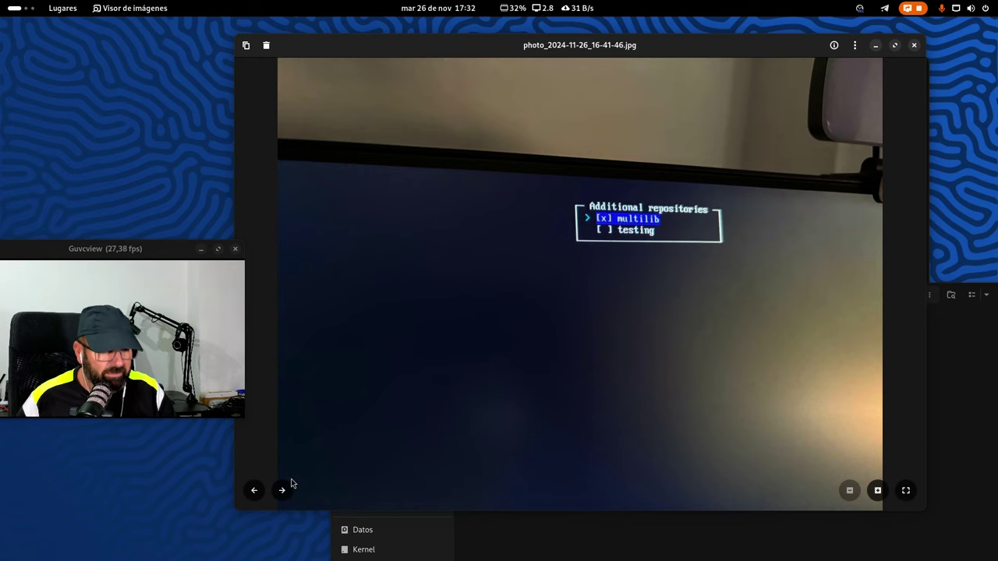
click(253, 492)
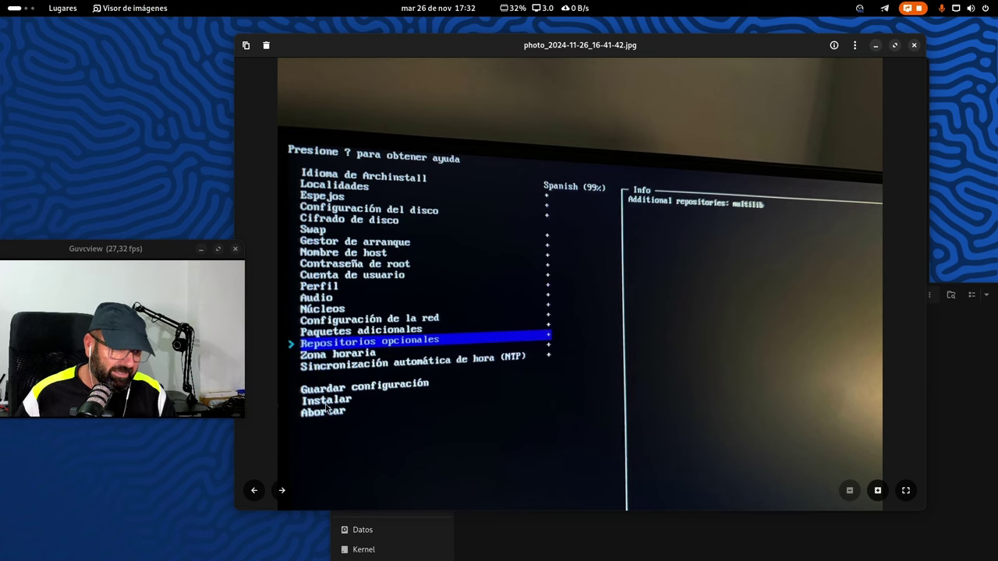
Advance past the repositories photo to the package installation photo and on to photo_2024-11-26_16-41-52.jpg to review the download output
click(281, 490)
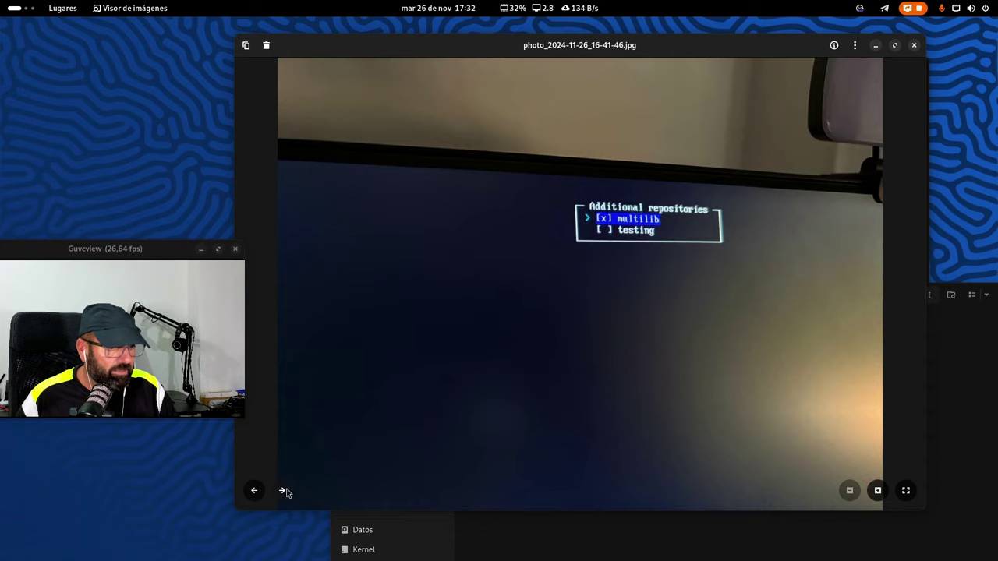
click(283, 491)
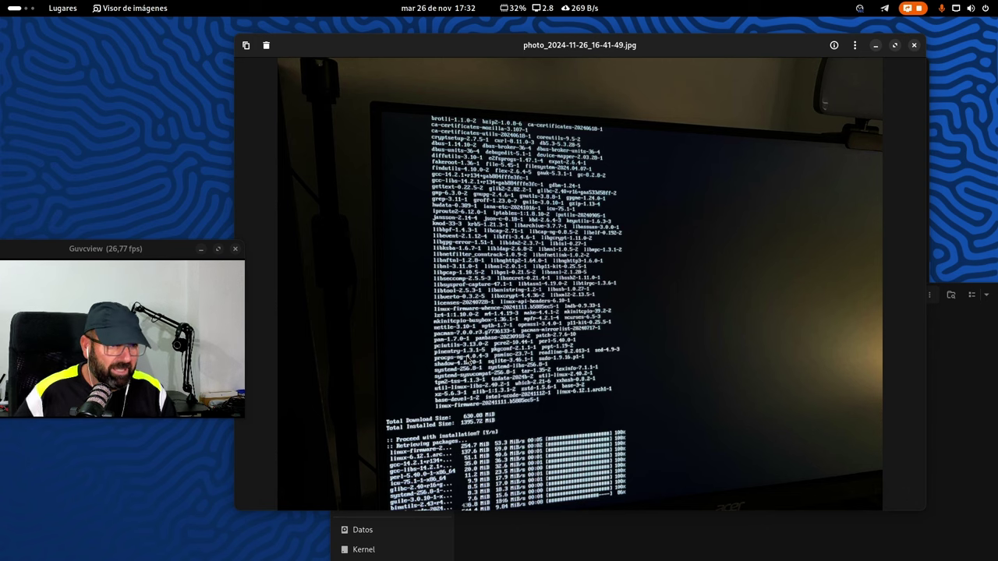
click(281, 491)
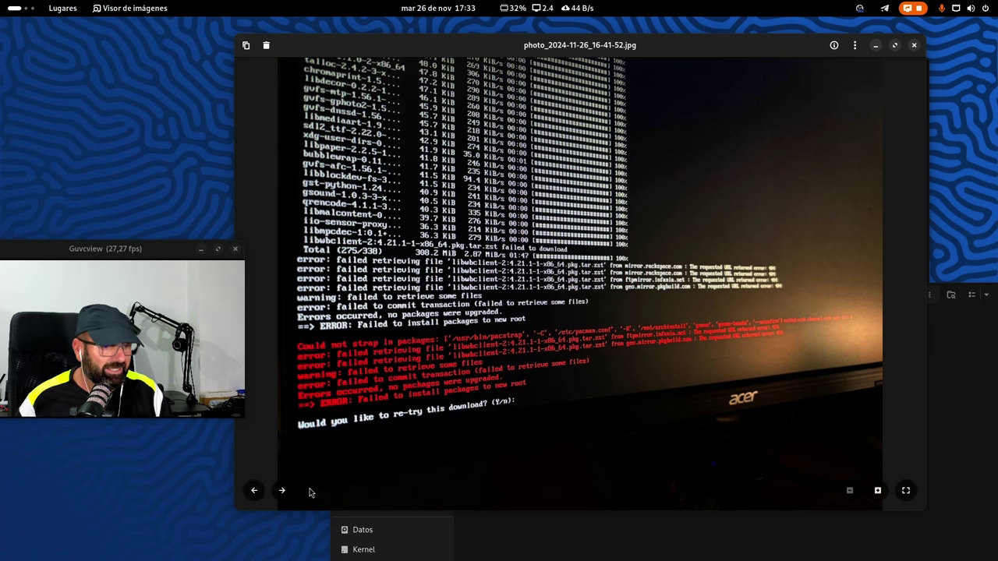
Advance through the driver installation photo to the GRUB boot menu photo, and minimize the photo viewer and both file manager windows
click(282, 492)
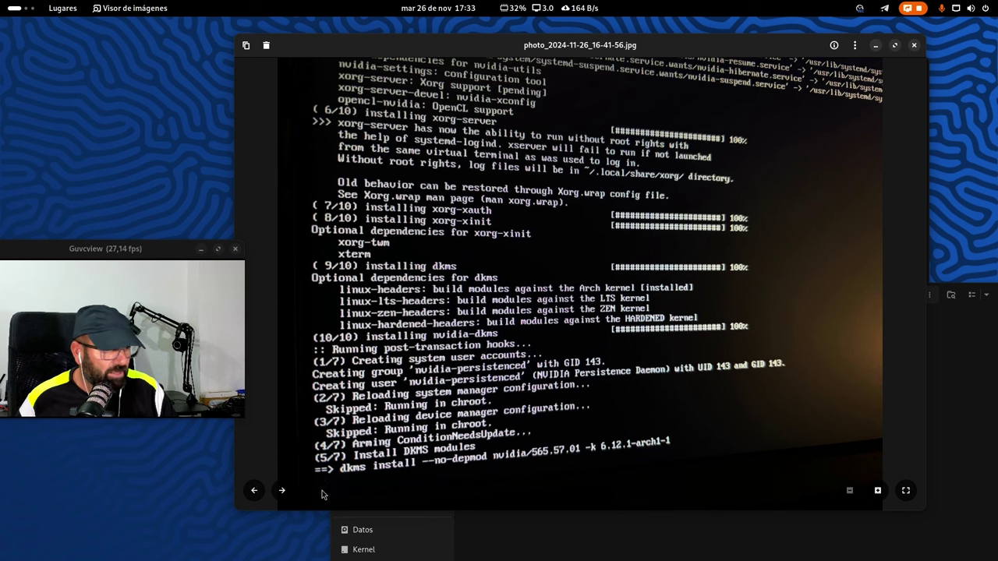
click(282, 491)
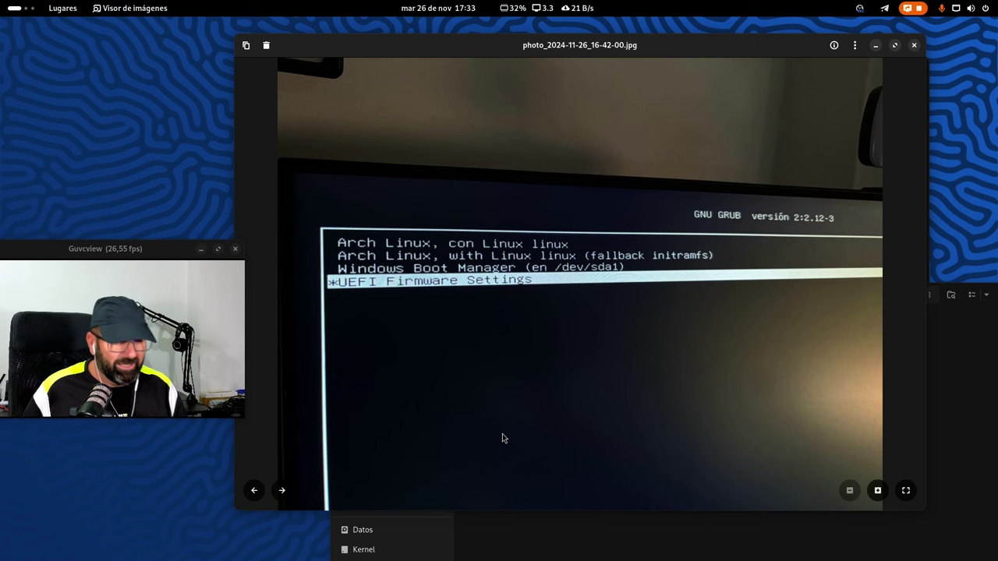
click(876, 45)
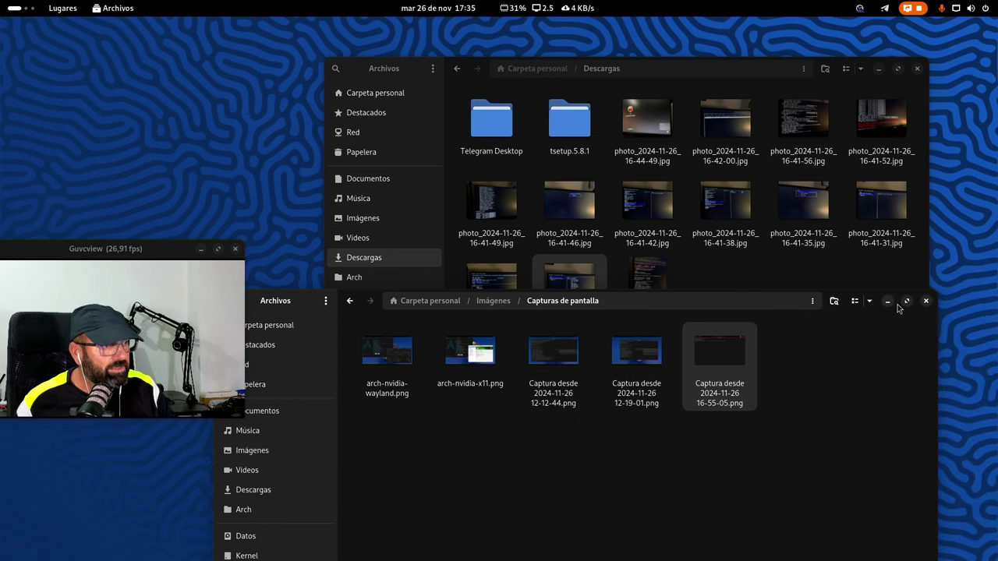
click(888, 301)
click(879, 69)
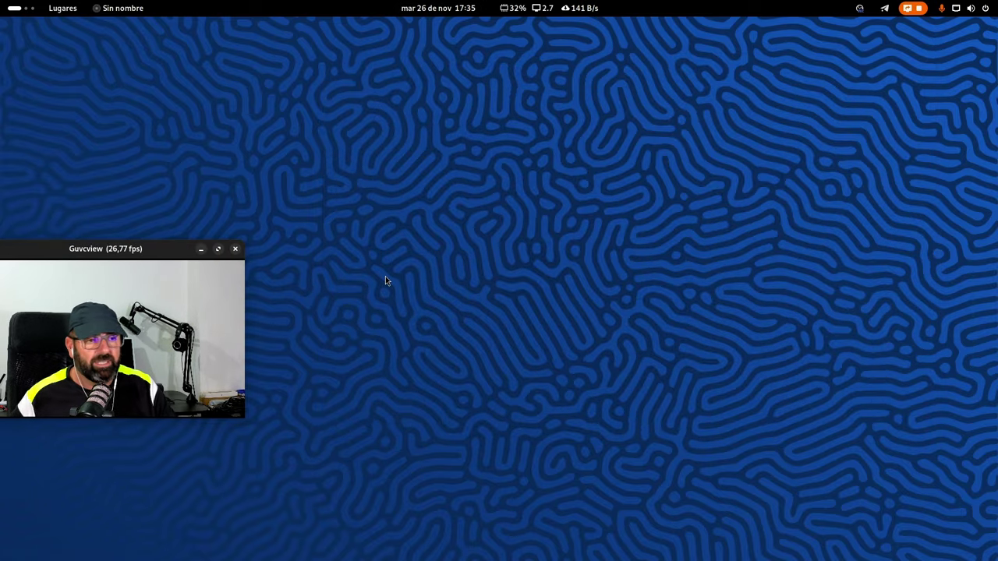
Bring the terminal with the fastfetch output to the front and run sudo pacman -S os-prober
click(14, 8)
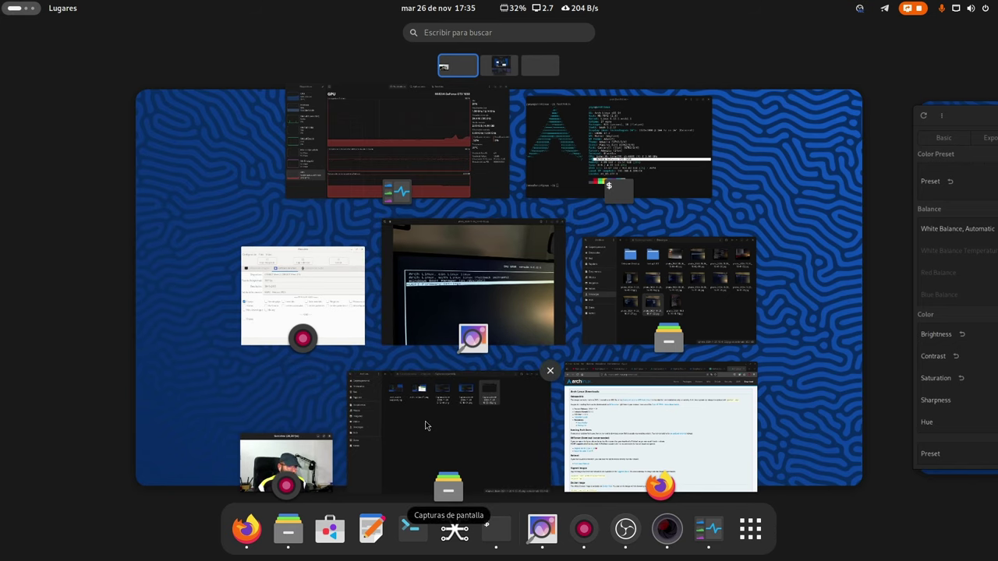
click(561, 179)
click(466, 352)
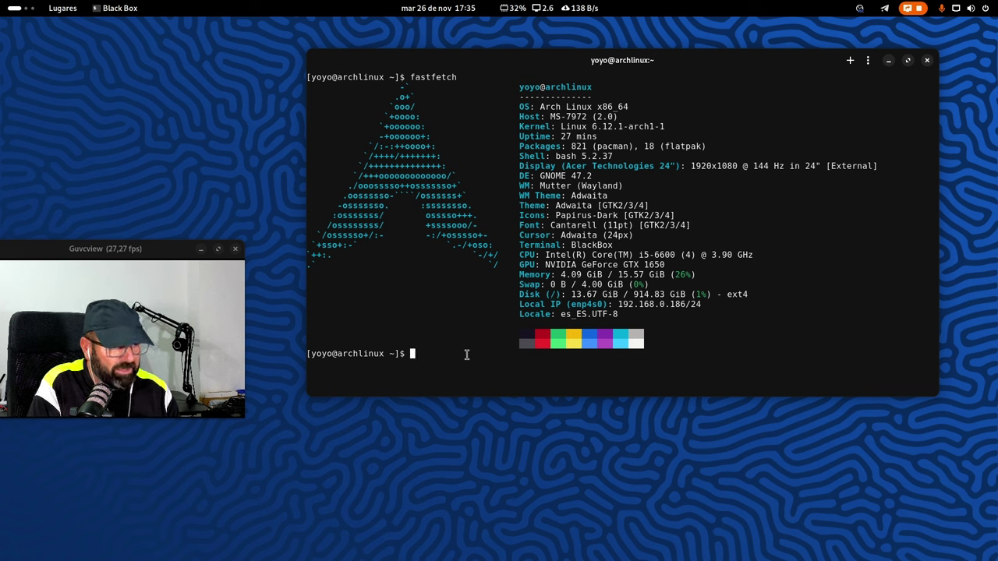
text(sudo pa)
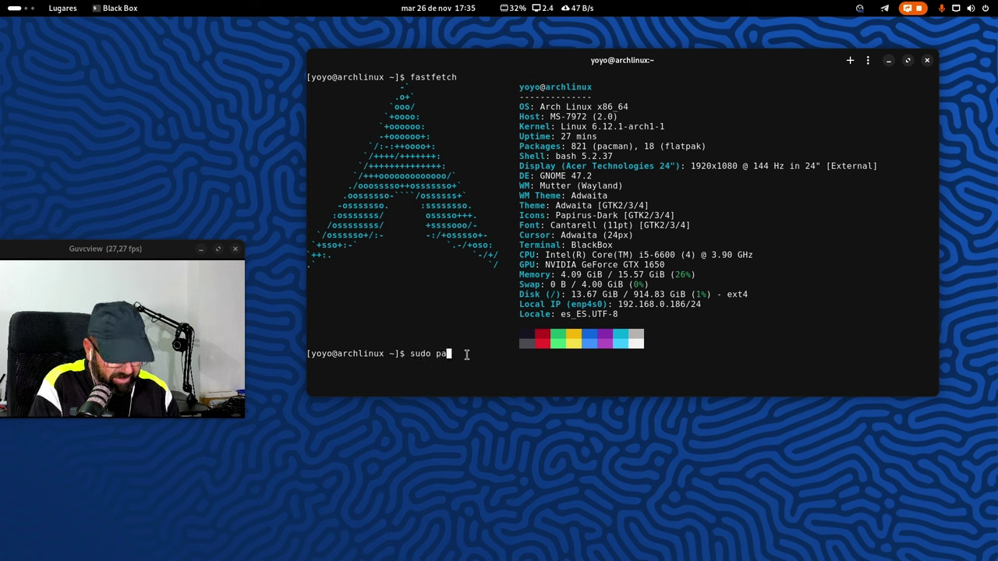
text(cman)
key(BackSpace)
key(BackSpace)
key(BackSpace)
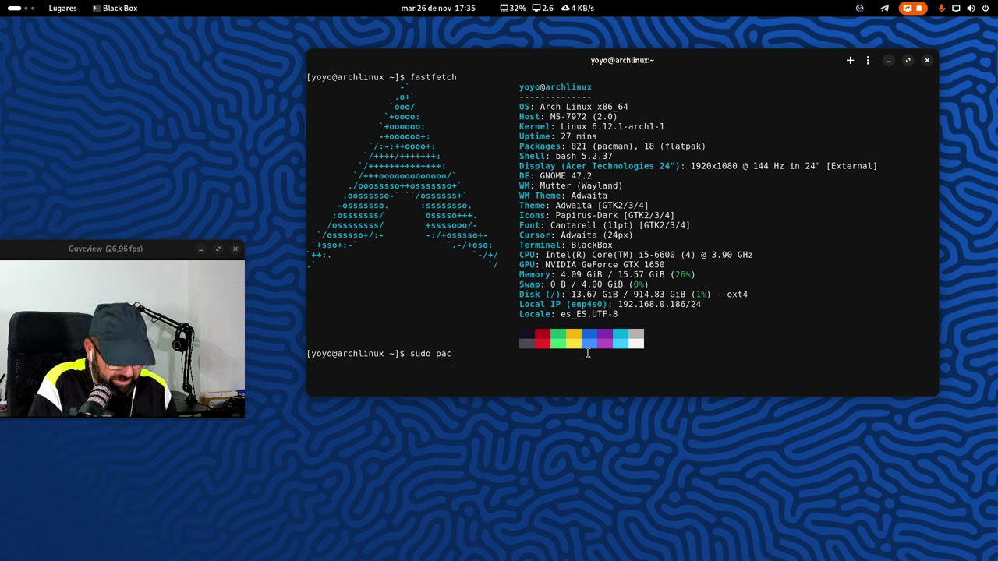
text(man -)
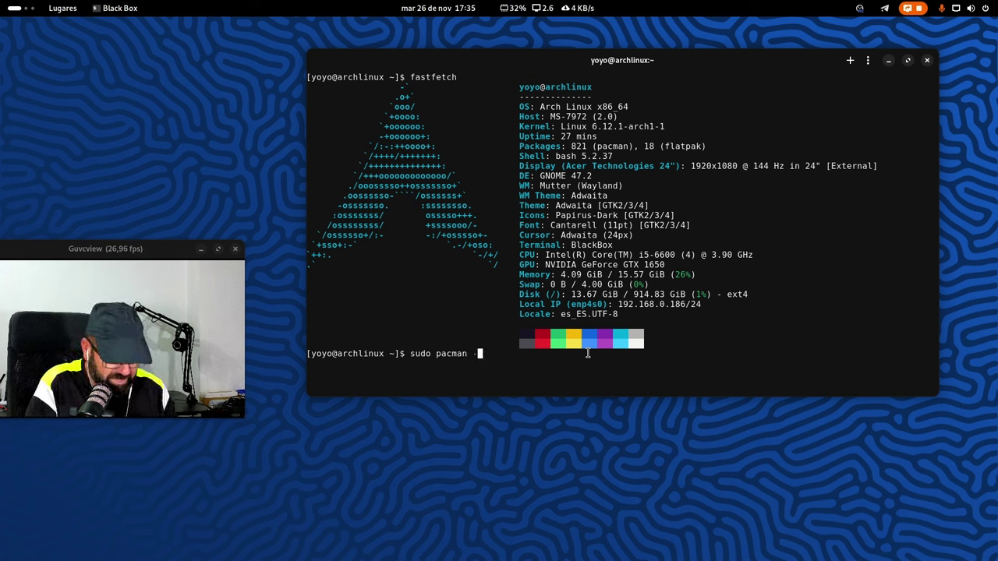
text(S os)
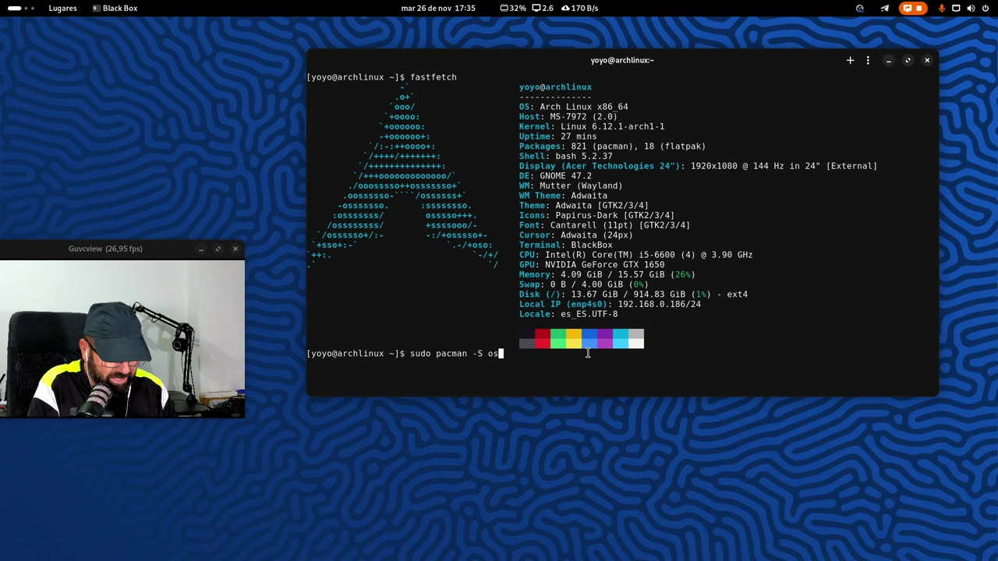
text(-prober)
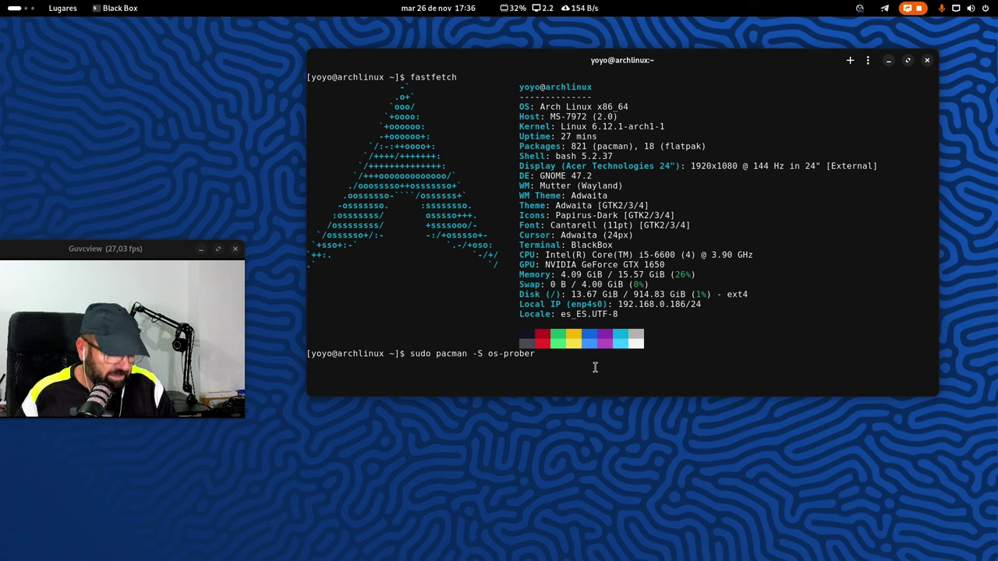
key(Return)
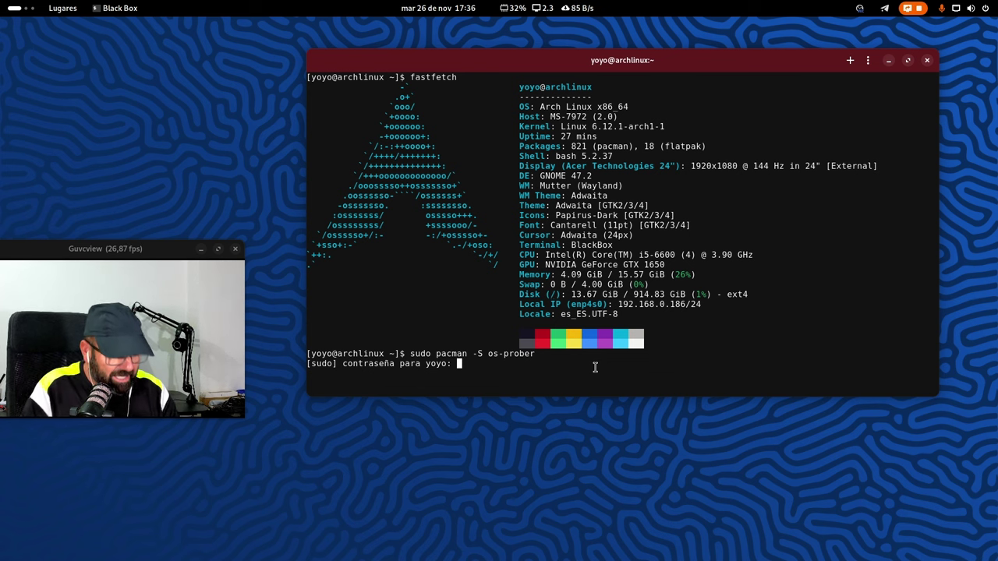
Enter the sudo password, decline the os-prober reinstallation with n and minimize the terminal
key(Return)
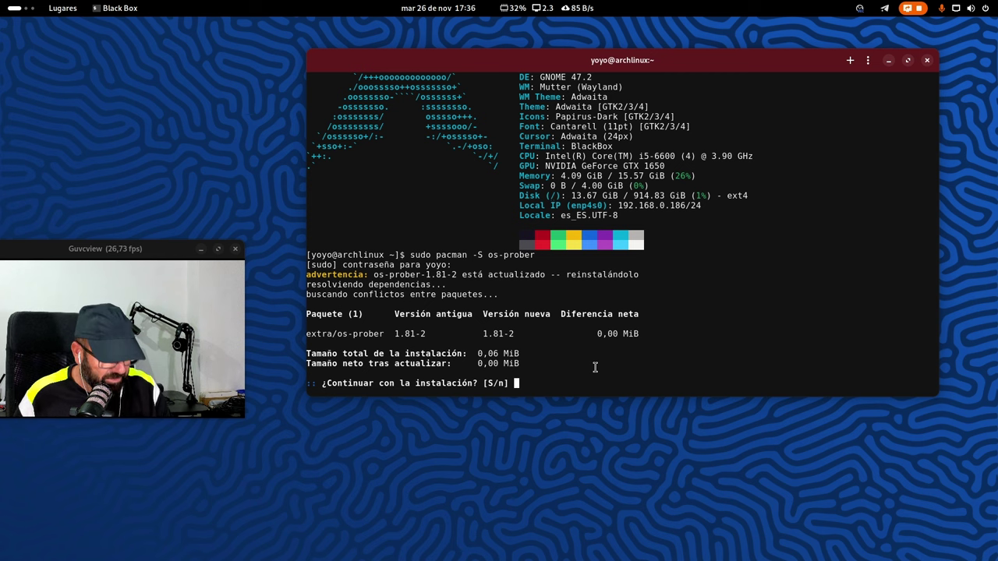
text(n)
key(Return)
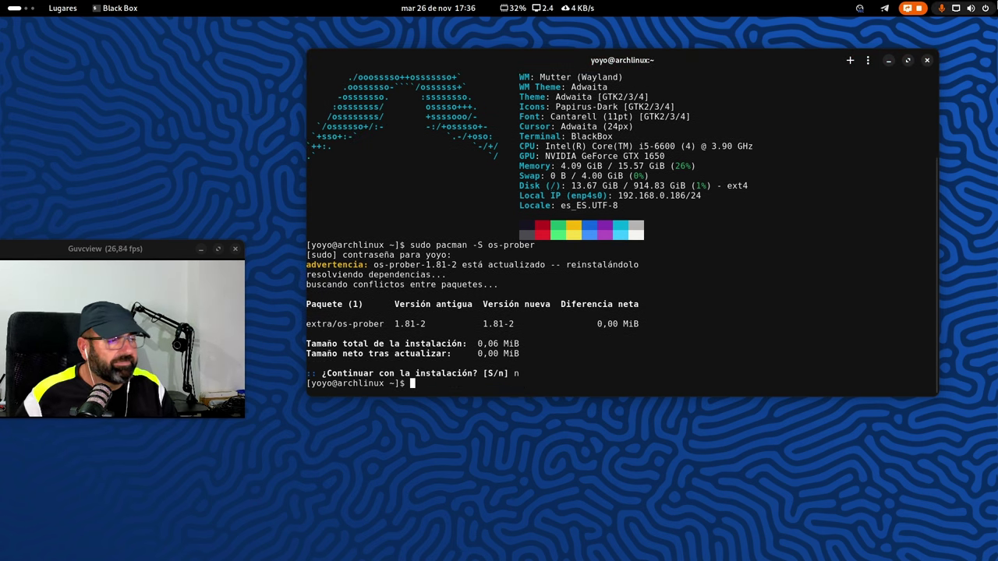
click(888, 62)
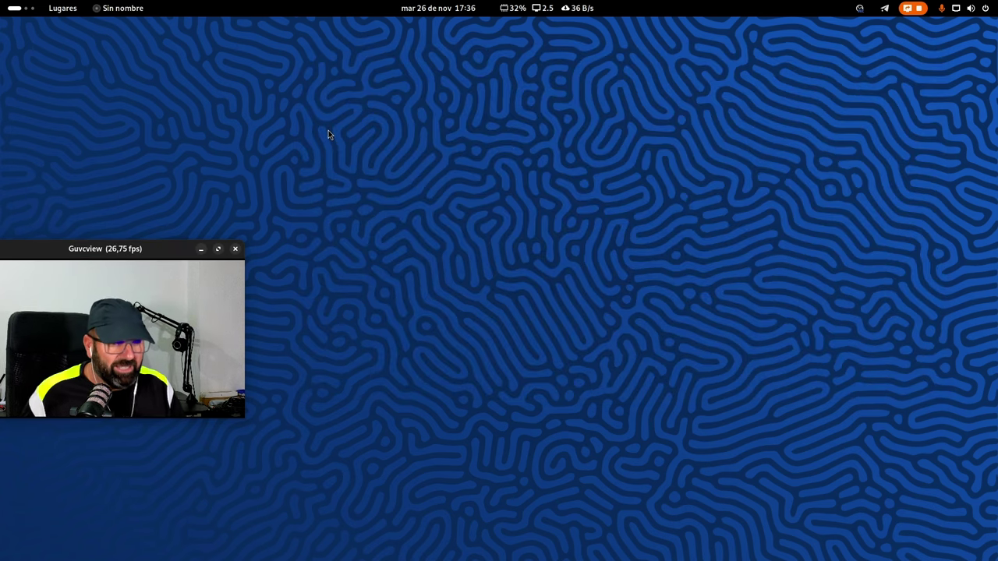
Open the home folder in a new file manager window, shrink it and place it beside the camera preview
click(76, 10)
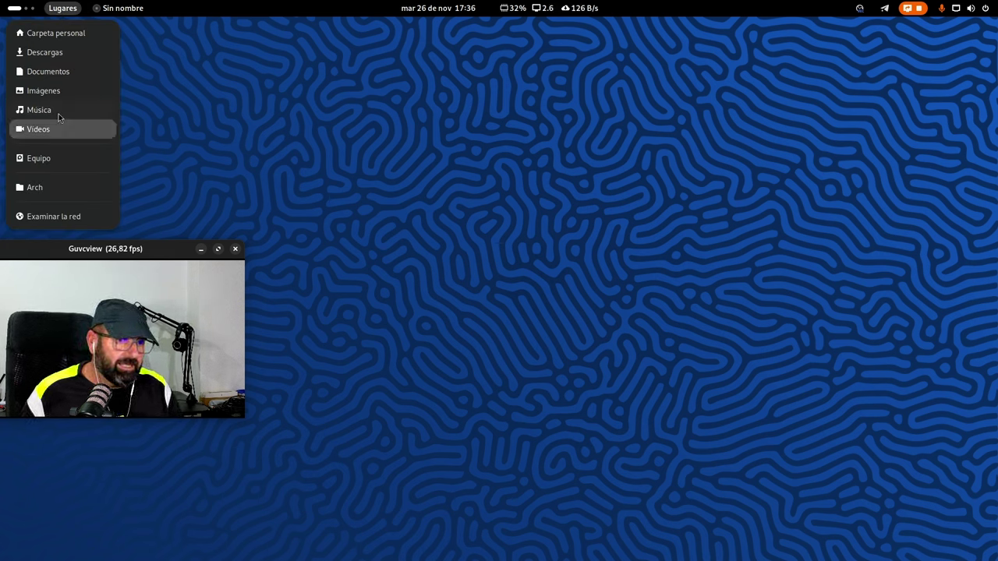
click(65, 39)
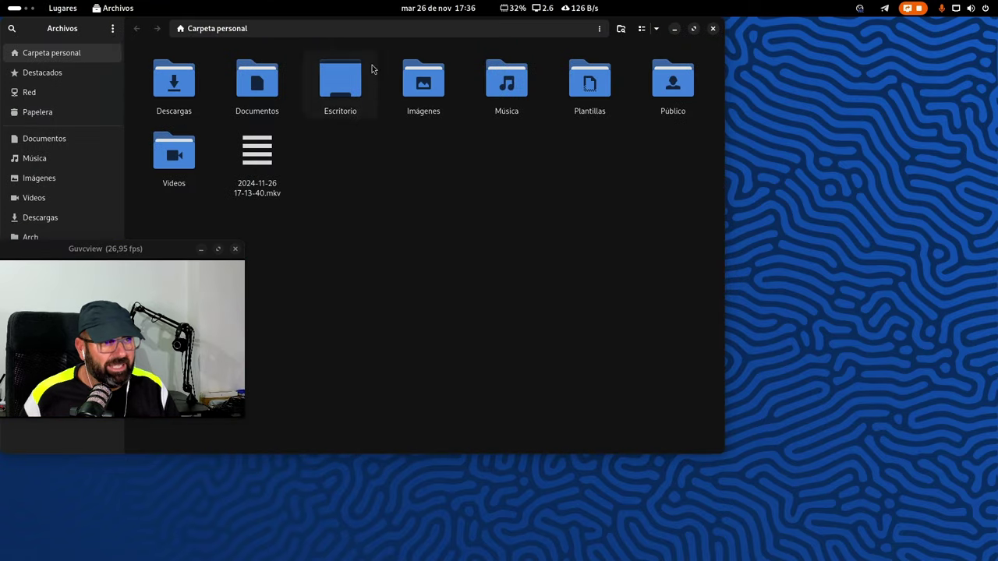
drag(316, 28, 607, 67)
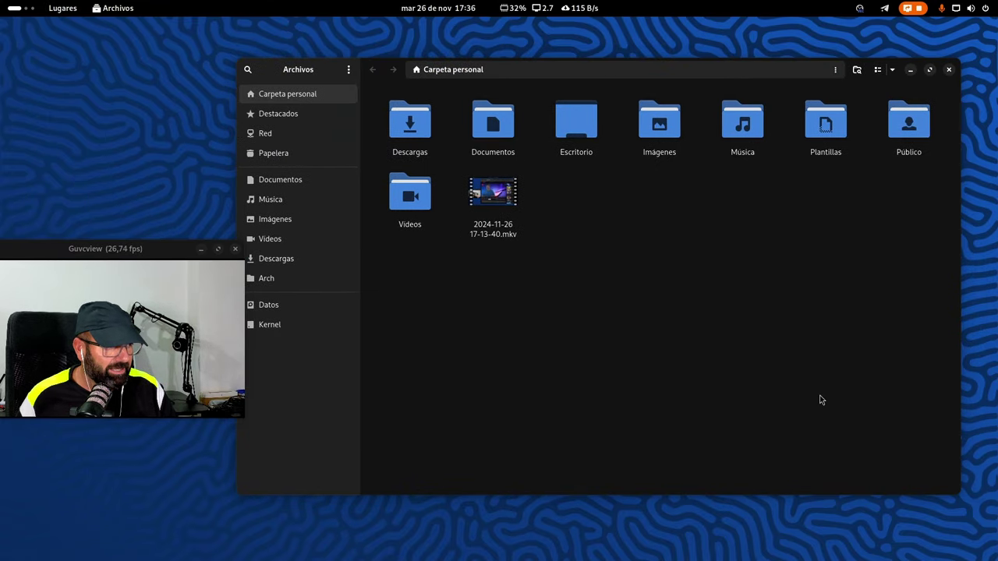
drag(960, 493, 765, 395)
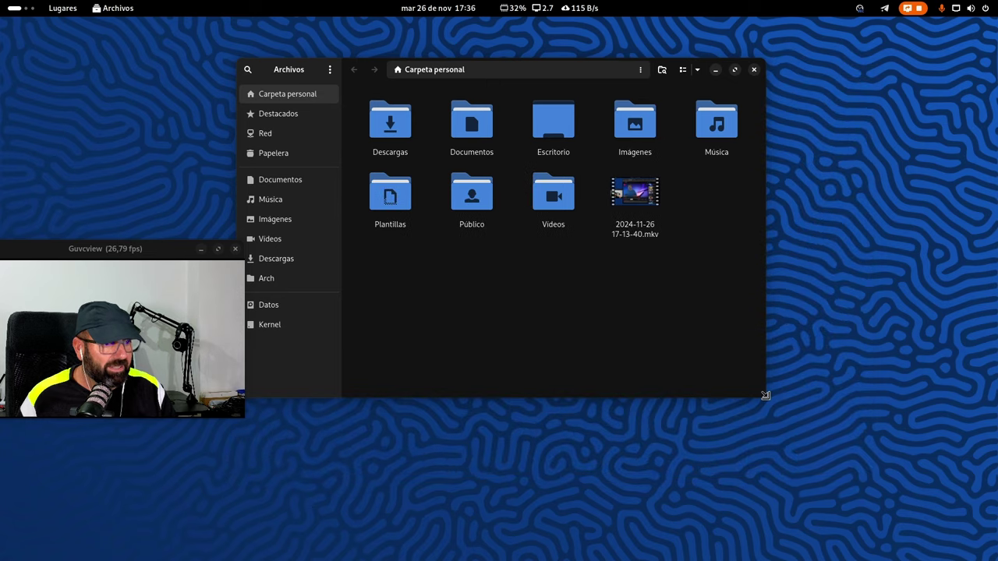
drag(512, 69, 656, 94)
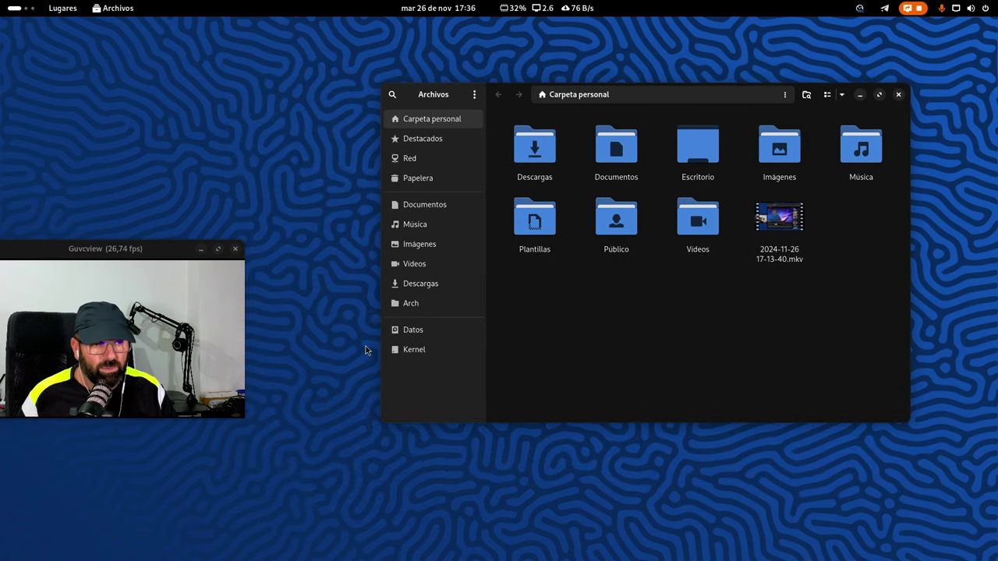
Remove the Arch bookmark from the file manager sidebar and go to the root location /
right_click(417, 306)
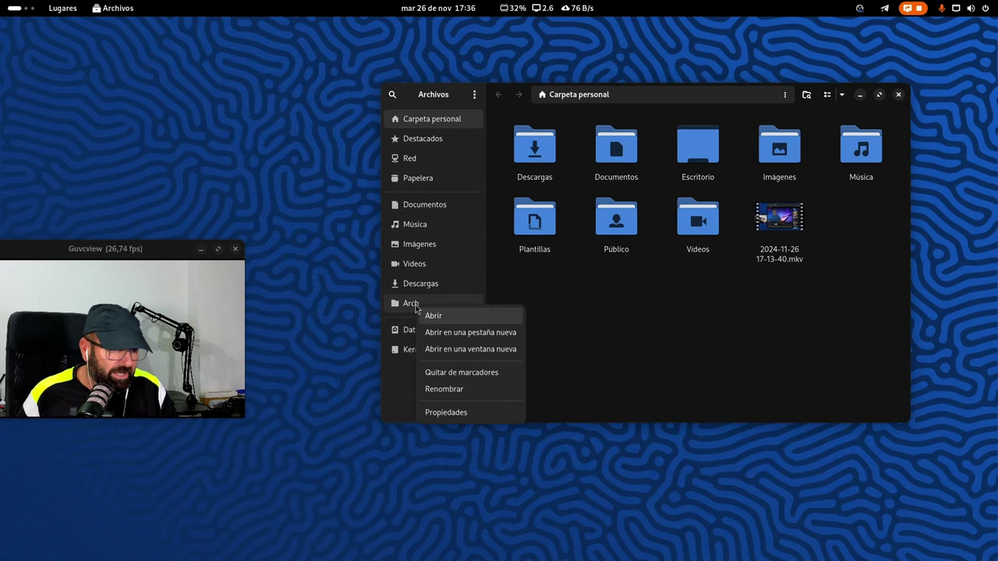
click(492, 374)
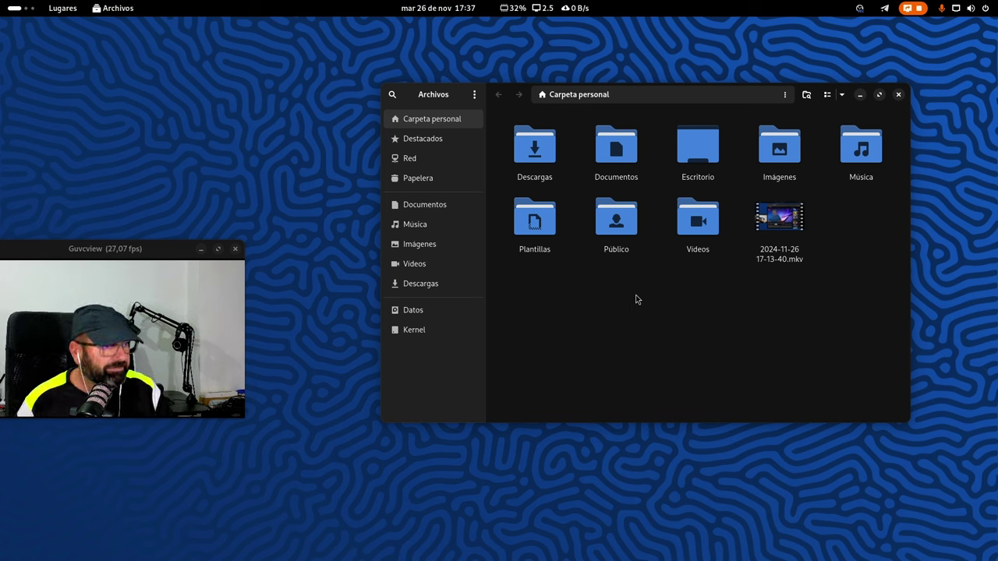
click(657, 95)
key(BackSpace)
key(BackSpace)
key(BackSpace)
key(BackSpace)
key(BackSpace)
key(BackSpace)
key(BackSpace)
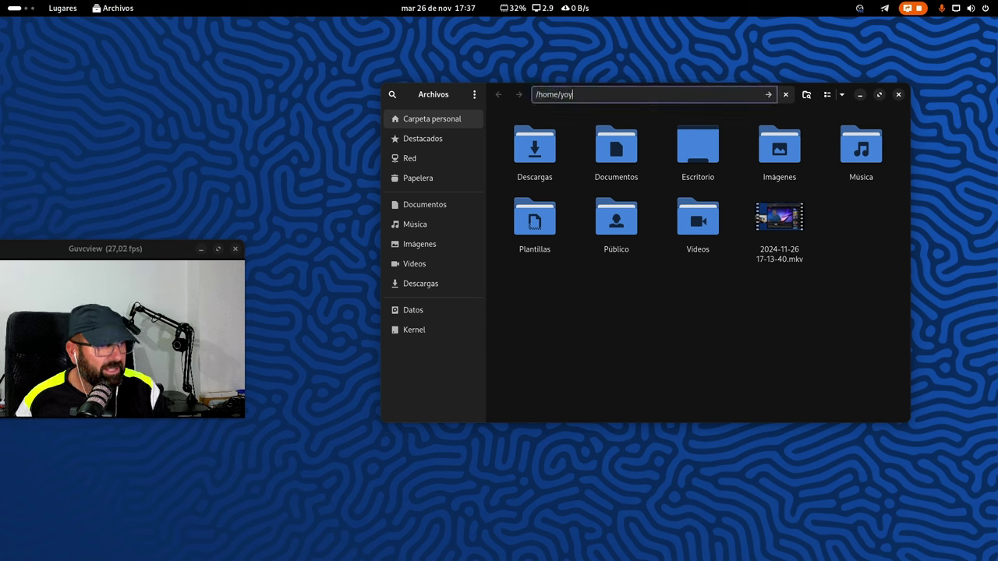
key(BackSpace)
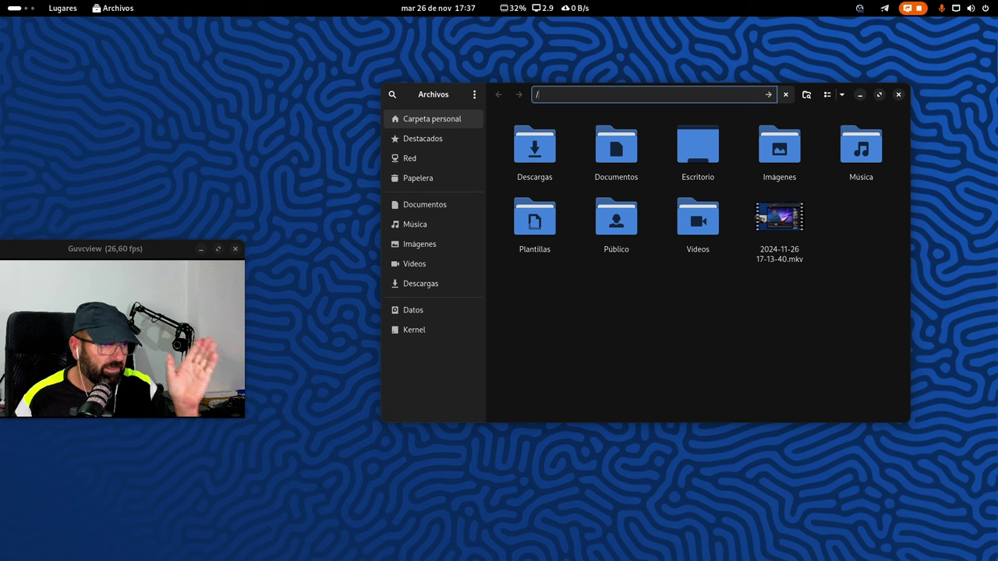
key(Return)
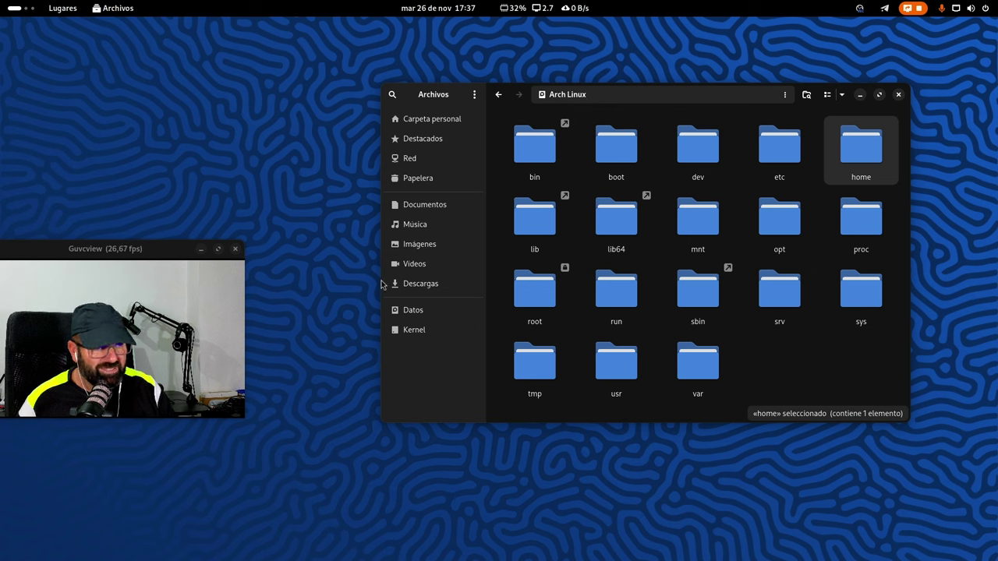
Bookmark the root folder and rename the new bookmark to Arch
click(783, 94)
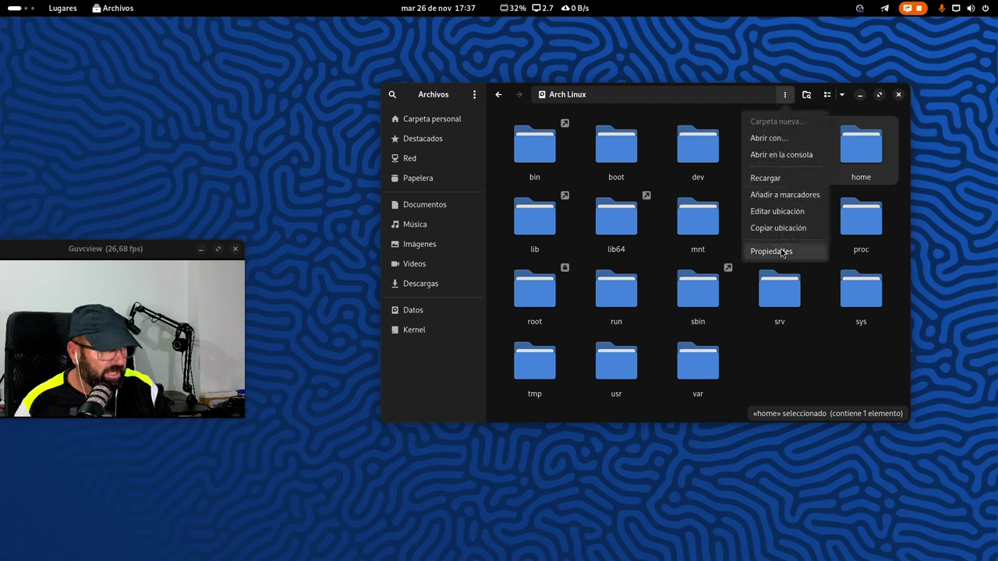
click(797, 203)
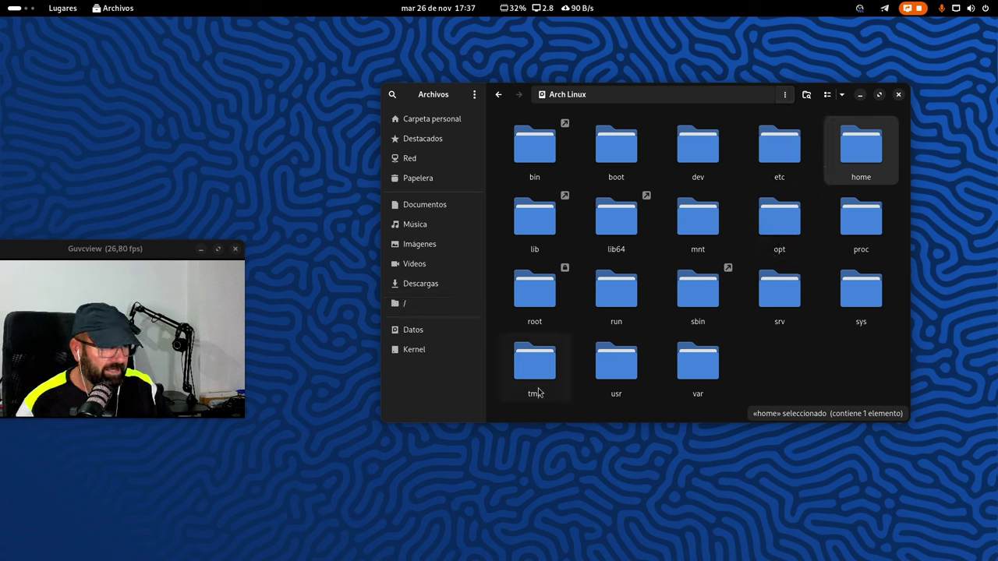
right_click(423, 306)
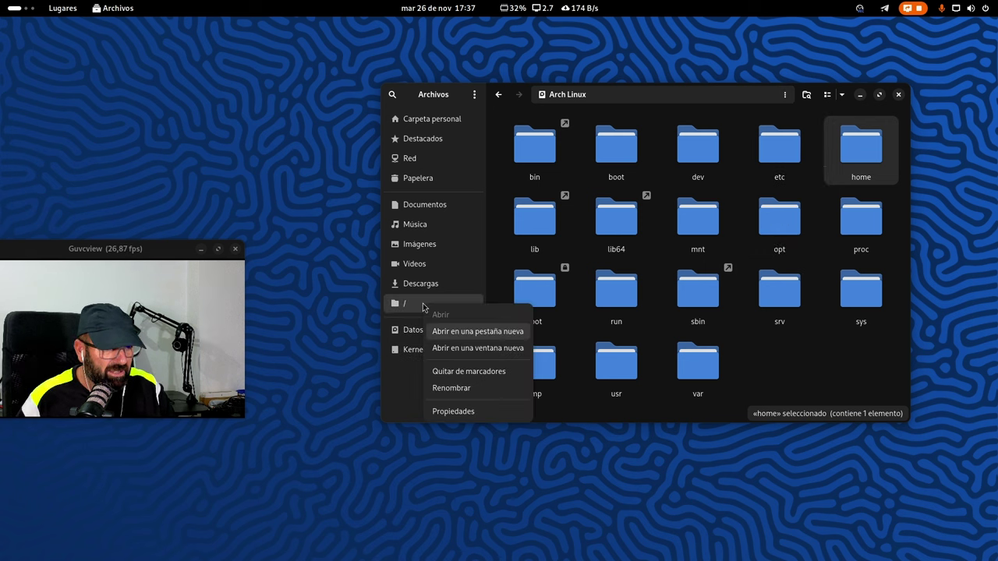
click(450, 388)
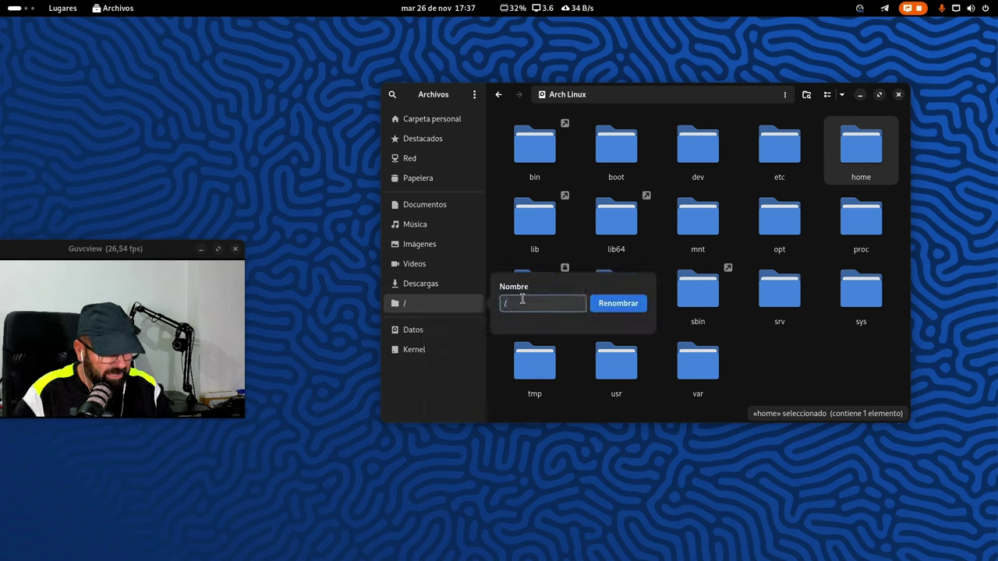
key(BackSpace)
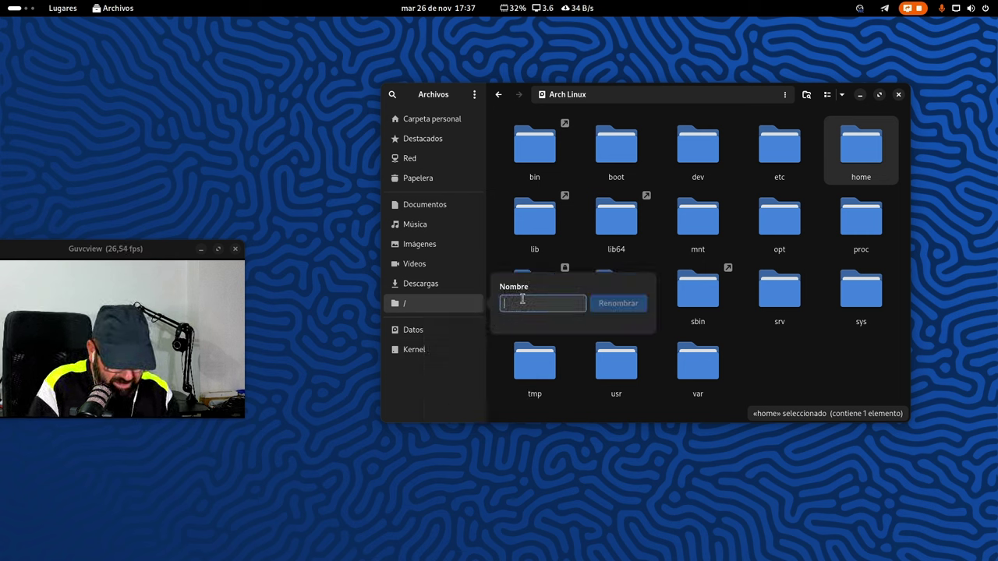
text(Arch)
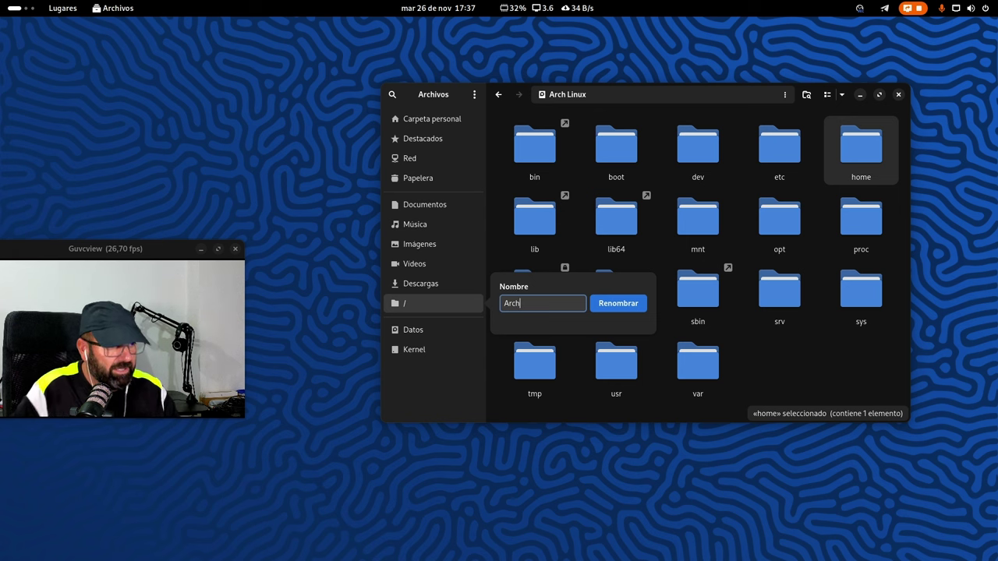
click(634, 303)
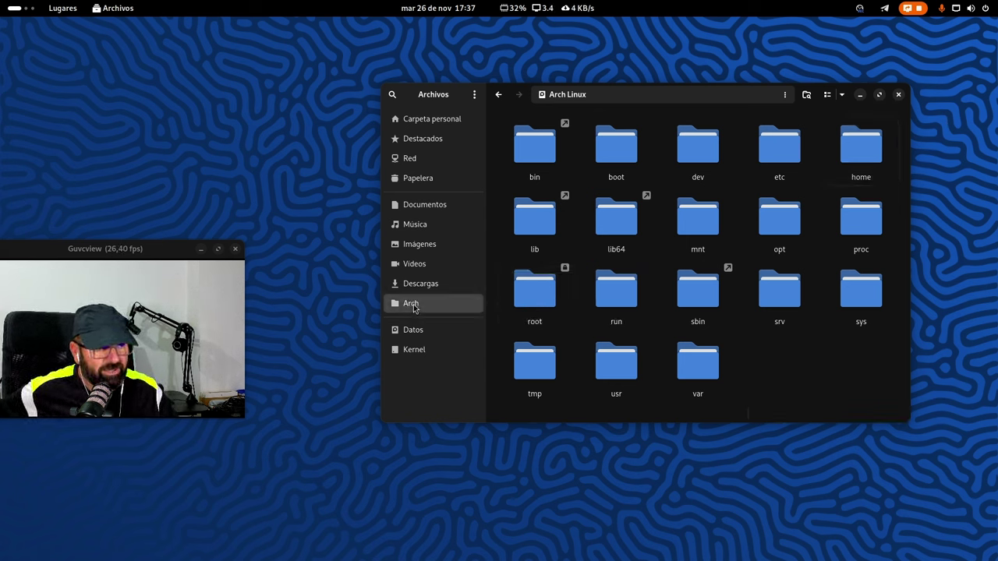
Return to the home folder, use the Arch bookmark to reach the root folder and open its etc folder
click(438, 121)
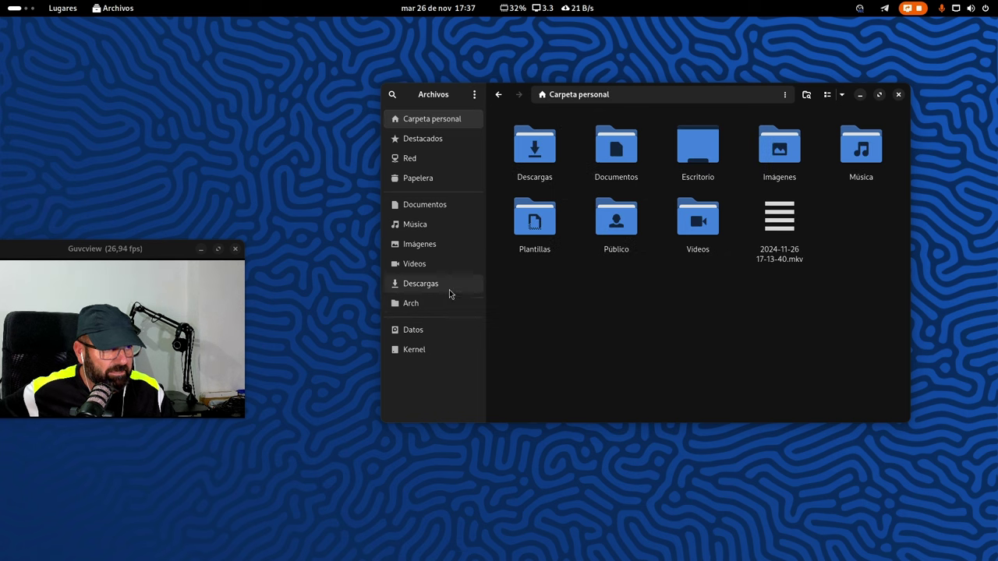
click(460, 303)
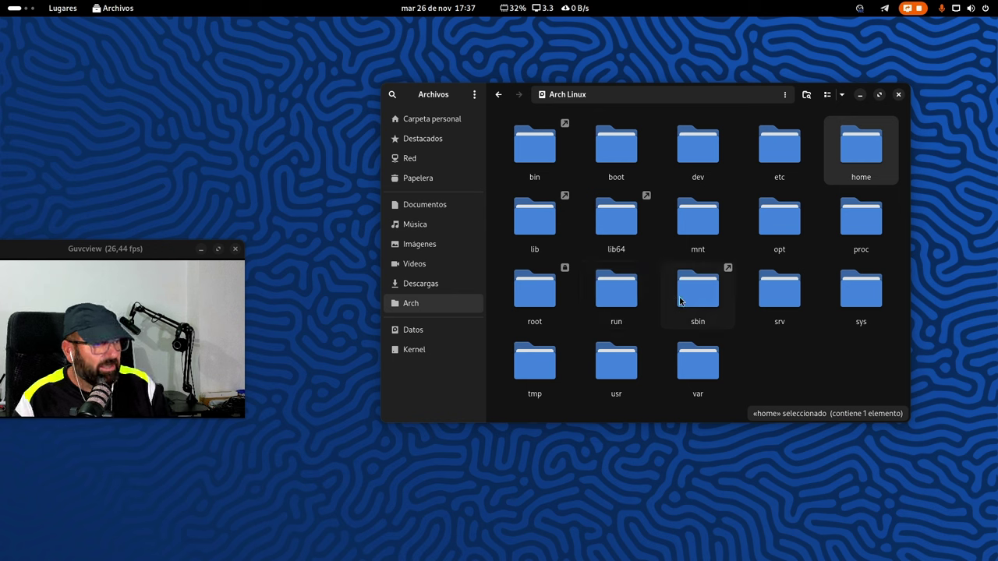
double_click(789, 176)
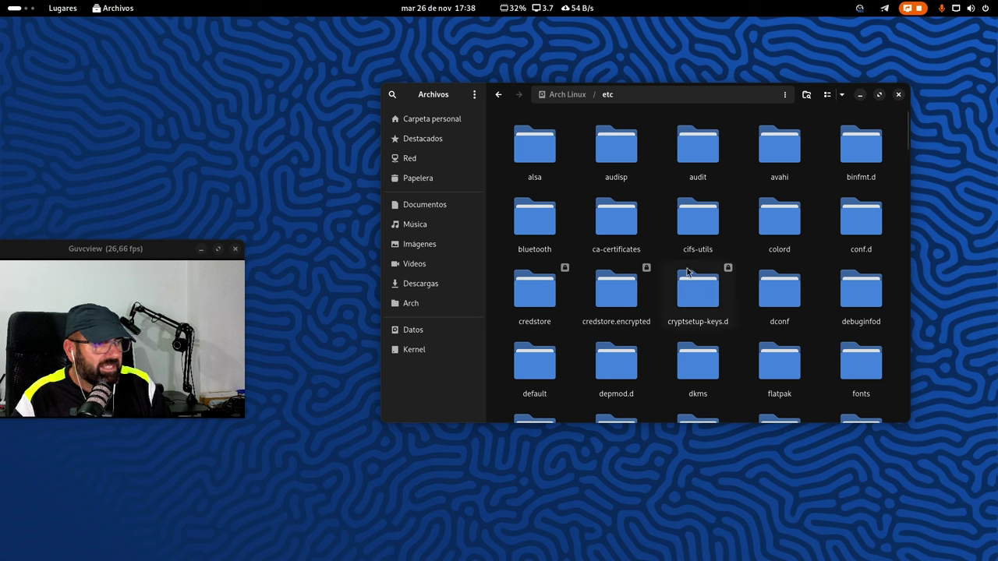
Open the default folder inside etc, open its grub file with Geany and move the Geany window clear of the camera preview
scroll(655, 312, down, 3)
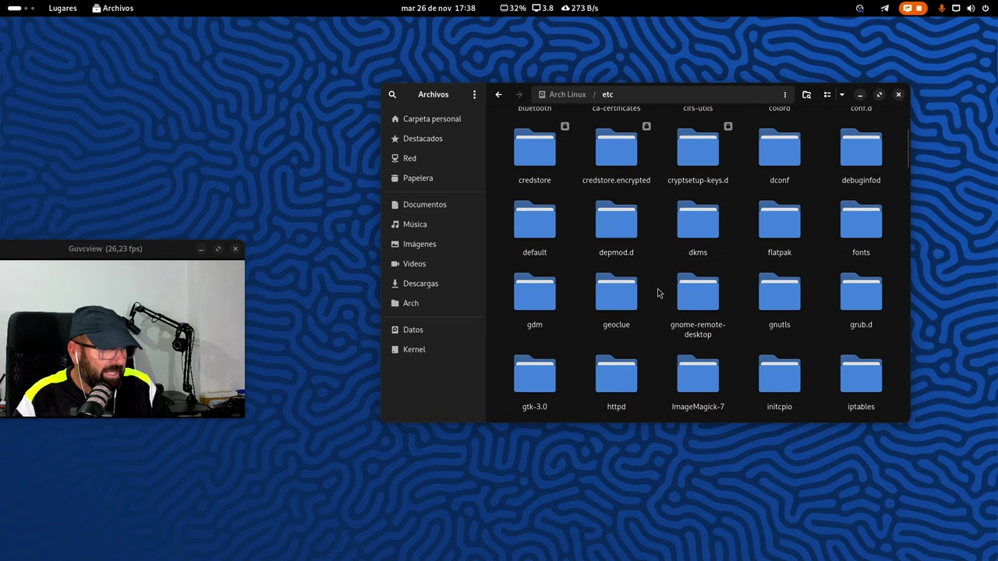
scroll(657, 293, down, 1)
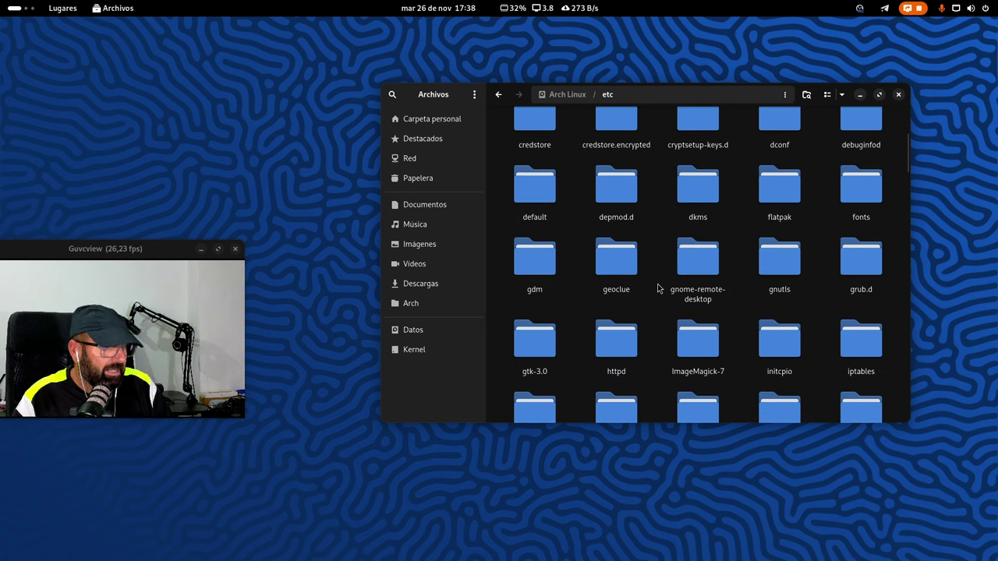
double_click(545, 195)
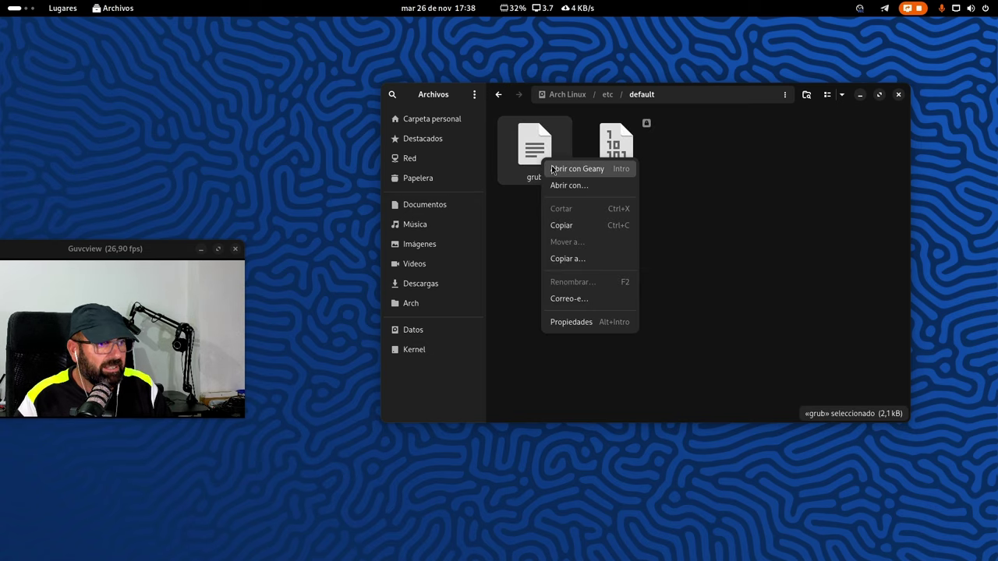
click(551, 166)
drag(412, 40, 683, 61)
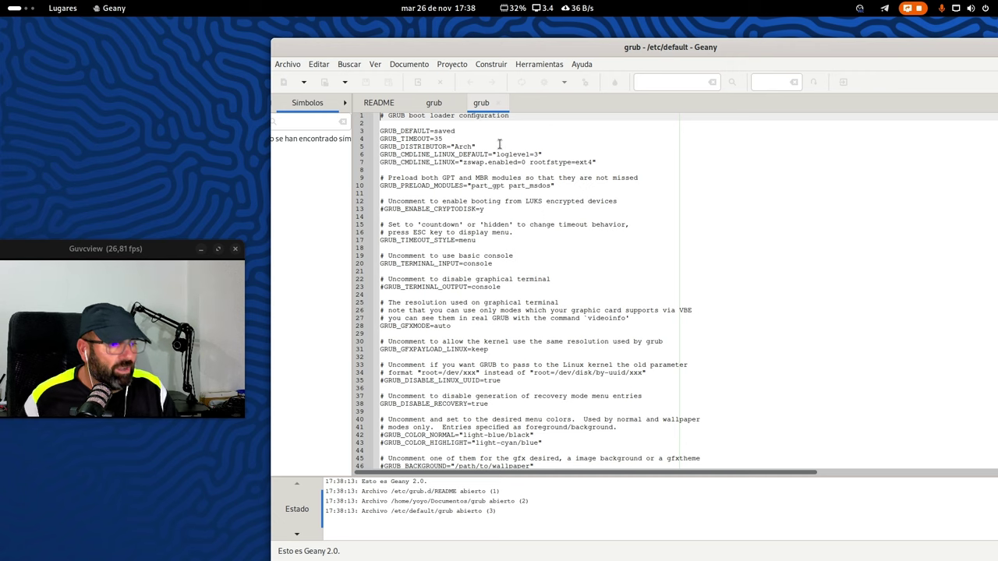
drag(917, 43, 899, 161)
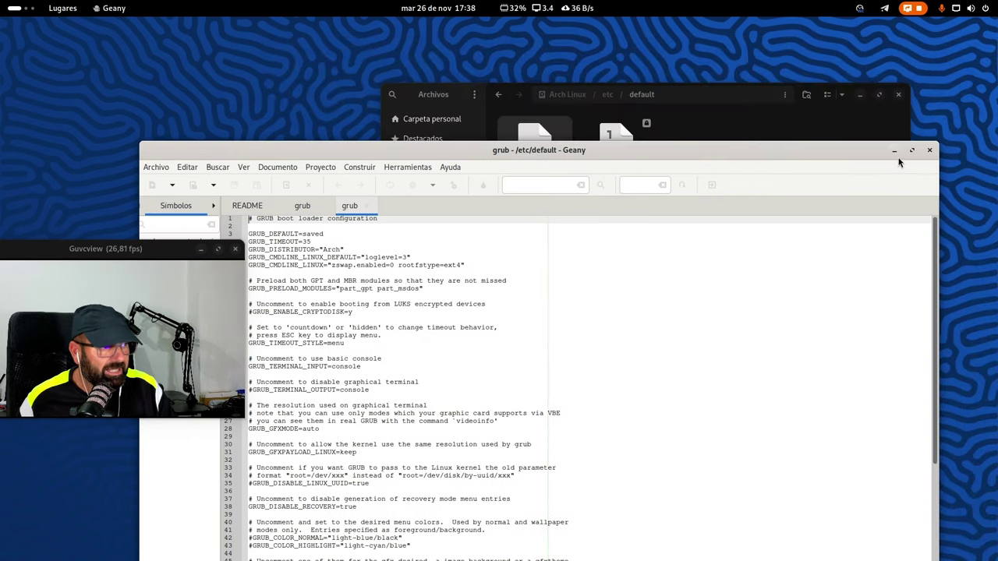
Minimise Geany, open a terminal and arrange it as a smaller window below the file manager
click(894, 150)
drag(679, 98, 761, 89)
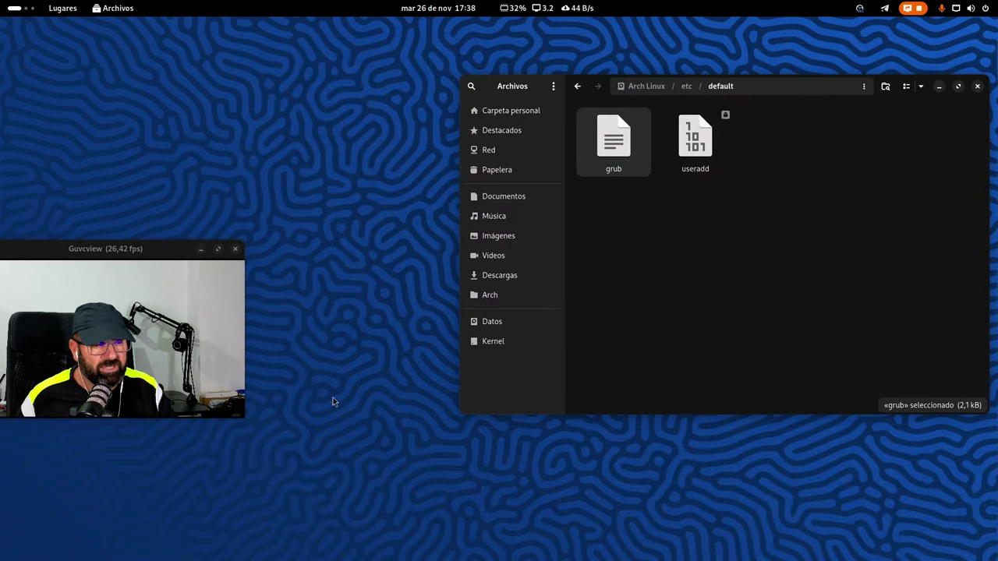
key(super)
click(382, 446)
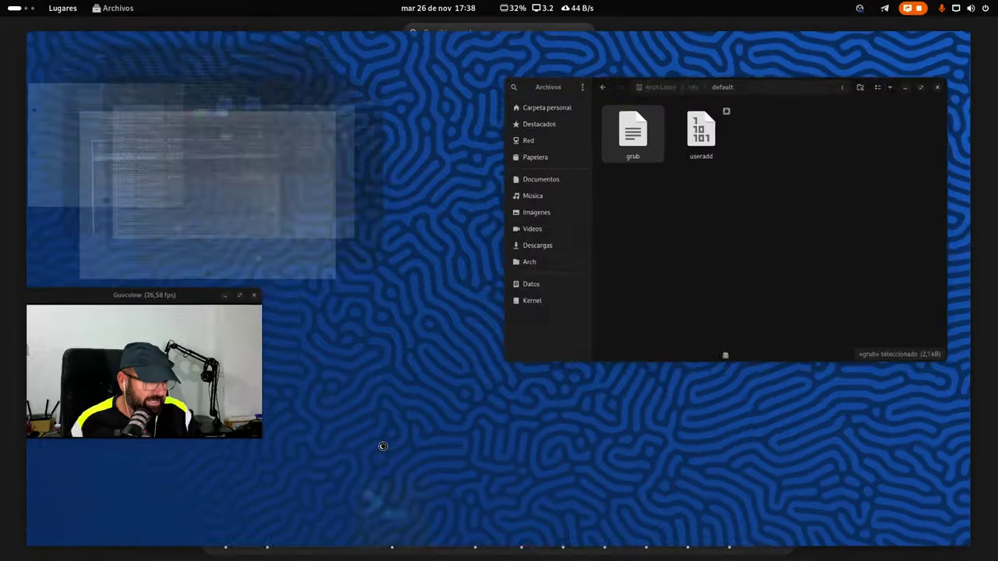
key(ctrl+alt+t)
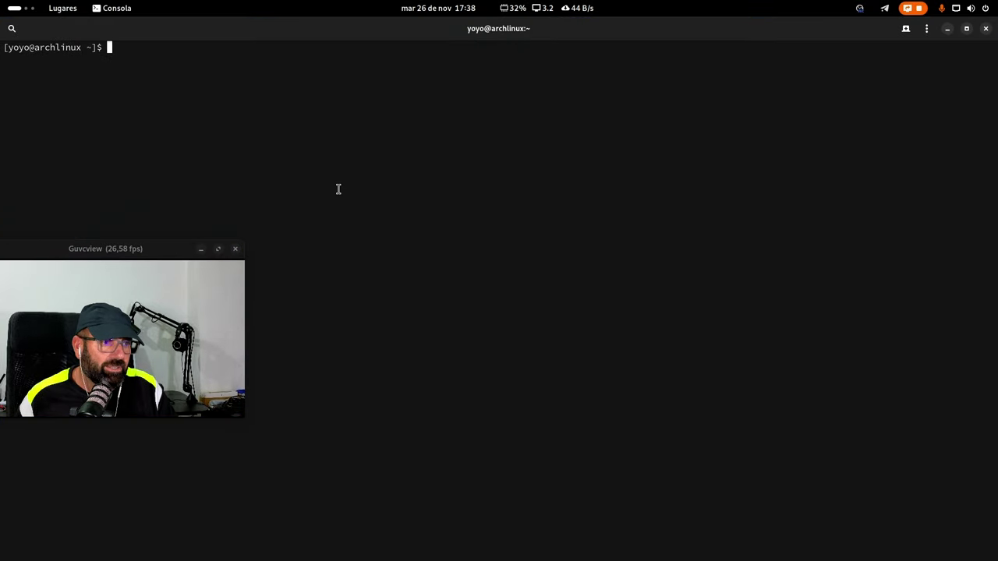
click(966, 29)
drag(294, 28, 518, 115)
drag(768, 506, 973, 395)
drag(544, 122, 592, 355)
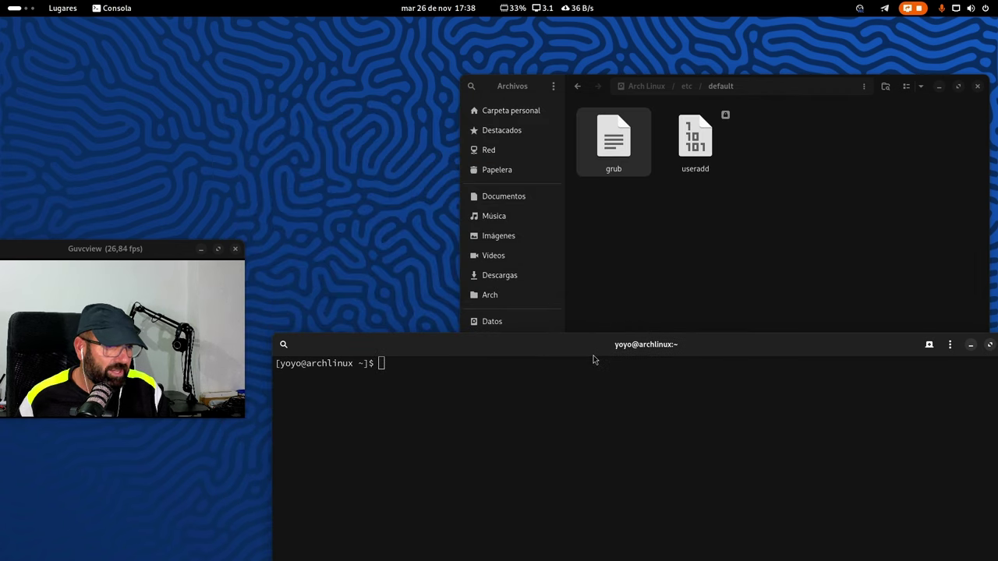
Try to open the grub file as root with sudo geany /etc/defautl/grub, leave the password prompt and minimise the terminal
text(sudo)
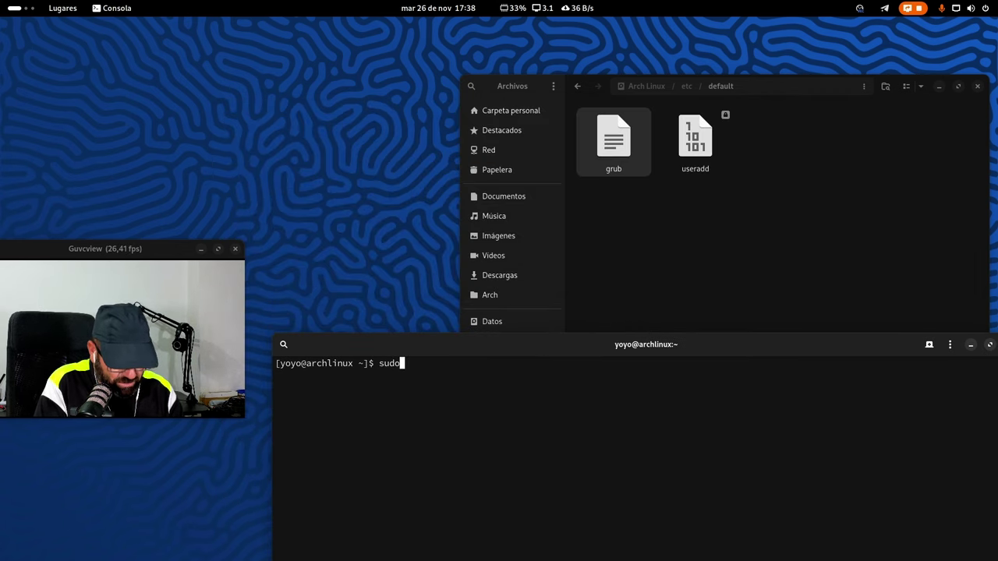
text( geany)
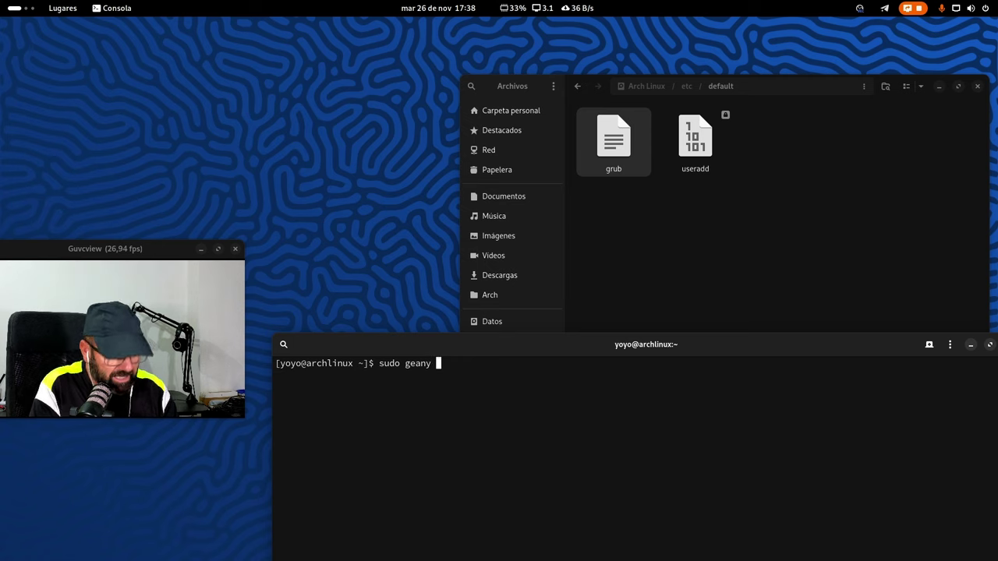
text( /etc)
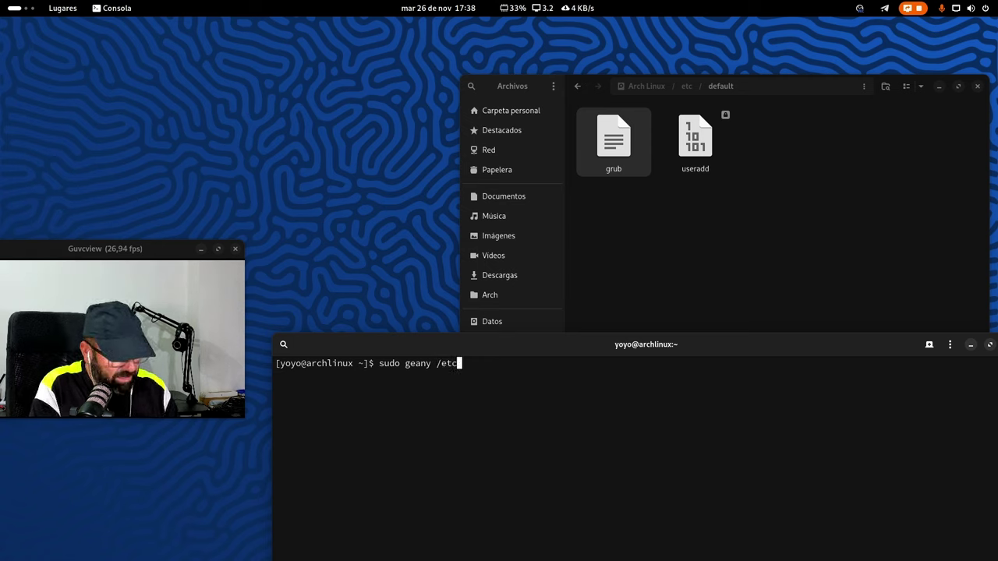
text(/)
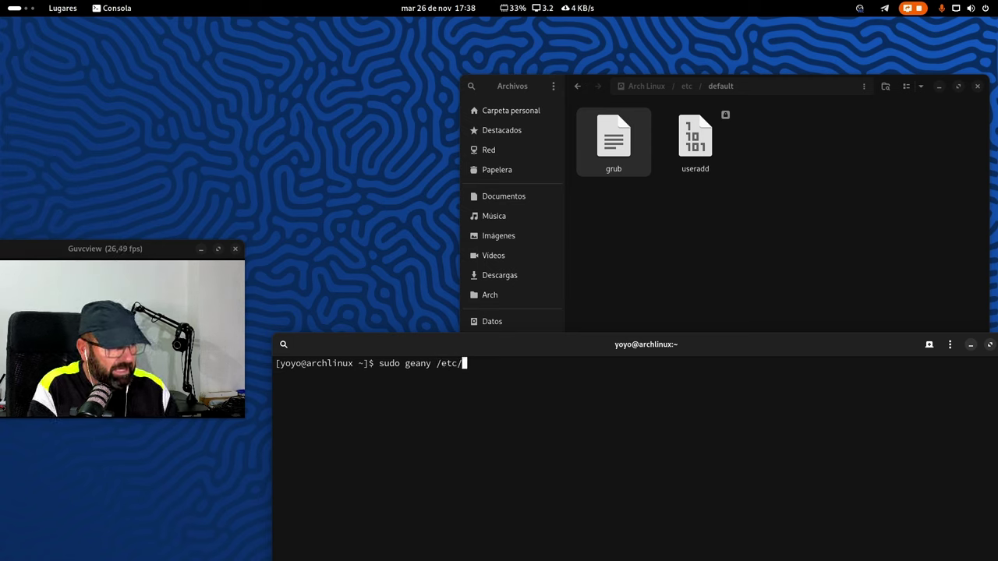
text(defau)
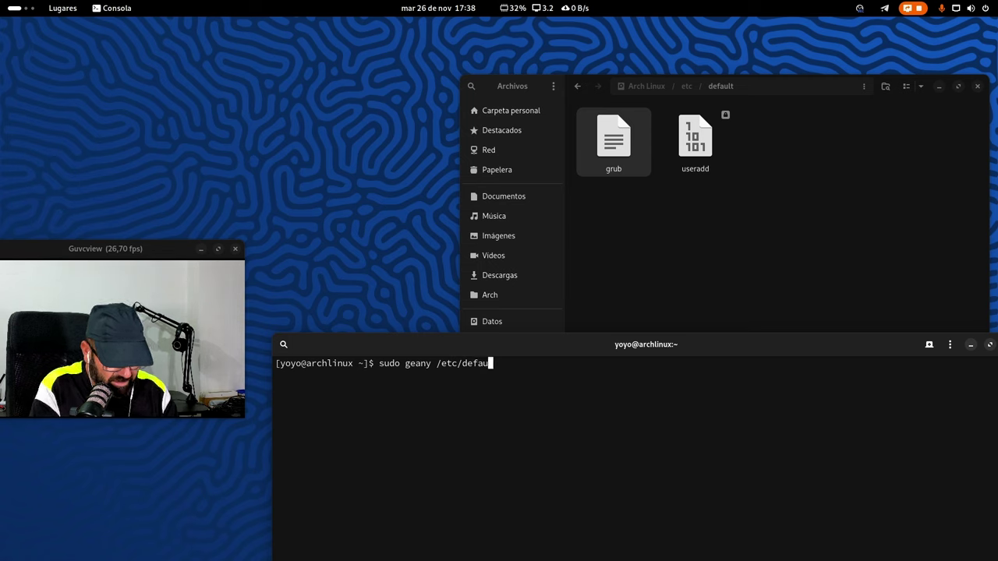
text(lt/)
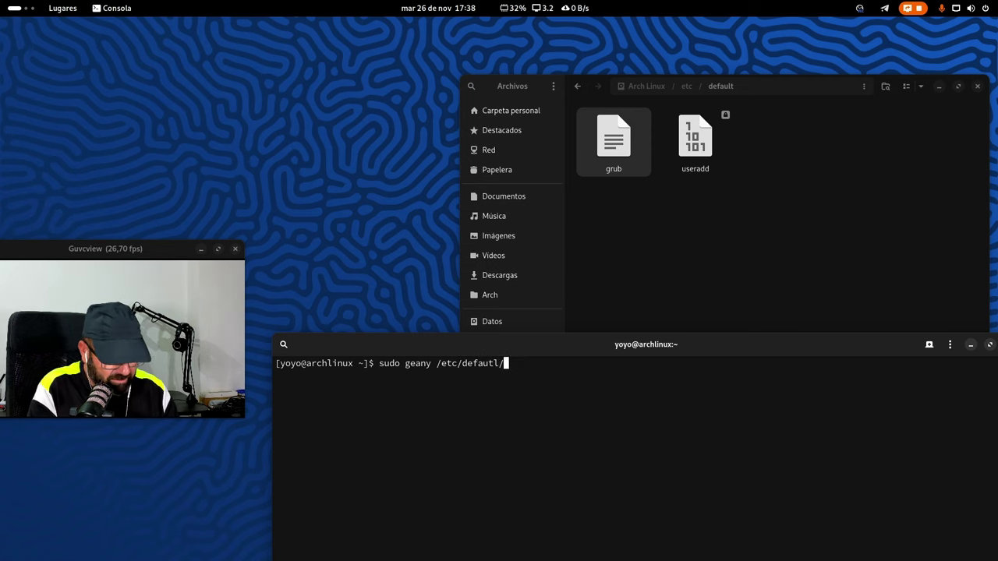
text(grub)
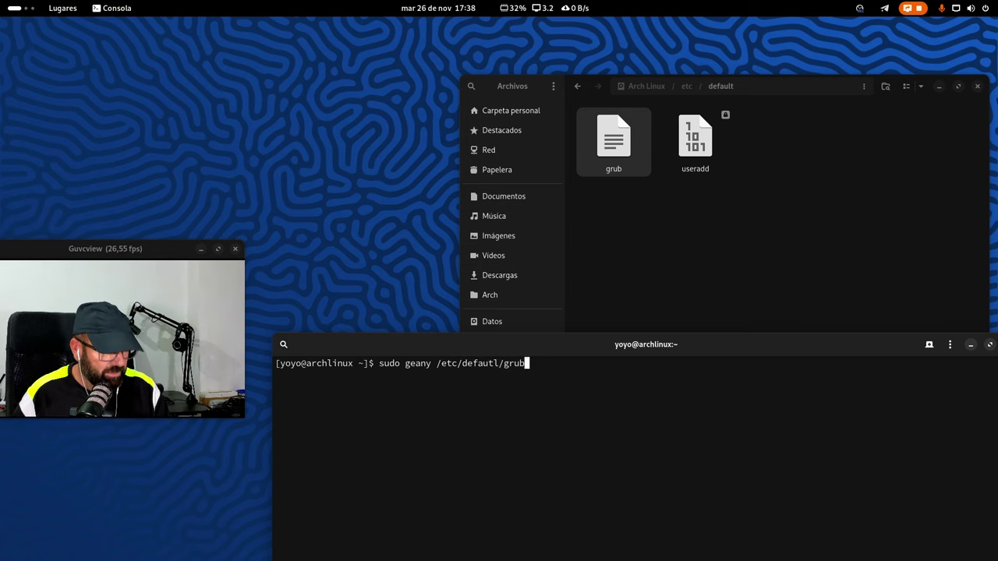
key(Return)
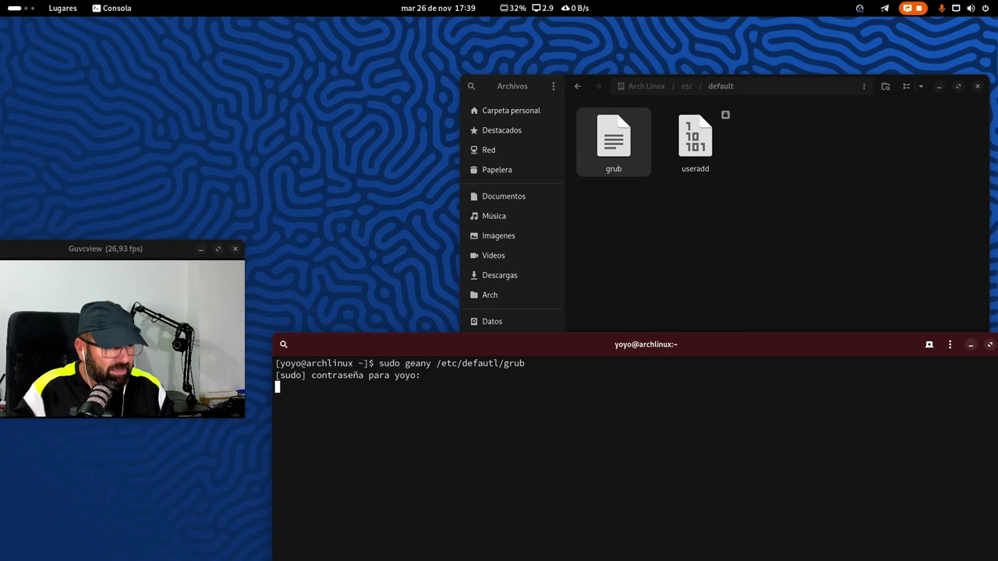
drag(709, 351, 677, 292)
key(Return)
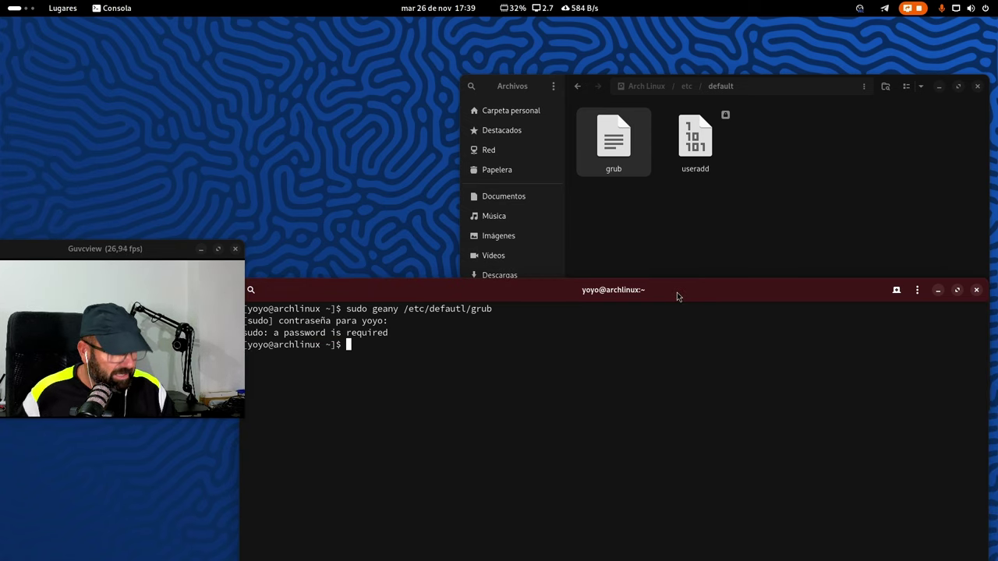
drag(742, 304, 570, 411)
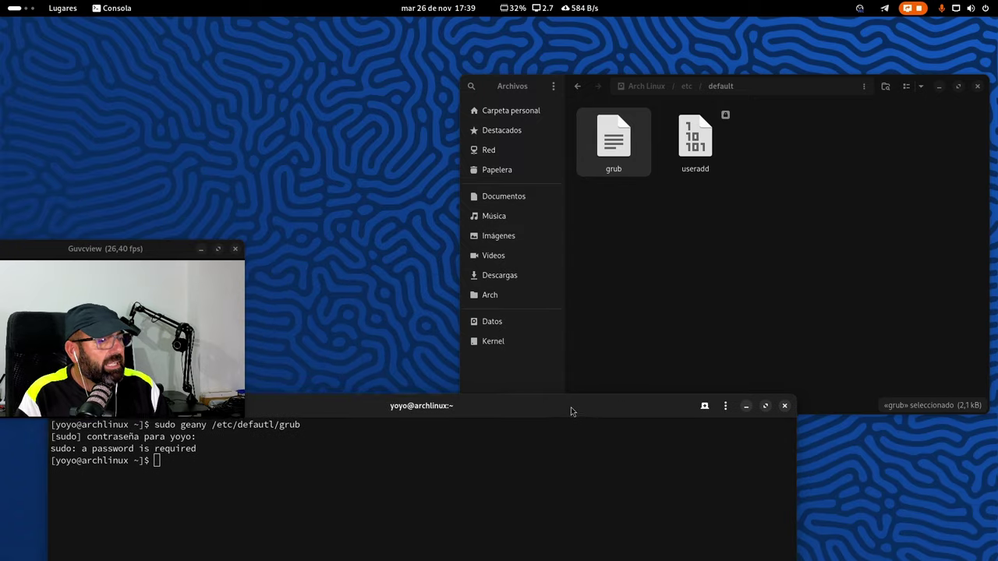
click(753, 405)
Bring back the Geany window with /etc/default/grub and move it beside the camera preview
key(super)
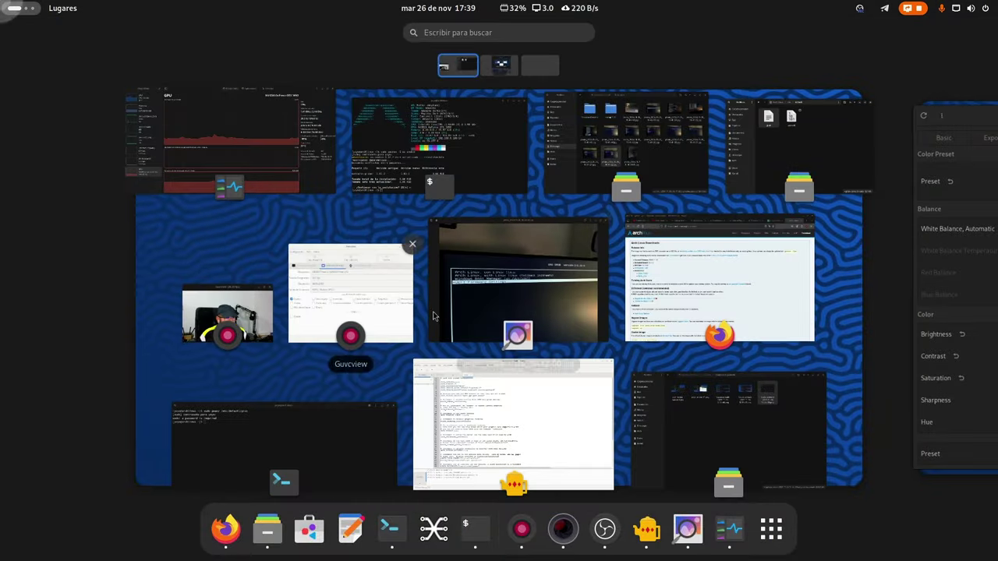
click(512, 428)
drag(448, 151, 662, 66)
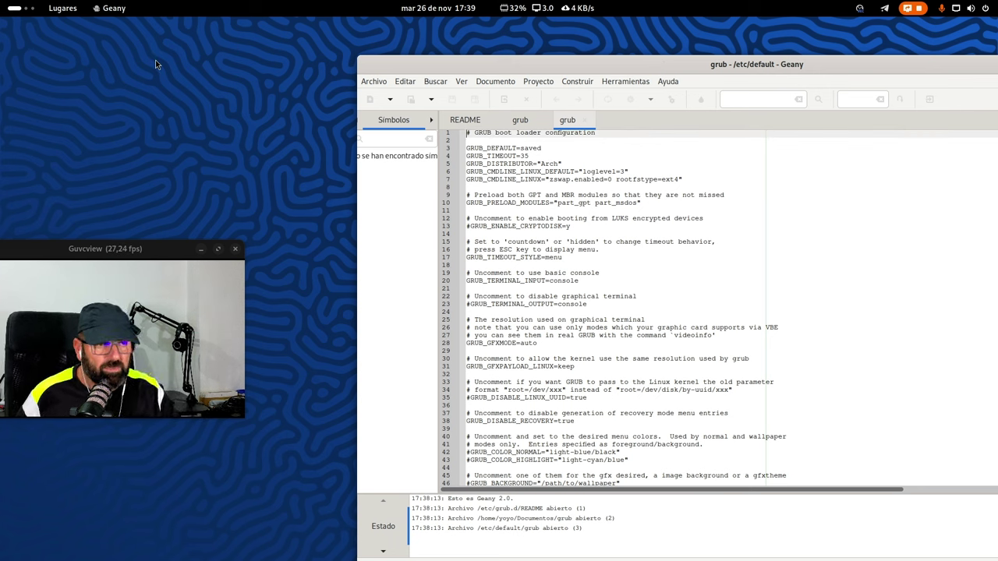
Open the grub file from the home Documentos folder with Editor de texto
click(56, 10)
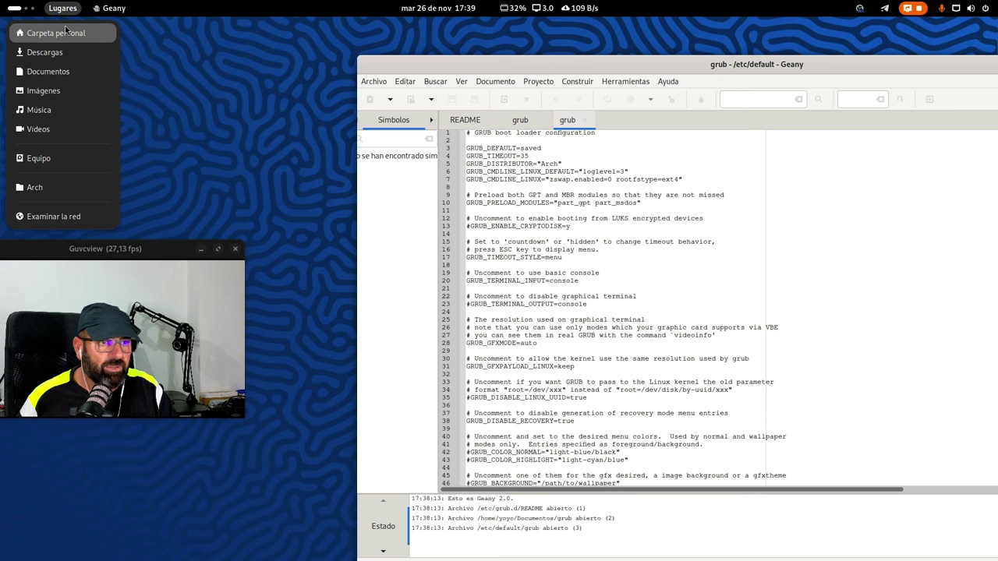
click(66, 34)
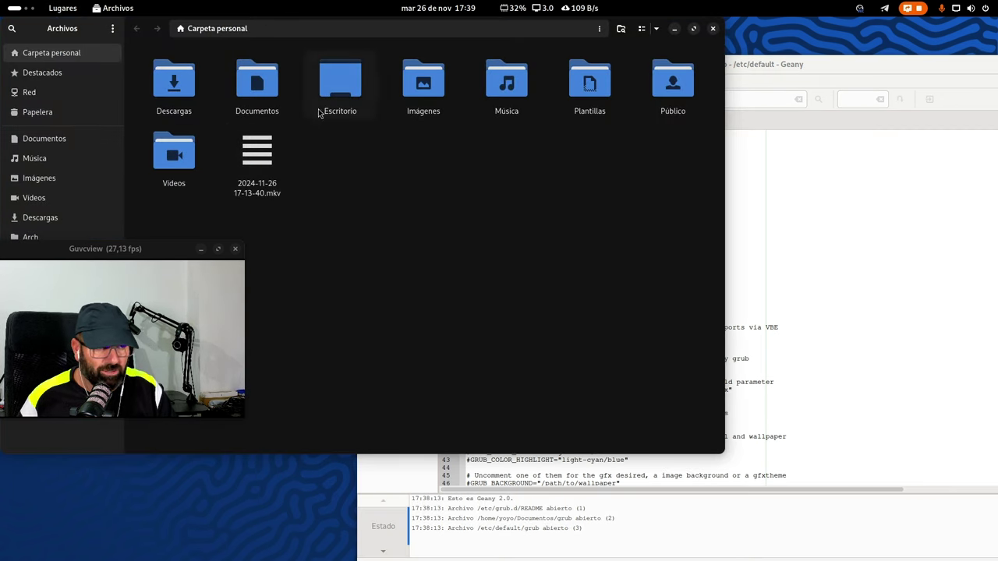
double_click(260, 88)
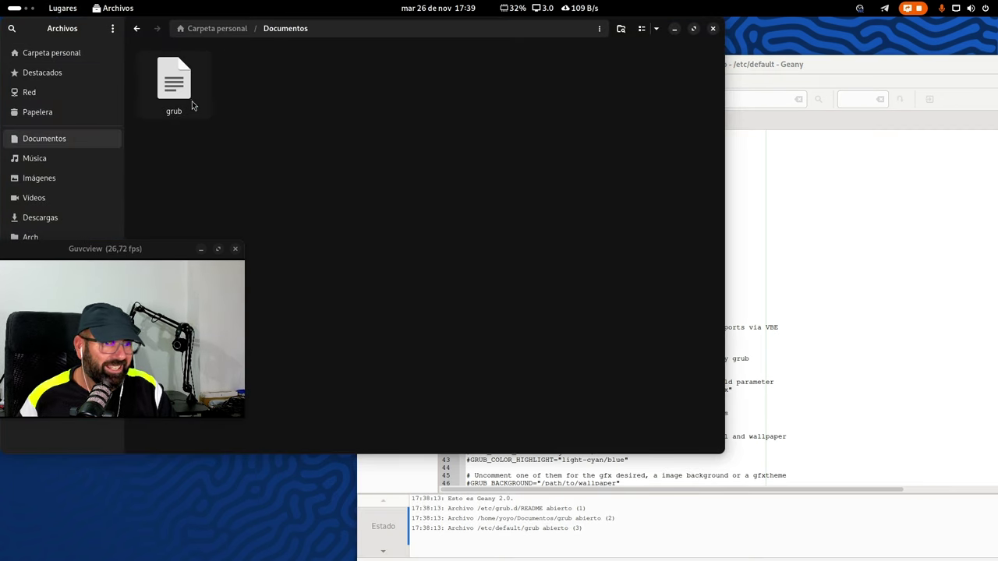
right_click(175, 89)
click(187, 100)
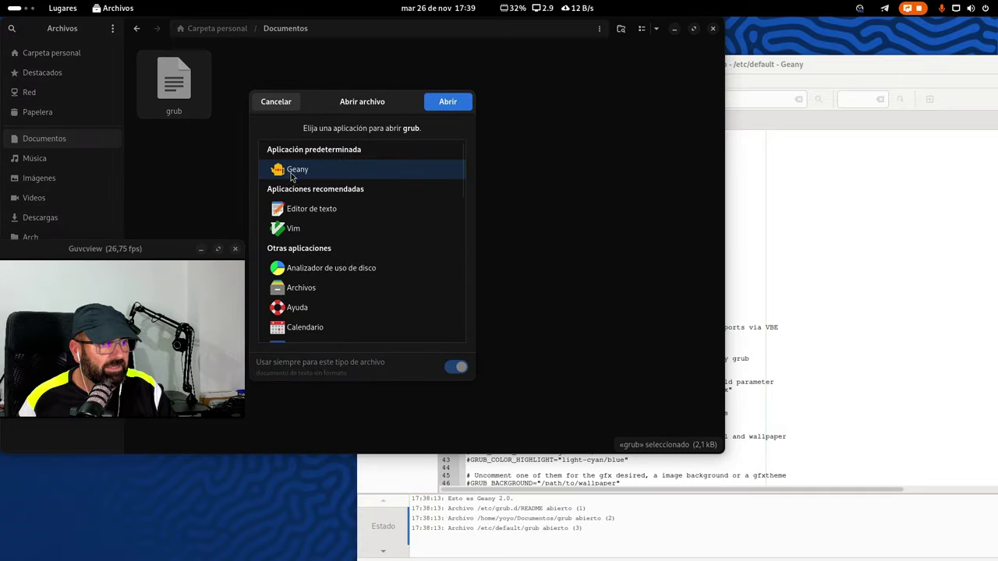
click(314, 211)
click(448, 103)
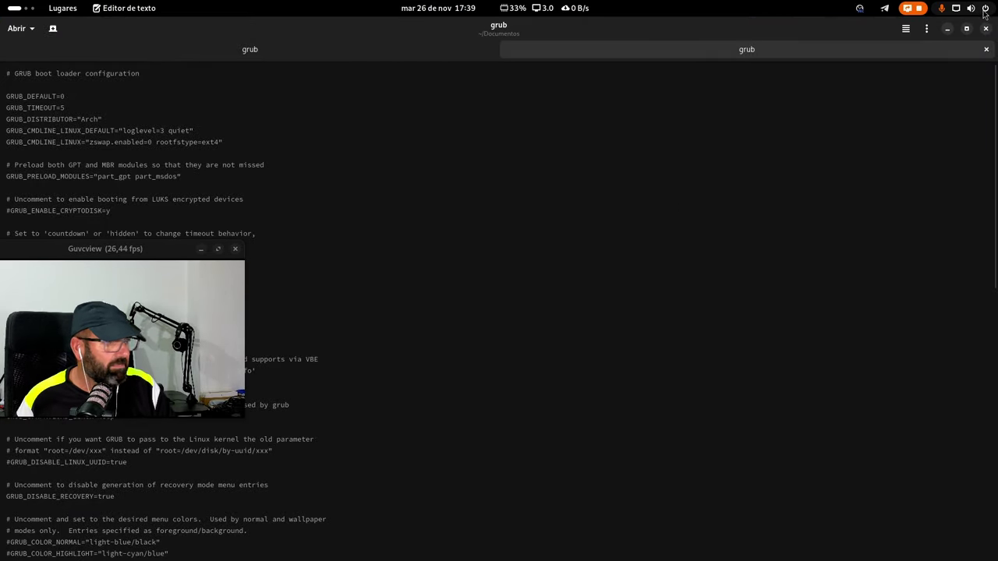
Minimise the Documentos file window and turn the text editor into a tall floating window with a single grub tab
click(967, 29)
click(625, 312)
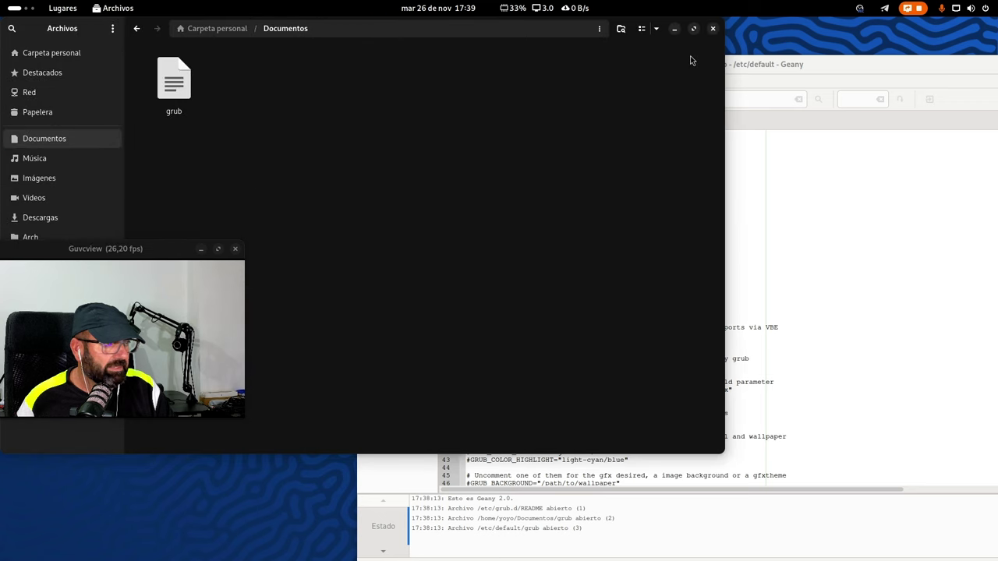
click(674, 29)
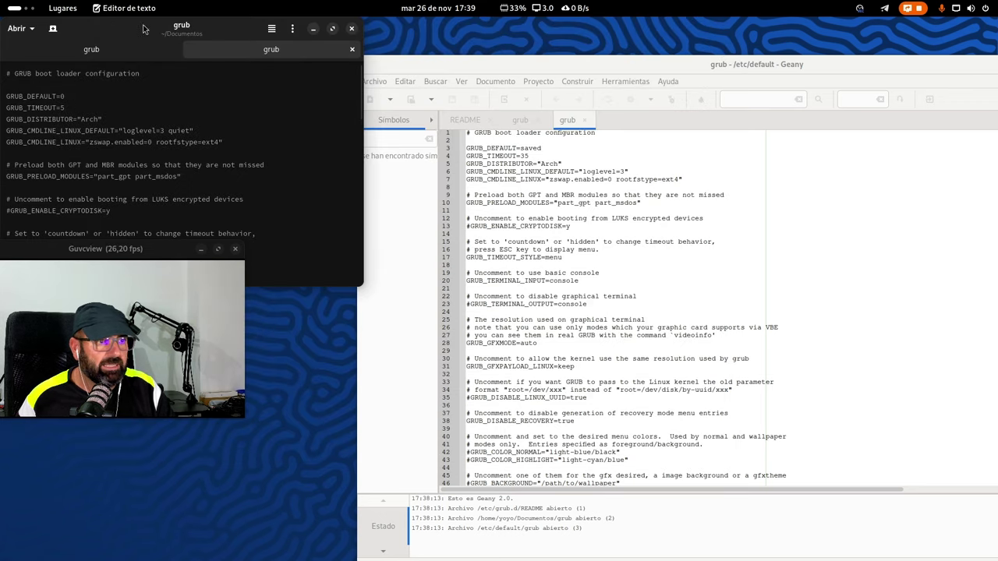
click(172, 49)
drag(156, 35, 402, 85)
drag(605, 338, 639, 555)
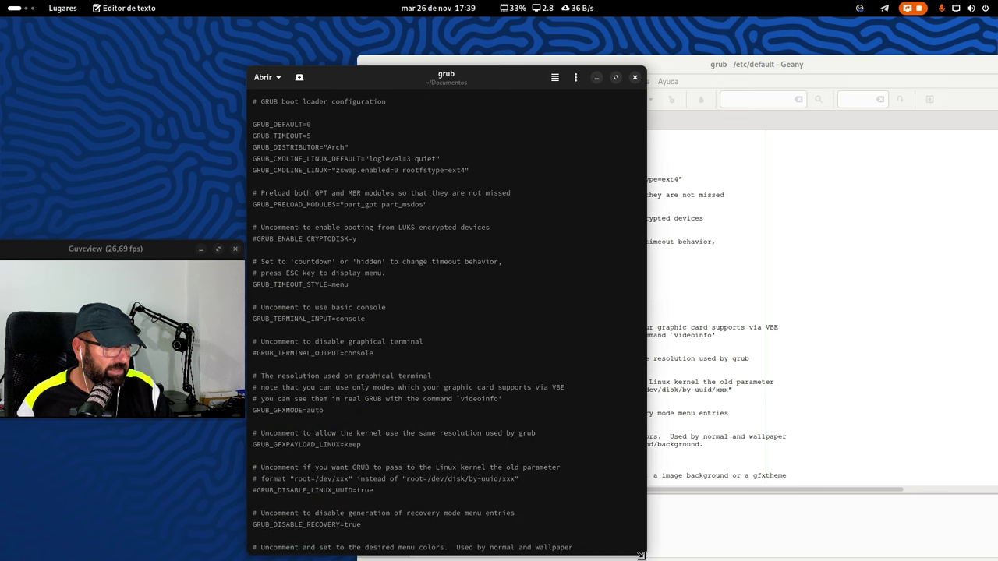
Enlarge the text editor's text by three zoom levels
click(576, 78)
click(619, 145)
click(619, 145)
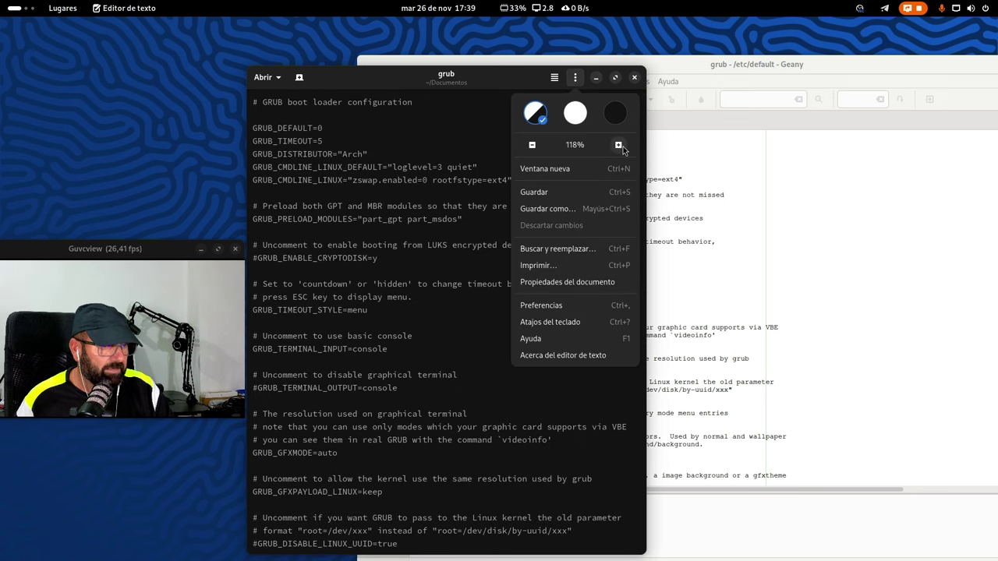
click(619, 145)
key(Escape)
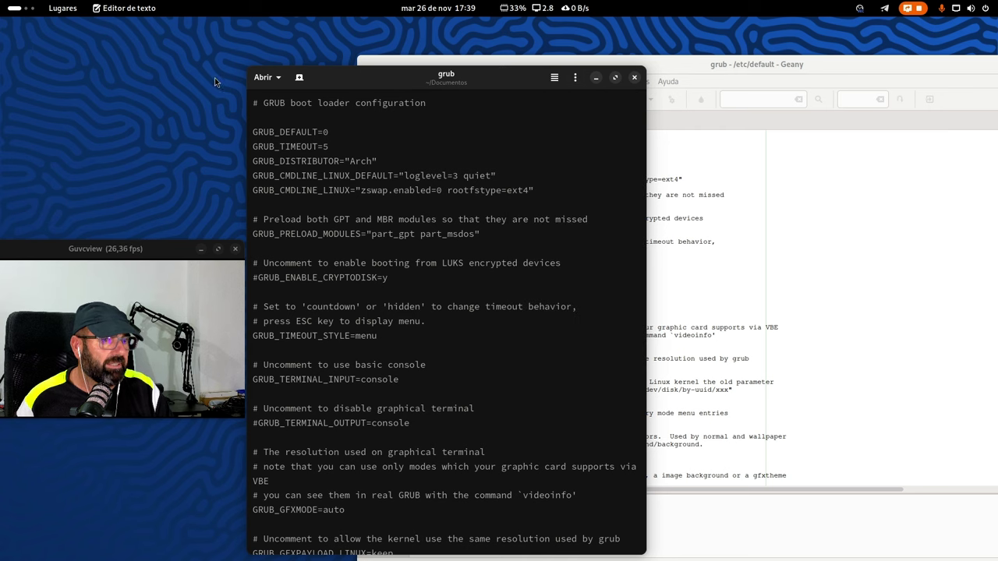
Place the enlarged text editor and a narrowed Geany window side by side so both grub files are readable
drag(327, 78, 80, 49)
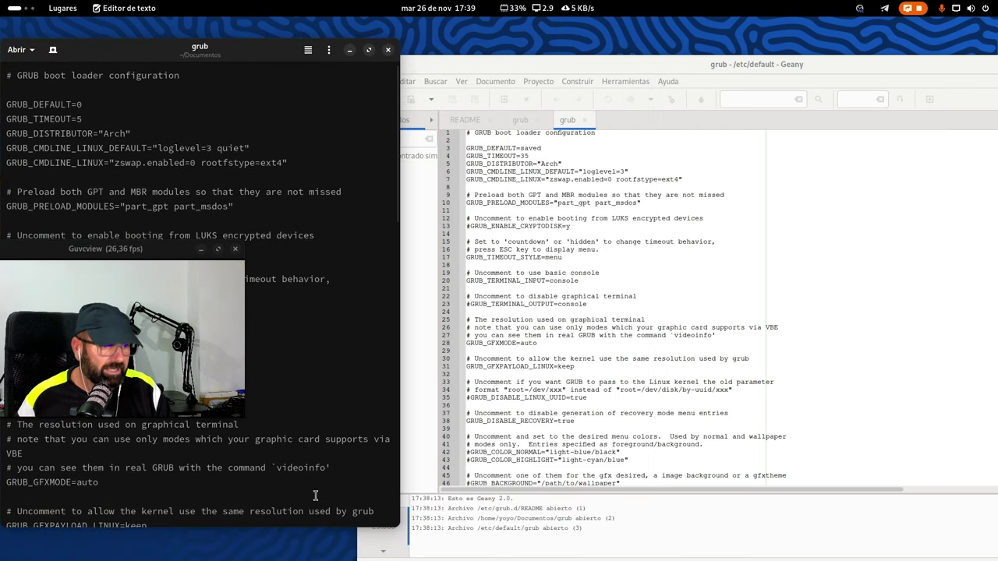
drag(400, 528, 483, 545)
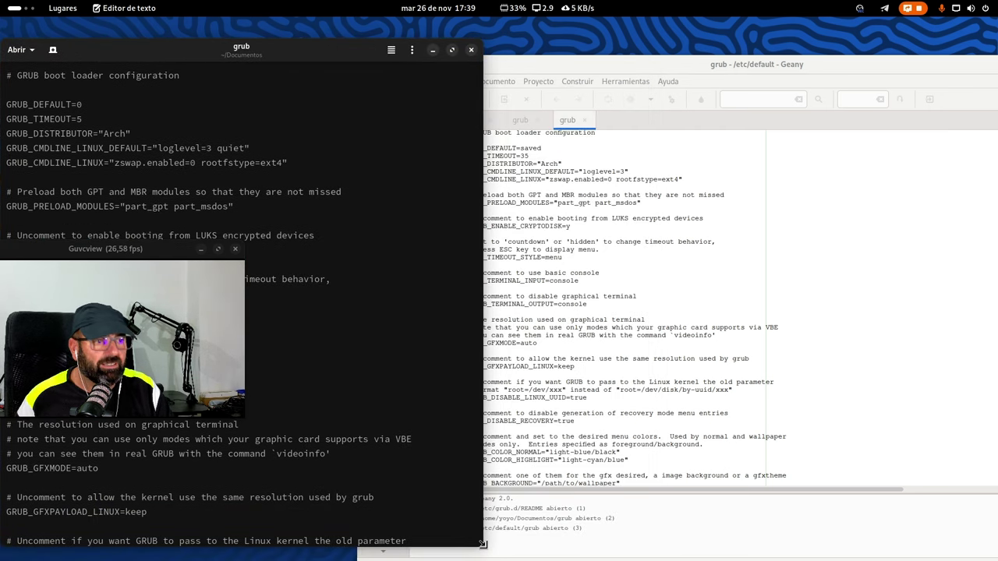
drag(636, 71, 345, 94)
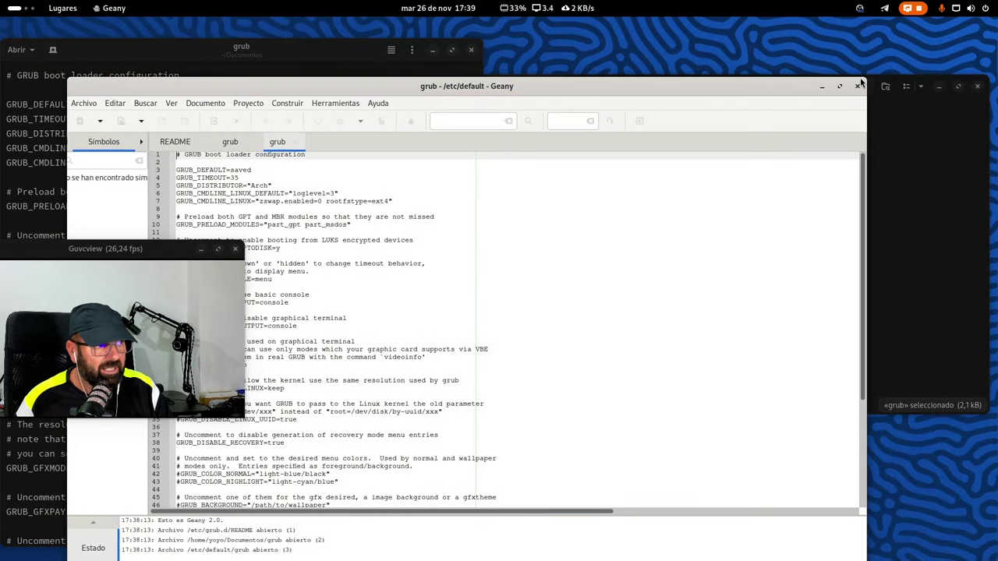
drag(864, 78, 604, 49)
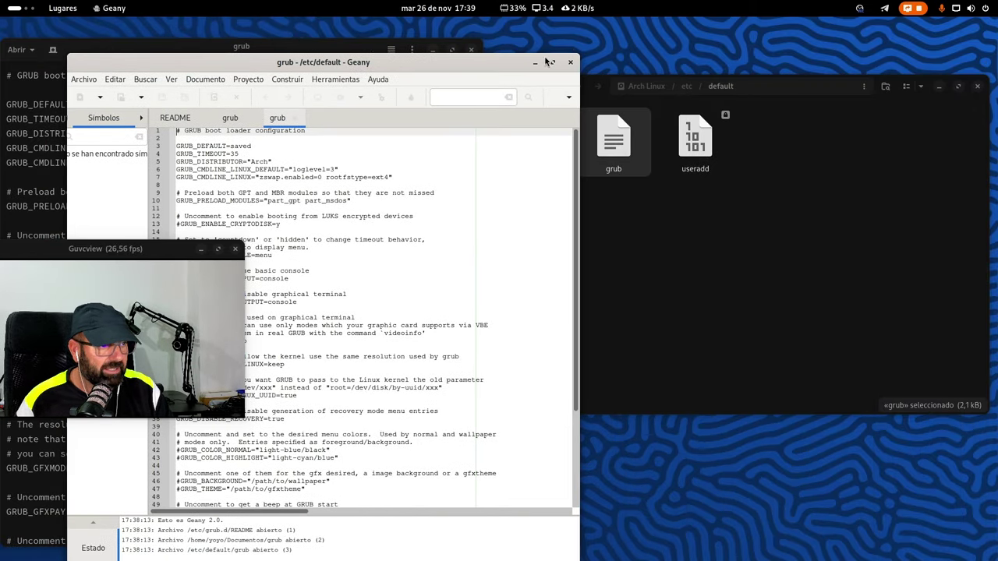
drag(548, 59, 996, 61)
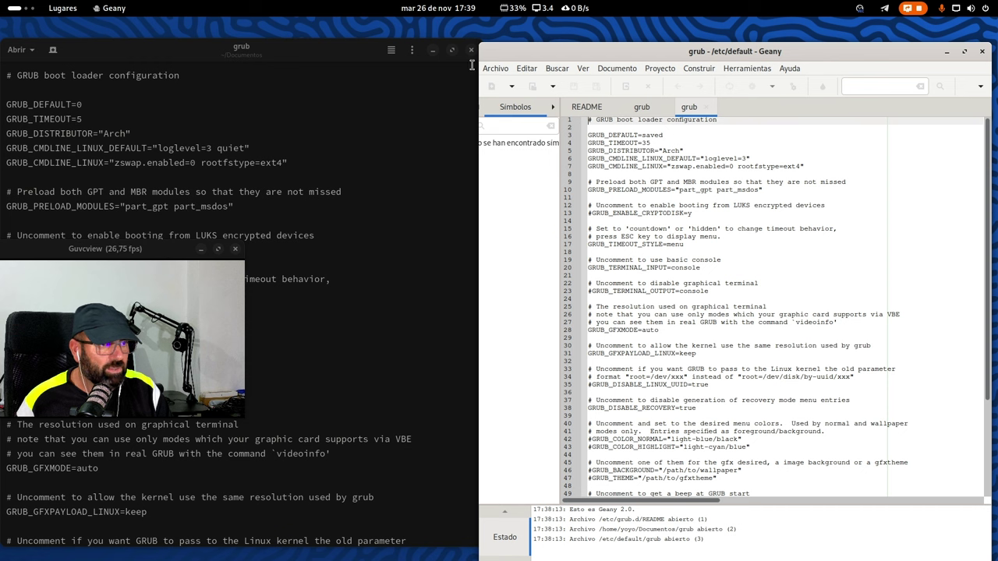
Narrow the text editor window to leave a gap before Geany and lower the Guvcview camera preview over it
click(344, 64)
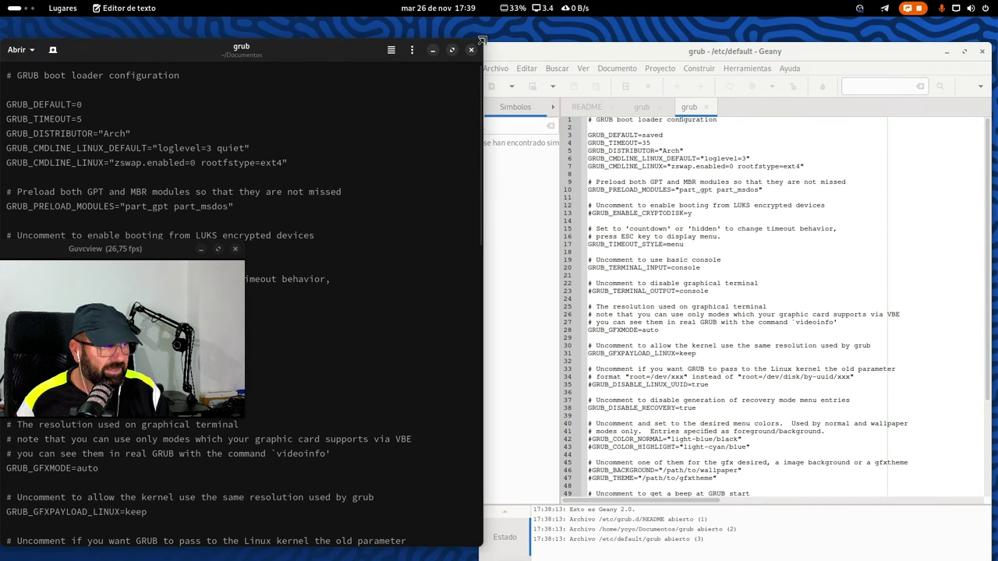
drag(479, 49, 410, 45)
drag(88, 251, 91, 372)
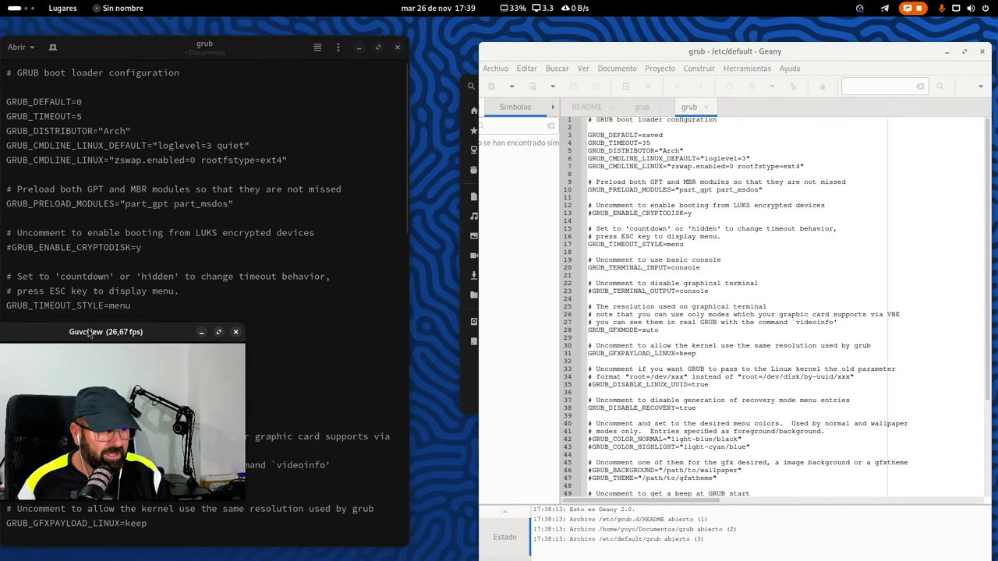
click(620, 52)
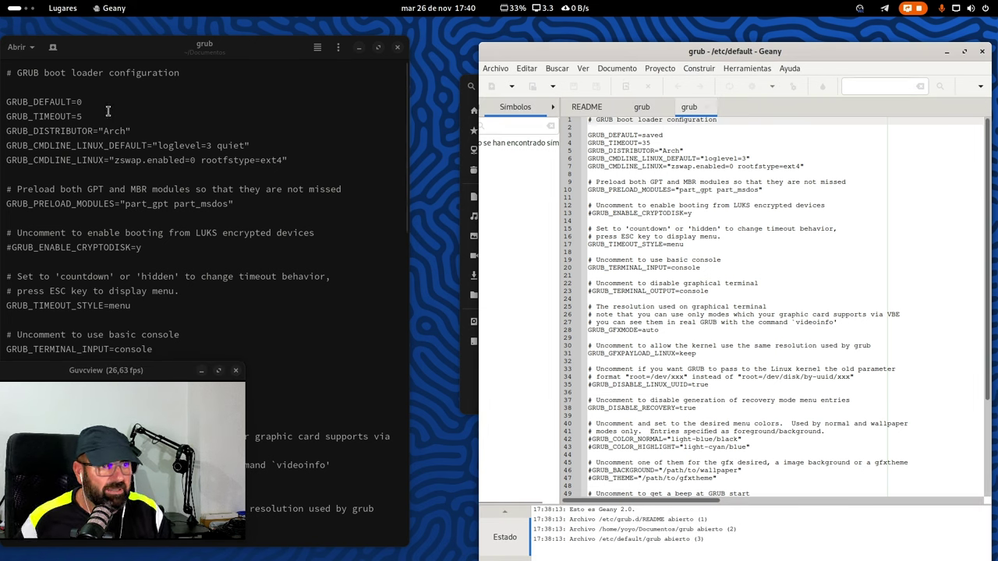
Compare the GRUB_DEFAULT line of the Documentos grub file with the one in /etc/default/grub by highlighting each
click(82, 102)
drag(81, 102, 14, 103)
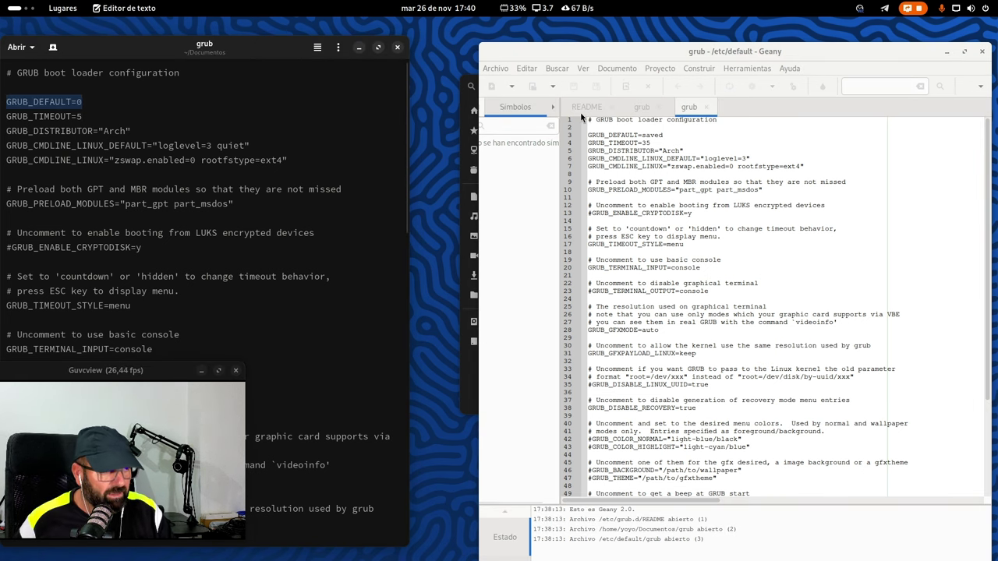
click(663, 135)
drag(663, 134, 572, 135)
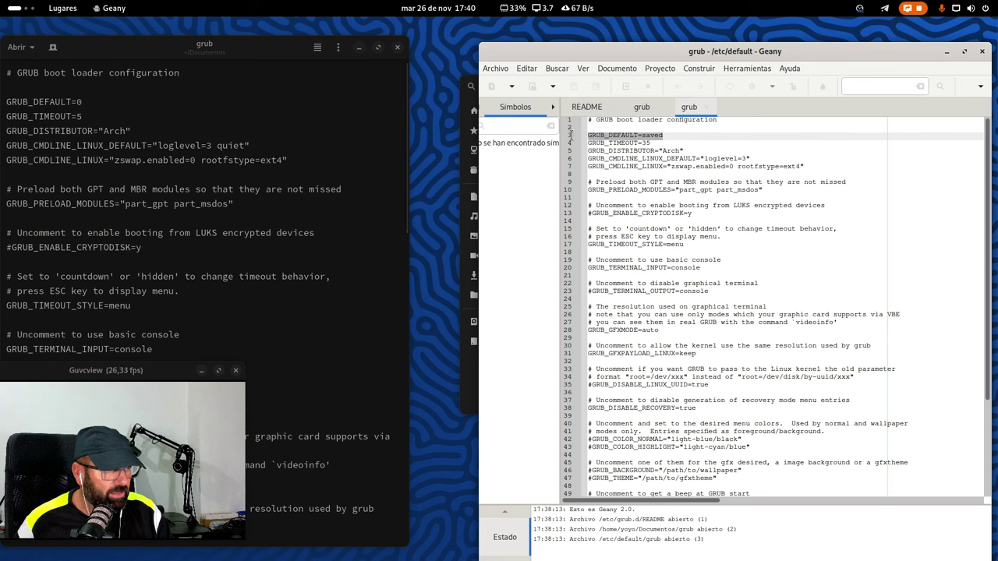
click(717, 143)
click(671, 134)
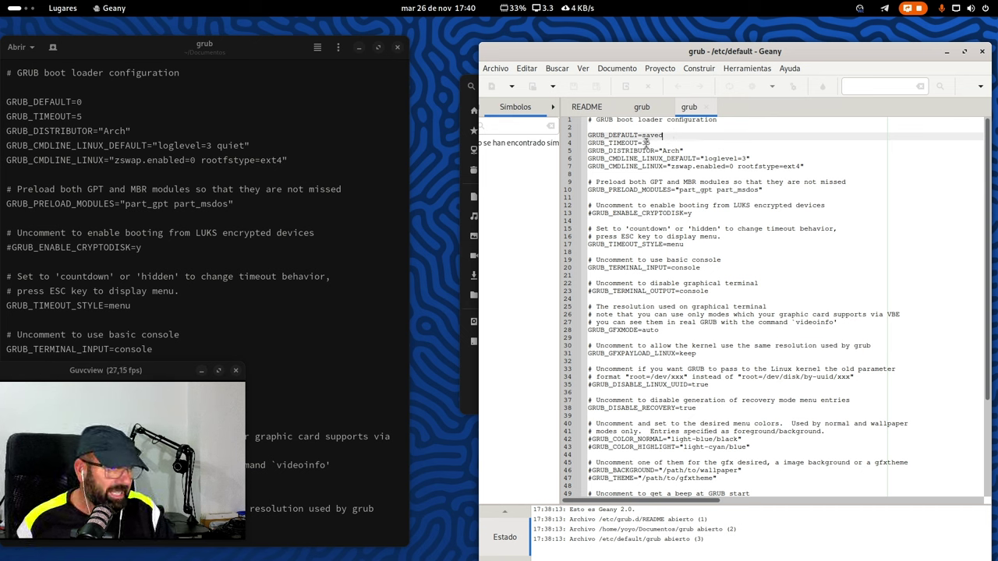
Compare the GRUB_TIMEOUT line in the original and edited grub files
click(133, 115)
click(685, 152)
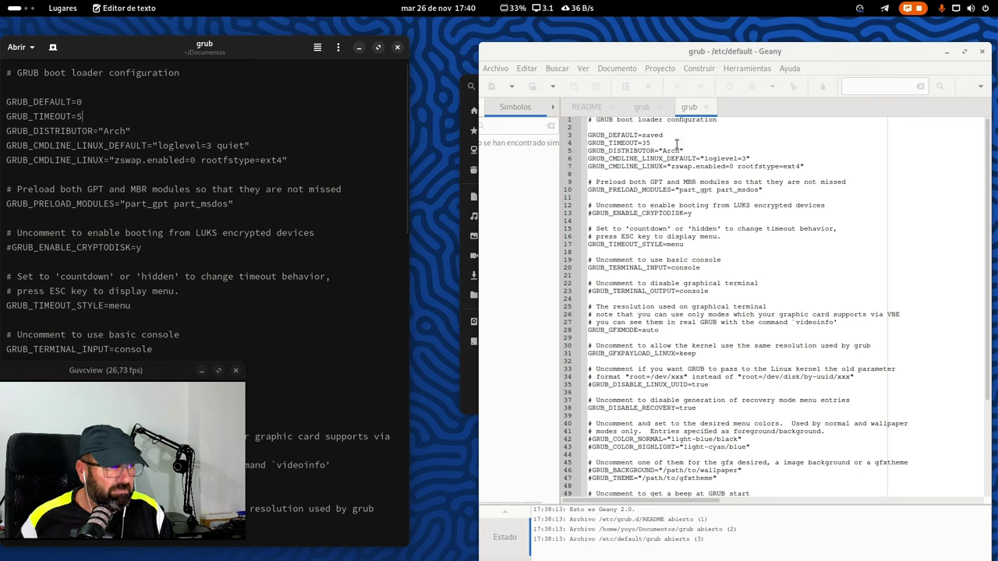
click(660, 142)
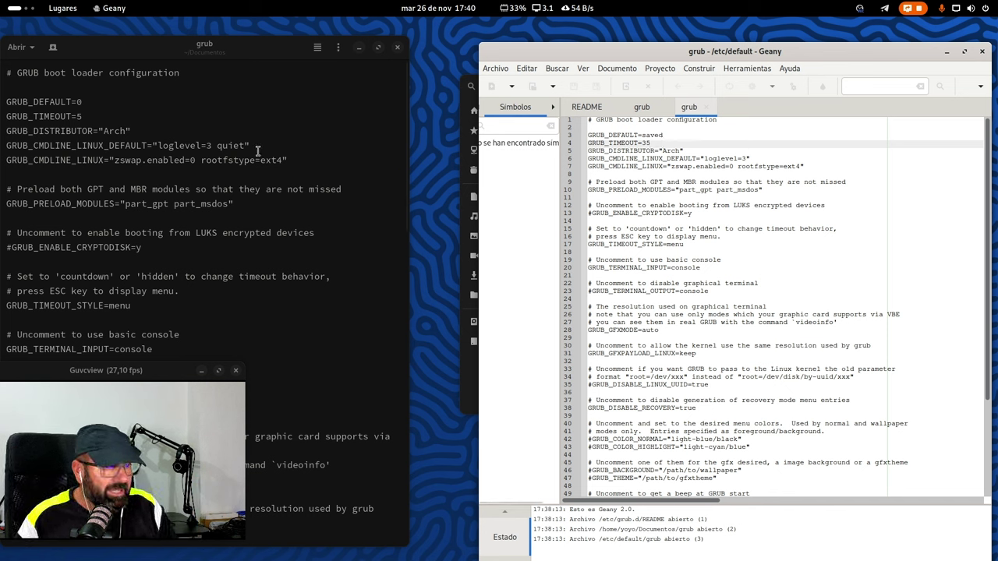
Highlight GRUB_CMDLINE_LINUX_DEFAULT in both grub files to compare their kernel parameters
drag(251, 146, 2, 146)
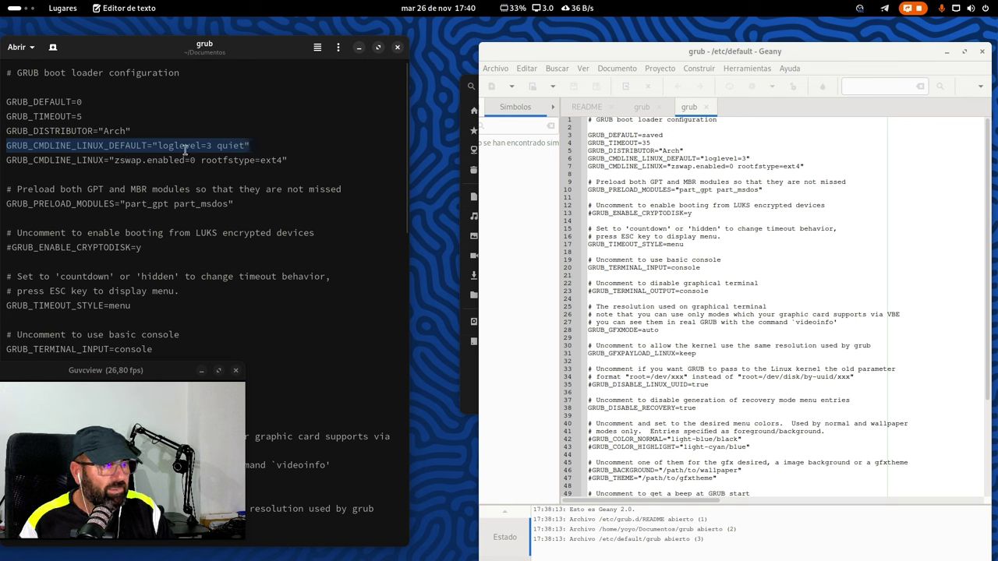
click(753, 160)
drag(753, 160, 689, 161)
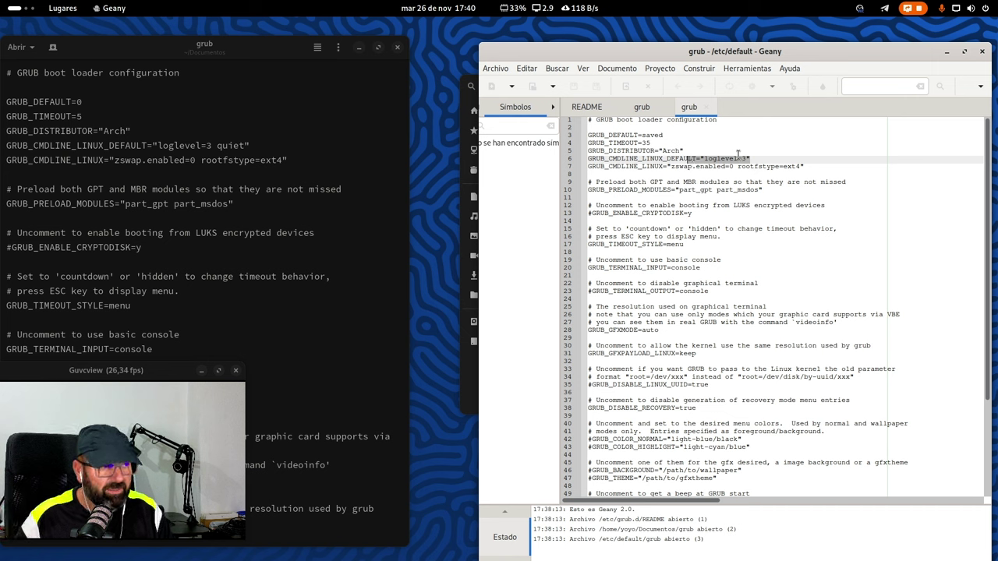
click(762, 158)
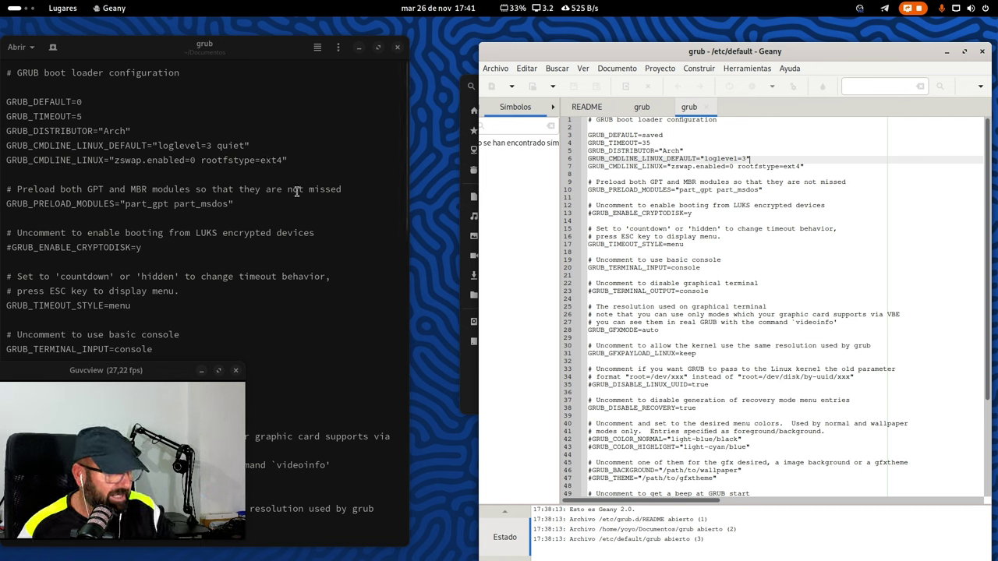
Highlight the GRUB_CMDLINE_LINUX line with the zswap and rootfstype parameters in both files to compare them
drag(807, 167, 583, 165)
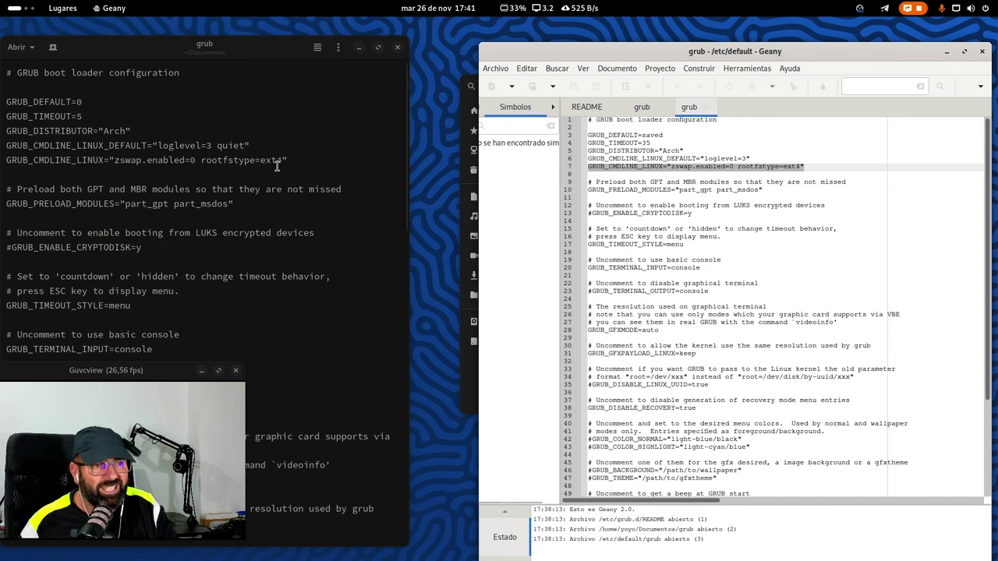
drag(287, 160, 7, 161)
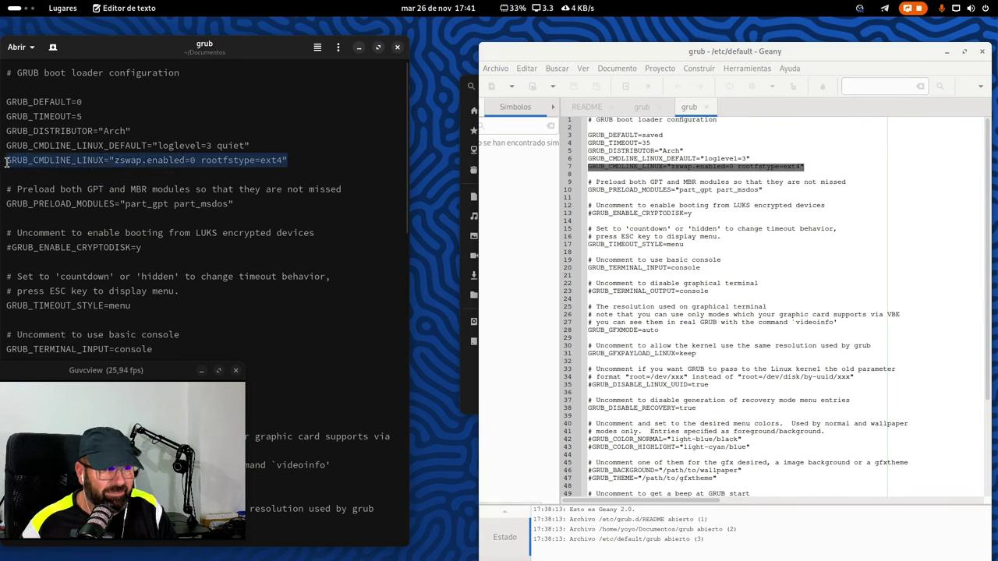
click(641, 237)
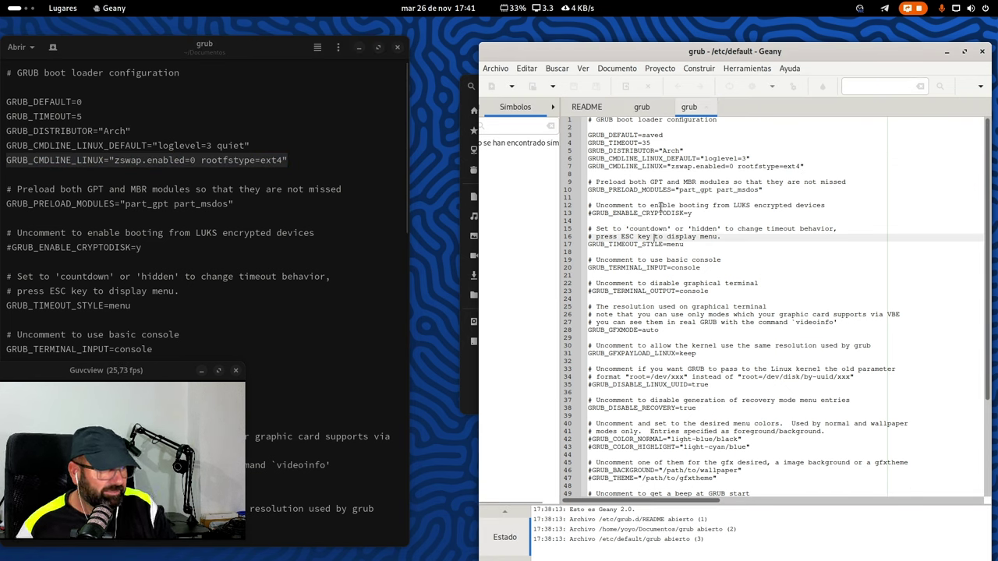
Highlight GRUB_SAVEDEFAULT=true together with its comment in /etc/default/grub
scroll(655, 218, down, 3)
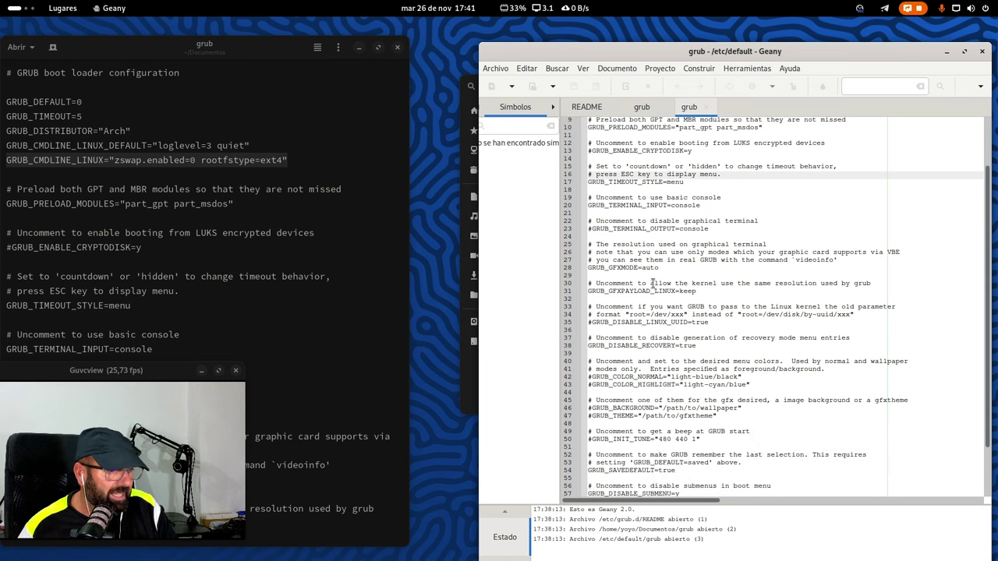
scroll(651, 276, down, 1)
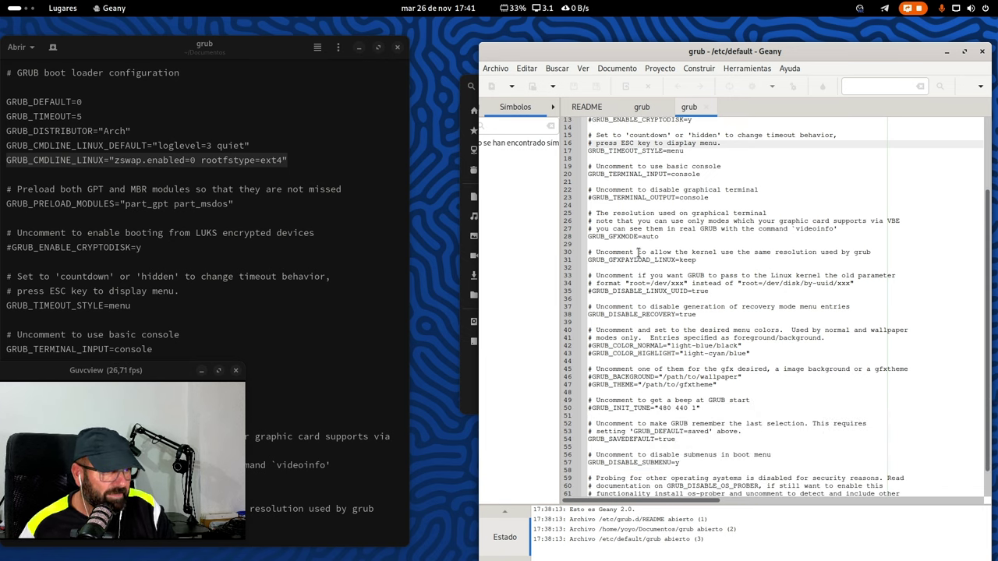
scroll(638, 253, down, 1)
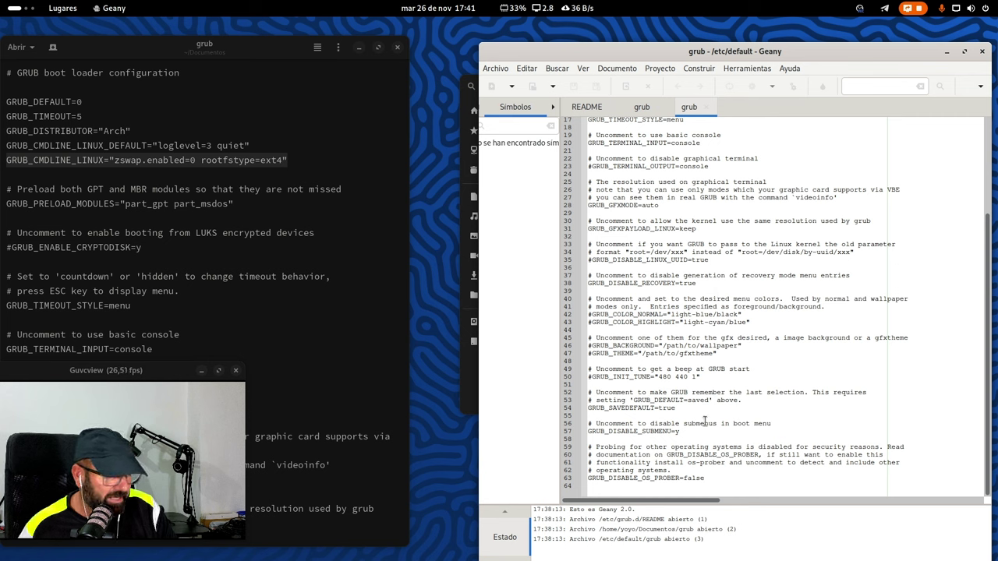
drag(685, 413, 590, 397)
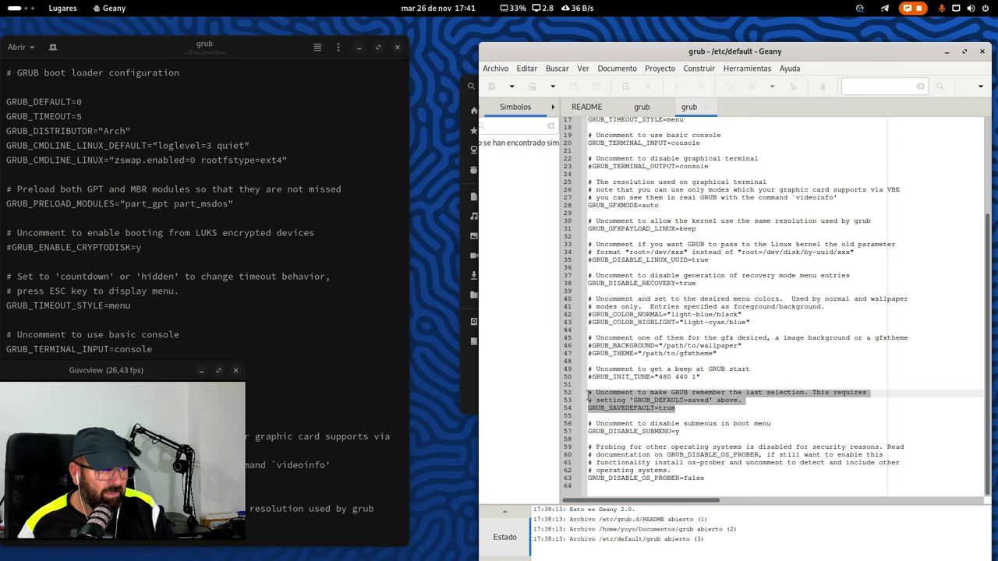
Locate #GRUB_SAVEDEFAULT=true in the Documentos grub file and compare it with the entry in /etc/default/grub, keeping both windows visible
click(273, 339)
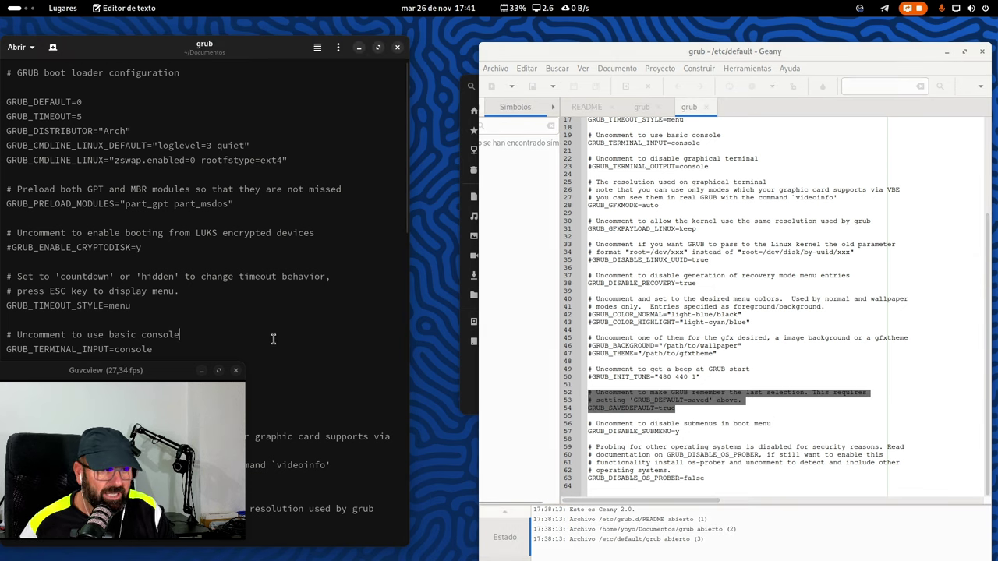
drag(227, 50, 330, 37)
scroll(275, 283, down, 10)
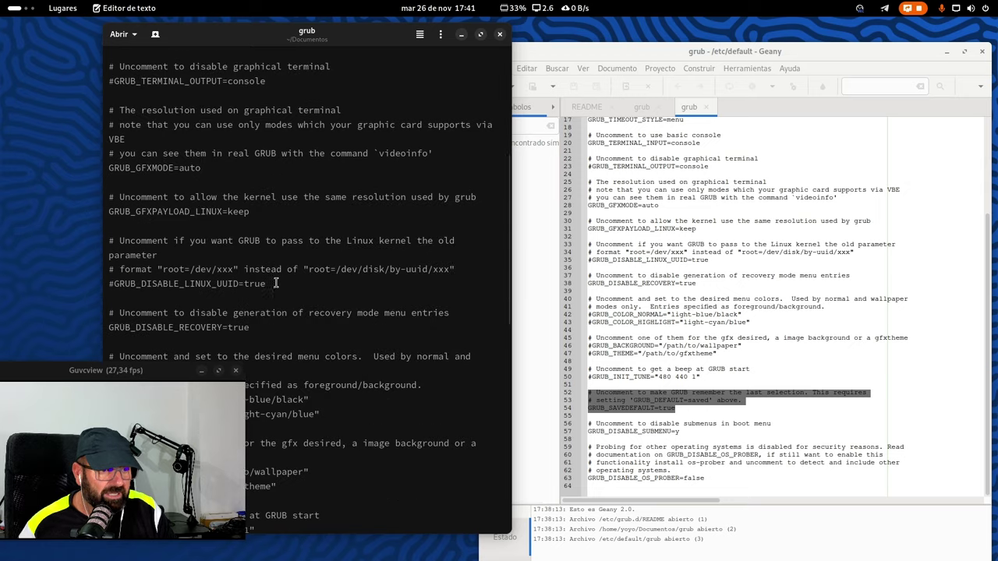
scroll(275, 283, down, 3)
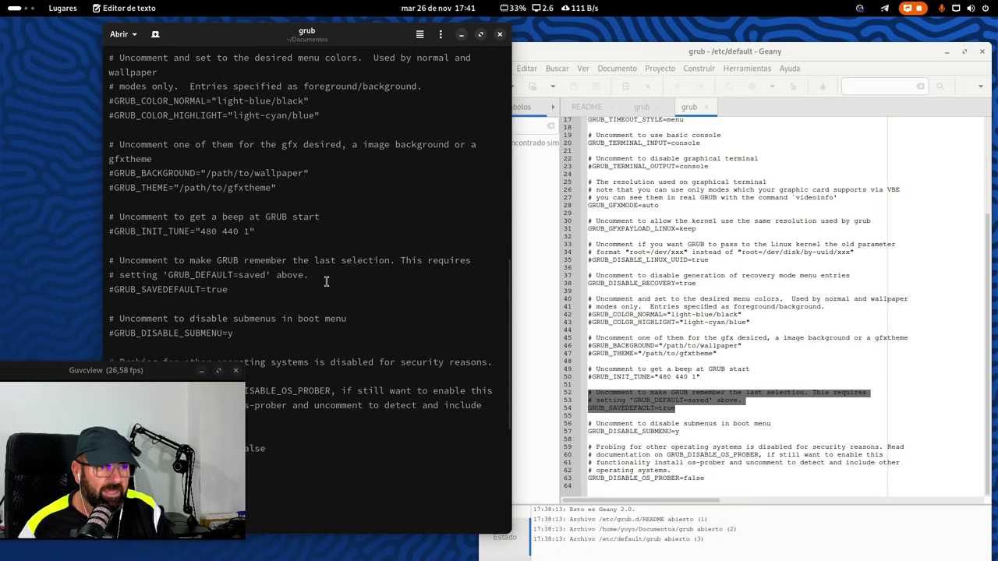
scroll(324, 278, down, 3)
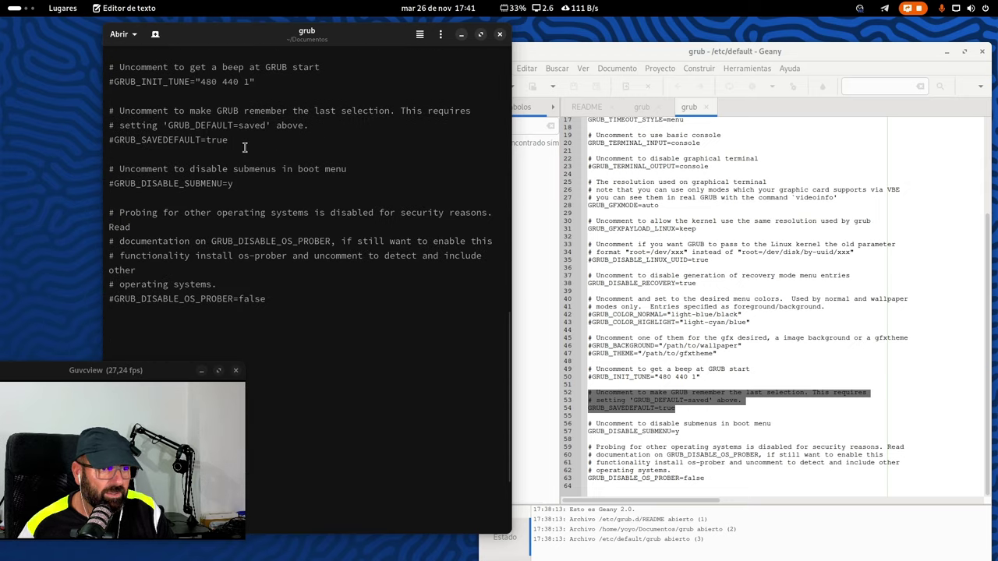
click(175, 141)
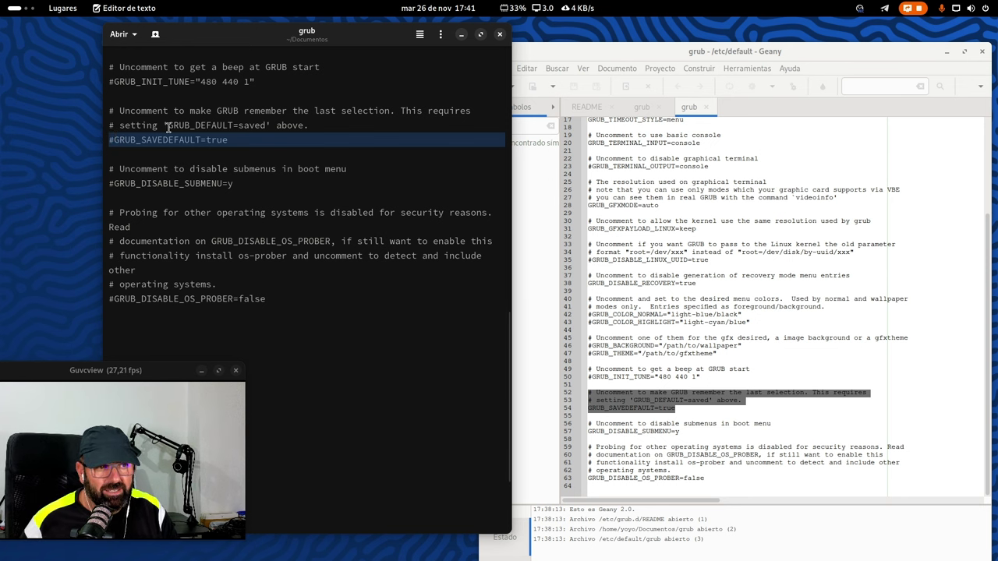
drag(353, 39, 280, 40)
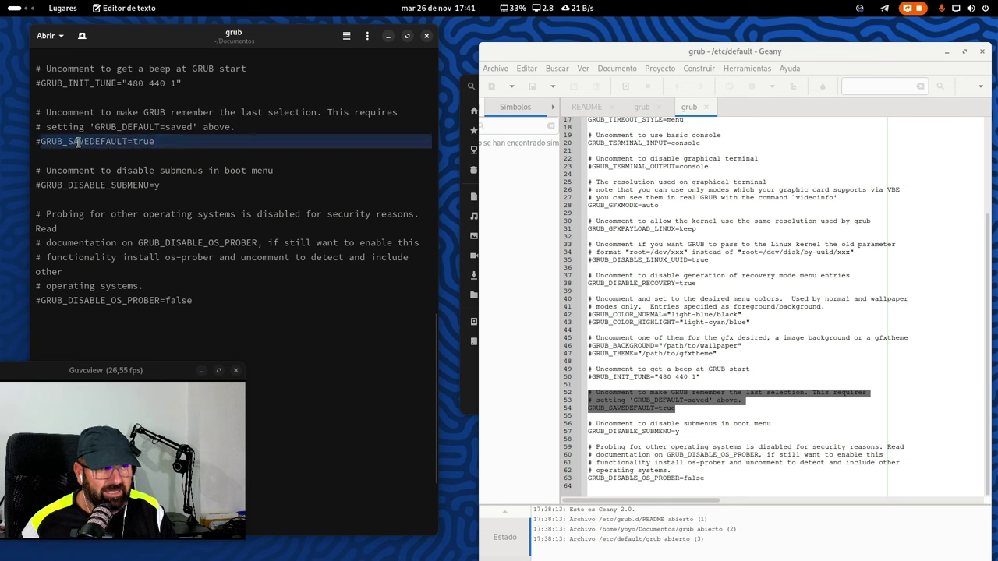
drag(676, 408, 558, 403)
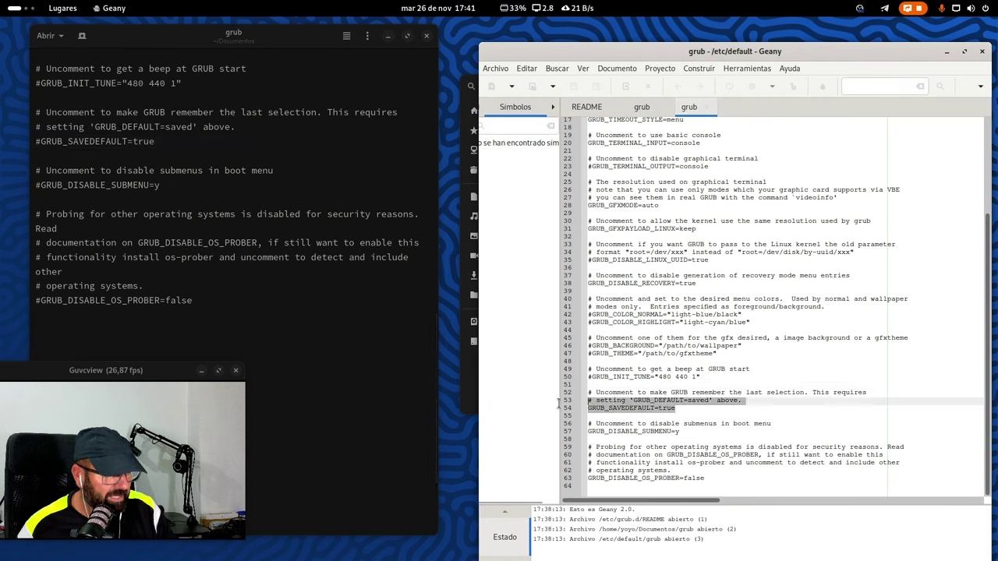
click(713, 411)
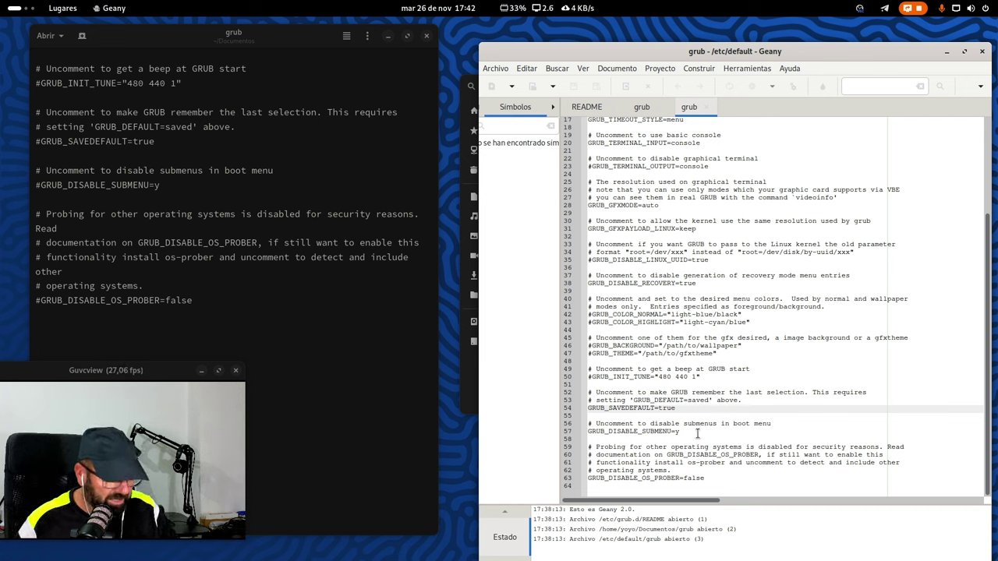
Compare the GRUB_DISABLE_SUBMENU=y line in both grub files by highlighting it in each
drag(681, 432, 571, 428)
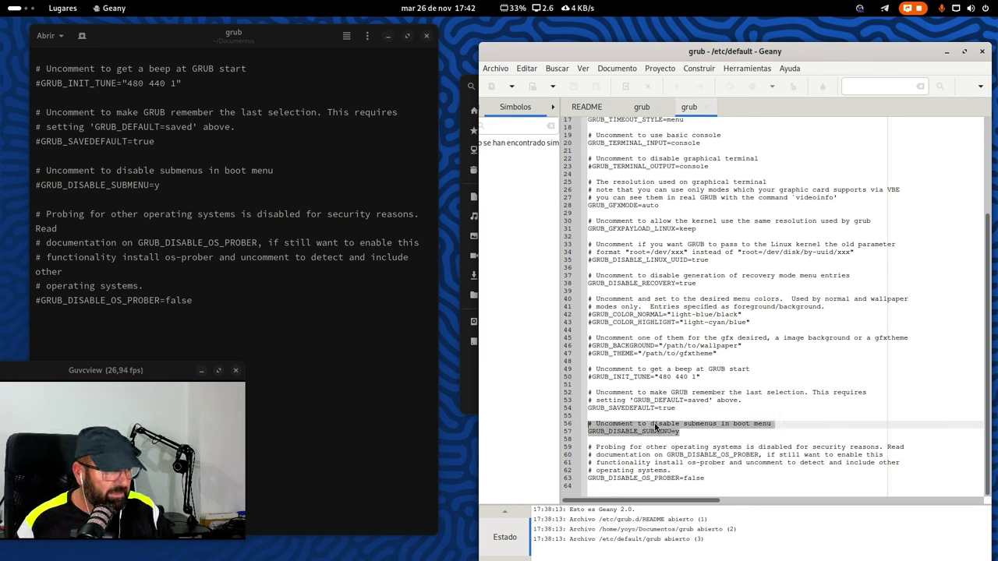
click(691, 426)
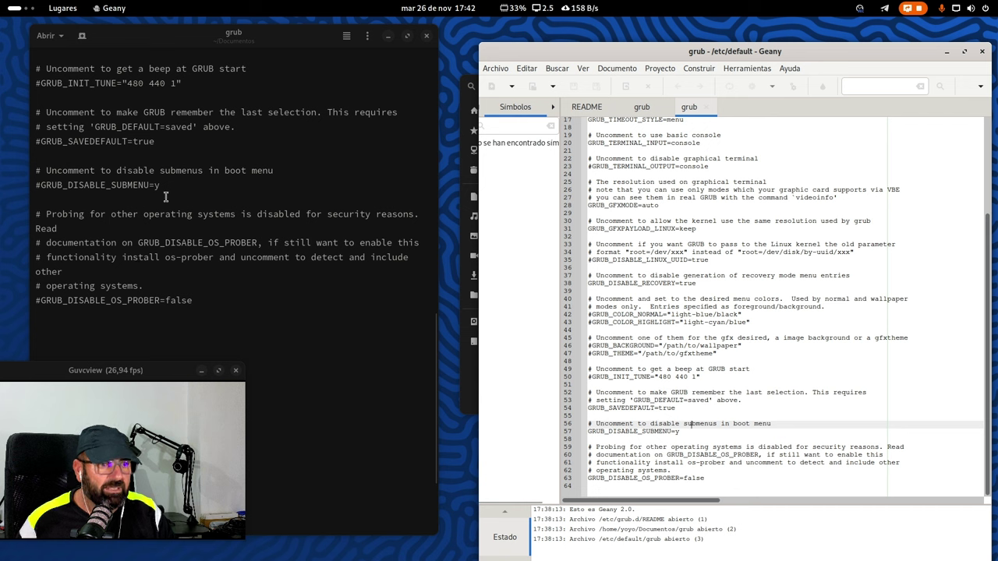
drag(173, 186, 34, 191)
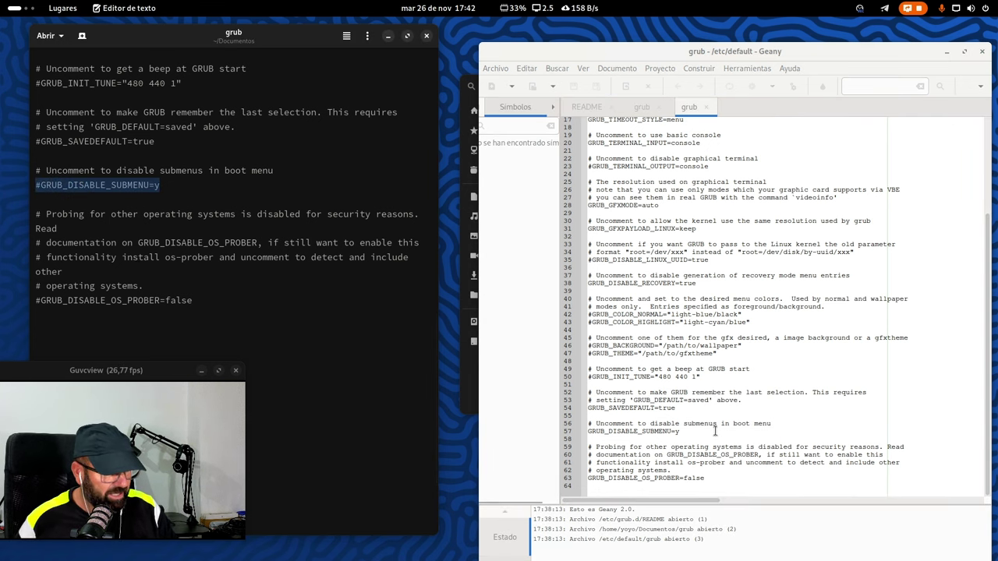
drag(680, 432, 591, 425)
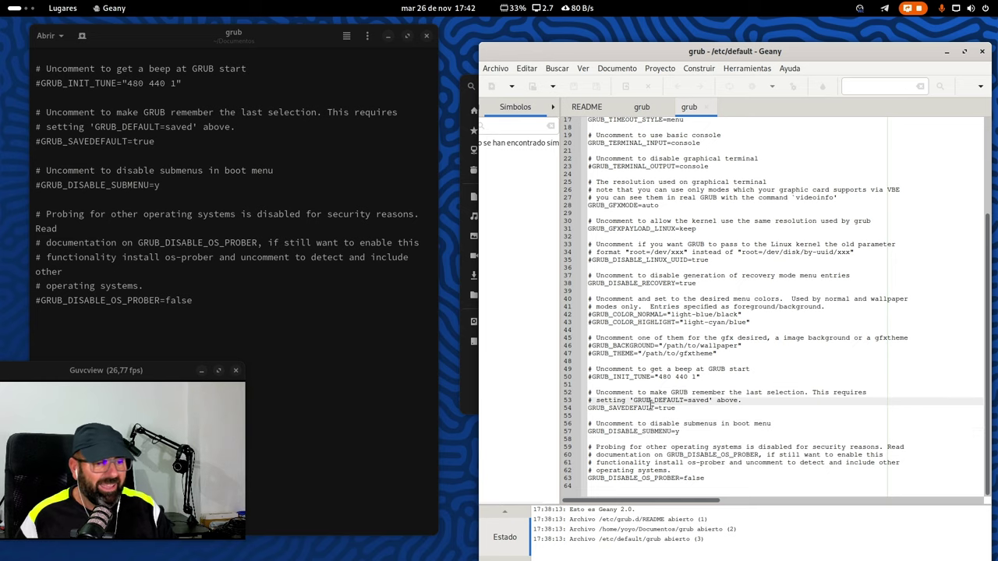
In the file manager, find photo_2024-11-26_16-42-00.jpg in Descargas, view the photographed GRUB boot menu, and close the image
key(super)
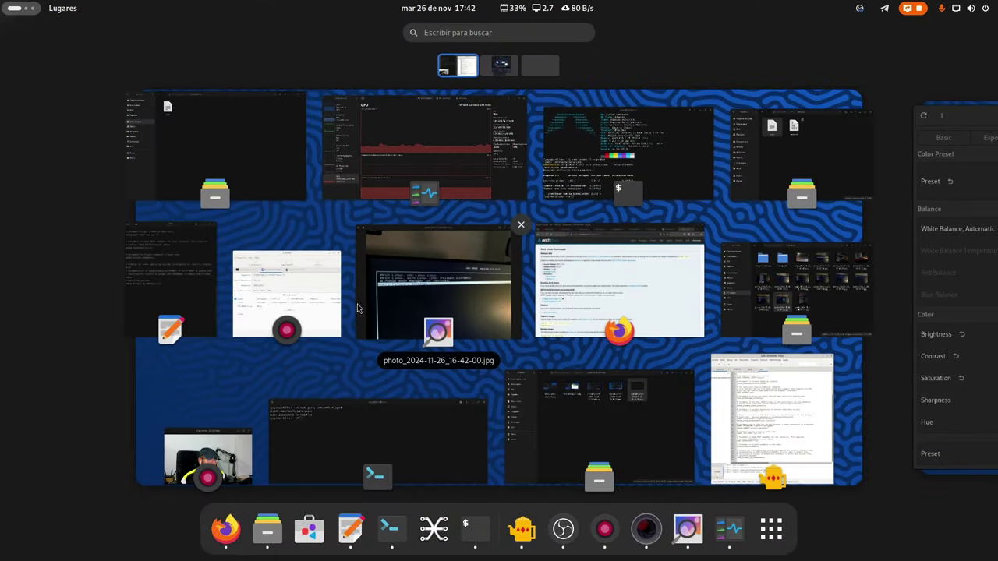
click(243, 152)
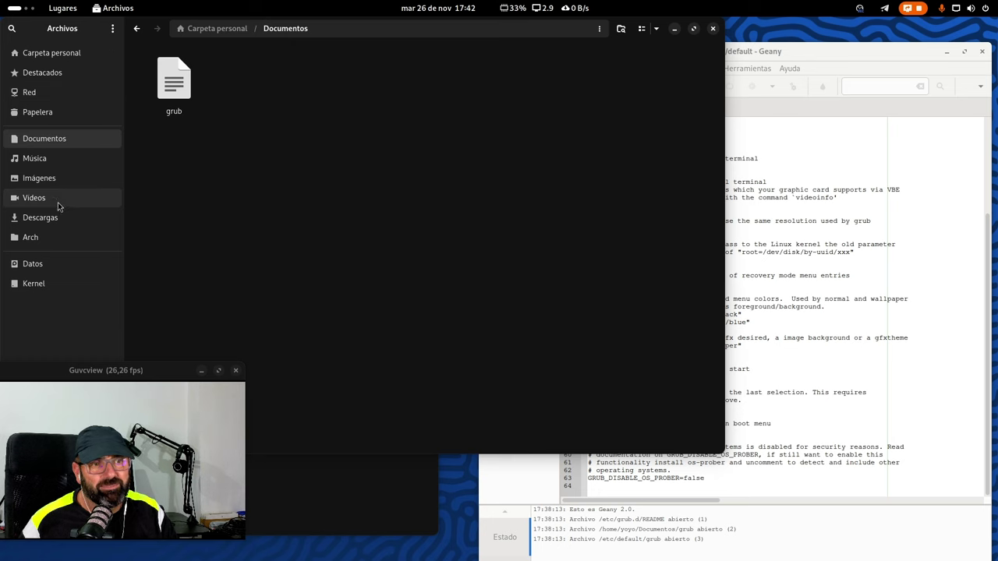
click(76, 178)
double_click(174, 78)
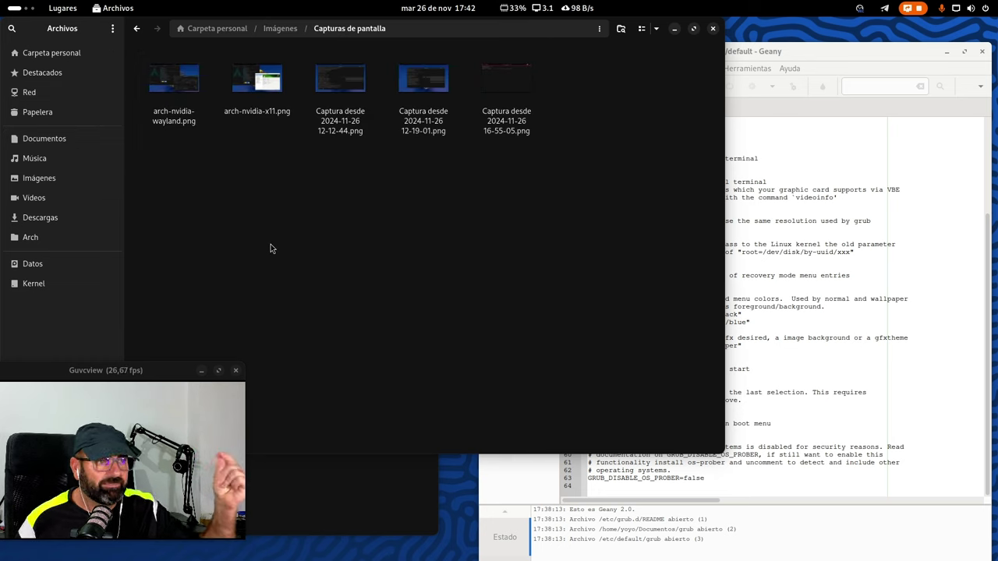
click(63, 114)
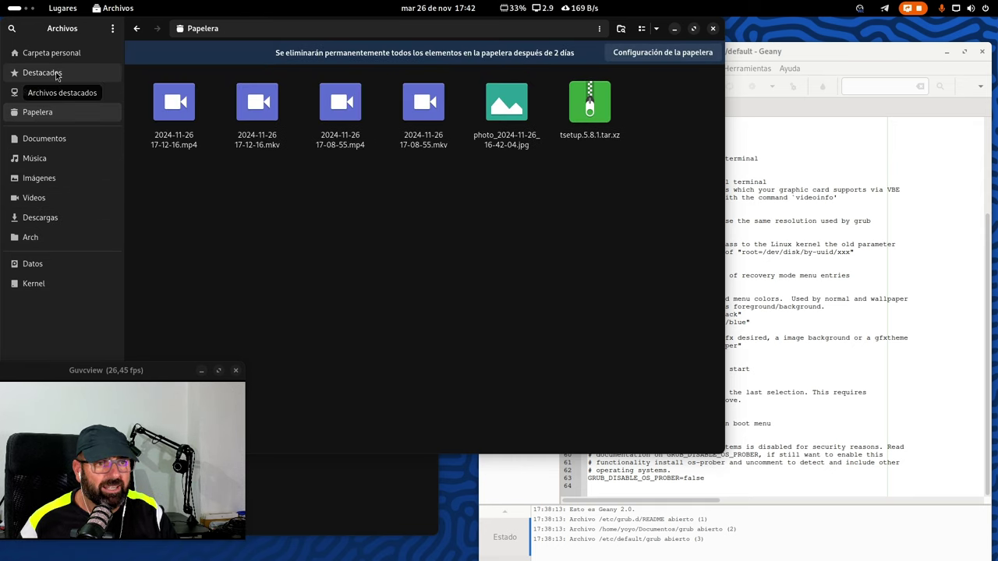
click(40, 221)
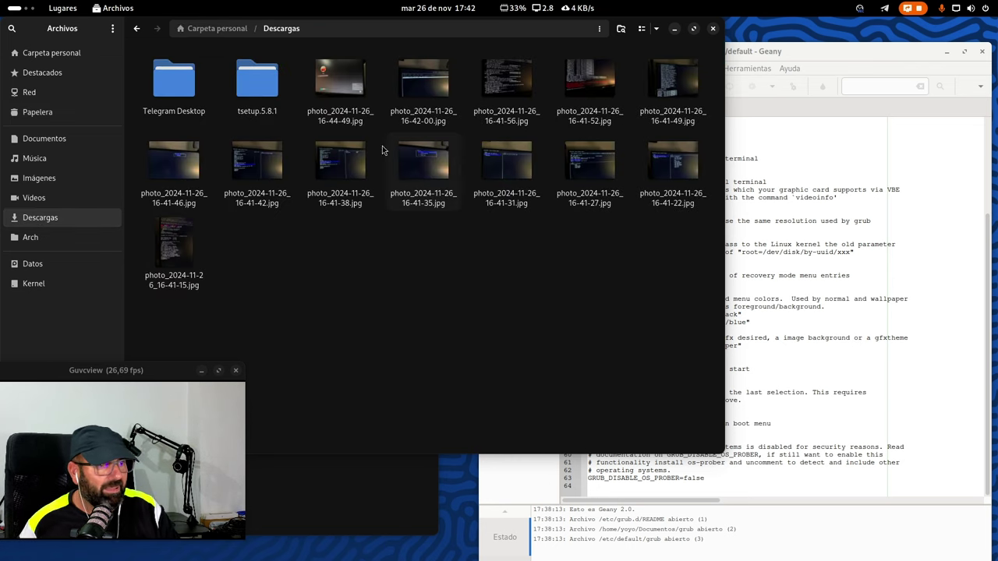
double_click(422, 85)
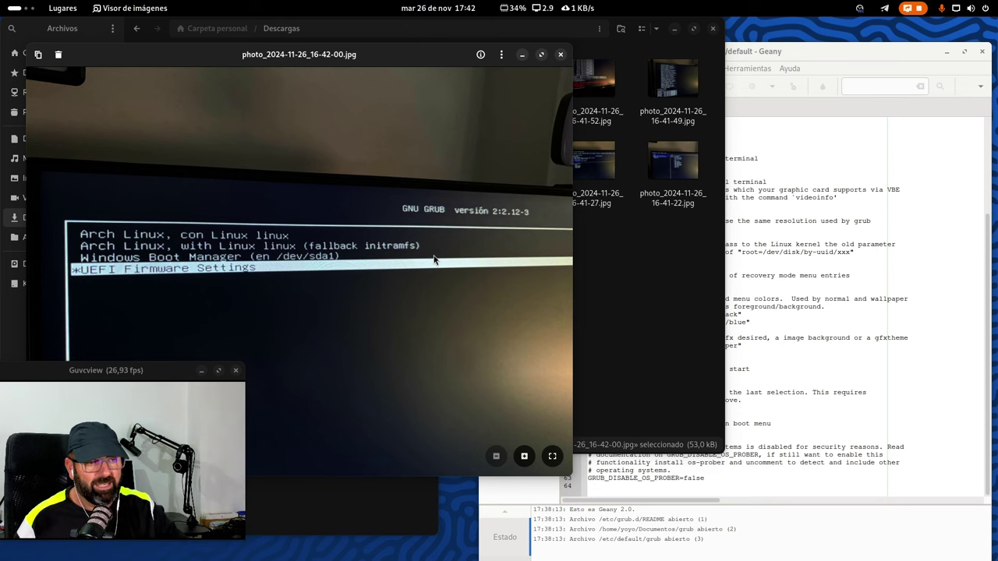
drag(384, 59, 578, 87)
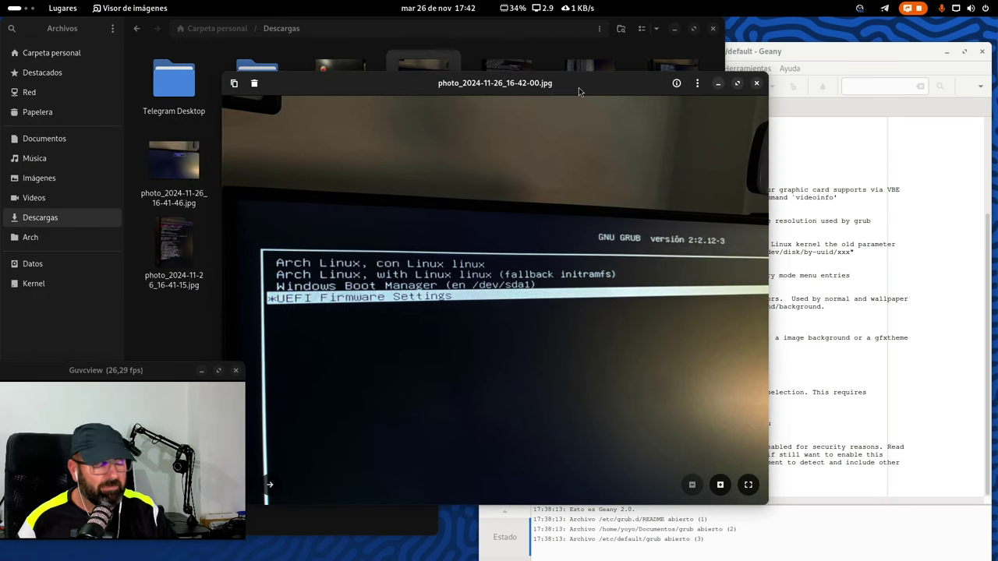
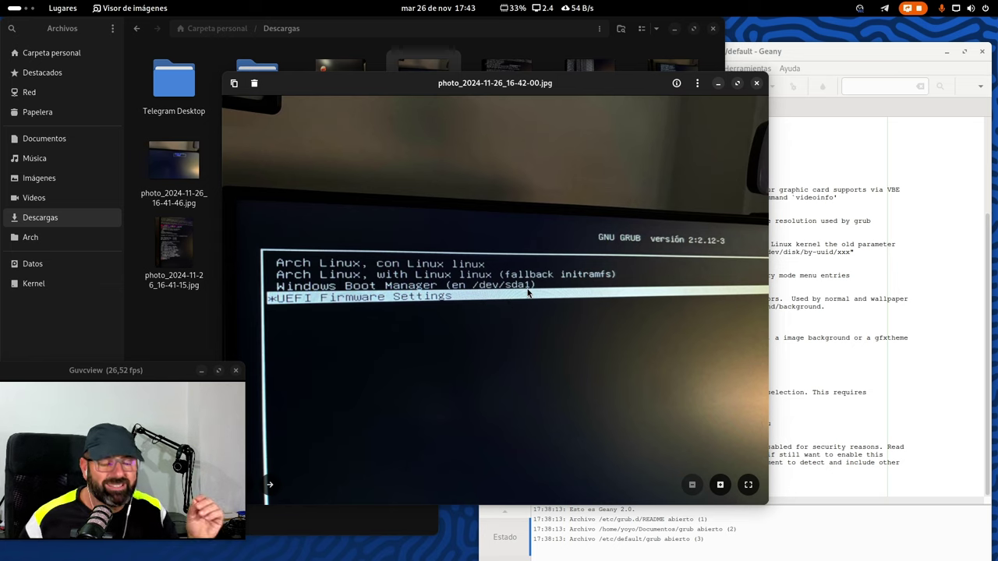
click(756, 83)
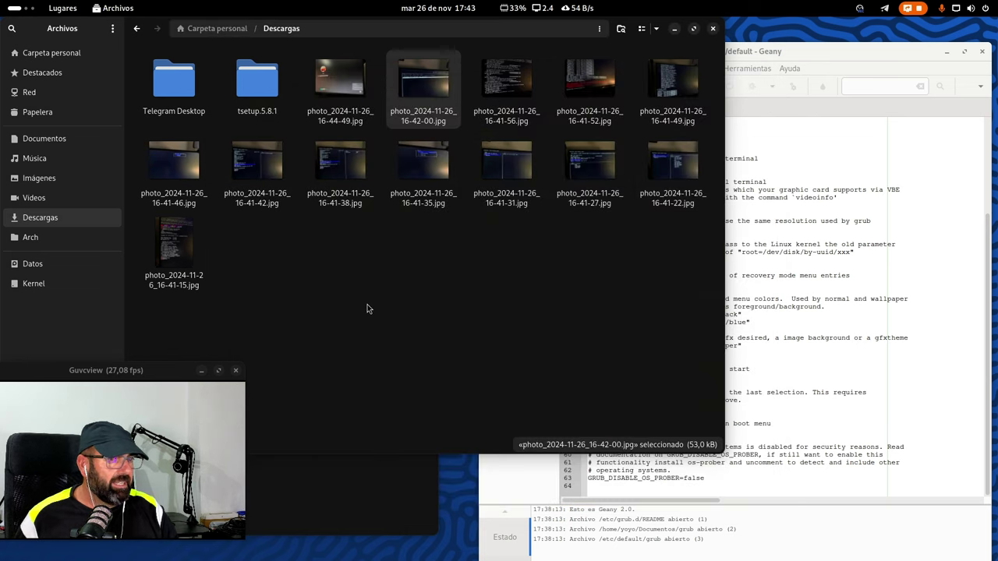
View the login screen's session options in photo_2024-11-26_16-44-49.jpg, close it, and minimize the file manager to return to both grub files
double_click(350, 79)
drag(273, 57, 473, 78)
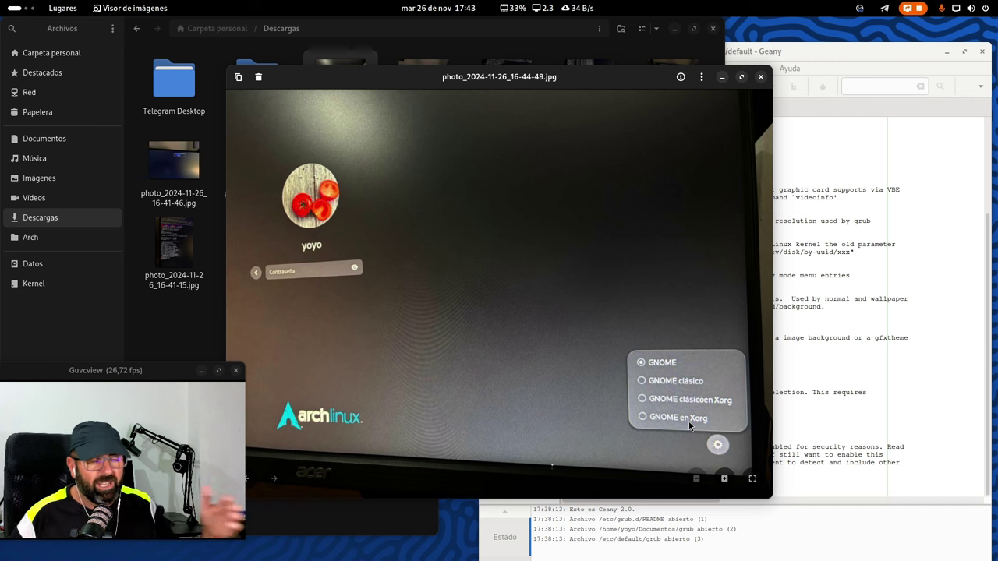
click(761, 77)
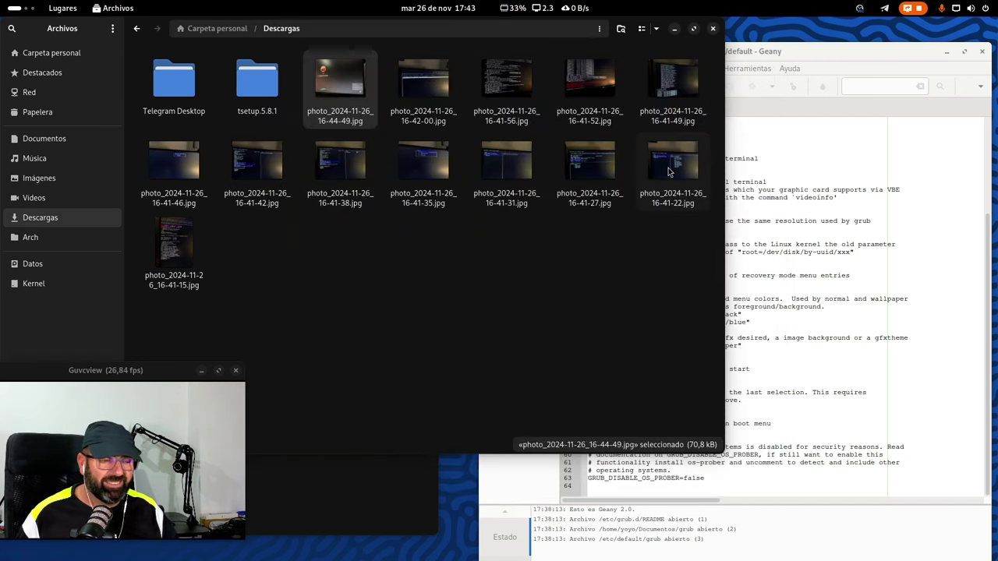
click(676, 29)
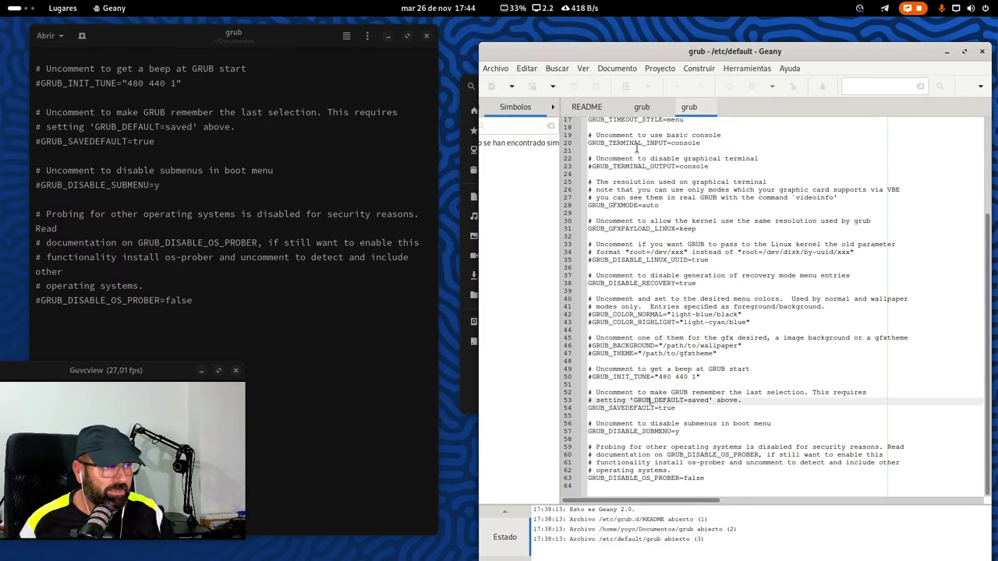
Compare the GRUB_DISABLE_OS_PROBER=false line in both grub files by highlighting it in each, along with its explanatory comment
click(719, 472)
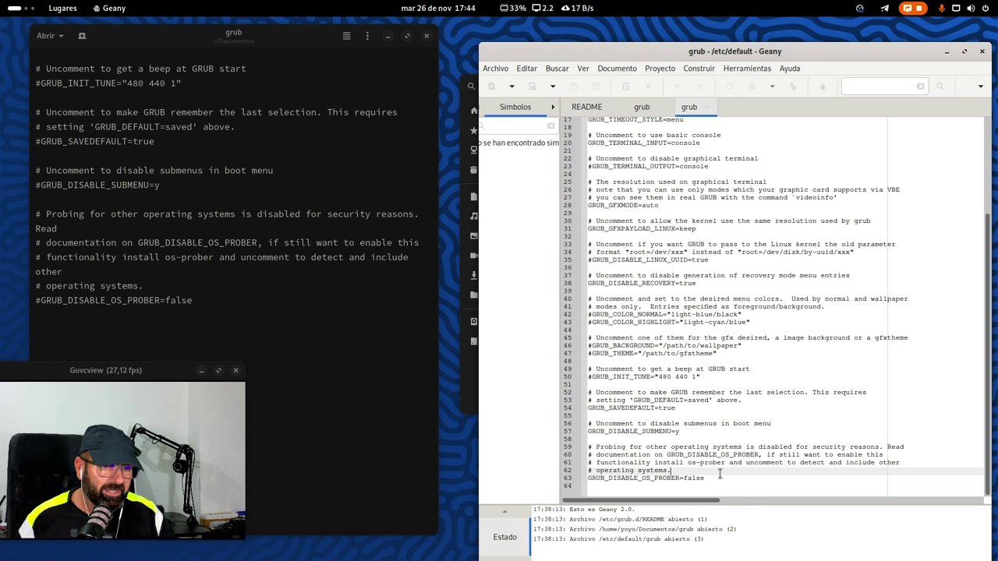
drag(193, 301, 33, 304)
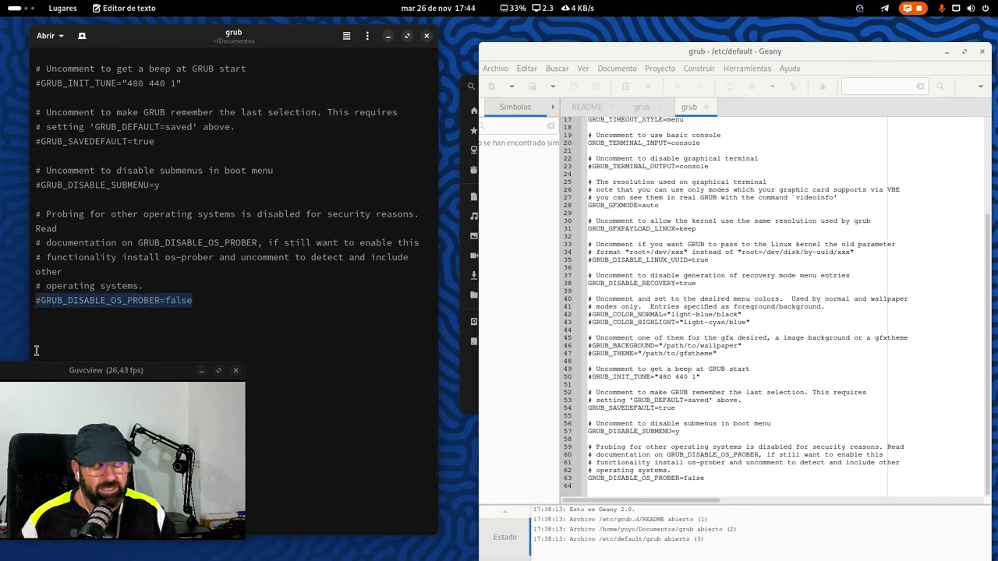
click(210, 308)
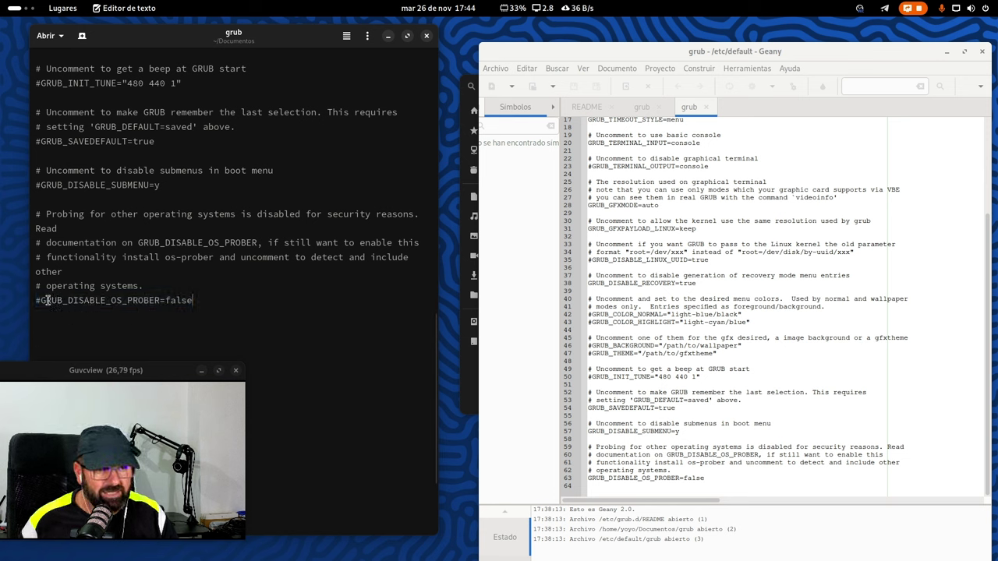
drag(722, 478, 587, 472)
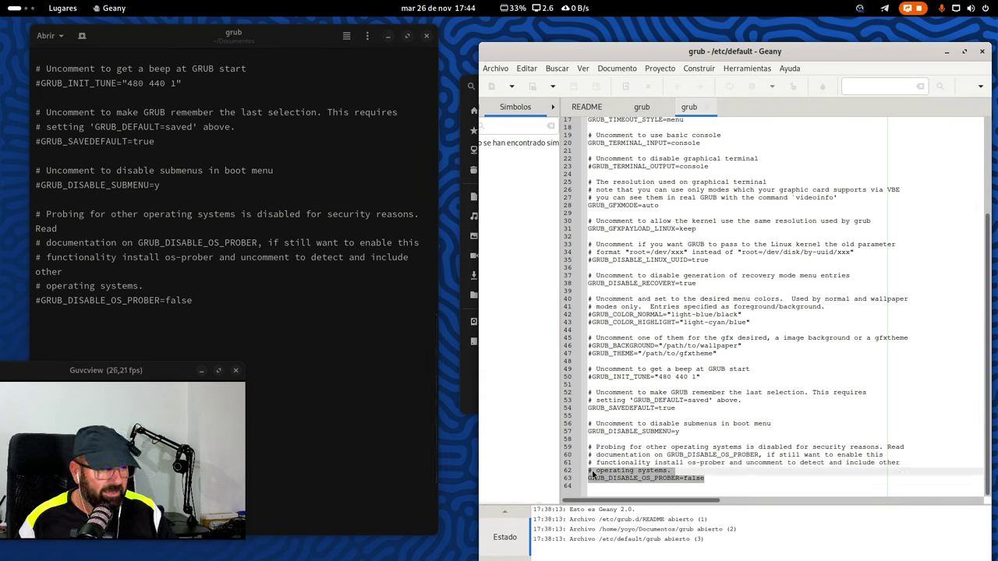
click(351, 422)
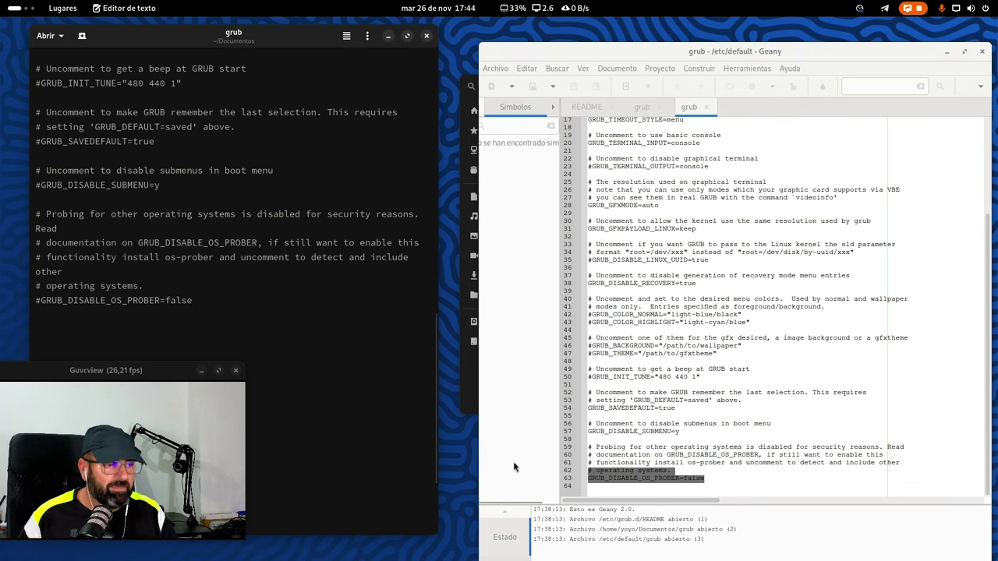
click(739, 484)
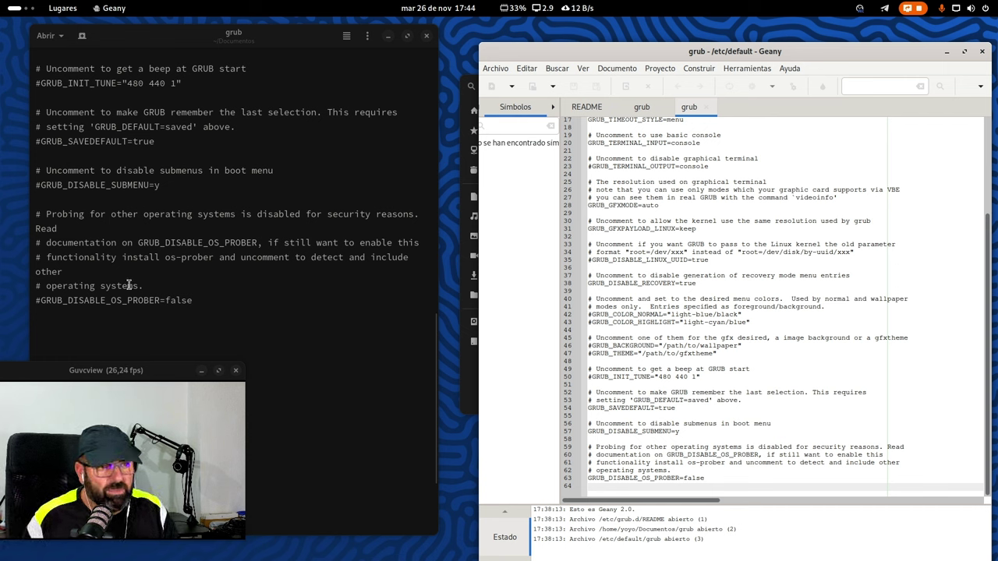
drag(148, 286, 23, 233)
click(209, 324)
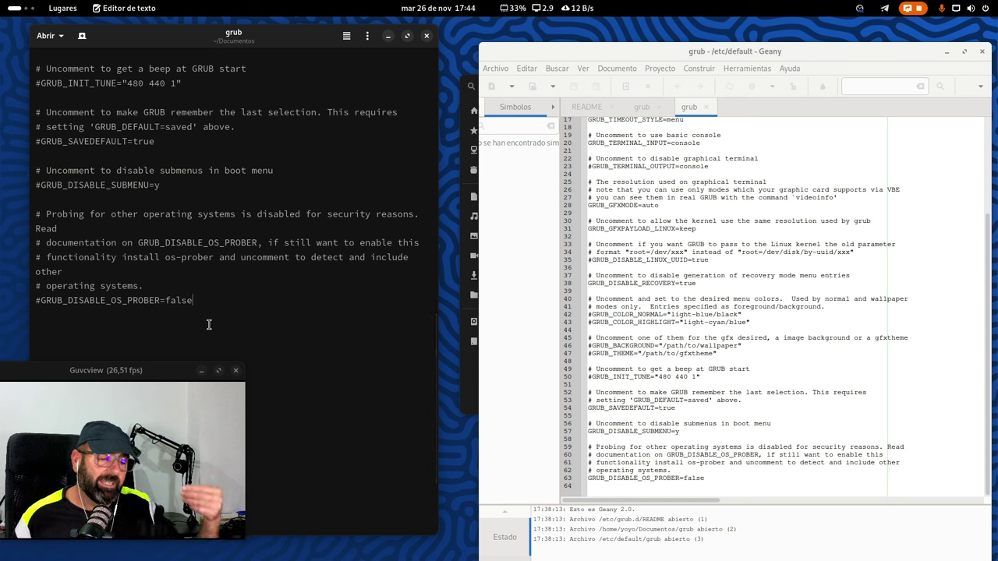
click(589, 479)
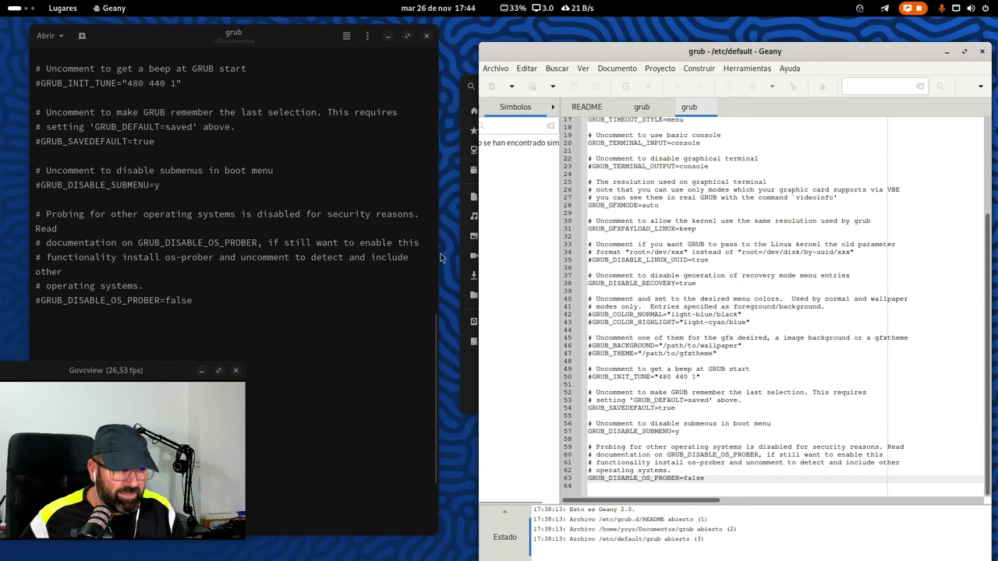
Switch to Firefox and find the GRUB regeneration command for Arch Linux in the salmorejogeek.com article about the classic GRUB
key(super)
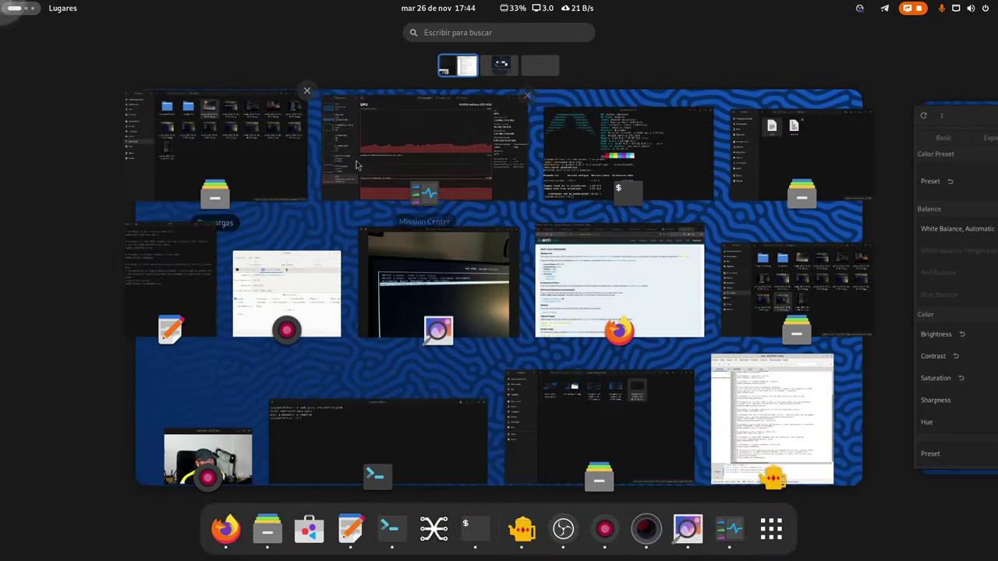
click(555, 328)
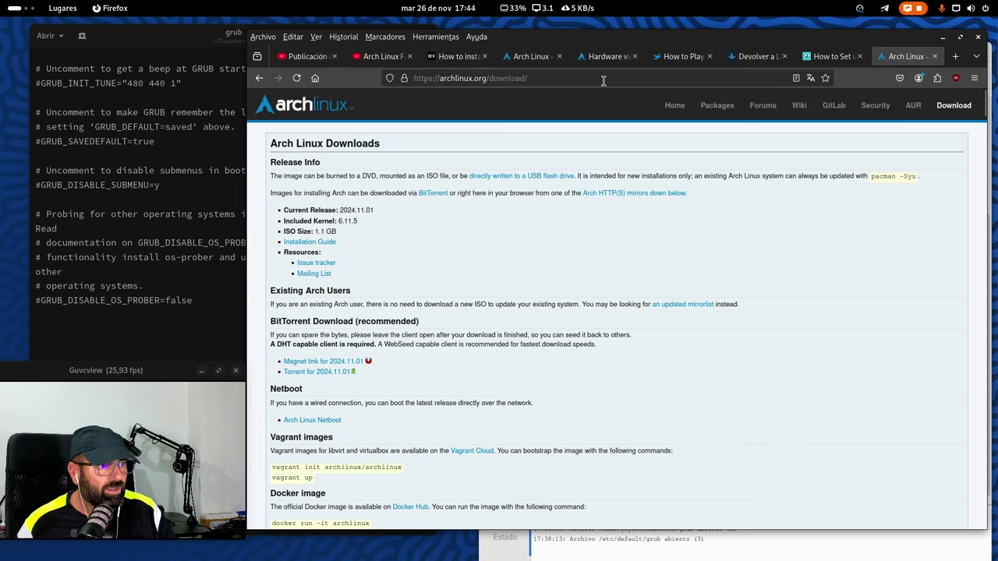
click(753, 56)
scroll(346, 328, down, 2)
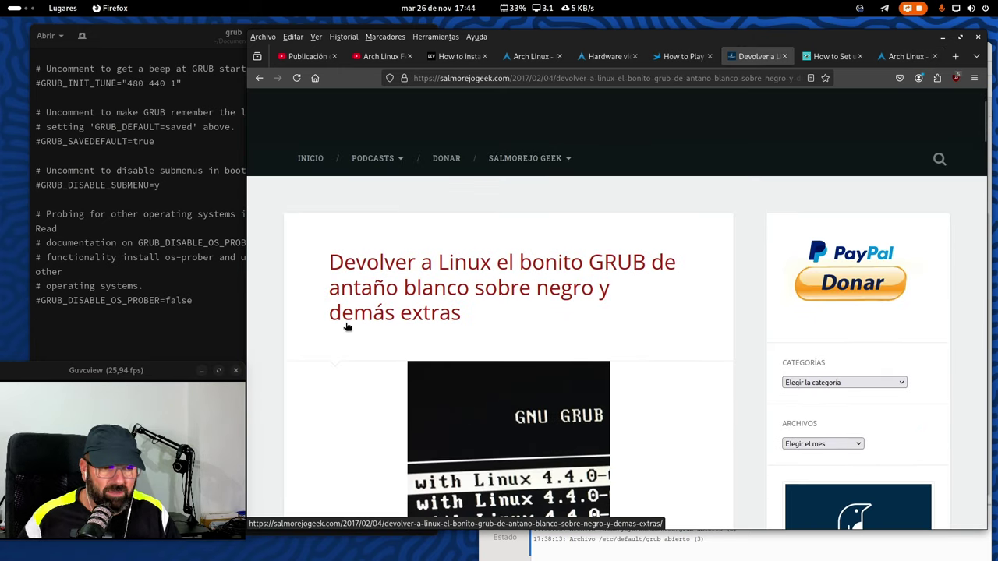
scroll(366, 335, down, 4)
scroll(365, 304, down, 8)
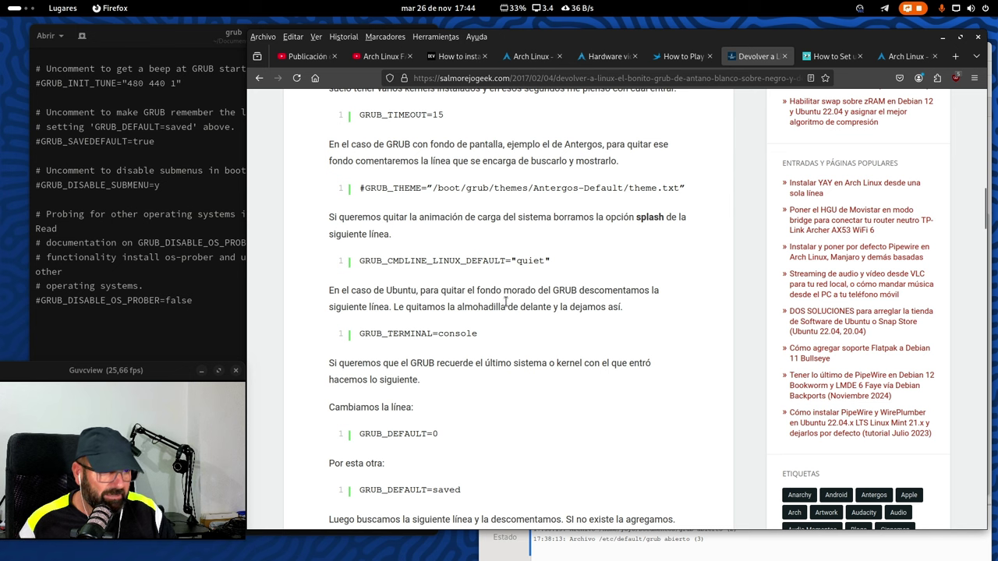
scroll(532, 281, down, 4)
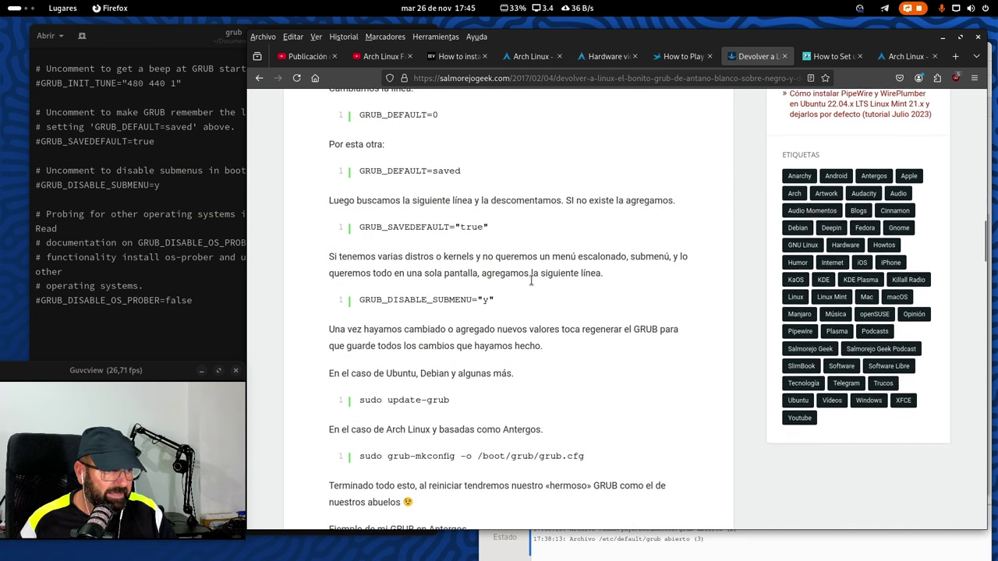
scroll(532, 281, down, 1)
Copy the command sudo grub-mkconfig -o /boot/grub/grub.cfg from the article's Arch Linux section
drag(587, 407, 341, 408)
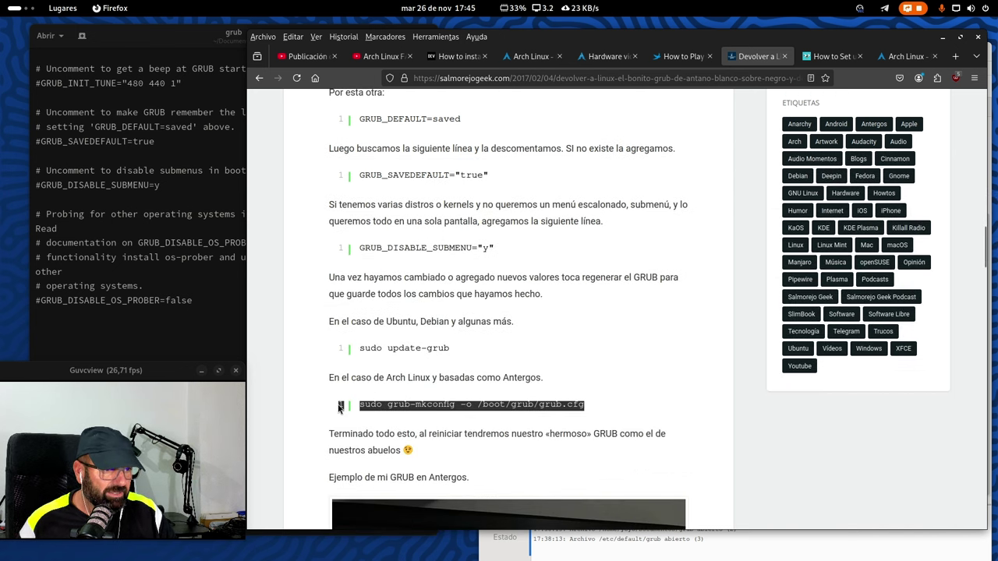
click(395, 425)
right_click(431, 407)
click(593, 401)
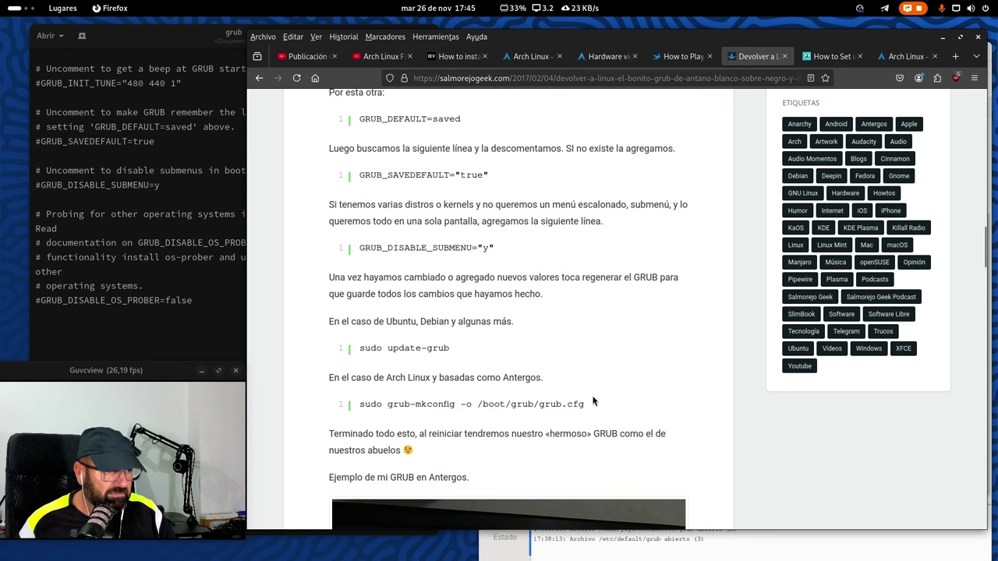
drag(581, 404, 360, 411)
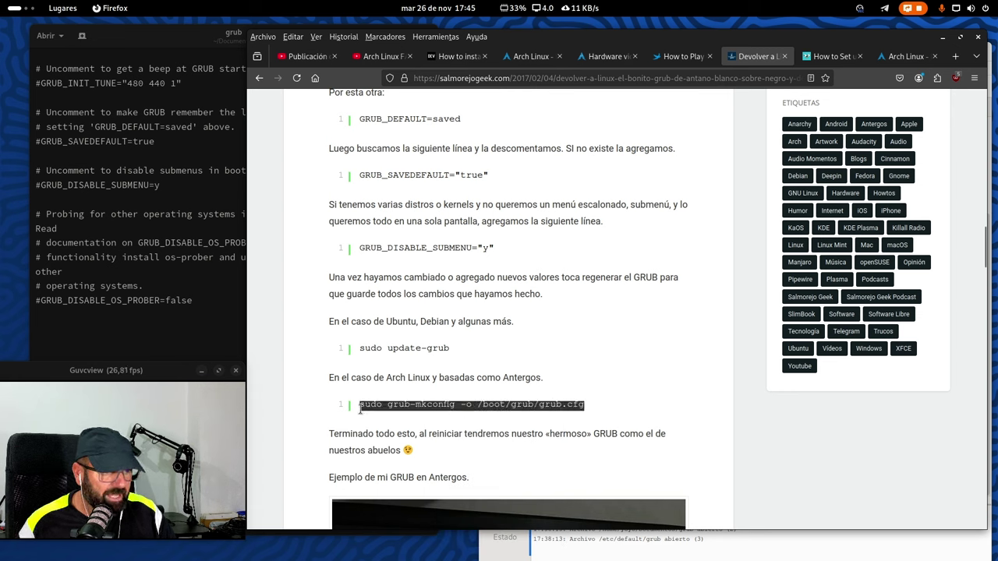
right_click(366, 405)
click(389, 409)
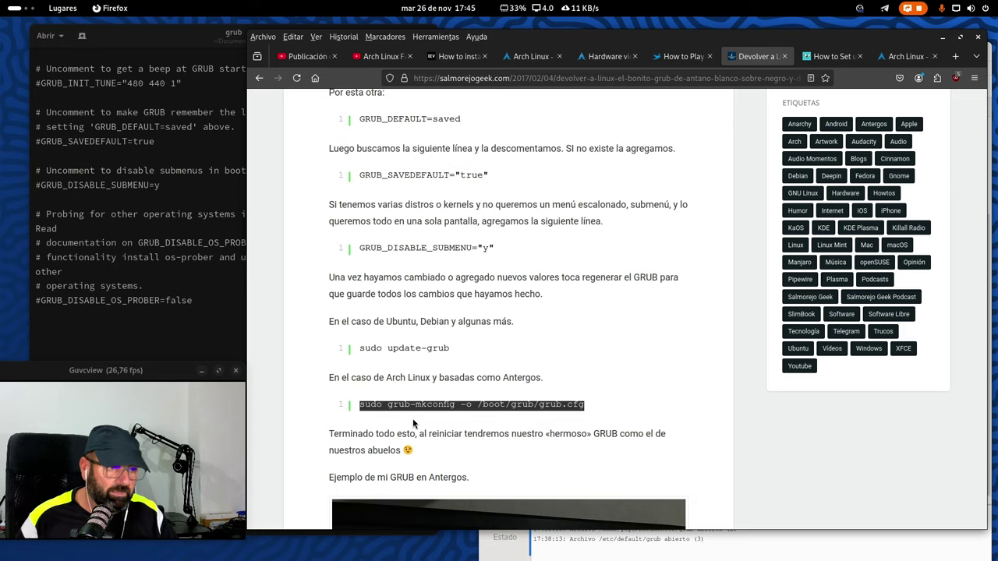
Switch to the Consola terminal, run the copied sudo grub-mkconfig -o /boot/grub/grub.cfg command, and enter the sudo password to regenerate GRUB
key(super)
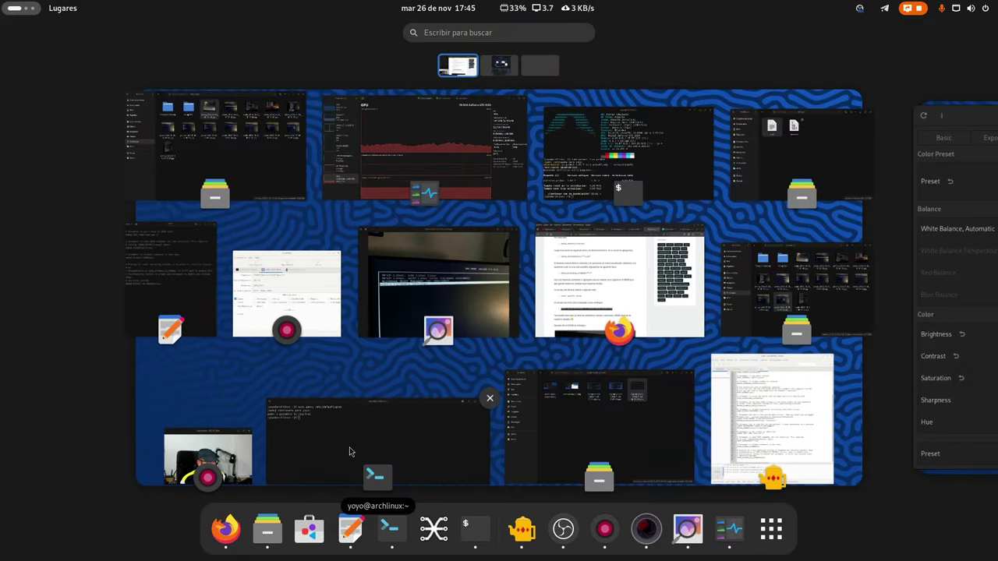
click(346, 453)
drag(394, 405, 512, 138)
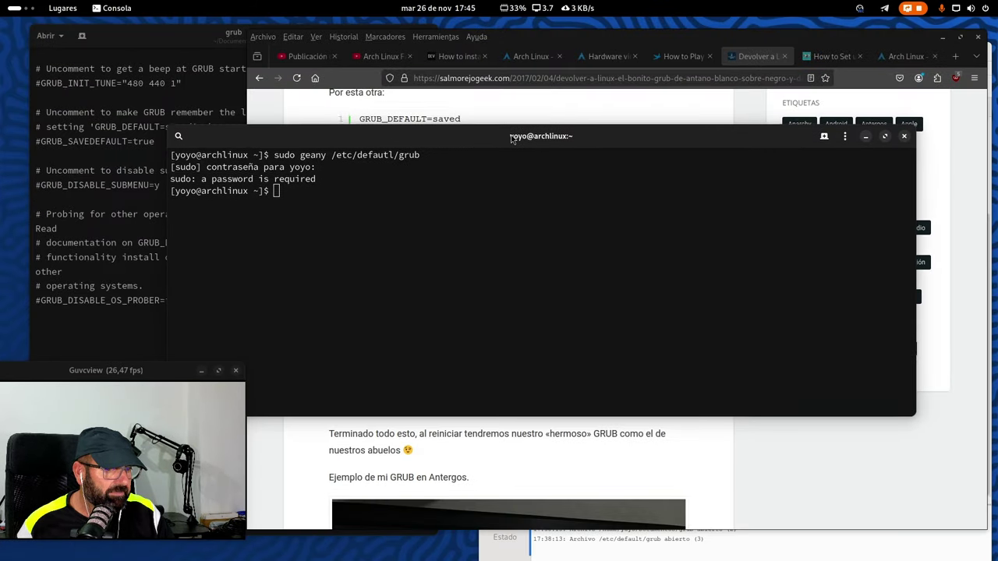
right_click(420, 182)
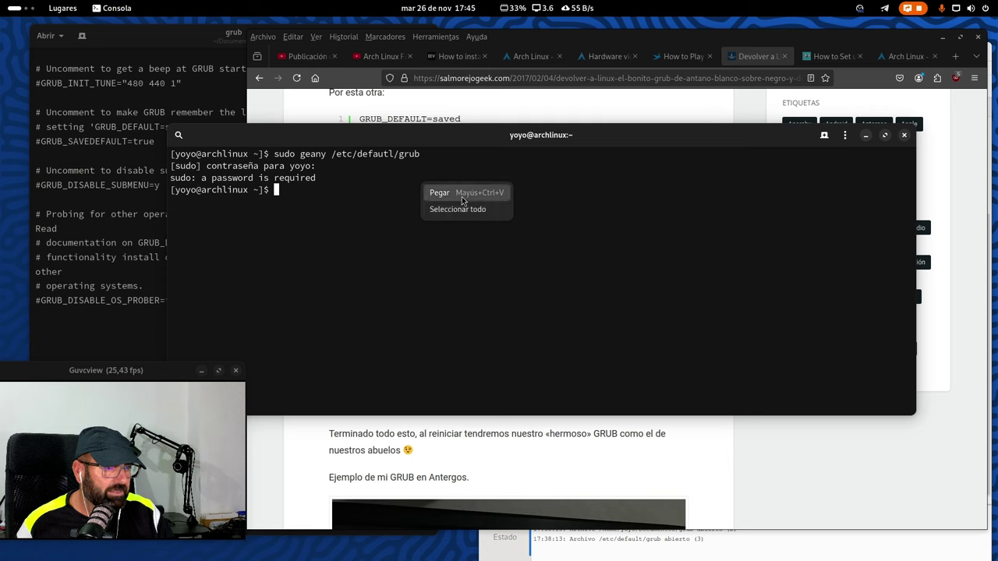
click(441, 192)
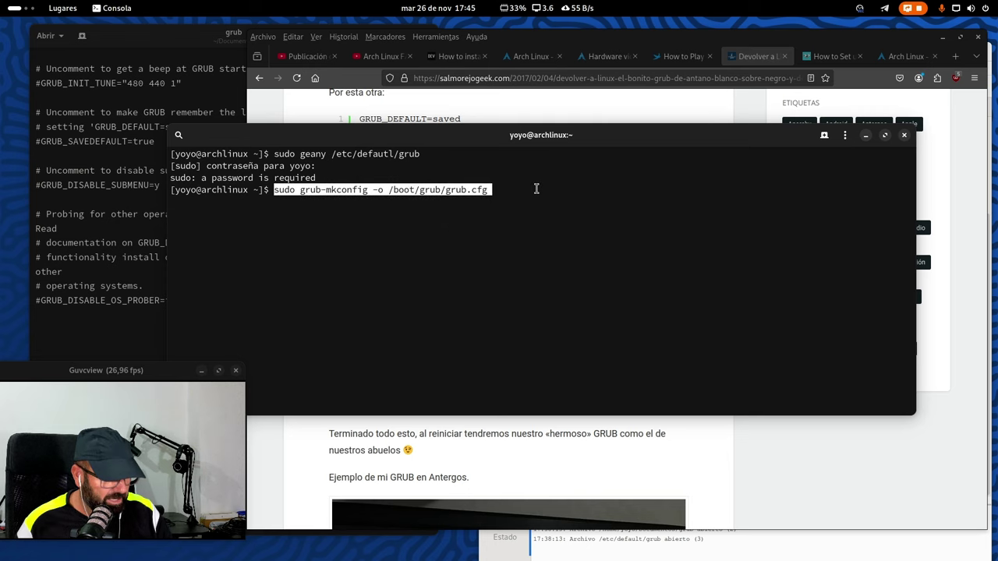
key(Return)
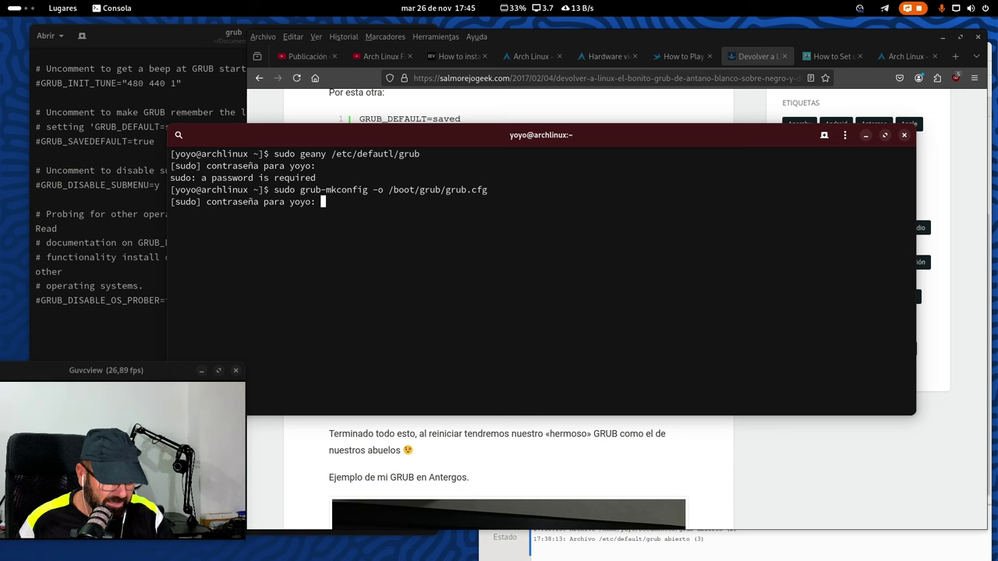
key(Return)
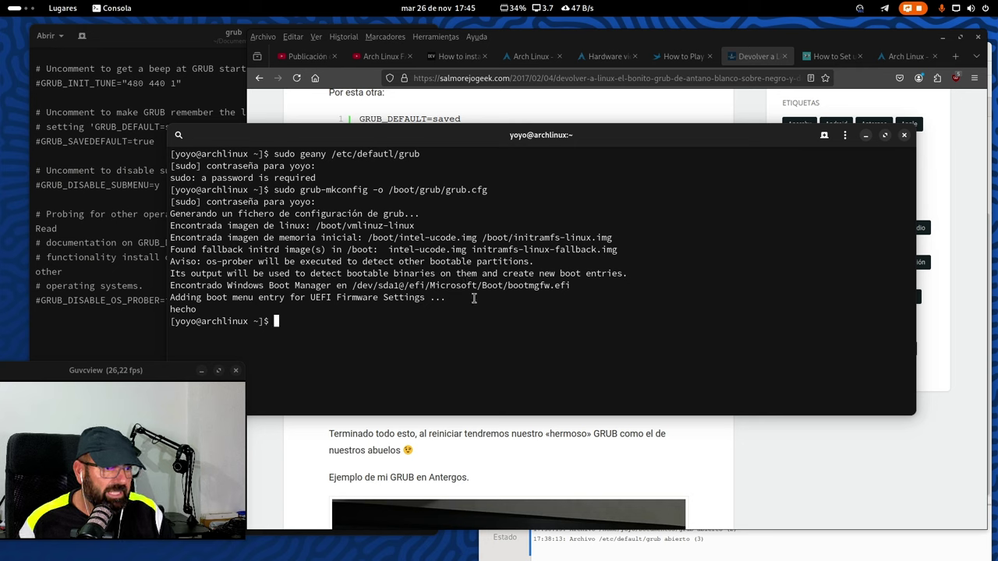
Highlight the Windows Boot Manager line in the grub-mkconfig output, then switch to the GRUB menu photo in the image viewer to compare entries
drag(581, 286, 190, 279)
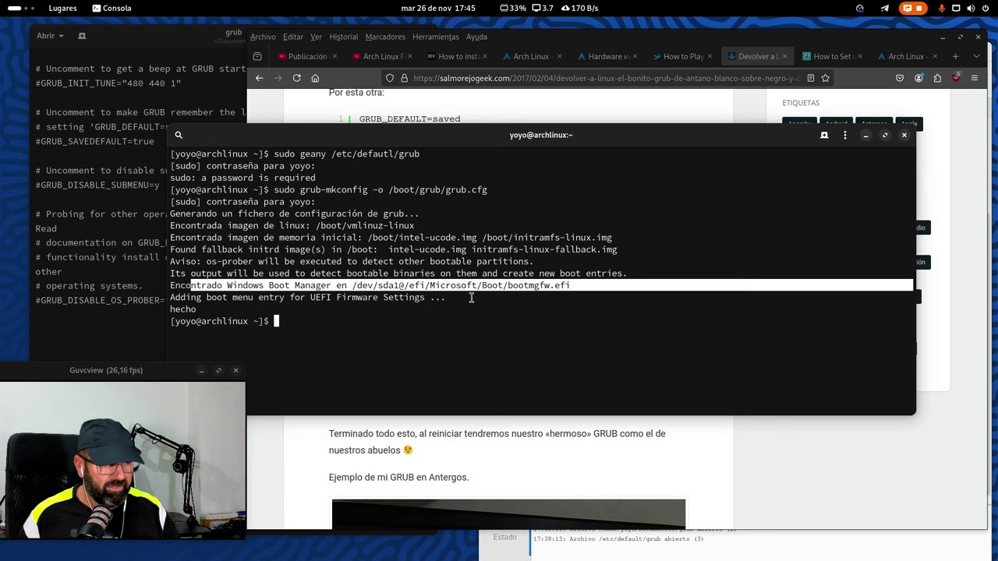
click(436, 336)
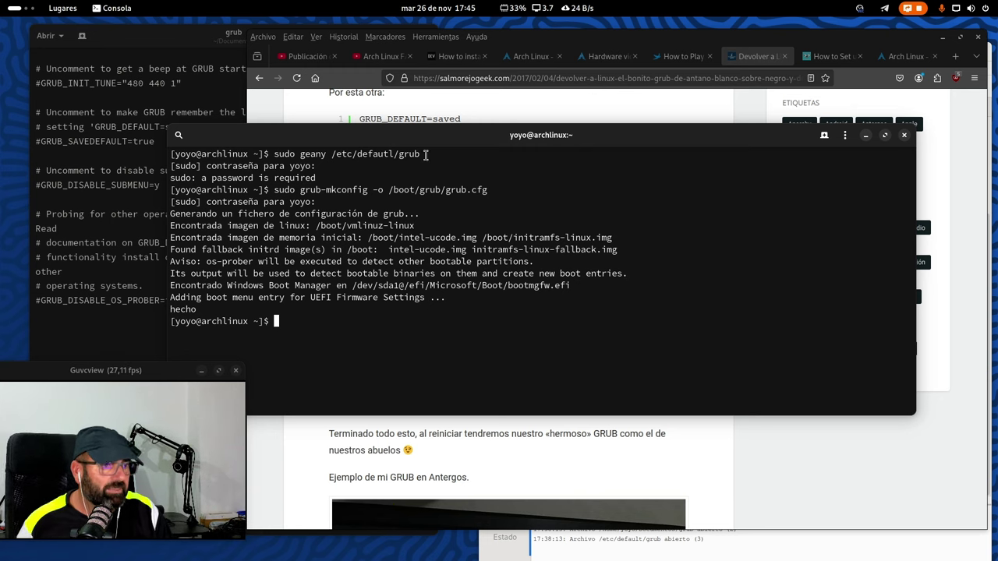
click(27, 6)
click(551, 284)
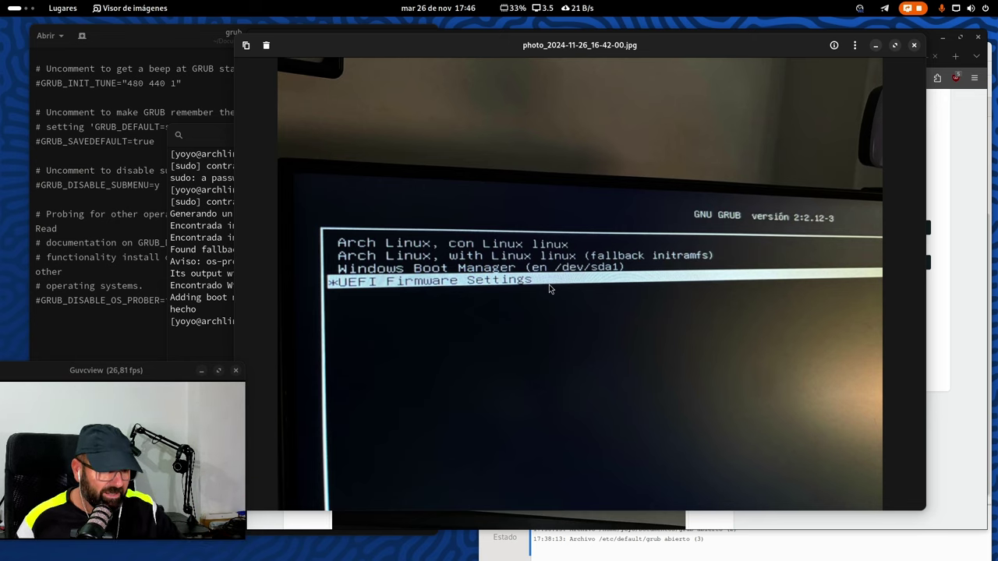
Close the Geany window with /etc/default/grub, the text editor with the original grub file, and the GRUB menu photo
key(super)
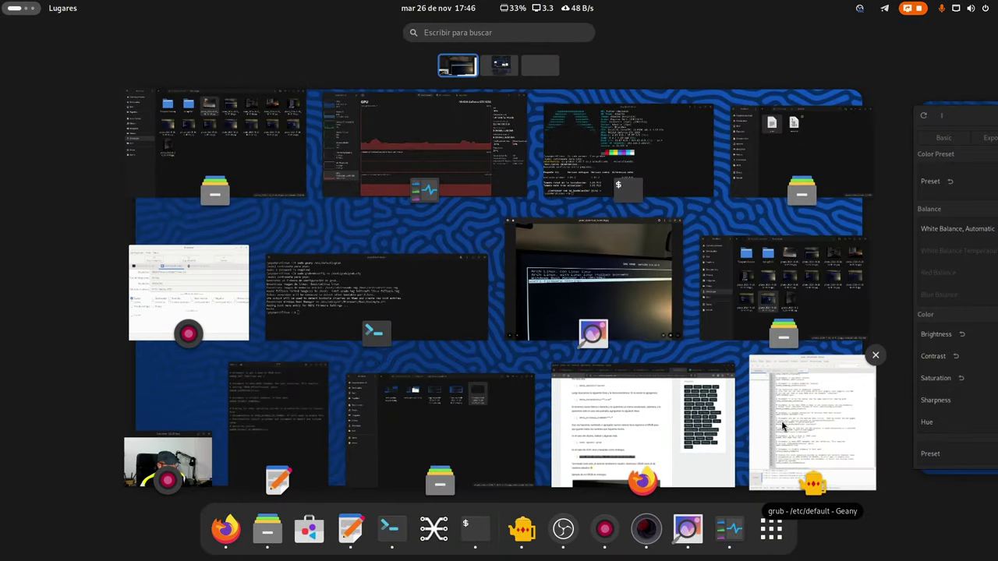
click(784, 426)
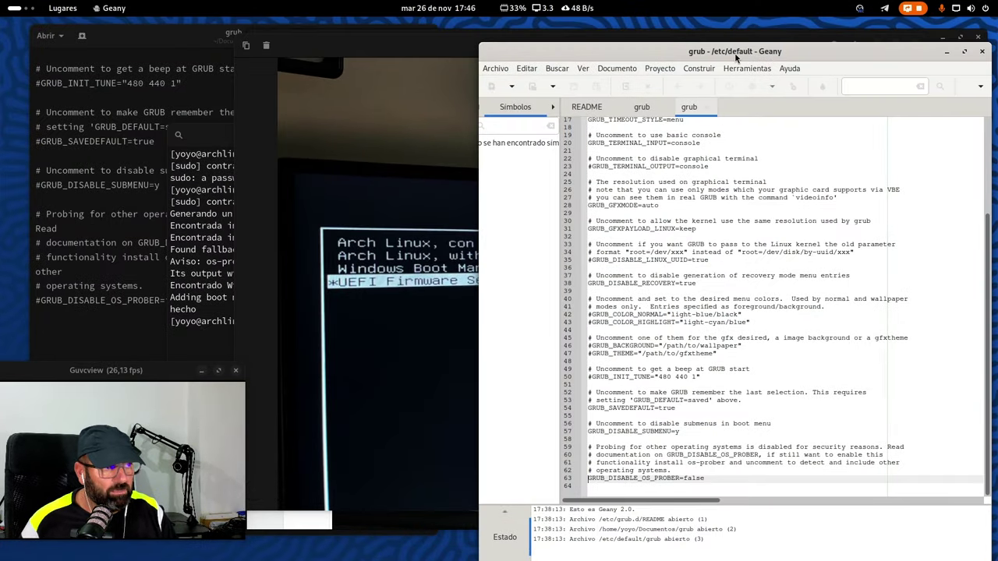
drag(738, 53, 624, 48)
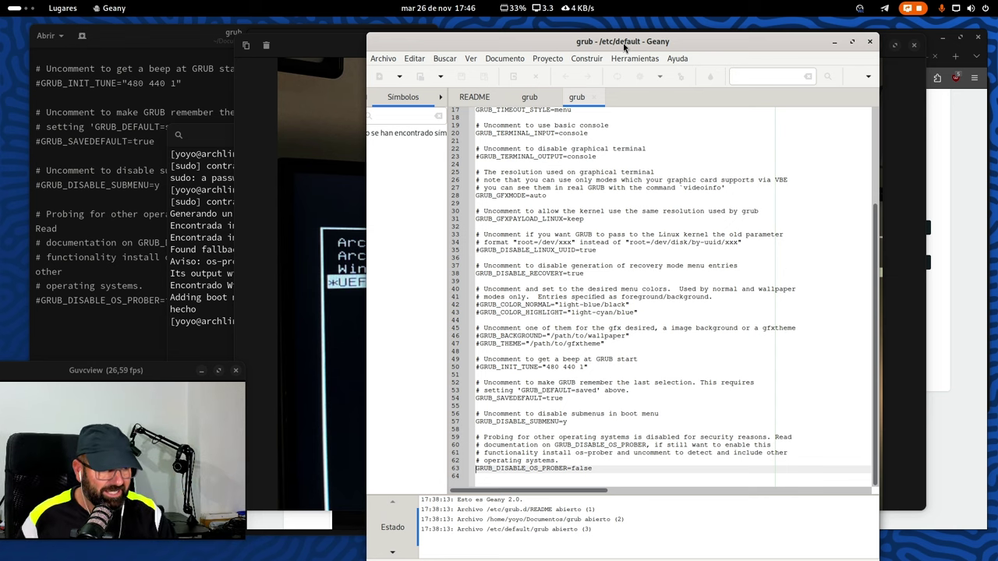
click(869, 43)
click(359, 163)
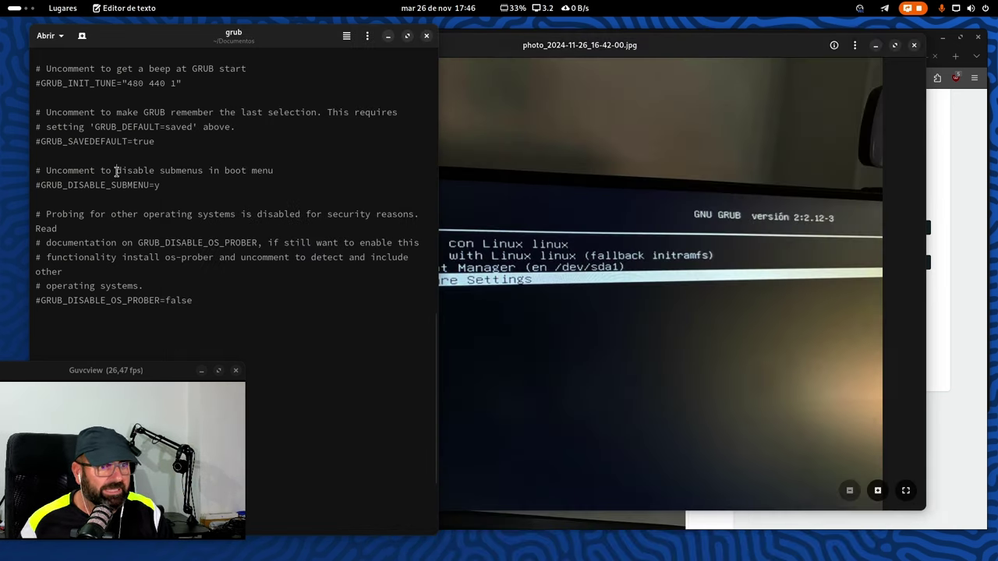
click(426, 36)
click(913, 44)
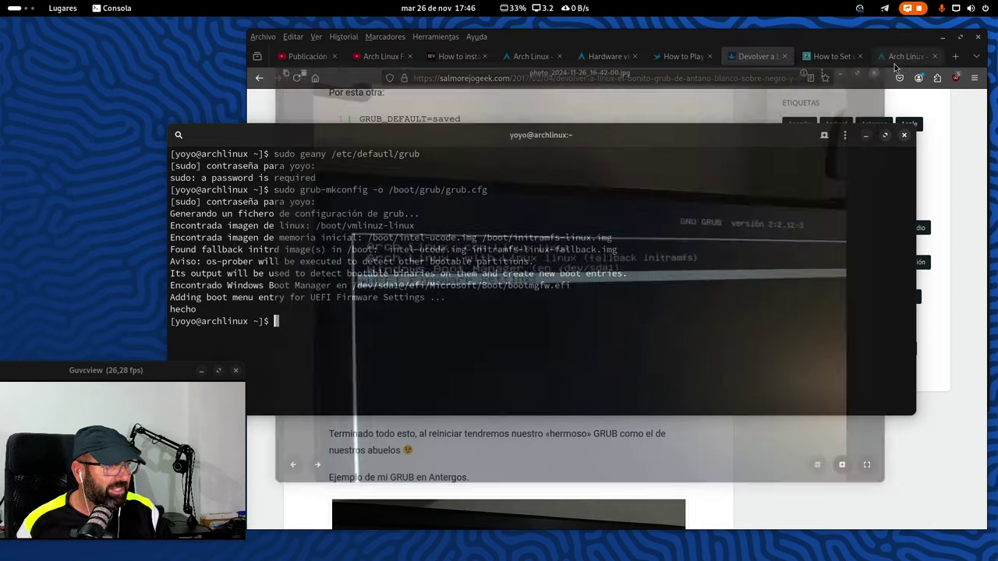
Move the terminal out of the way and show the archlinux.org package search for nvidia in Firefox
drag(659, 138, 642, 310)
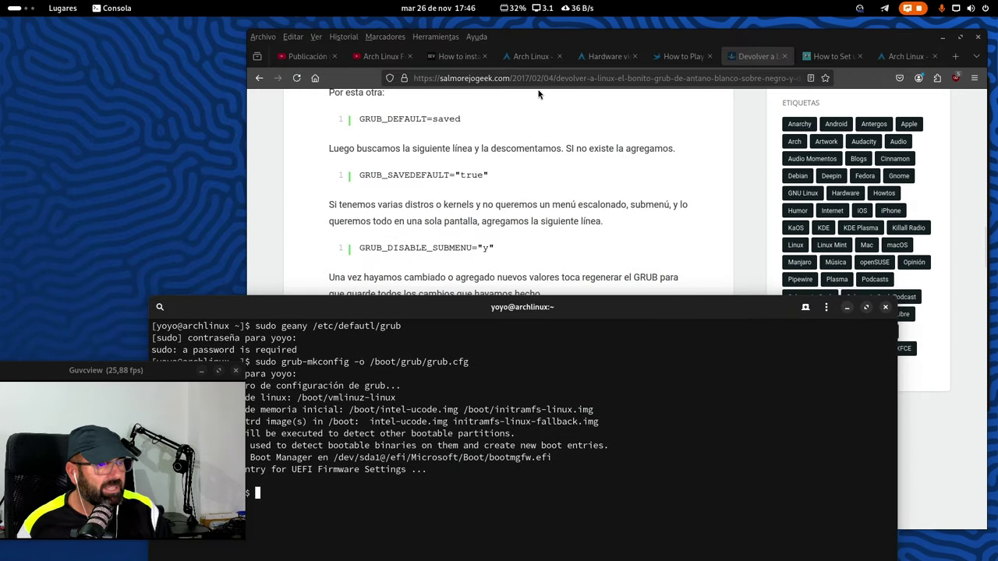
click(261, 185)
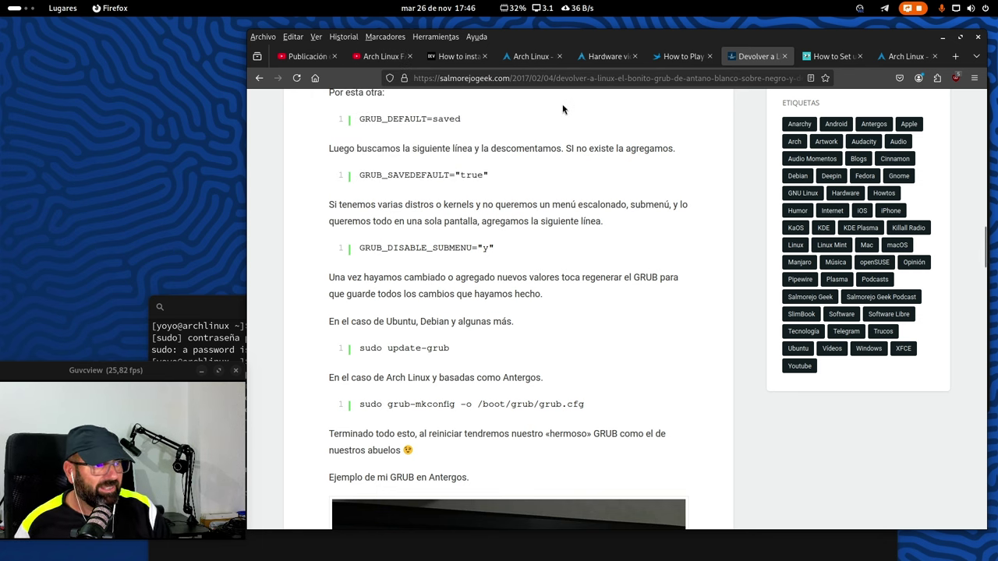
click(533, 57)
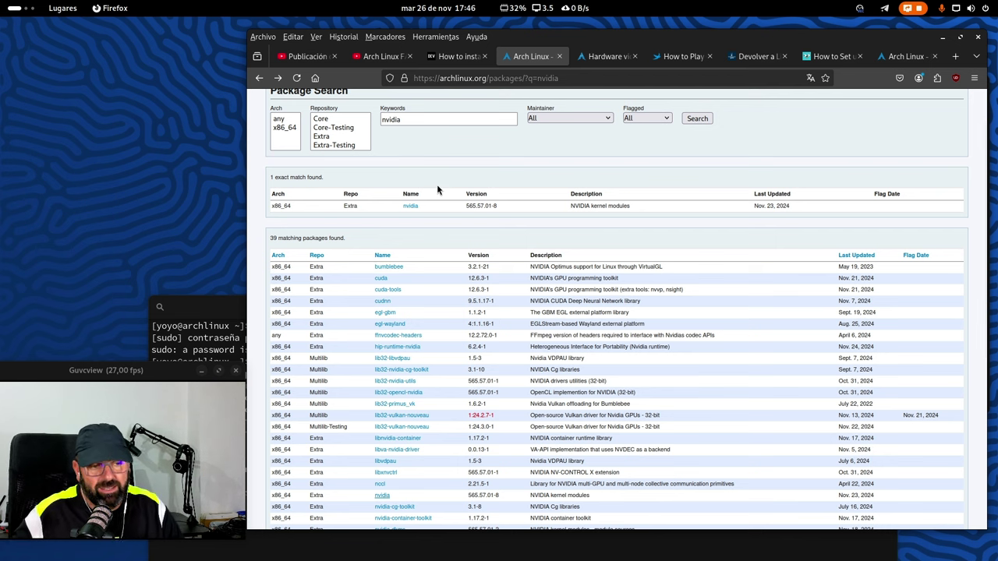
Minimize Firefox and close the file manager window showing the /etc/default folder
click(943, 37)
click(791, 89)
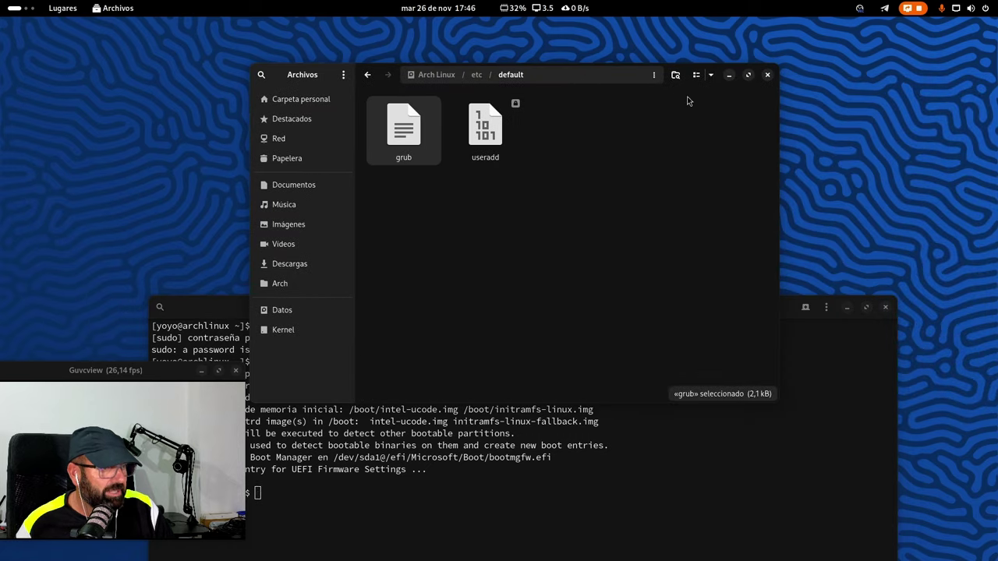
click(767, 75)
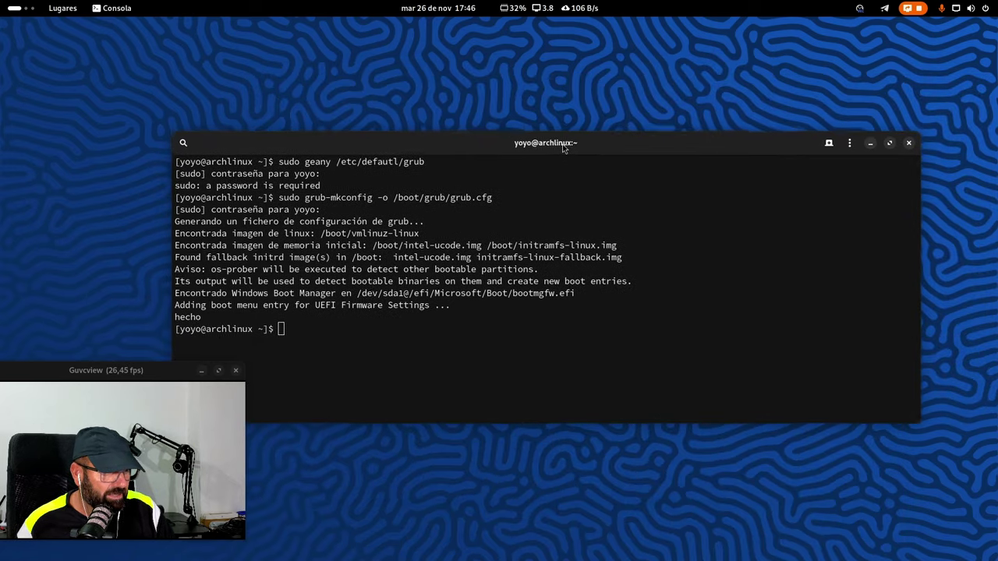
Maximize the terminal window and clear its output with the clear command
click(862, 74)
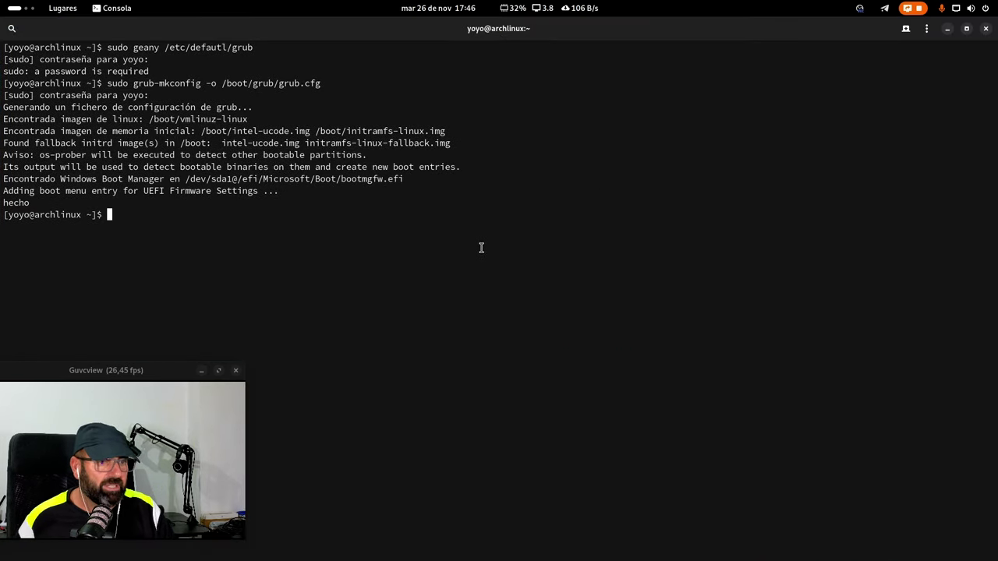
text(clear)
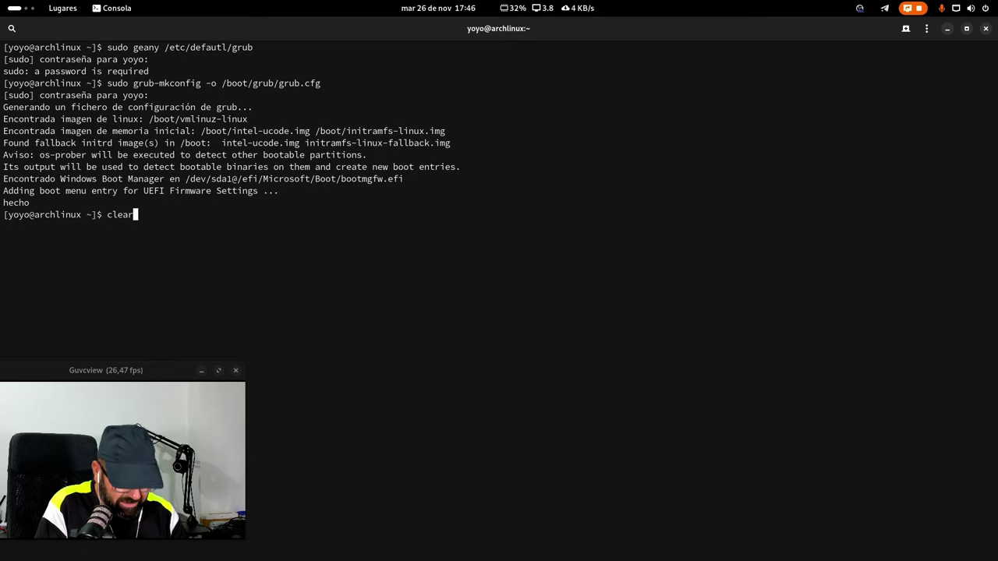
key(Return)
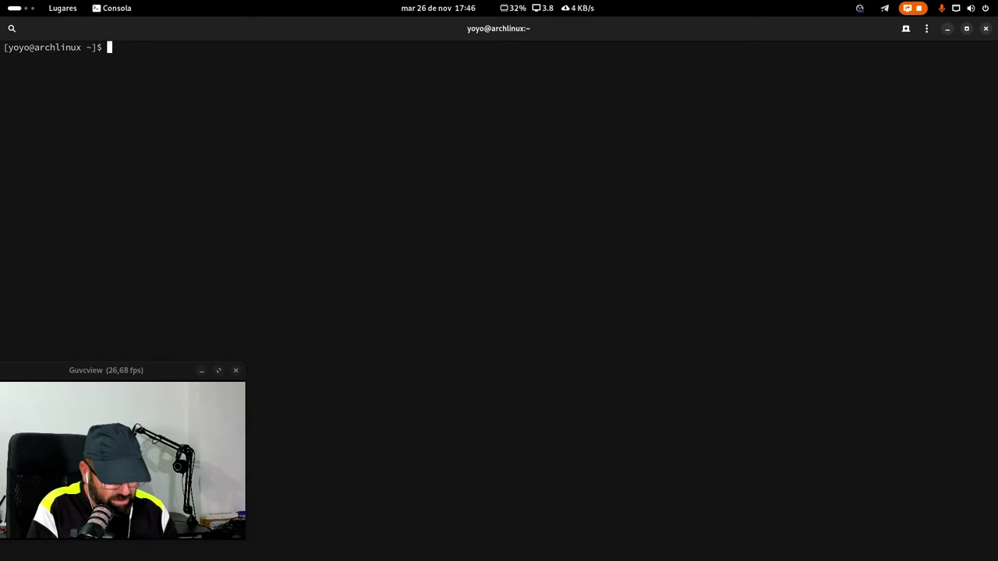
Try to search the Arch repositories for Nvidia packages with pacman -Ssnvidia
text(pacman )
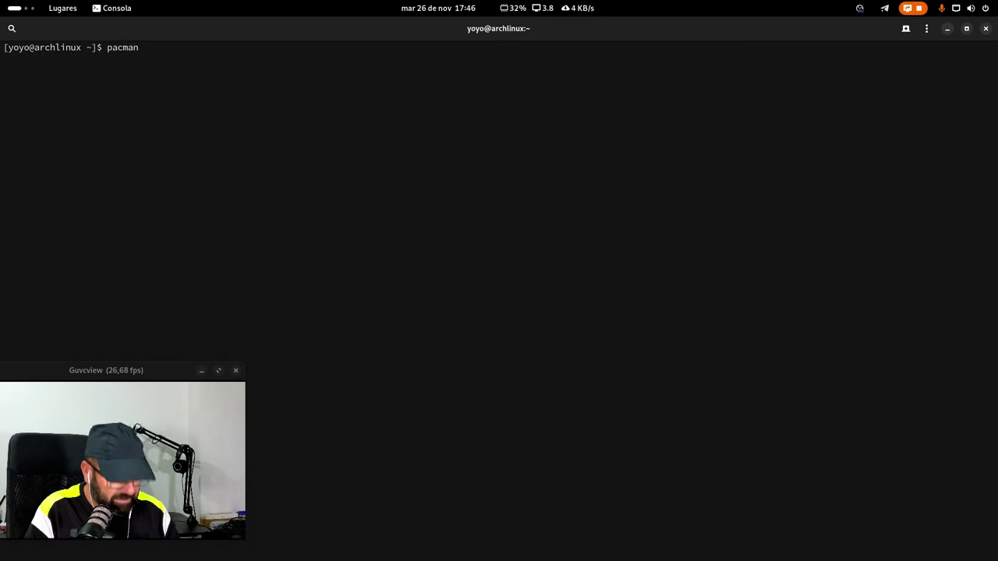
text(-Ss)
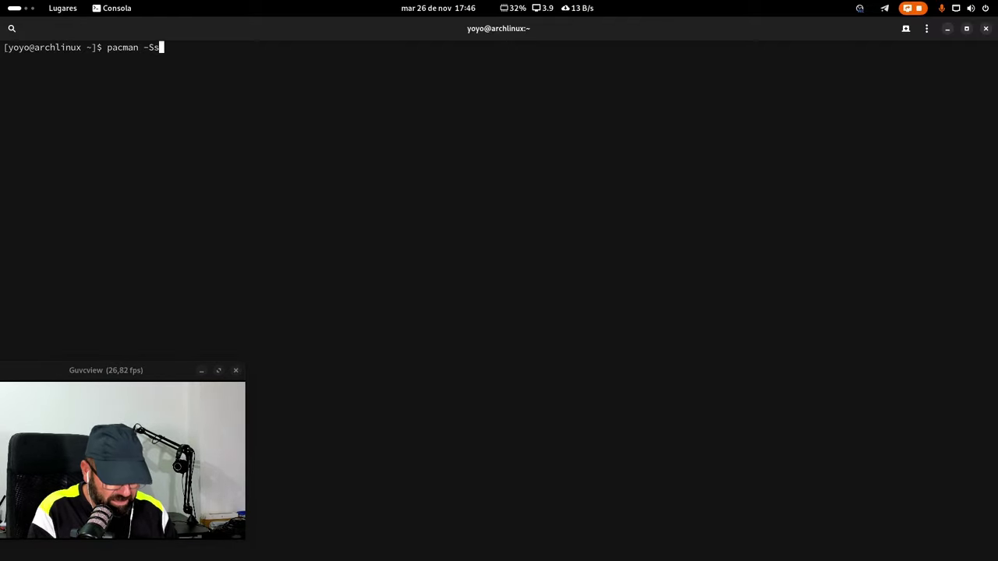
text(snvidia)
key(Return)
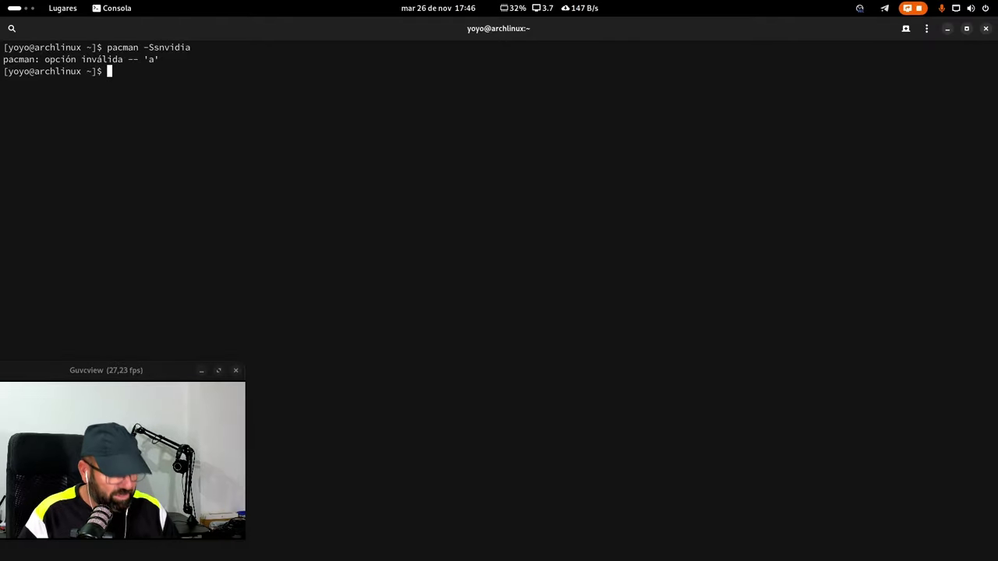
Recall the previous command, correct it to pacman -Ss nvidia, and run it to search the repositories
key(Up)
key(Left)
key(BackSpace)
key(BackSpace)
key(BackSpace)
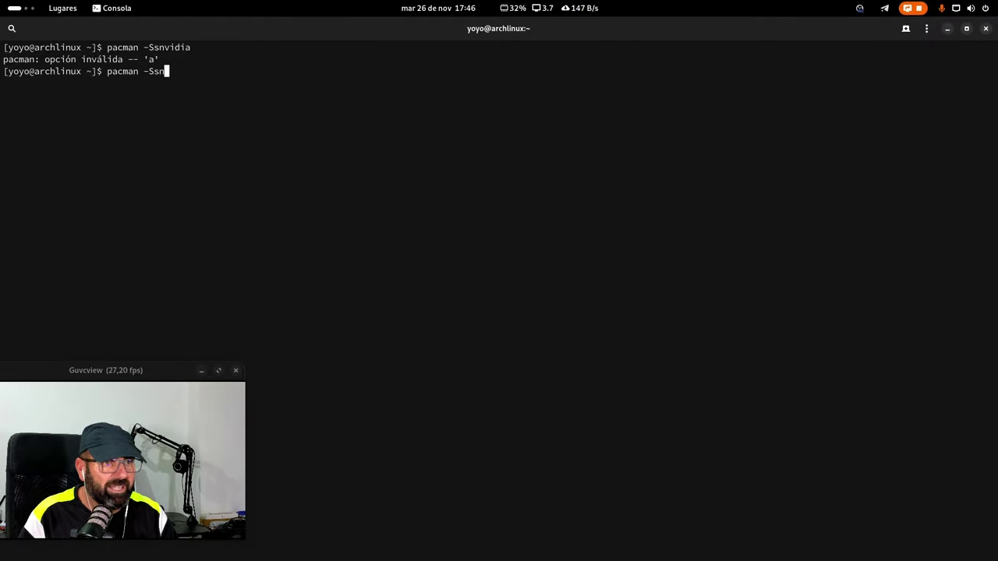
text(nvidia)
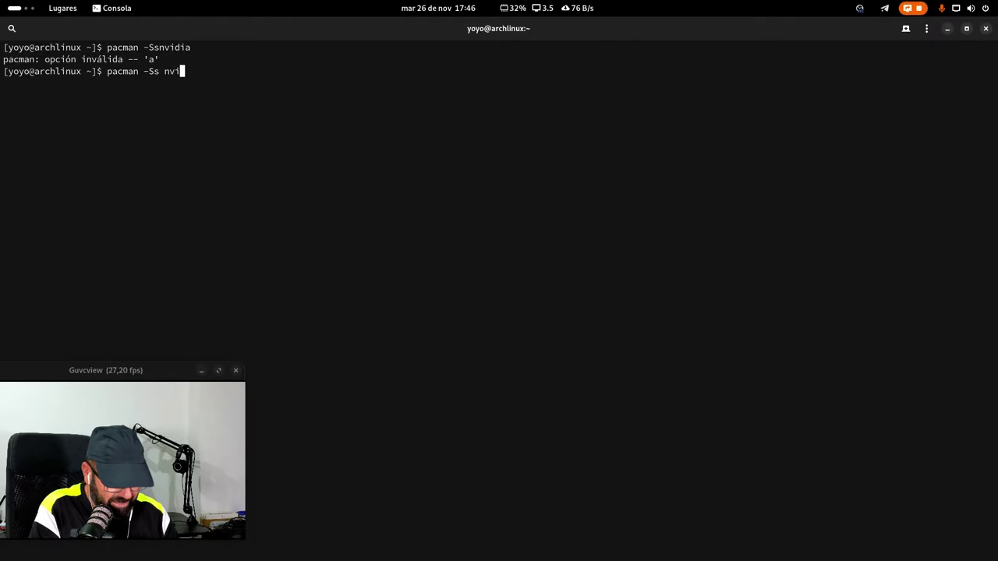
key(Return)
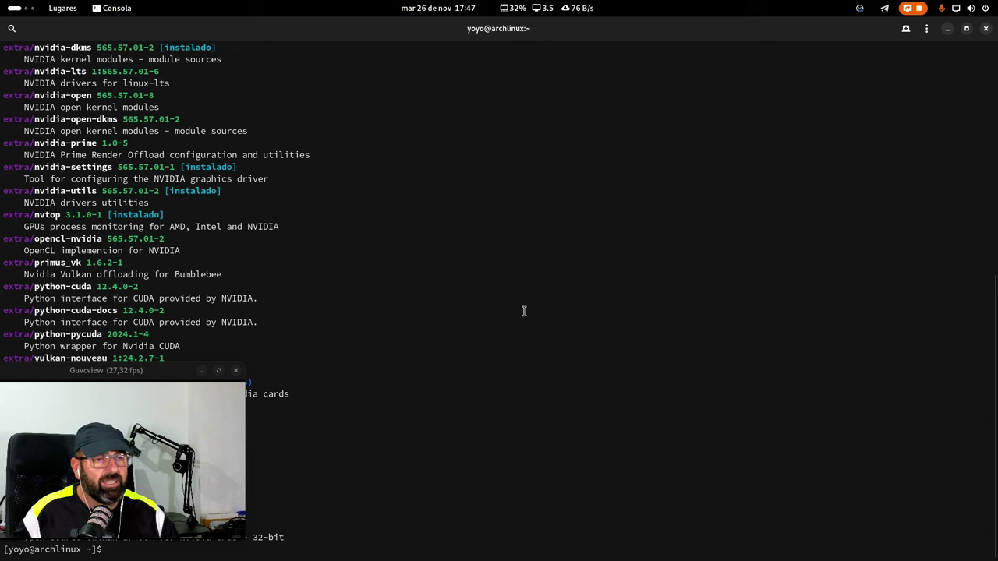
Move the webcam window off the package list and highlight the [instalado] mark of egl-gbm near the start of the results
drag(144, 382, 575, 371)
scroll(185, 261, up, 9)
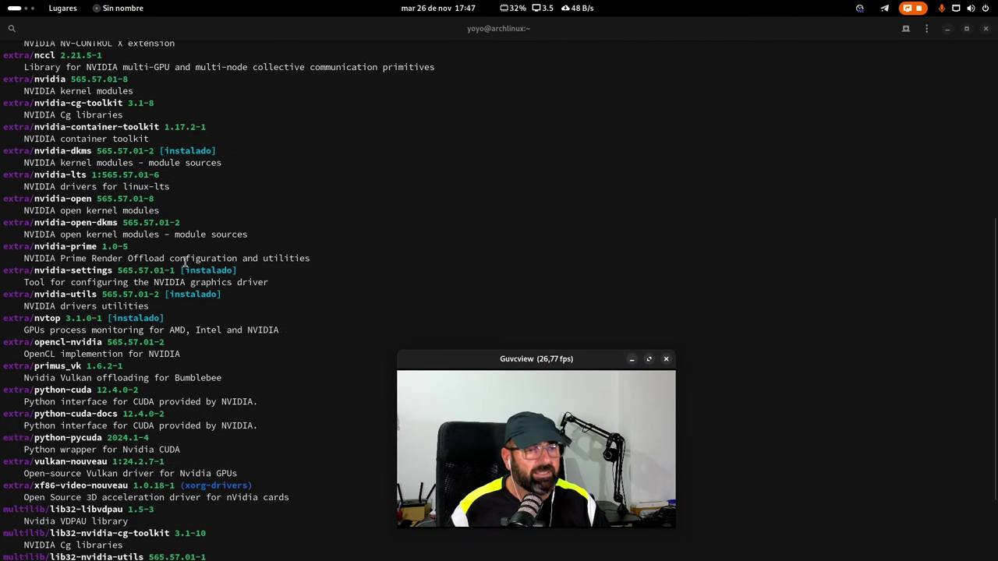
scroll(185, 261, up, 3)
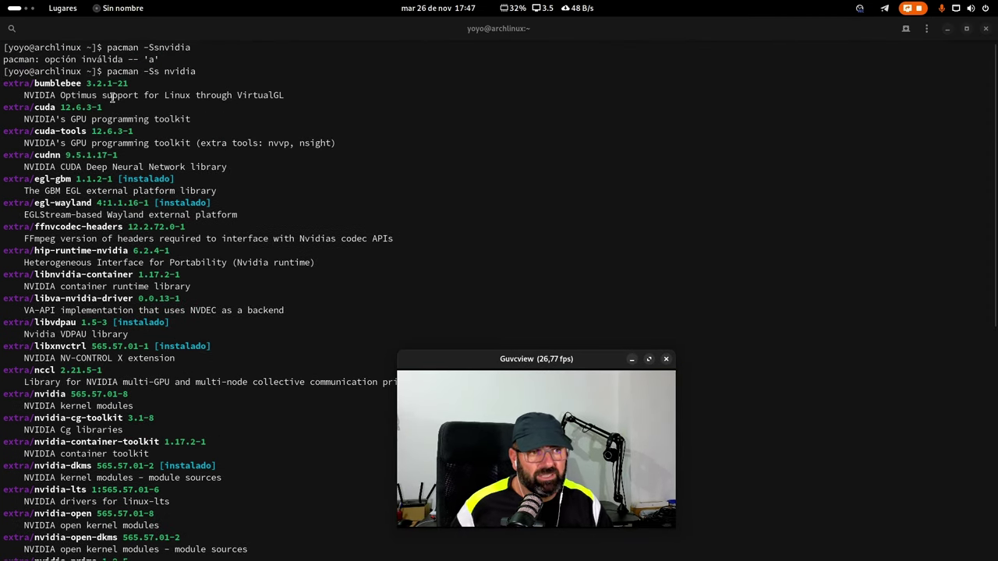
click(185, 182)
drag(185, 181, 122, 179)
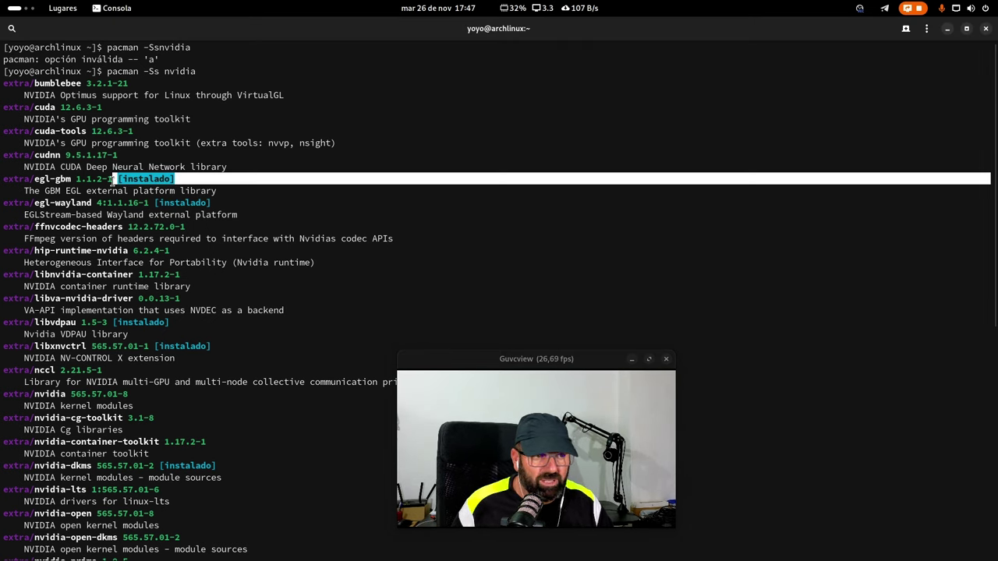
click(287, 96)
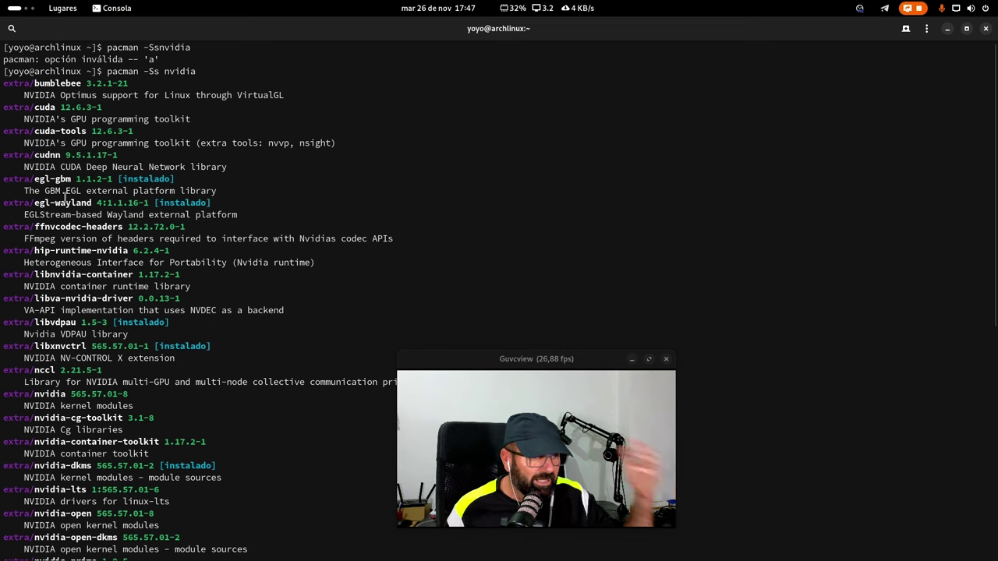
Move the webcam window farther from the results and highlight the extra/nvidia-dkms package line
drag(439, 356, 560, 251)
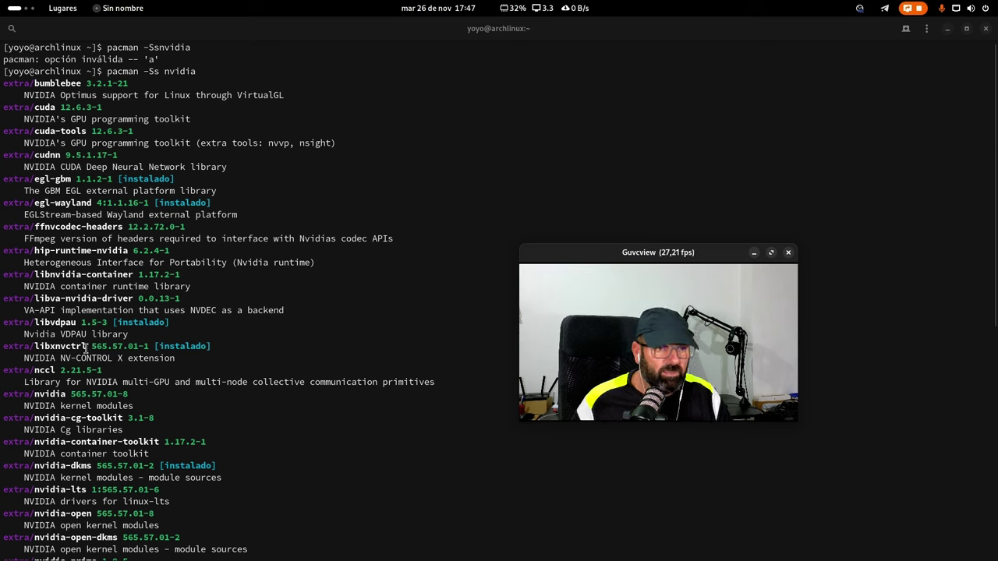
scroll(199, 335, down, 3)
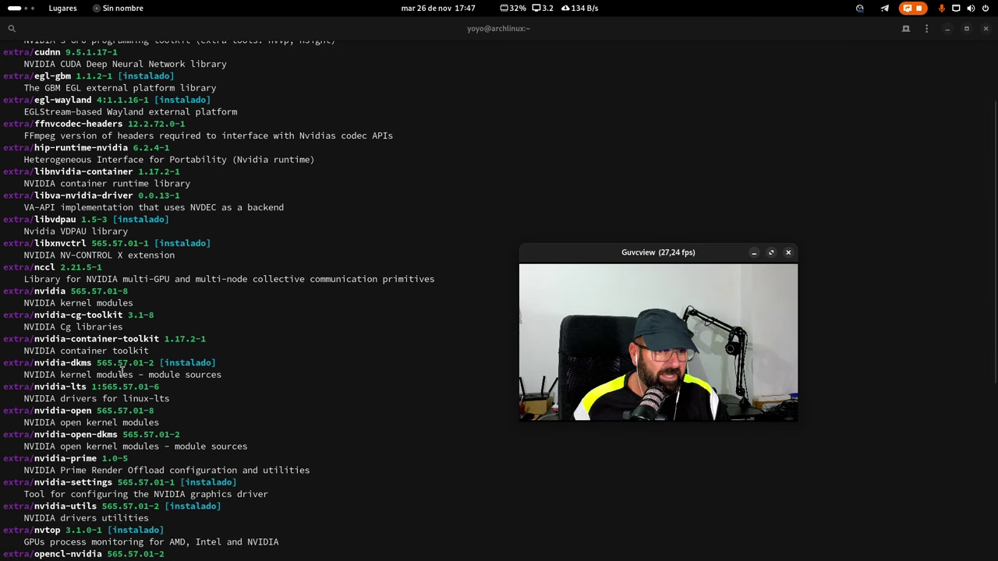
drag(222, 364, 1, 363)
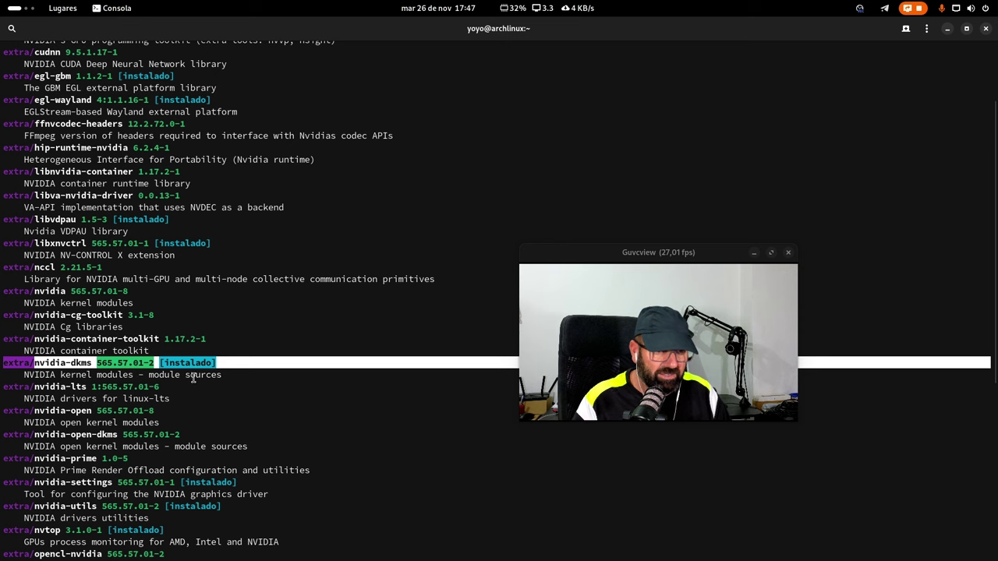
click(256, 372)
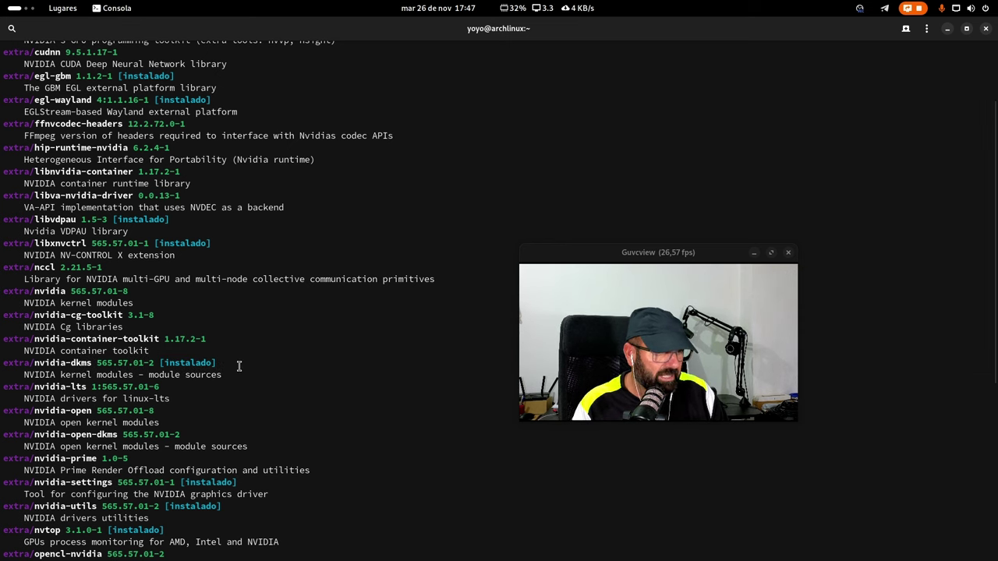
drag(239, 363, 7, 362)
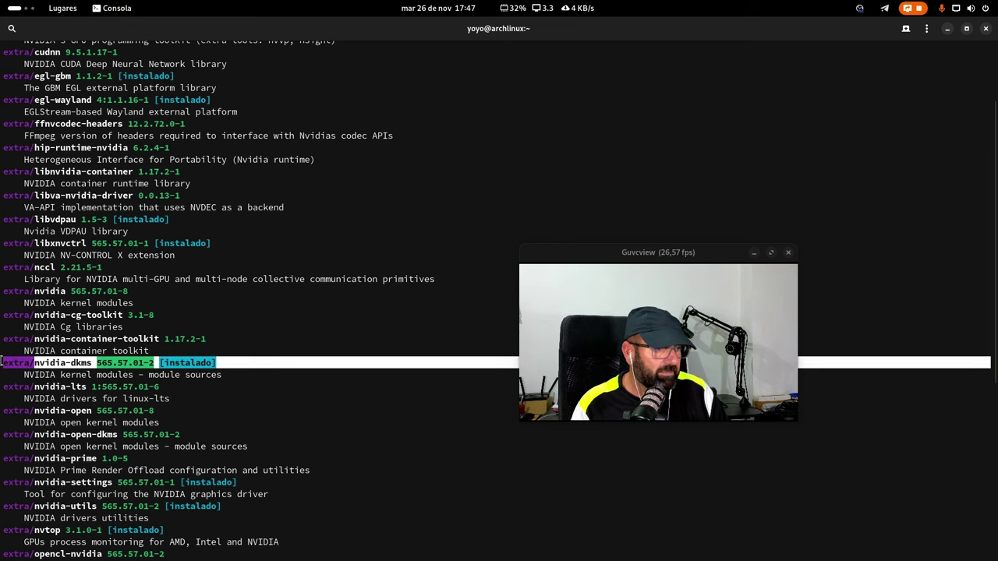
click(218, 409)
Highlight the installed nvidia-settings package line and then the nvtop line further down the results
scroll(218, 411, down, 5)
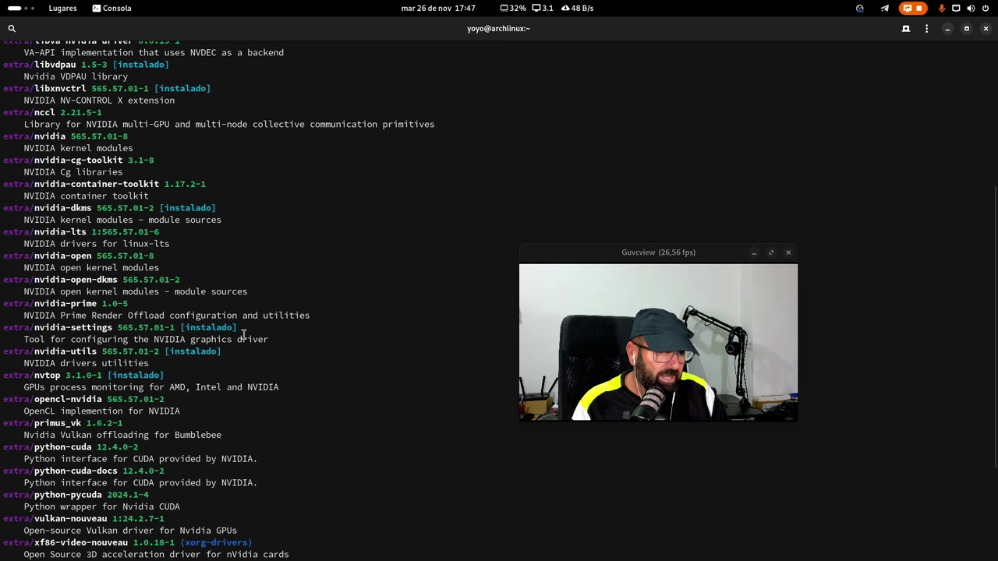
drag(261, 327, 3, 327)
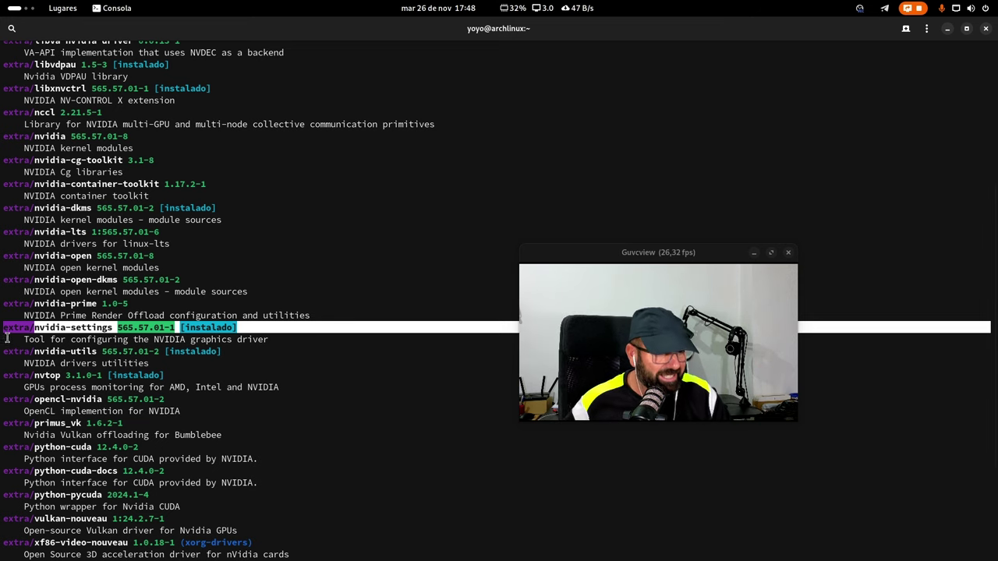
click(264, 374)
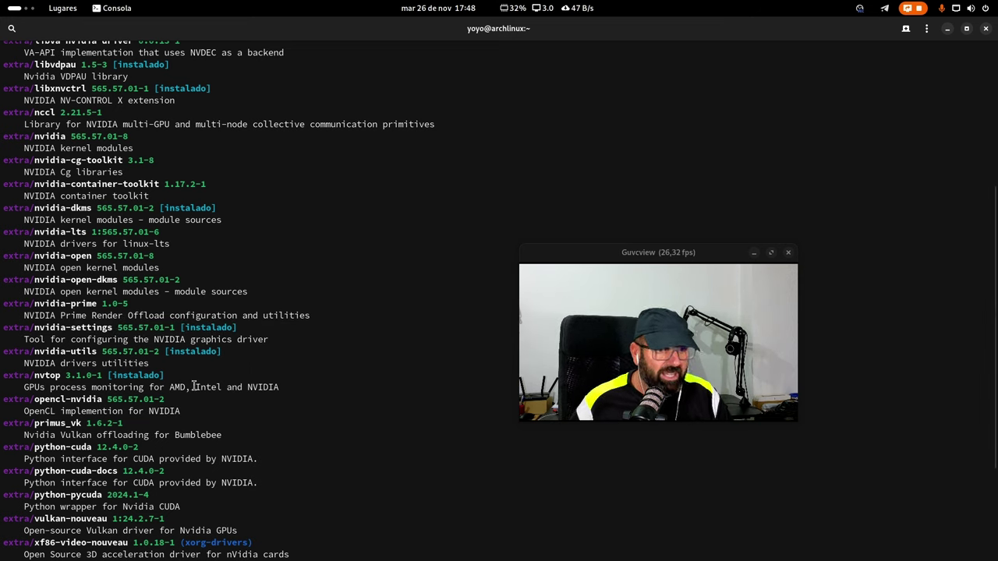
drag(168, 375, 24, 371)
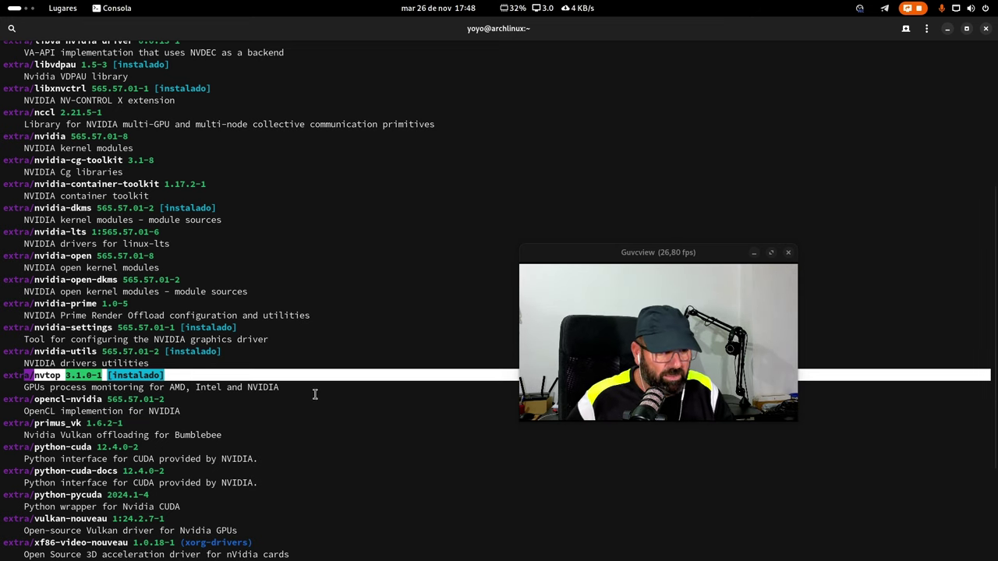
Highlight the extra/xf86-video-nouveau package line near the end of the search results and look over the surrounding packages
click(282, 473)
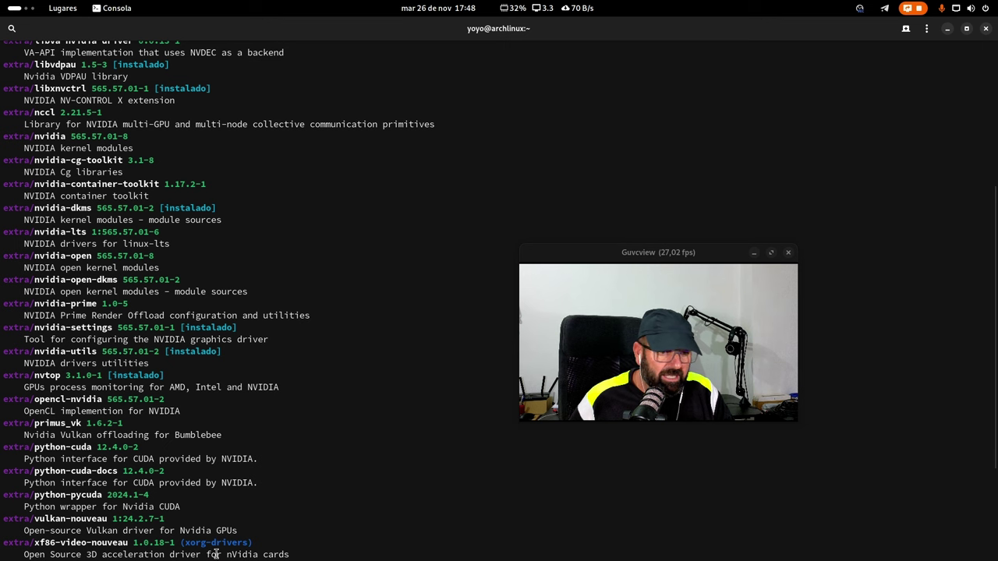
scroll(288, 472, down, 4)
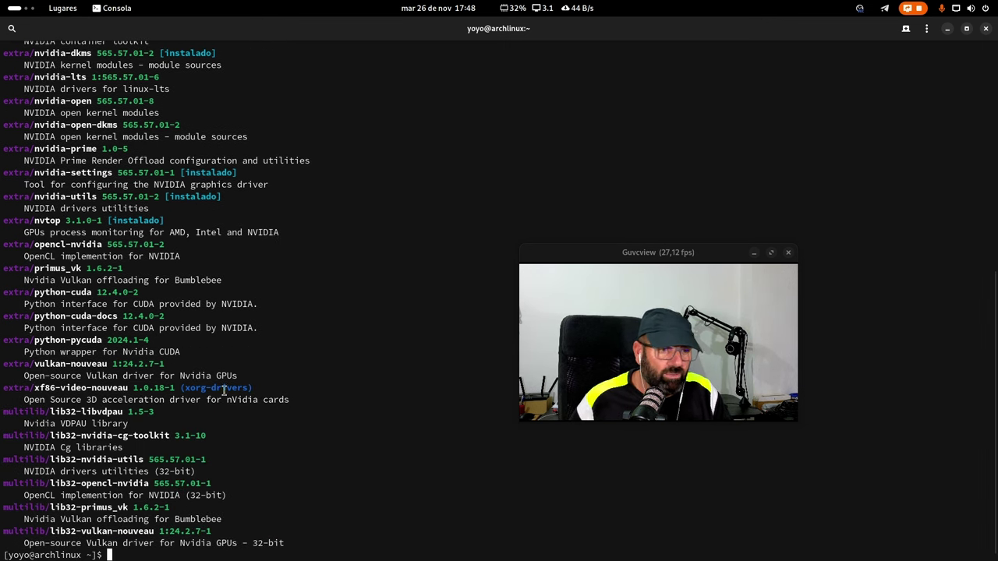
drag(256, 388, 1, 388)
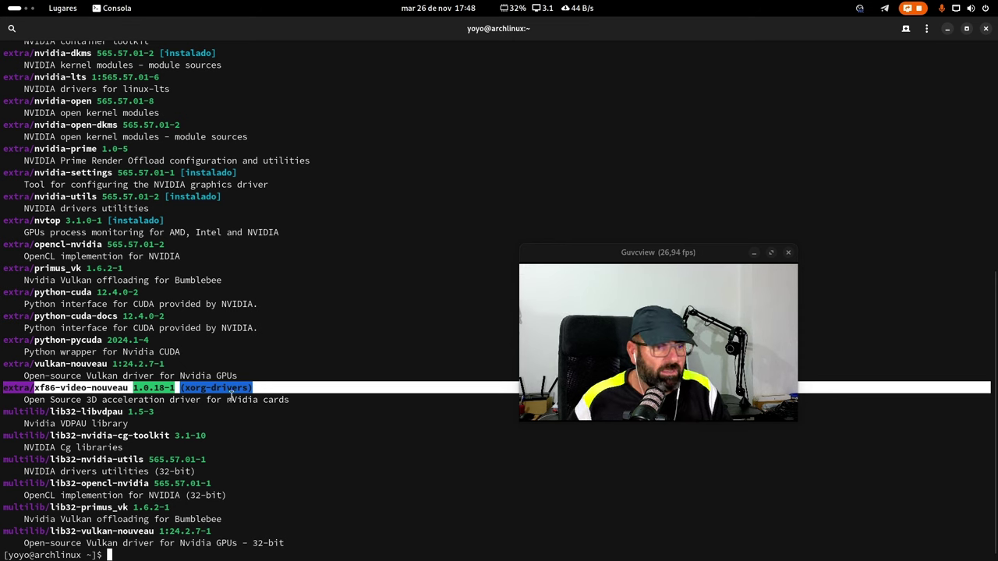
click(274, 384)
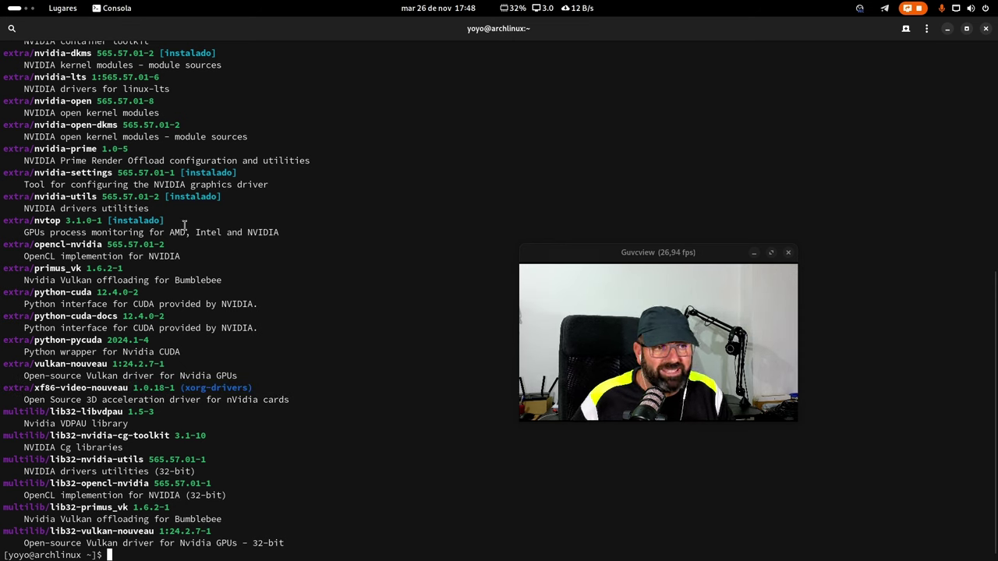
drag(256, 387, 1, 384)
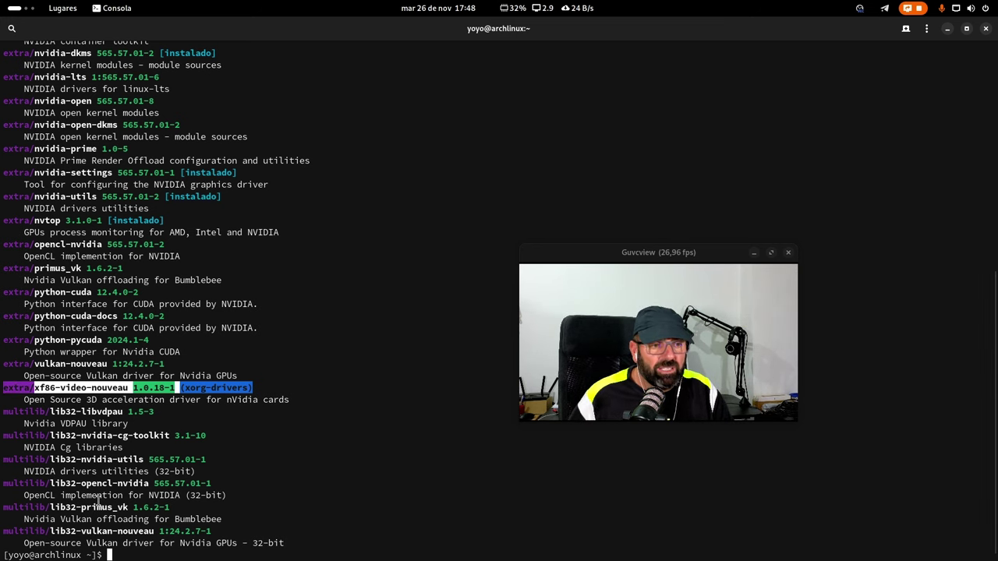
scroll(103, 472, up, 7)
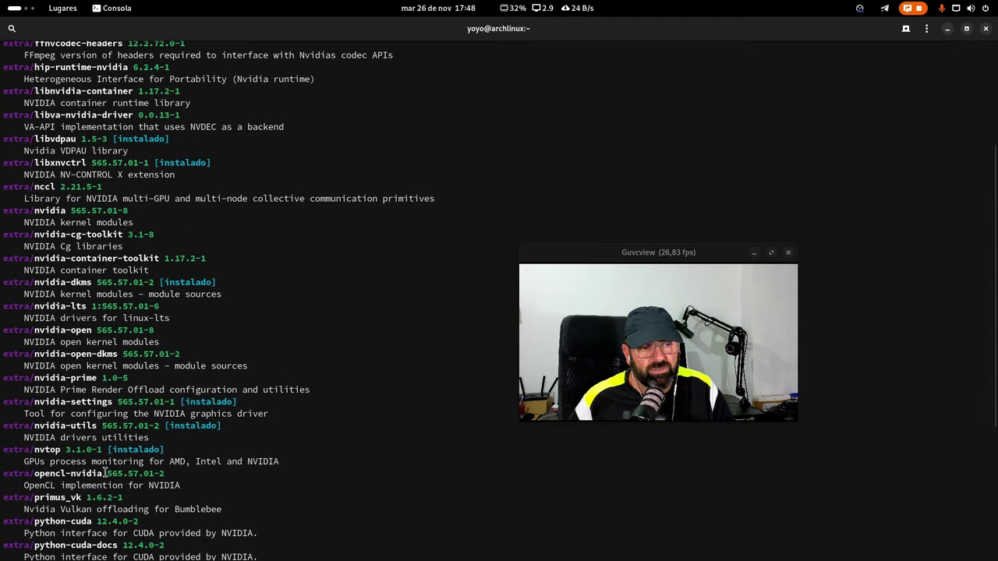
scroll(103, 472, down, 7)
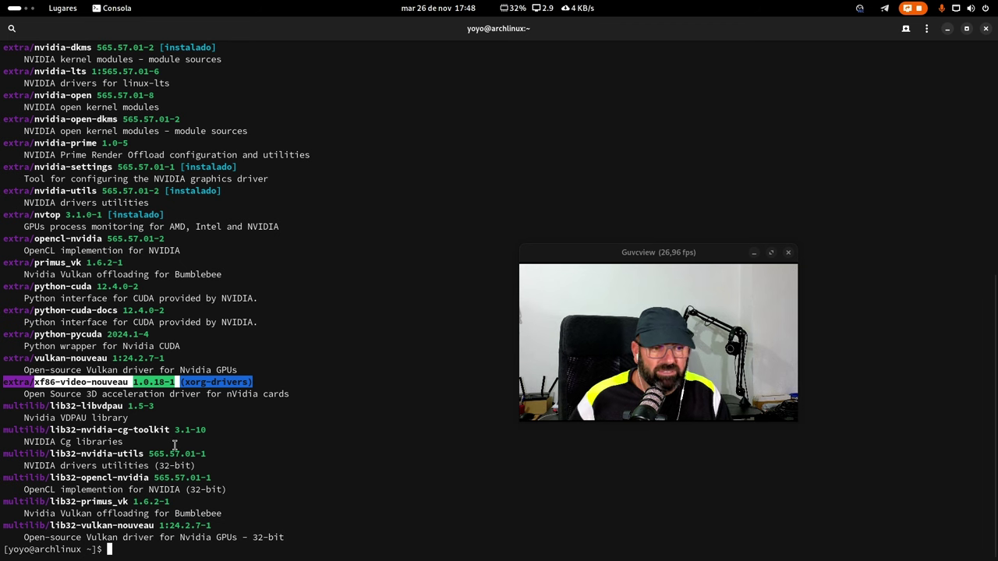
Move the webcam window closer to the package list and highlight the extra/cuda line near the start of the results
scroll(175, 445, up, 12)
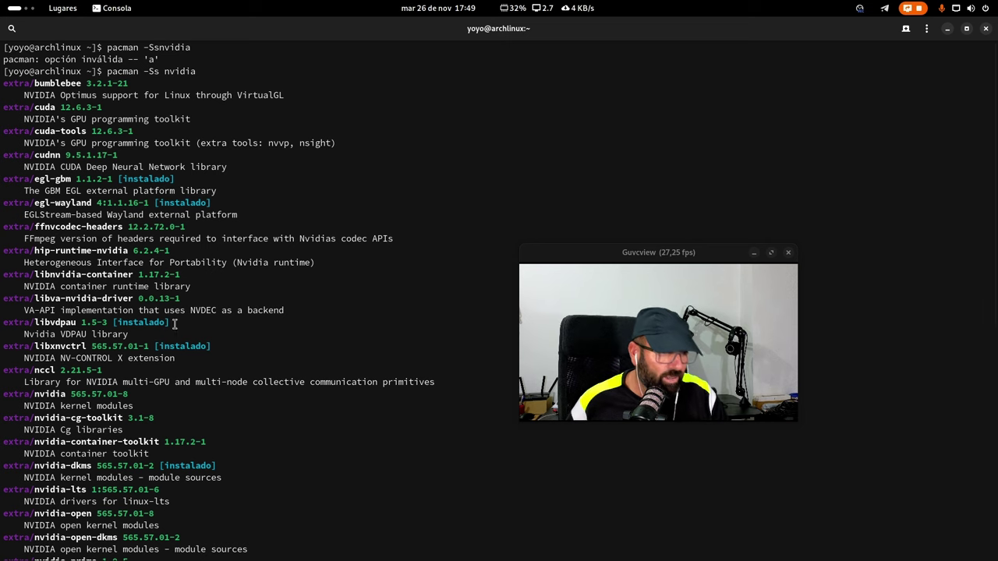
drag(628, 260, 360, 301)
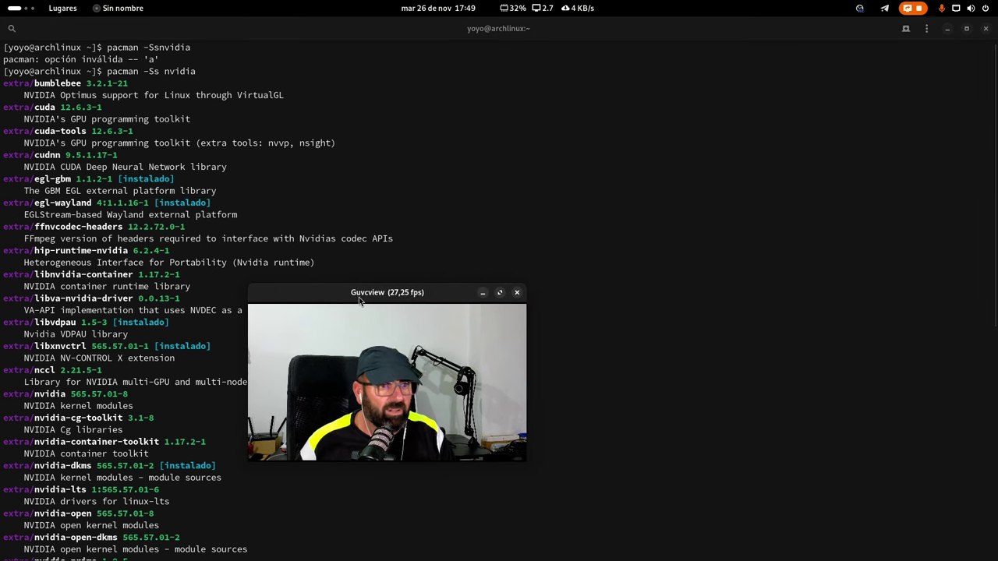
click(109, 110)
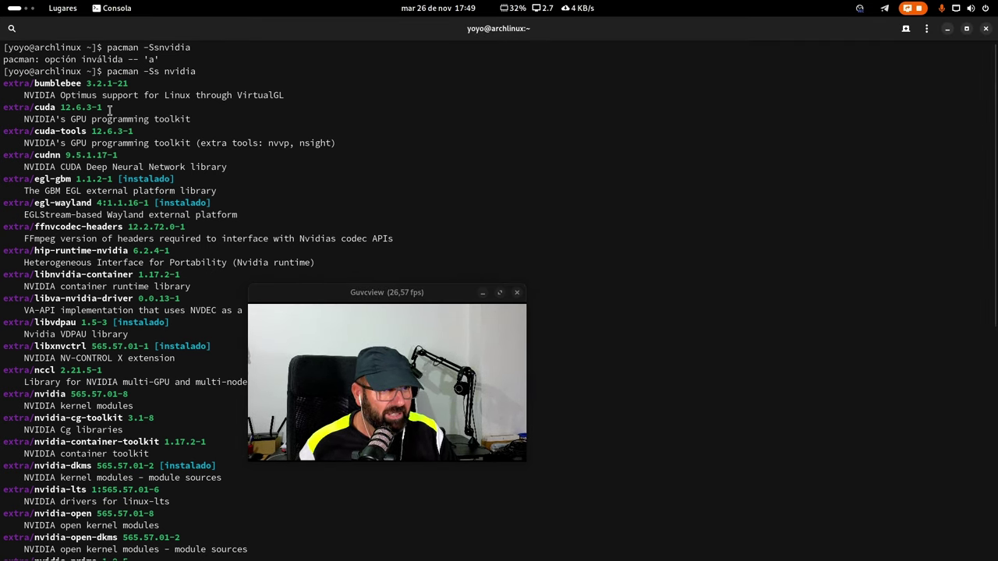
drag(109, 110, 2, 102)
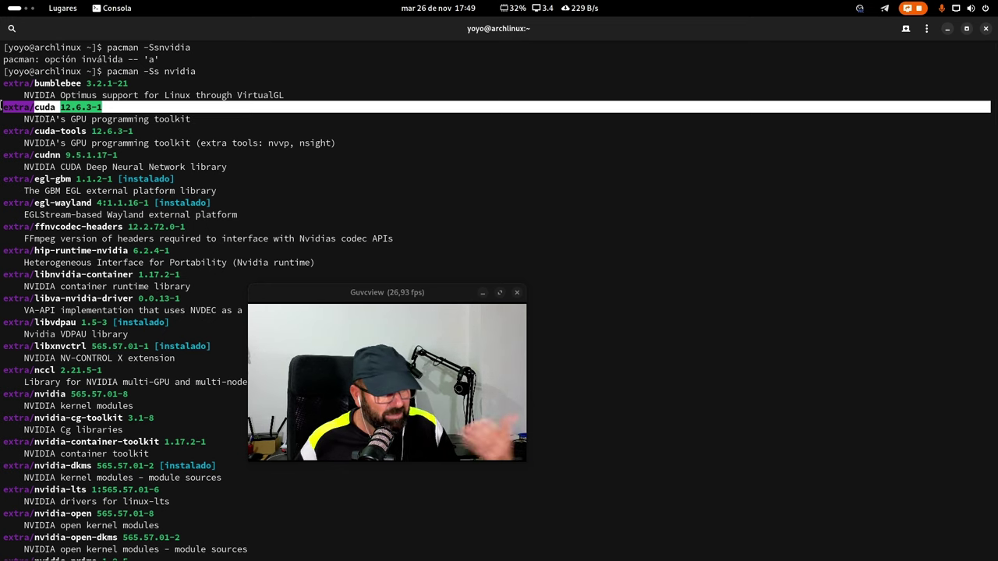
click(896, 66)
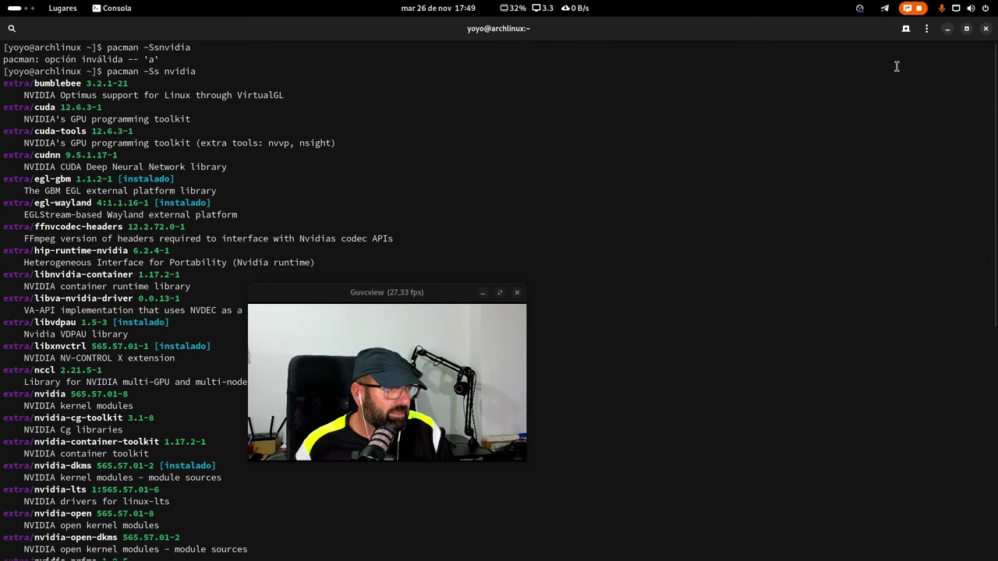
Clear away the console with the package list and open a fresh console window
click(948, 28)
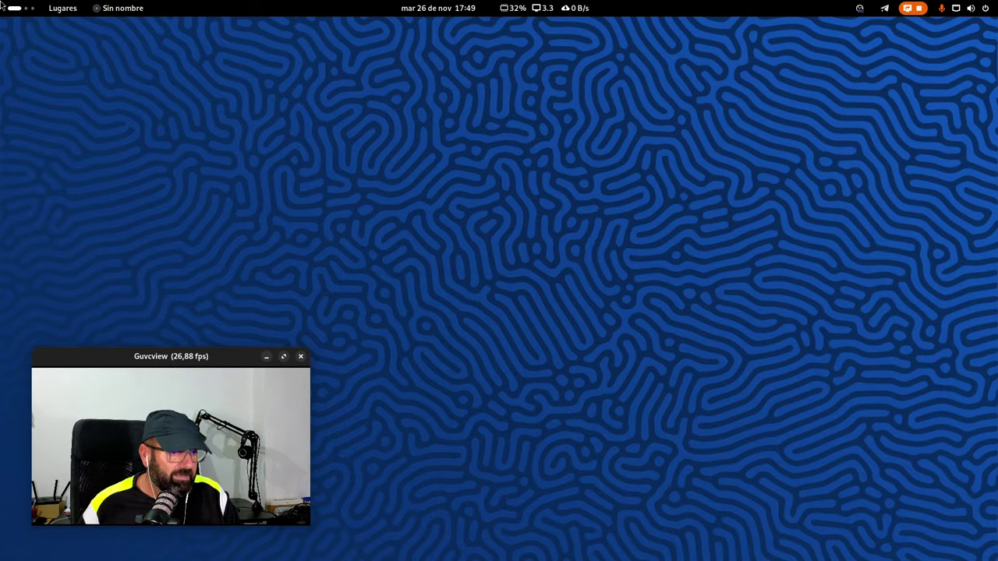
mouse_move(2, 5)
click(445, 440)
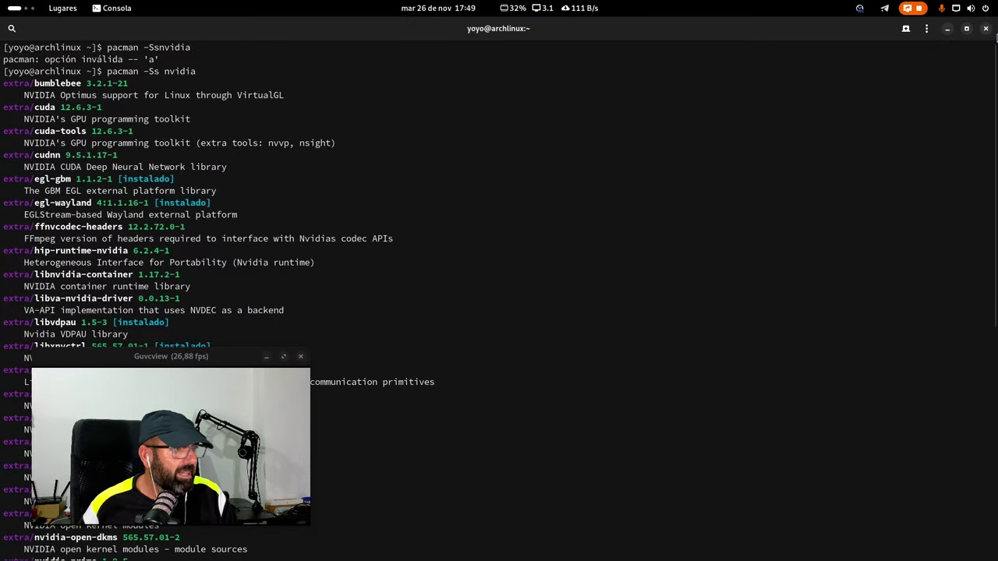
click(947, 28)
mouse_move(1, 5)
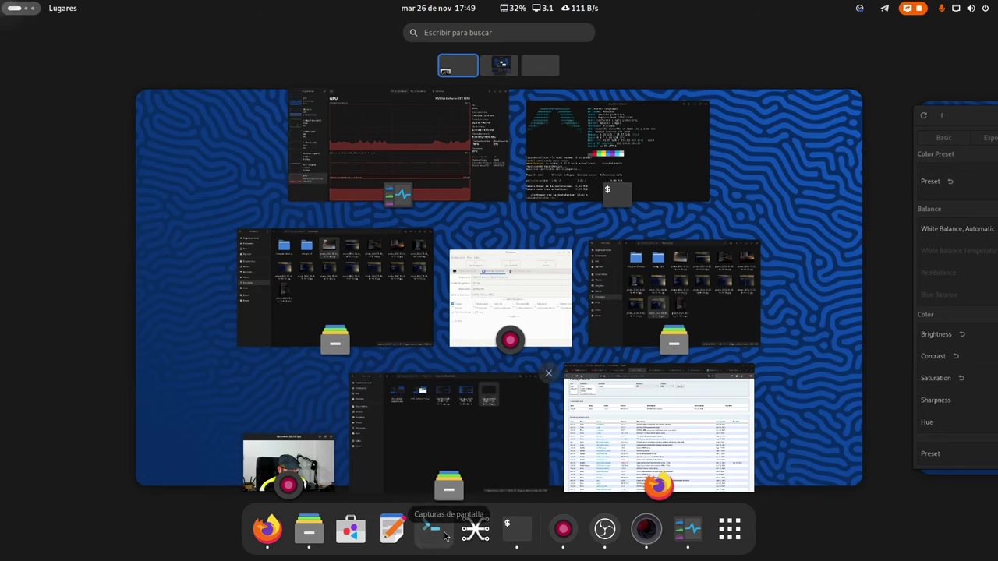
click(414, 218)
key(ctrl+alt+t)
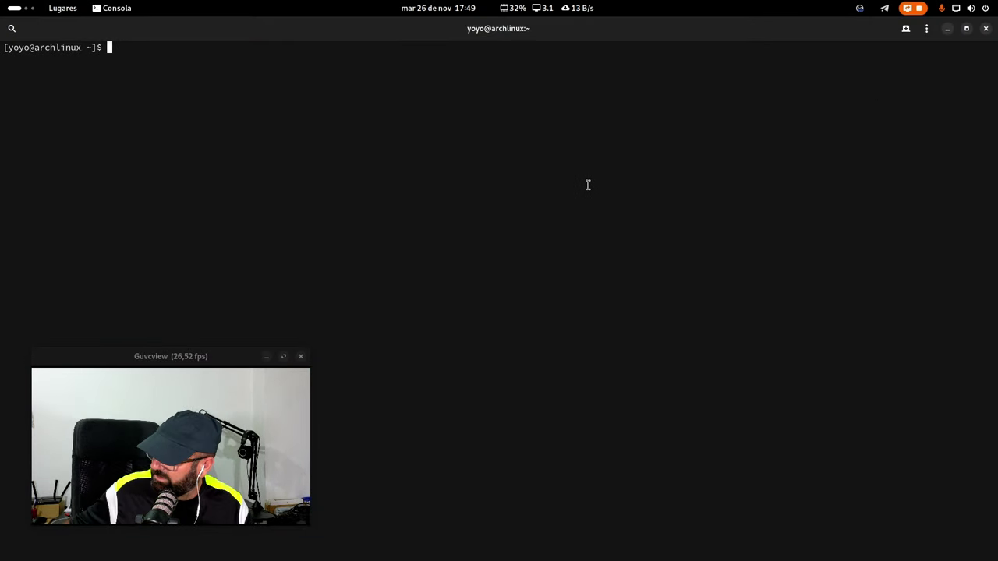
Run nvidia-smi to display the graphics card status and its processes
text(n)
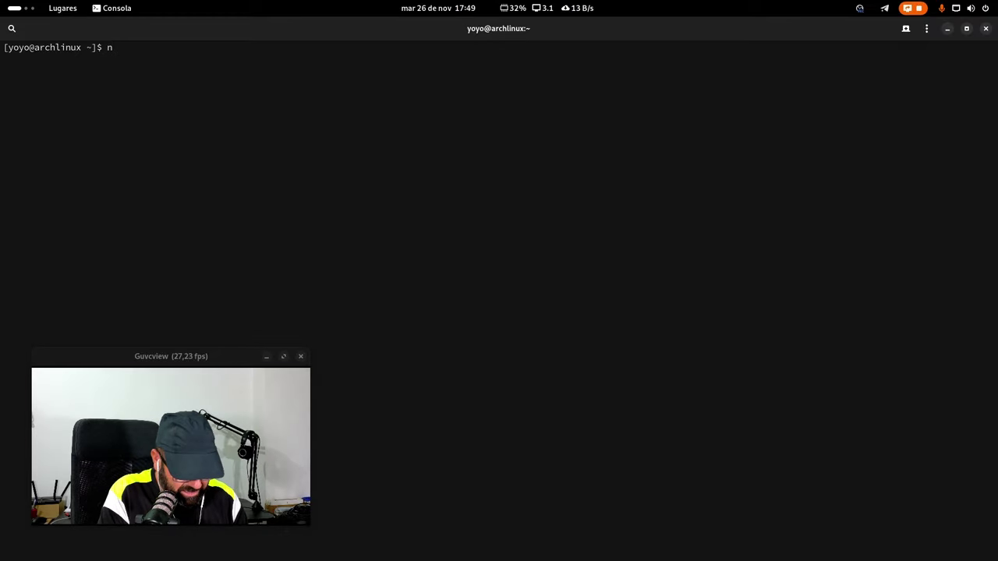
text(vidia-smi)
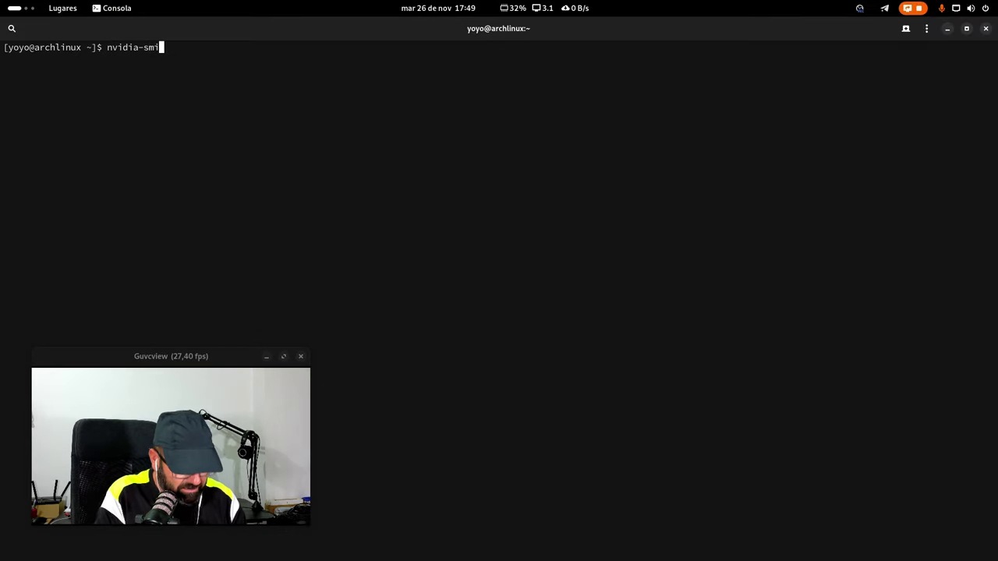
key(Return)
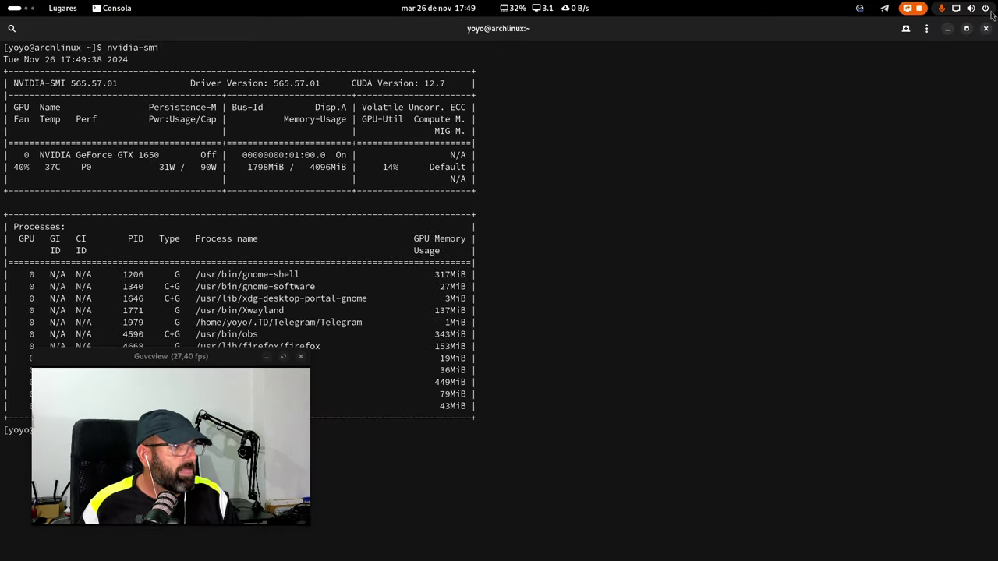
Restore the console from full screen, enlarge it to fit the whole nvidia-smi output, and place it beside the webcam window
click(966, 28)
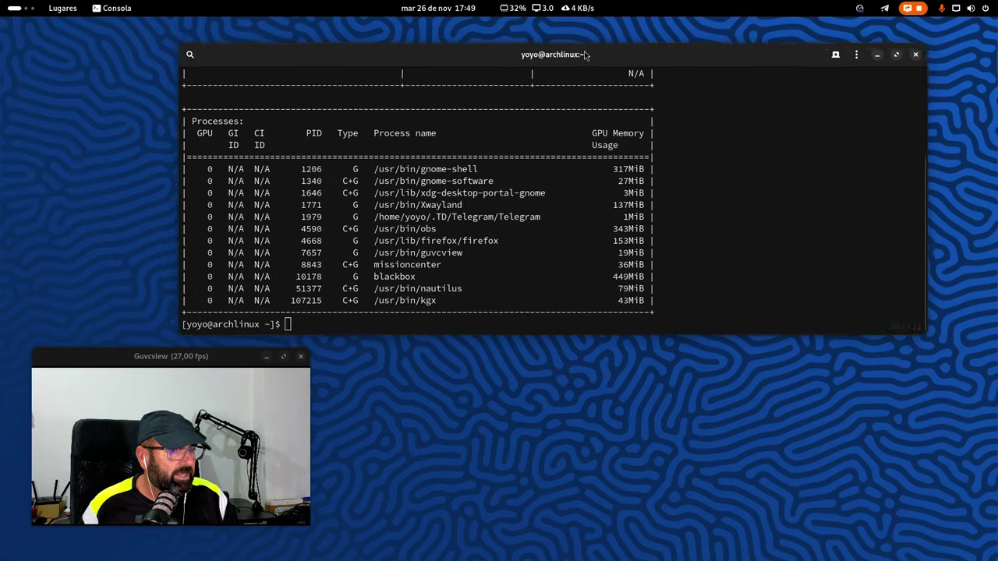
drag(957, 336, 841, 536)
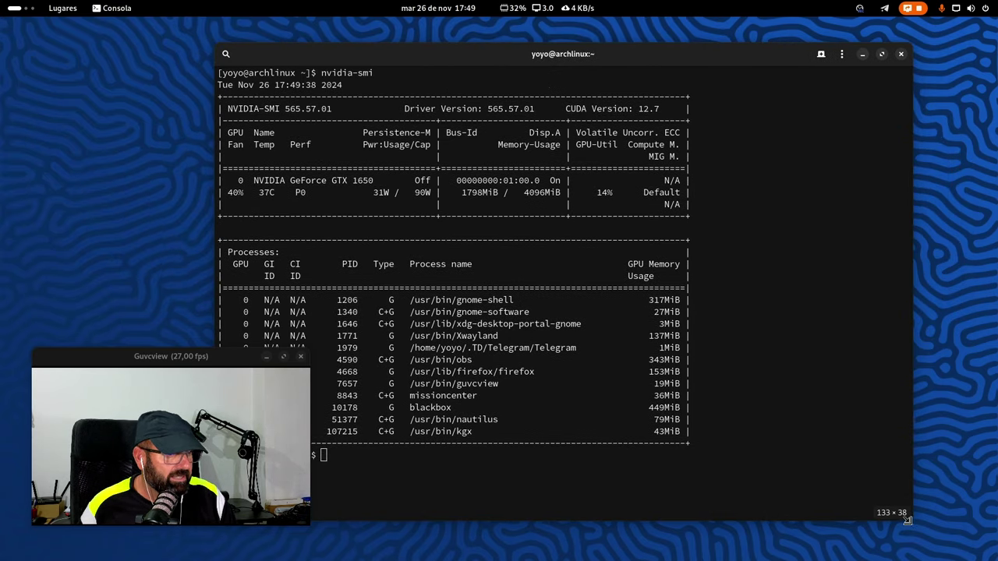
drag(455, 45, 570, 25)
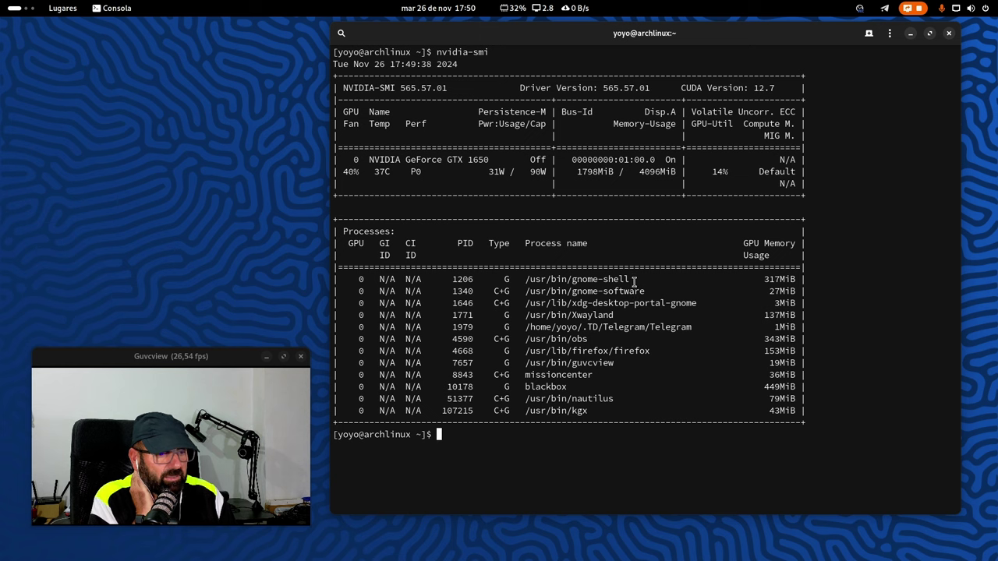
Search the desktop for nv, launch NVIDIA Settings, and enlarge its window over the console
key(super)
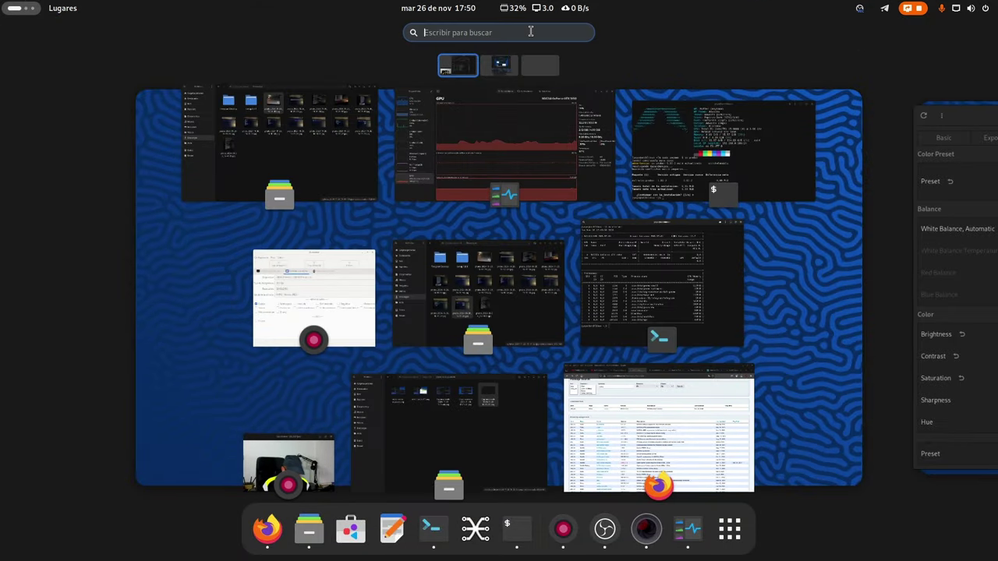
text(nv)
key(Right)
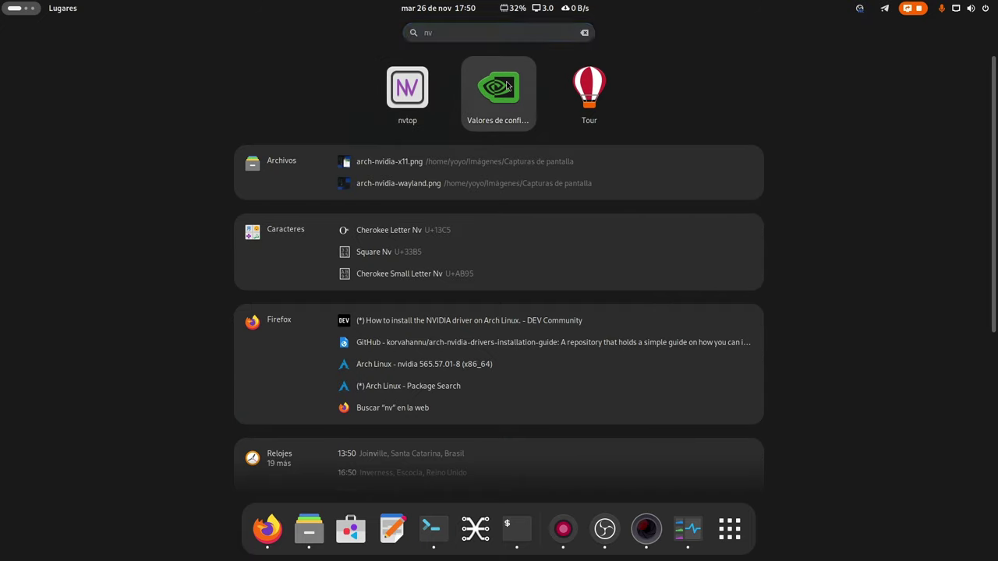
key(Return)
click(206, 10)
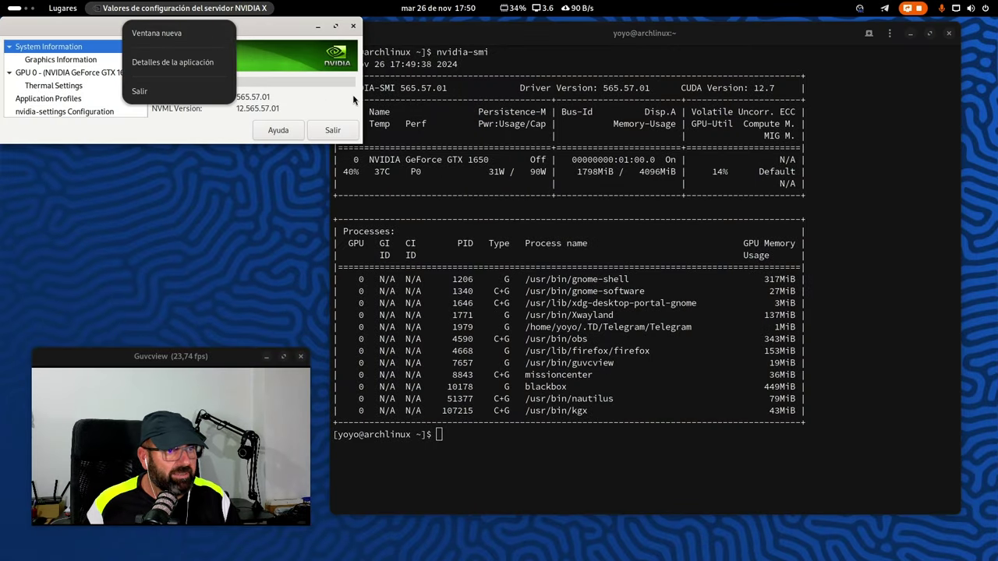
click(263, 37)
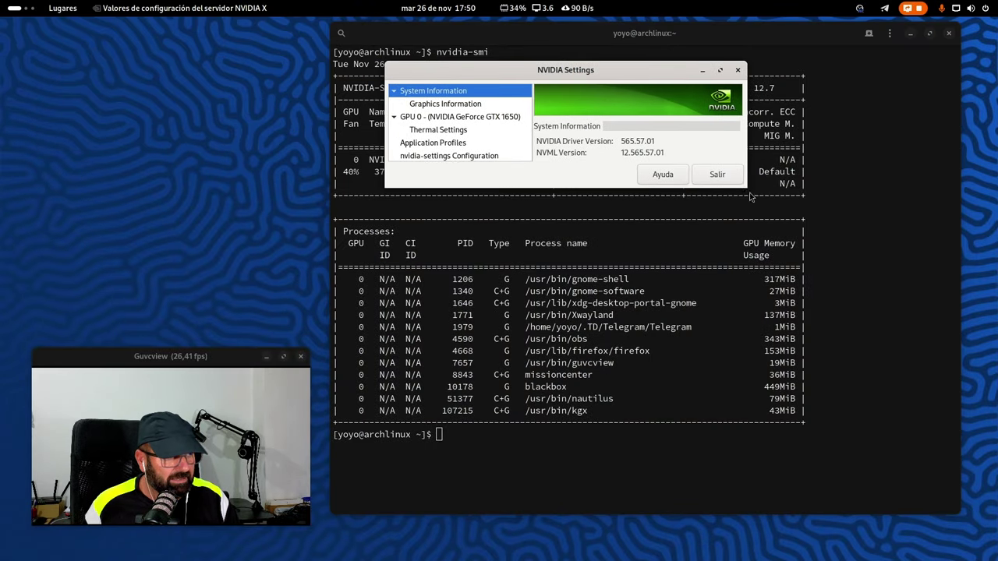
drag(751, 197, 809, 351)
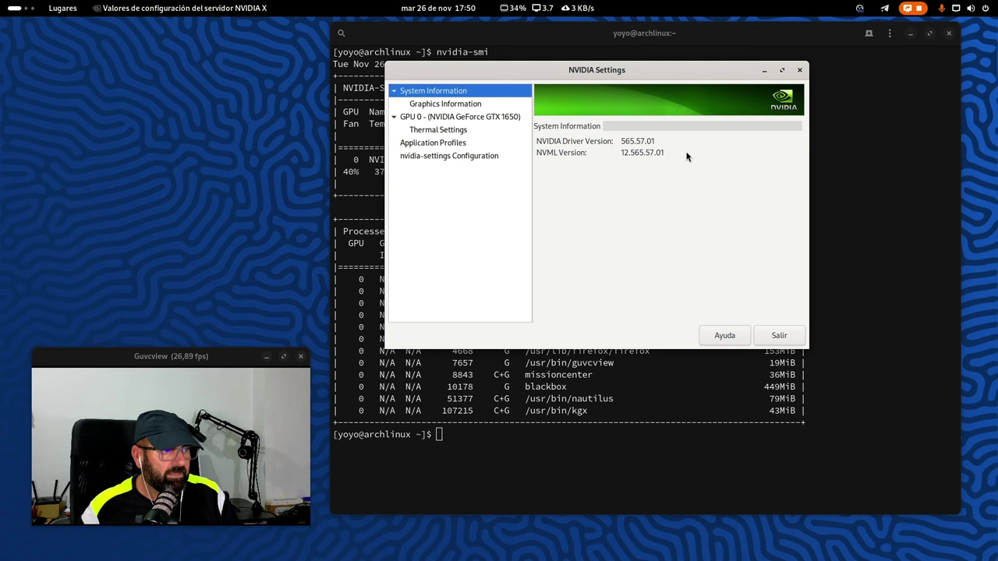
Review the graphics information, GPU 0, thermal, application profile and nvidia-settings configuration pages, then quit NVIDIA Settings
click(471, 106)
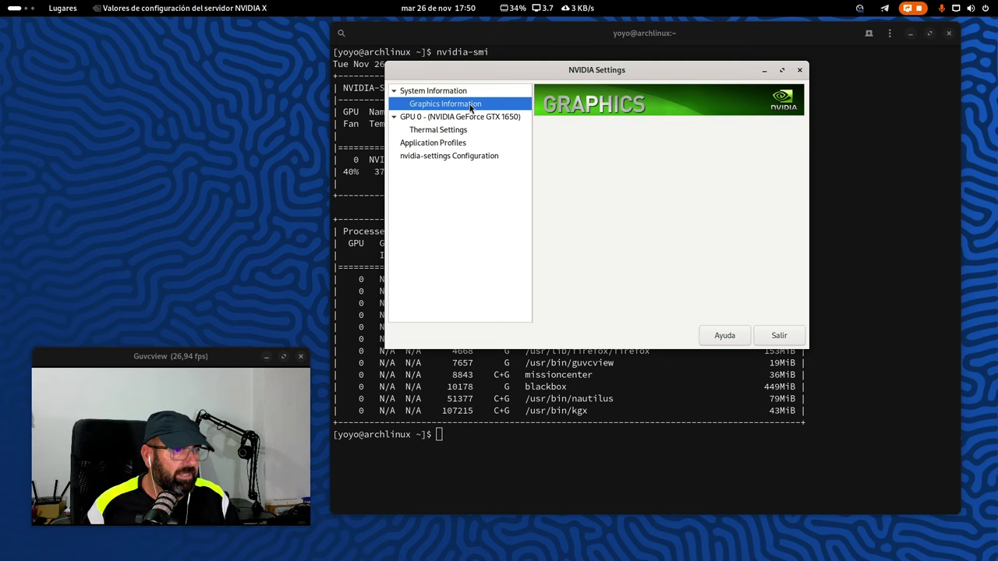
click(468, 117)
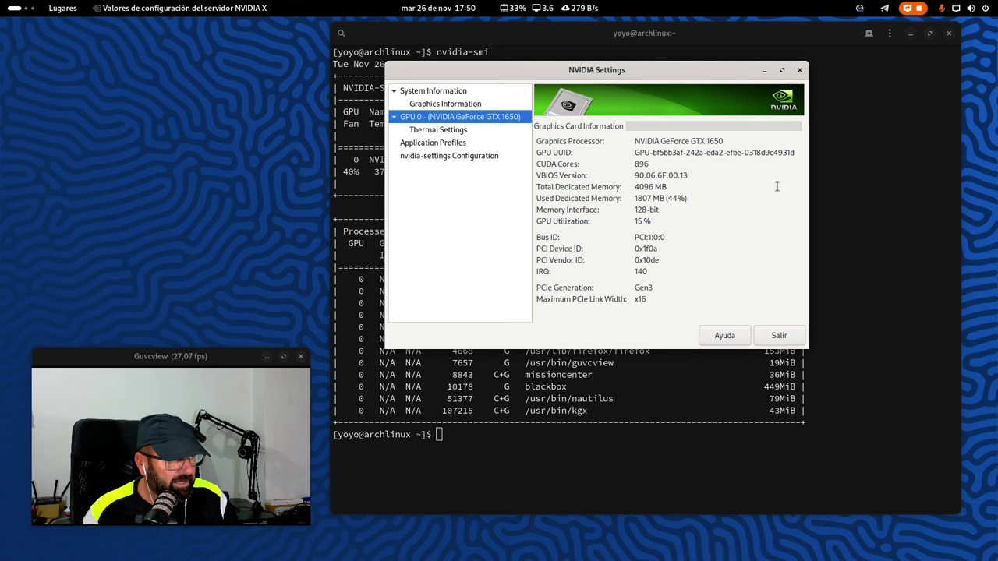
click(449, 130)
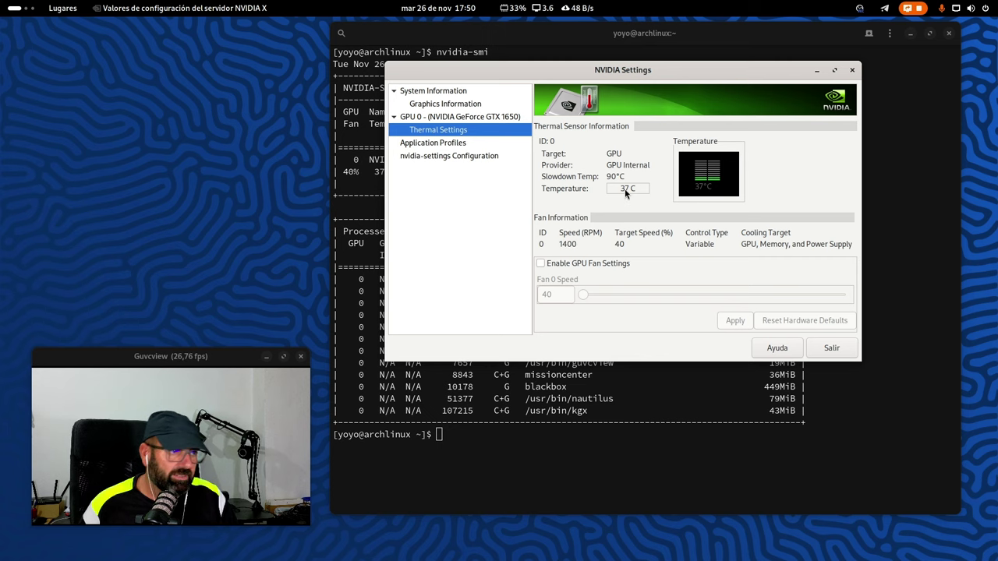
click(474, 146)
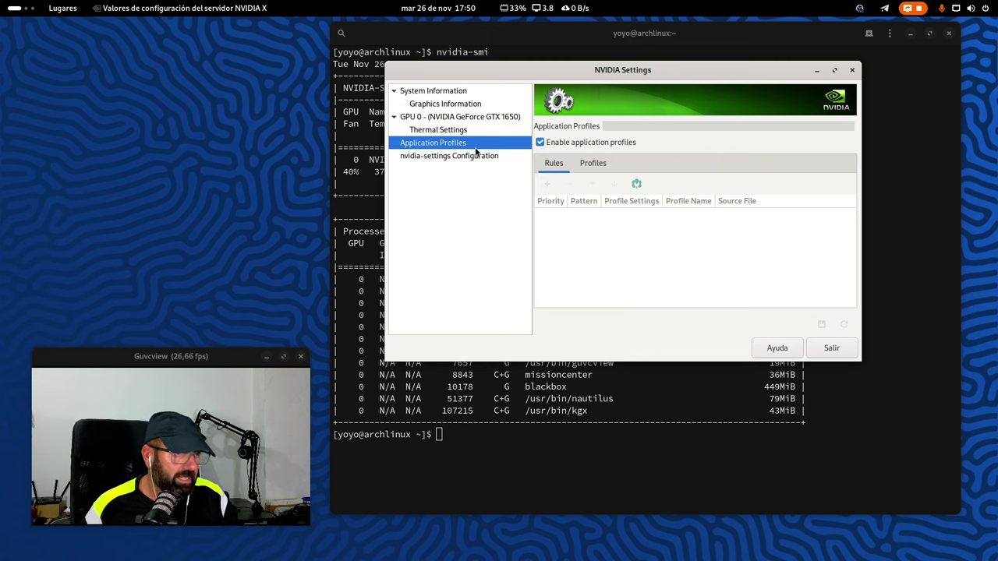
click(445, 159)
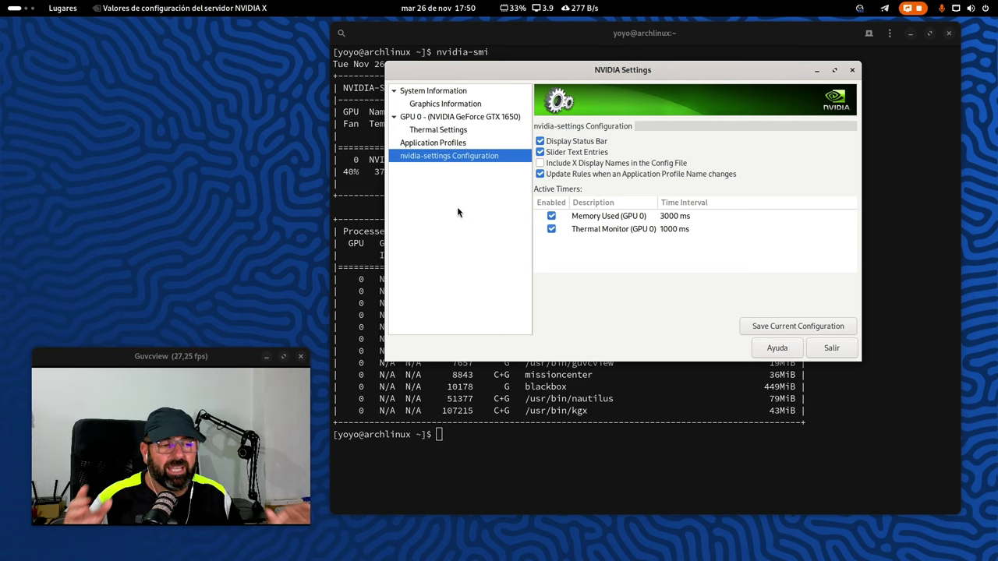
click(833, 349)
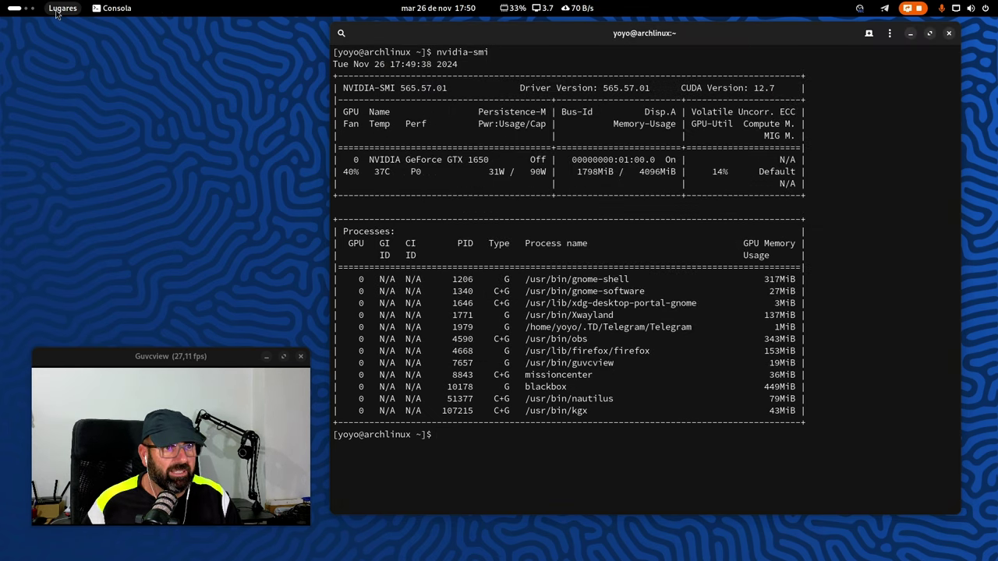
Open the Imágenes folder in the file manager and move its window over the console
click(64, 8)
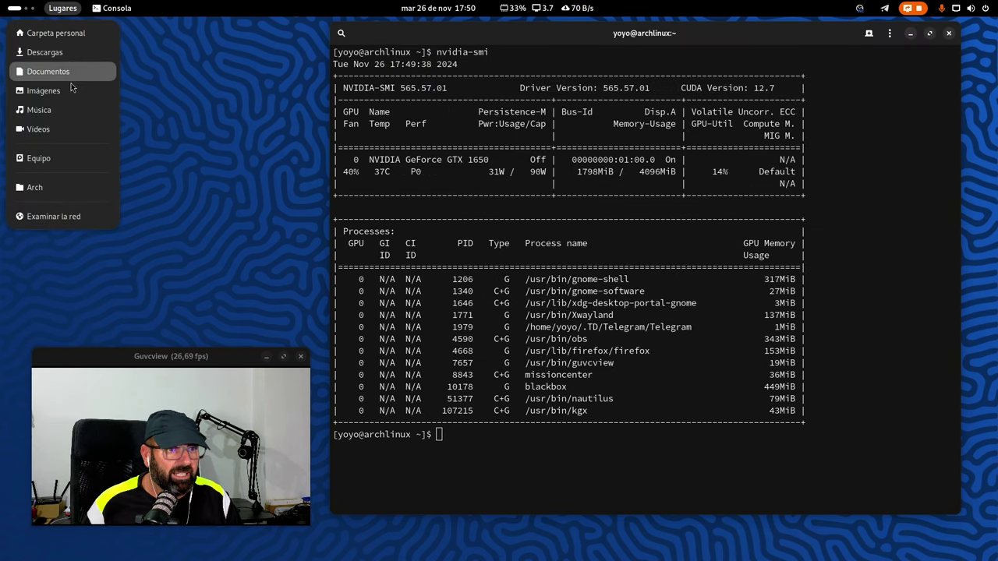
click(78, 92)
drag(364, 26, 741, 106)
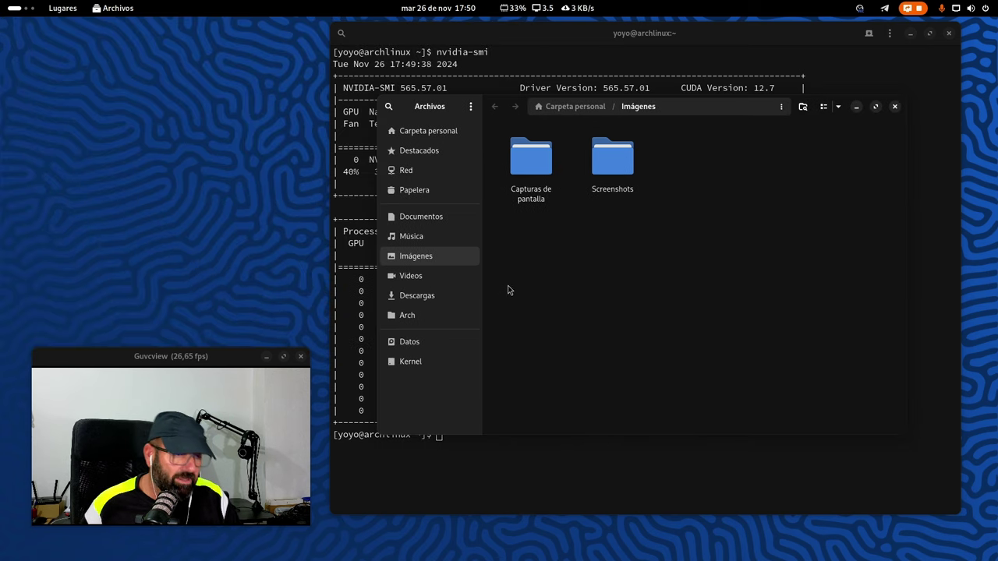
Open arch-nvidia-x11.png from Capturas de pantalla, examine it enlarged in a maximized viewer, then close it and minimize the file manager
double_click(534, 176)
double_click(602, 161)
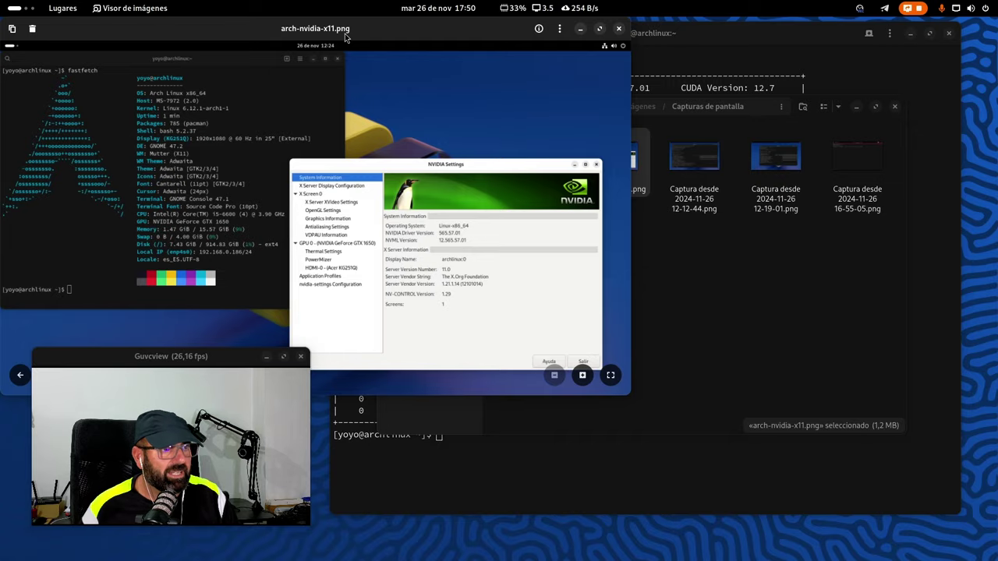
drag(344, 34, 510, 70)
scroll(566, 244, up, 4)
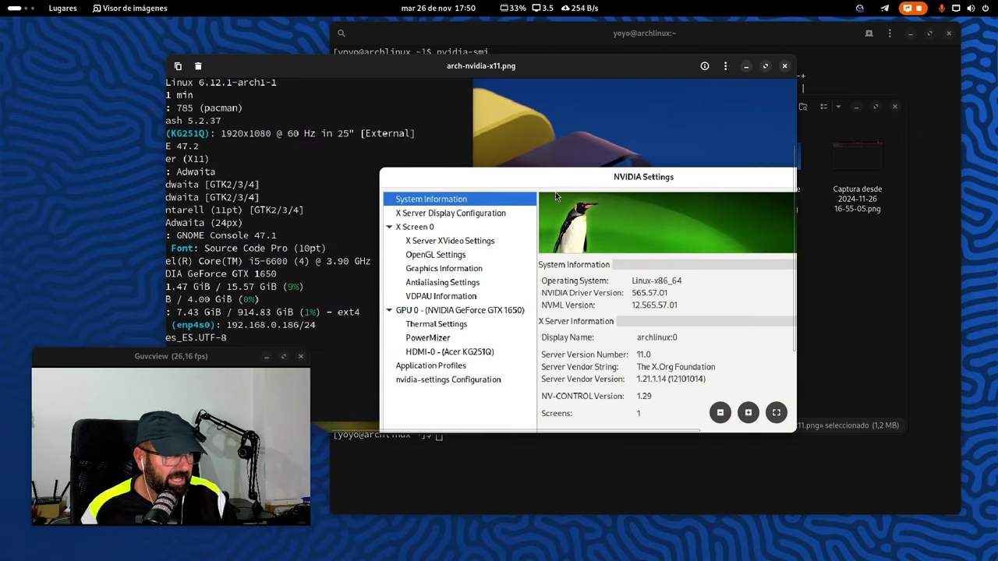
click(765, 66)
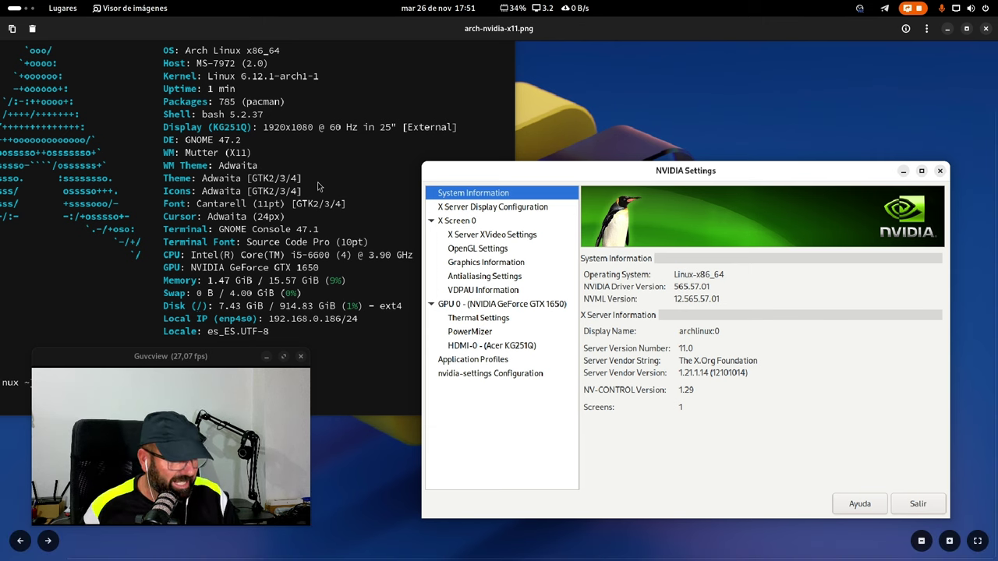
click(985, 28)
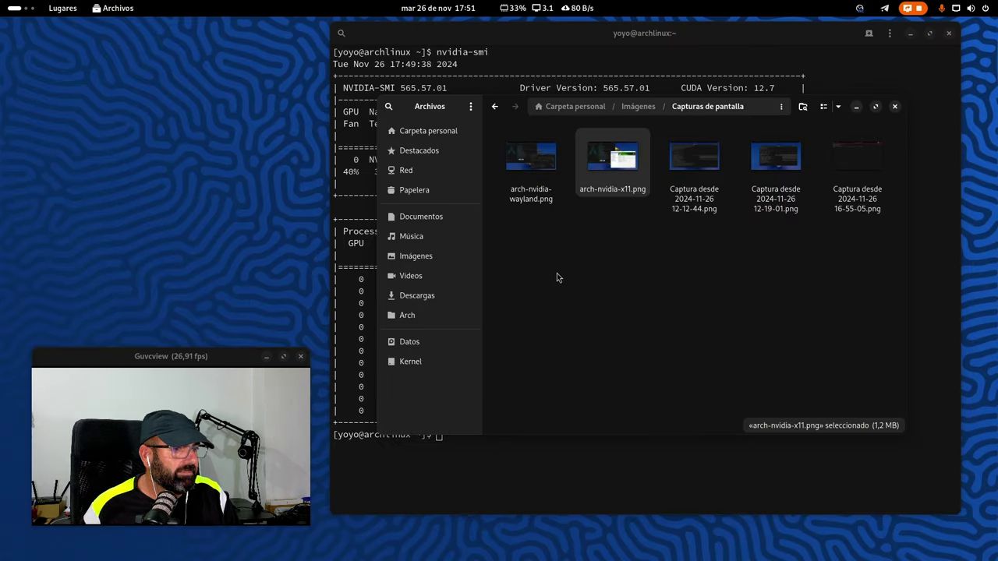
click(856, 106)
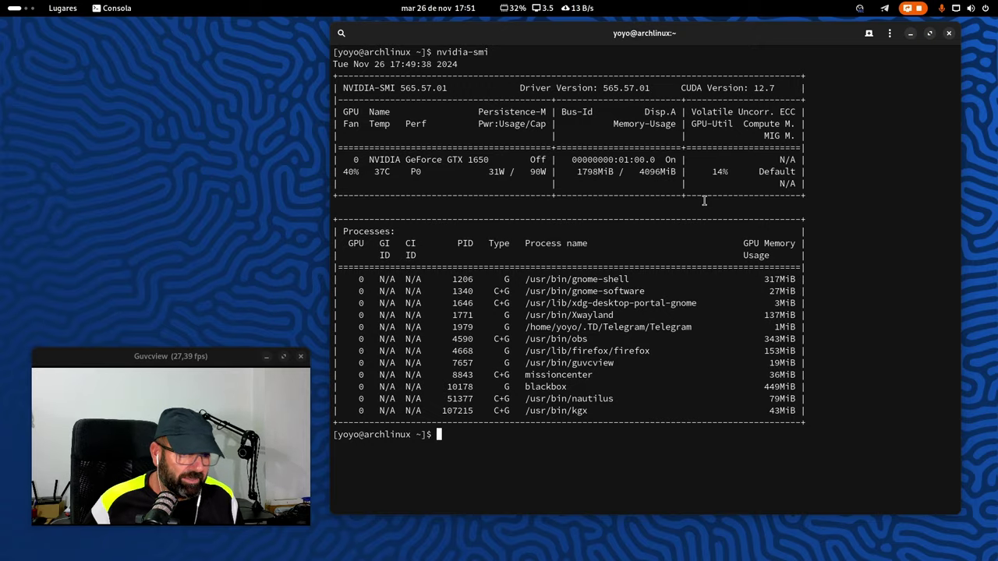
Return from the activities overview to the desktop and move the Guvcview webcam window higher, clear of the console
click(14, 8)
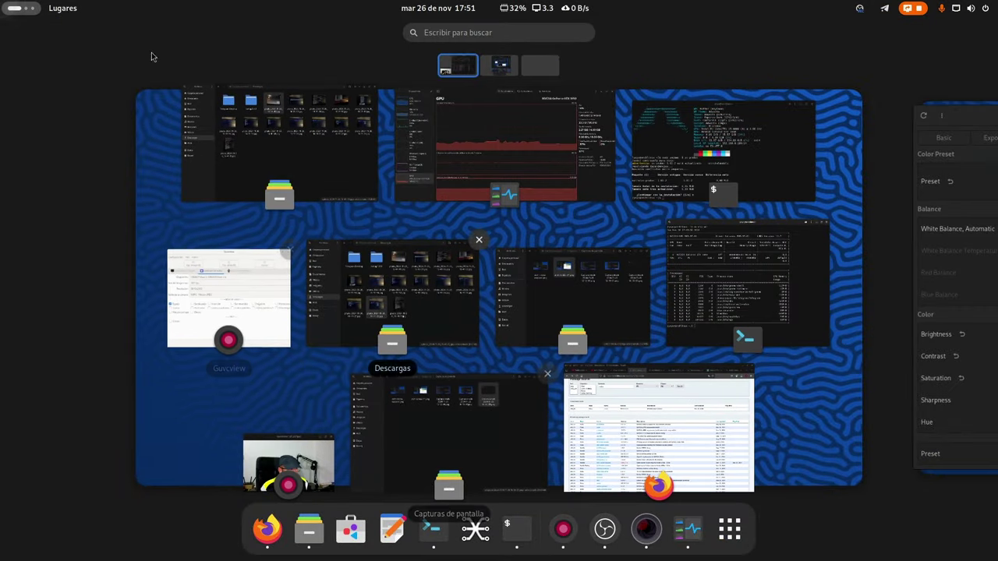
key(super)
key(super)
key(super)
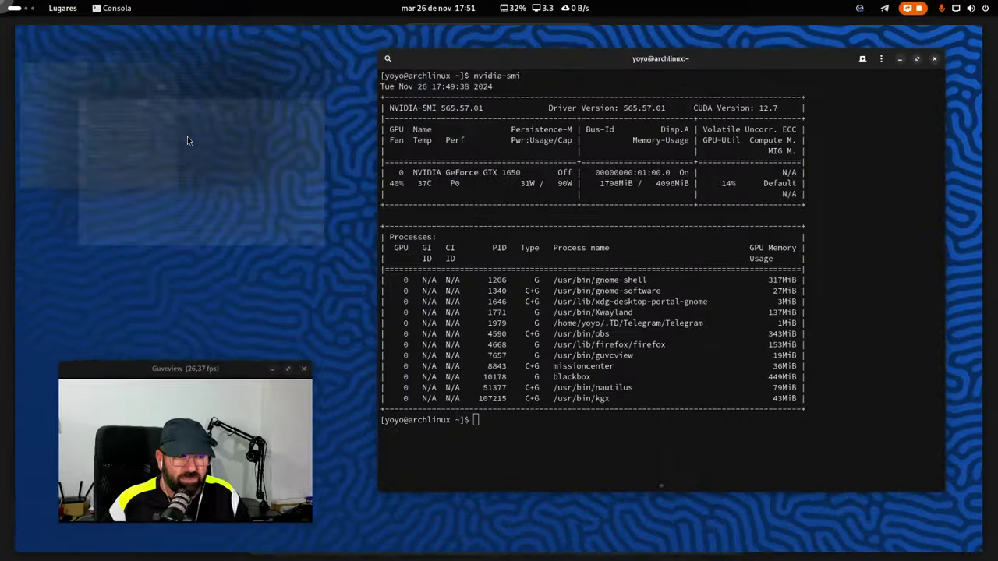
drag(192, 364, 152, 283)
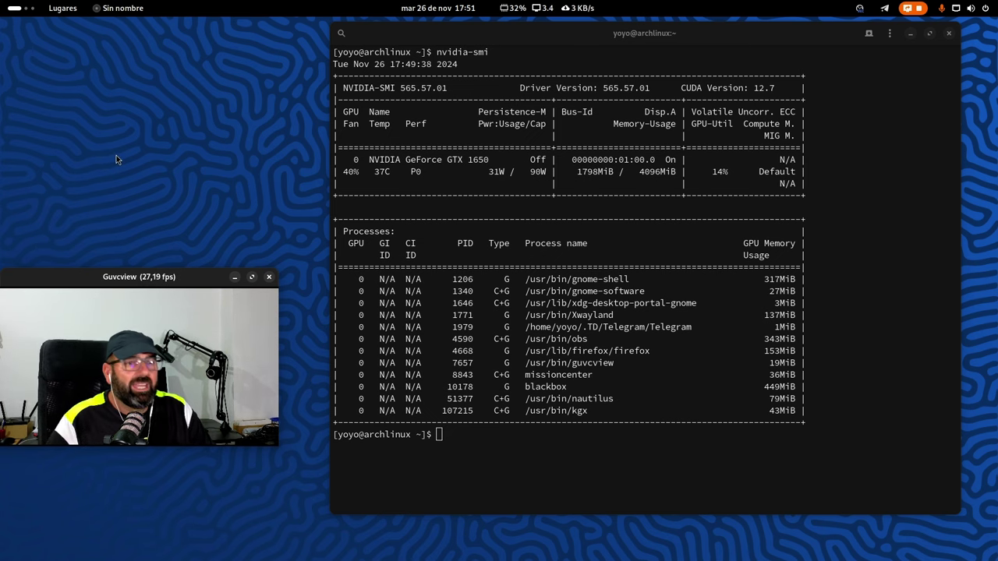
Switch to the Firefox window, shift the console so both windows overlap, and bring Firefox back in front
mouse_move(0, 0)
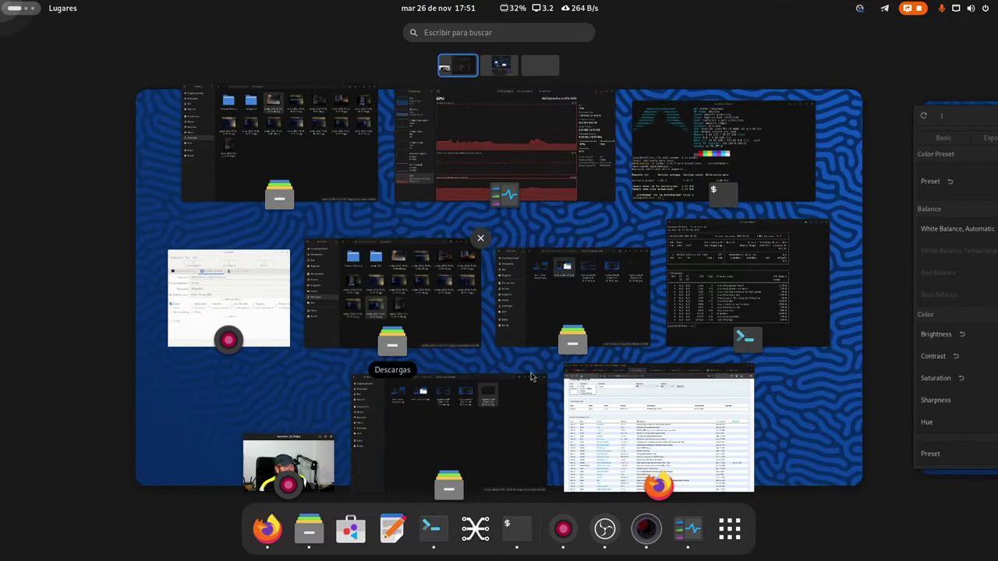
click(669, 411)
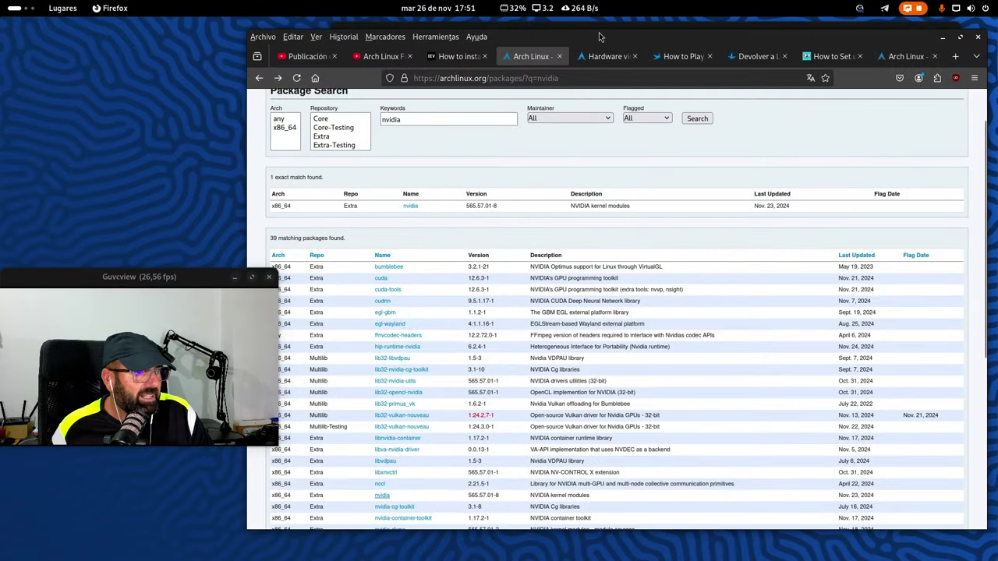
key(alt+Tab)
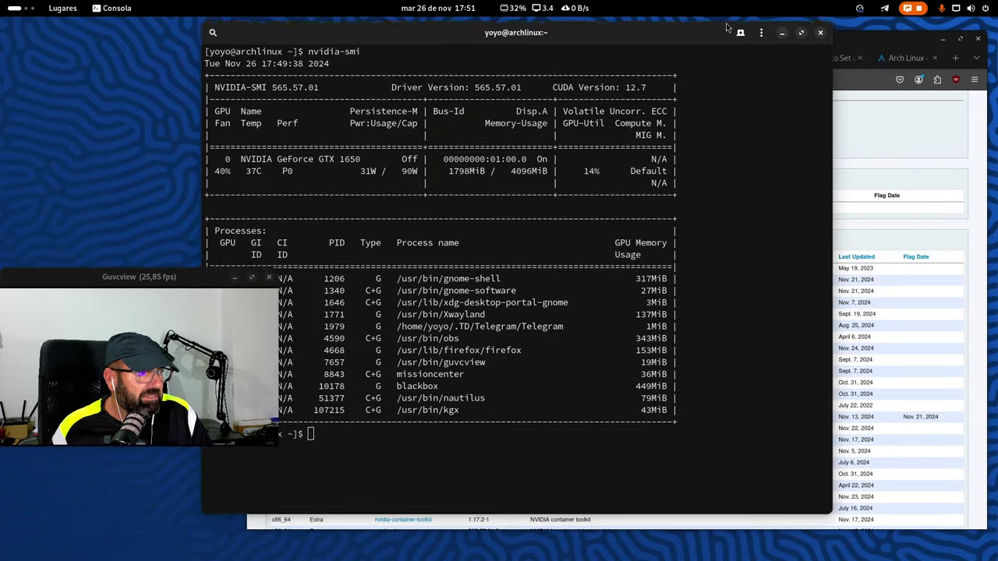
drag(726, 28, 686, 31)
click(814, 39)
Glance at the Bluetooth and Arch Linux download pages, then show the Linuxiac Steam gaming guide and reposition the browser window
click(830, 58)
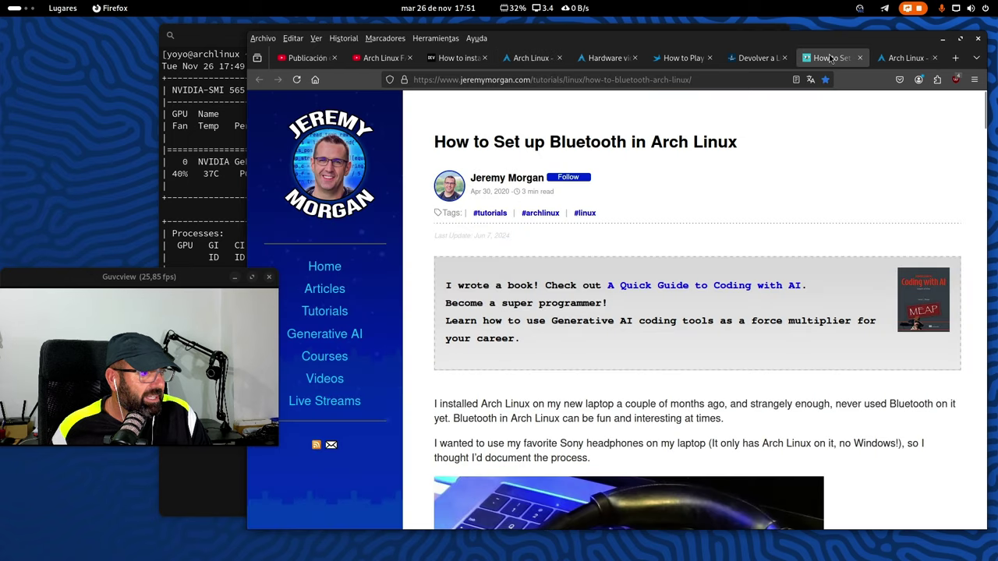
click(908, 58)
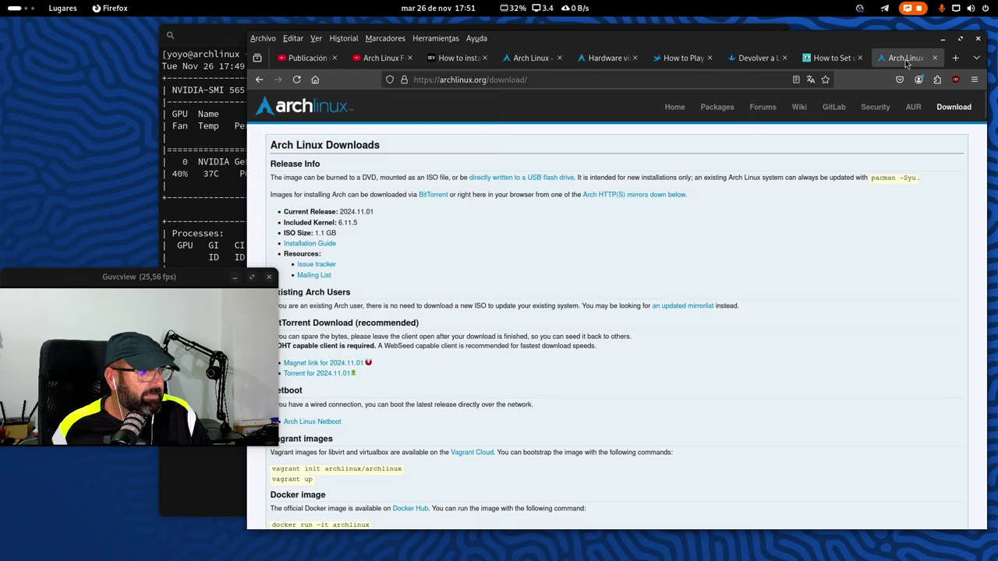
click(682, 59)
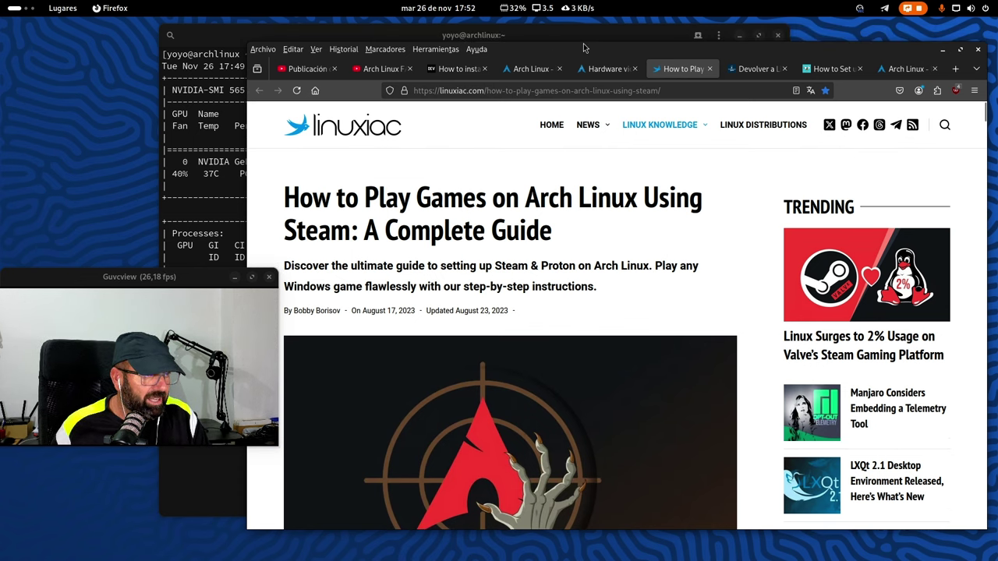
mouse_move(633, 30)
mouse_down()
mouse_move(585, 16)
mouse_move(640, 35)
mouse_up()
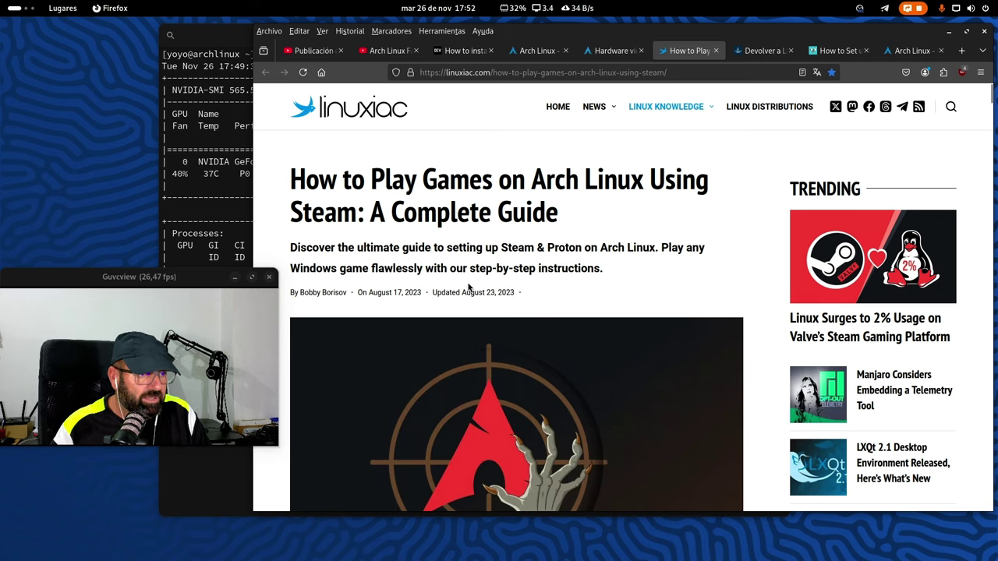
Review the Steam guide's sections on enabling the multilib repository and on starting and logging in to the Steam client
scroll(472, 279, down, 10)
scroll(471, 284, down, 2)
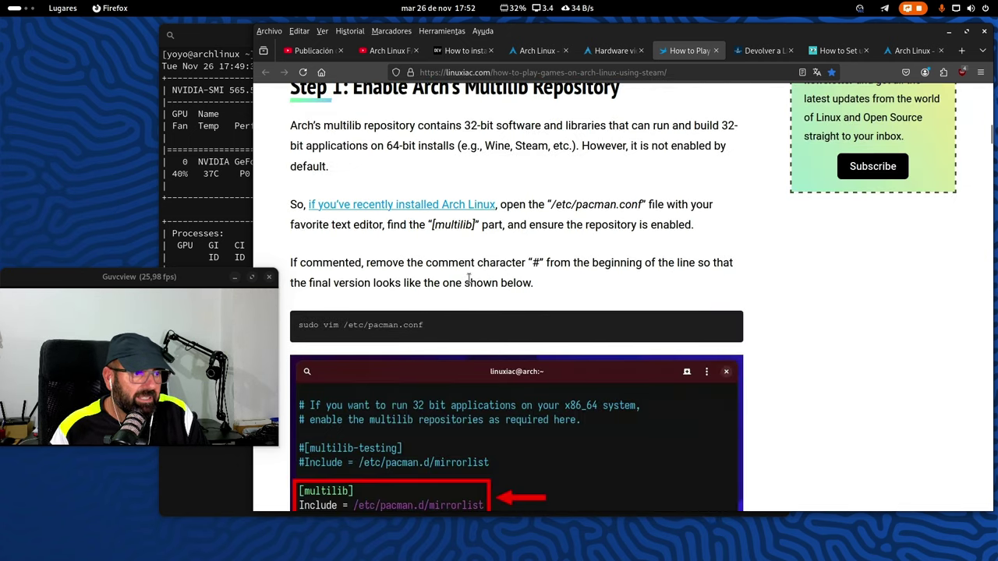
scroll(472, 282, up, 3)
scroll(470, 279, down, 2)
scroll(470, 280, down, 10)
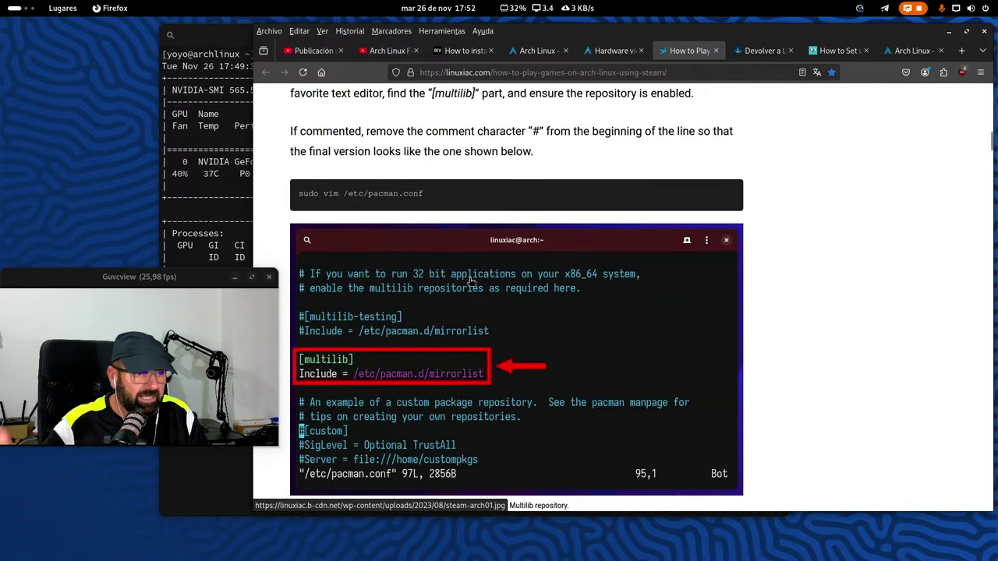
scroll(470, 283, down, 10)
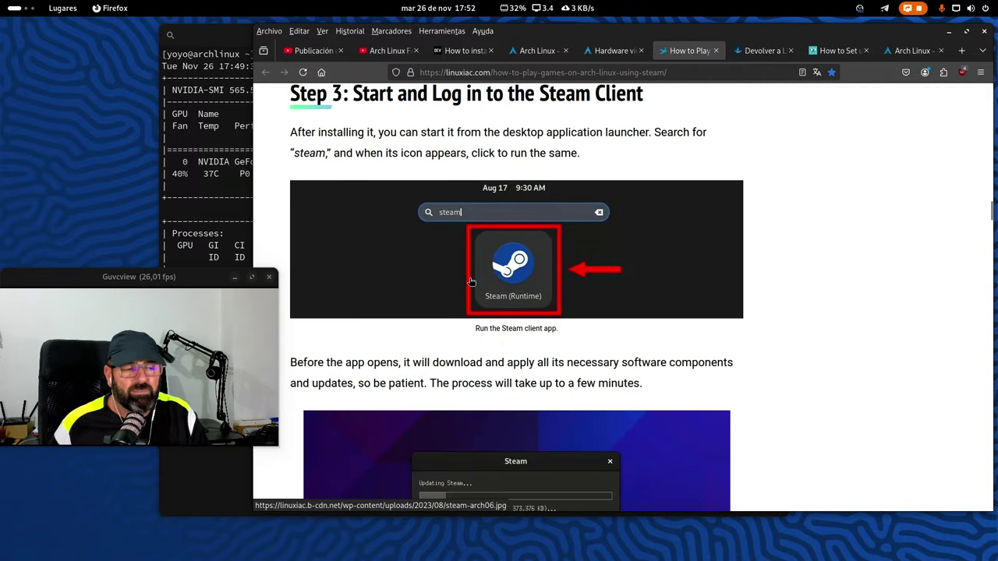
scroll(470, 283, down, 5)
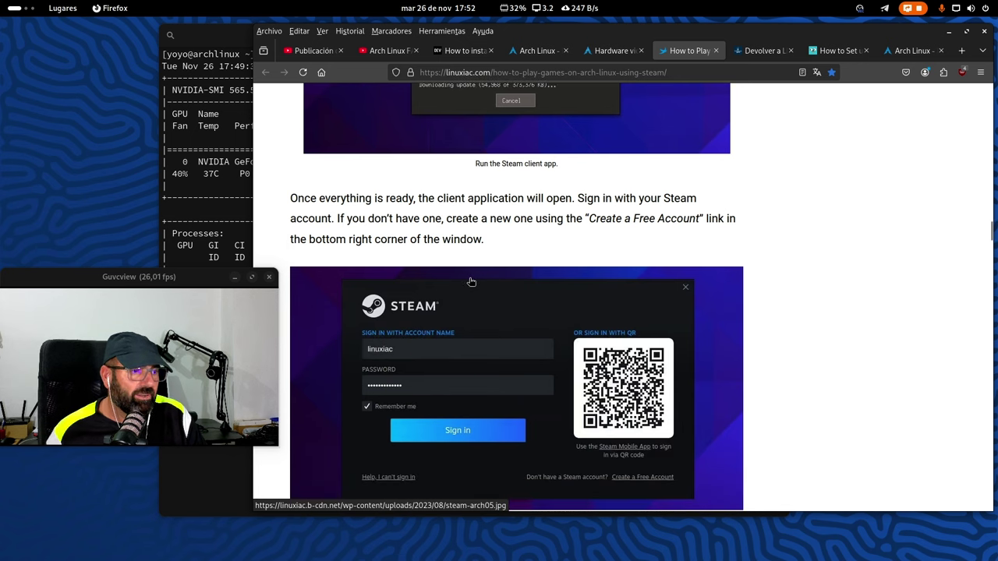
scroll(471, 282, up, 2)
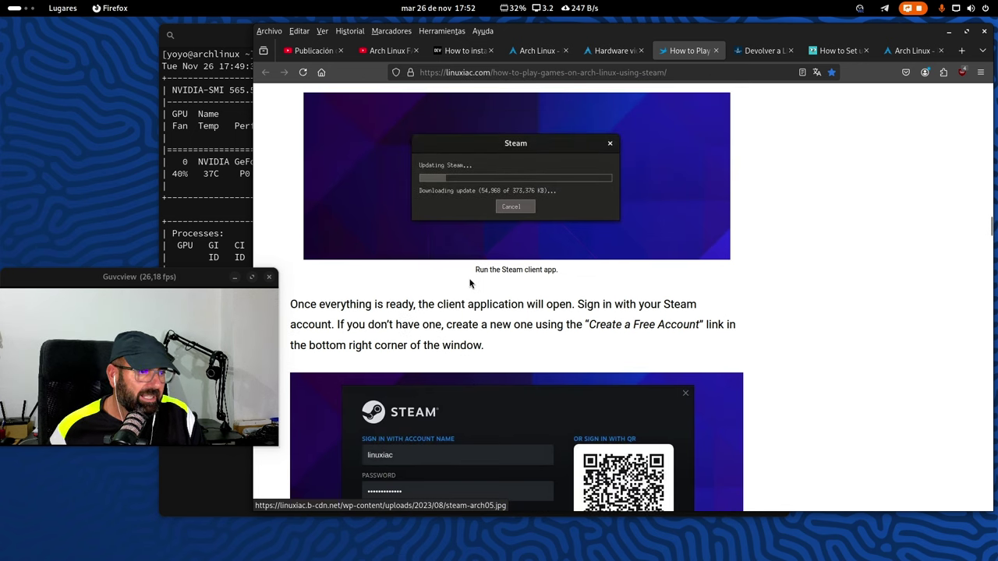
scroll(470, 283, down, 8)
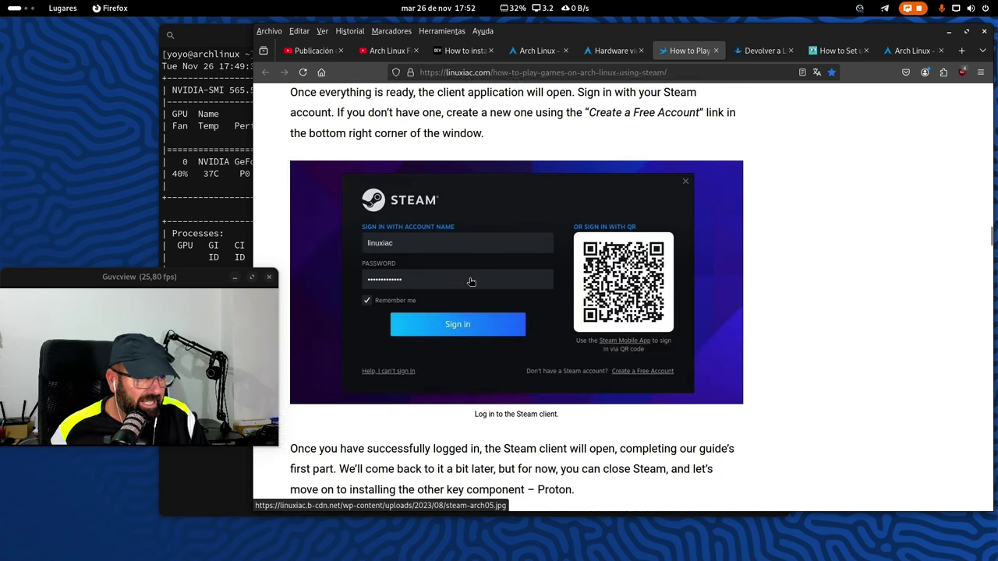
Review the Steam guide's Step 4 on installing Proton, including the yay -S protonup-qt command
scroll(472, 281, down, 3)
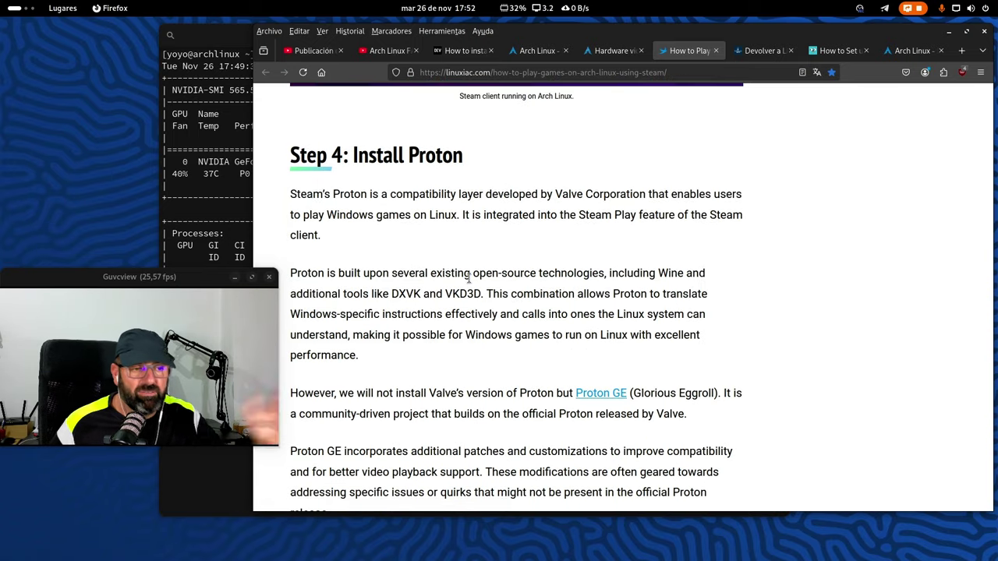
scroll(497, 250, down, 3)
scroll(496, 250, down, 4)
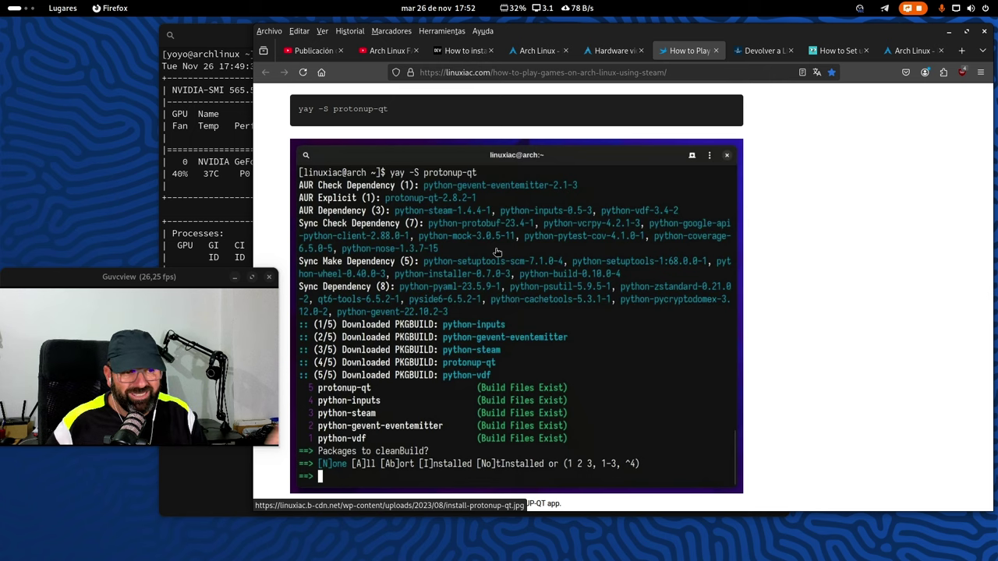
scroll(499, 252, down, 1)
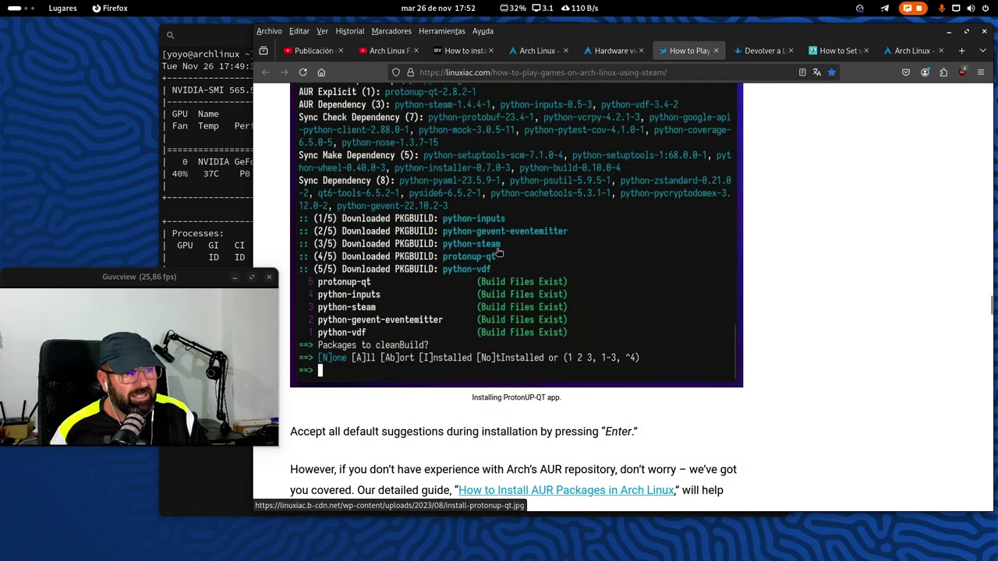
scroll(499, 251, up, 2)
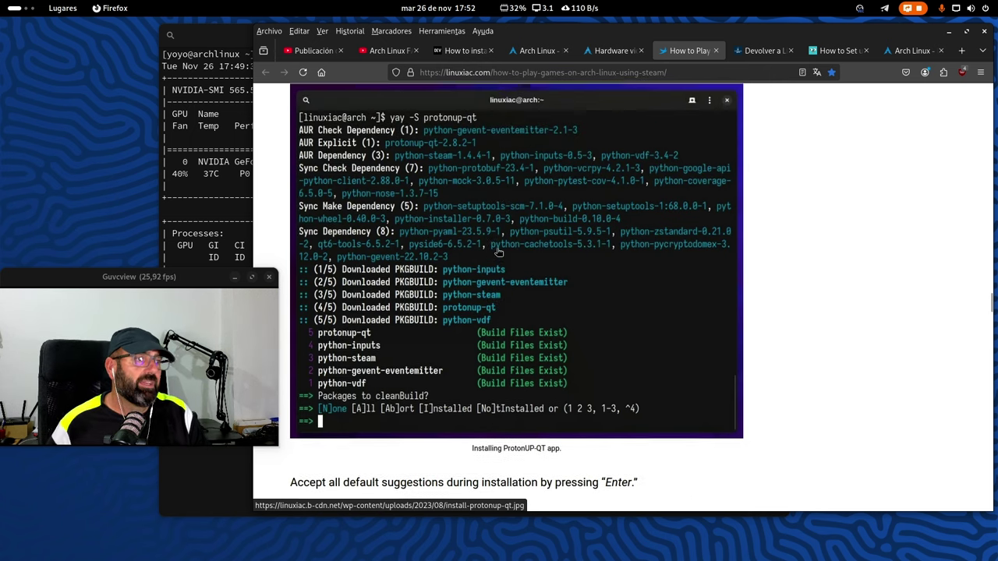
Show the Arch Linux Bluetooth tutorial and highlight the bluez install command and the bluez-utils package in Step 1
click(838, 51)
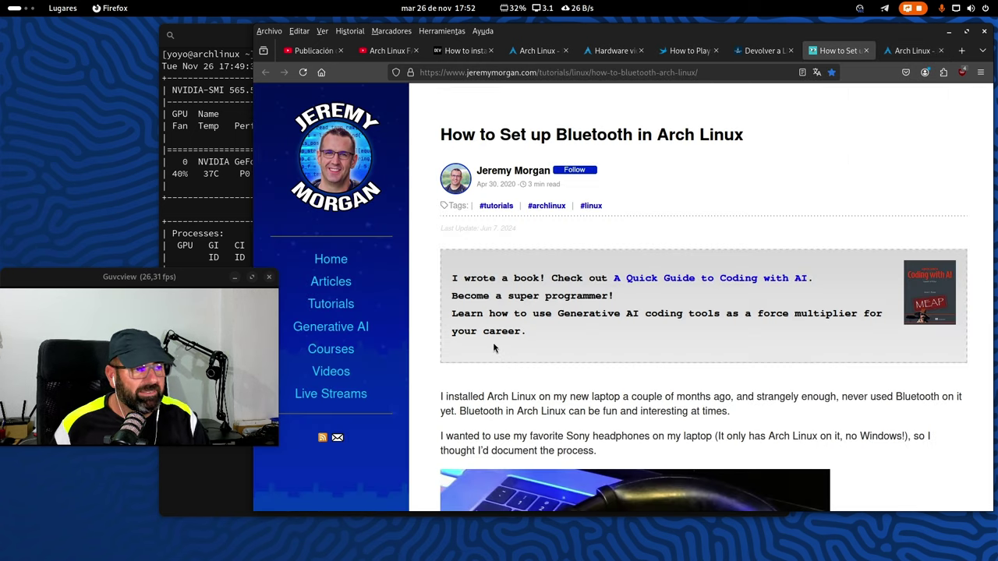
scroll(506, 294, down, 5)
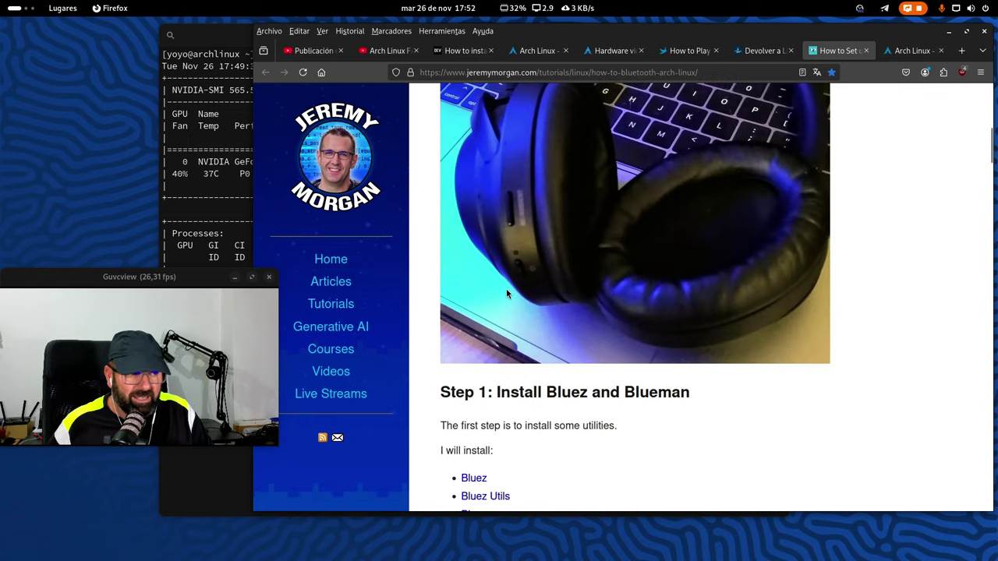
scroll(506, 294, down, 3)
scroll(577, 300, down, 1)
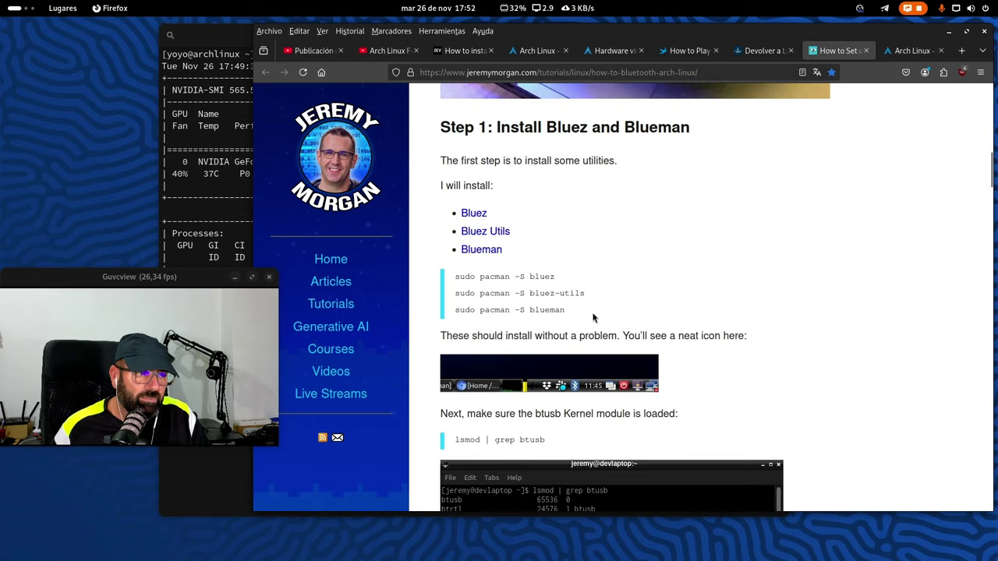
drag(574, 283, 449, 282)
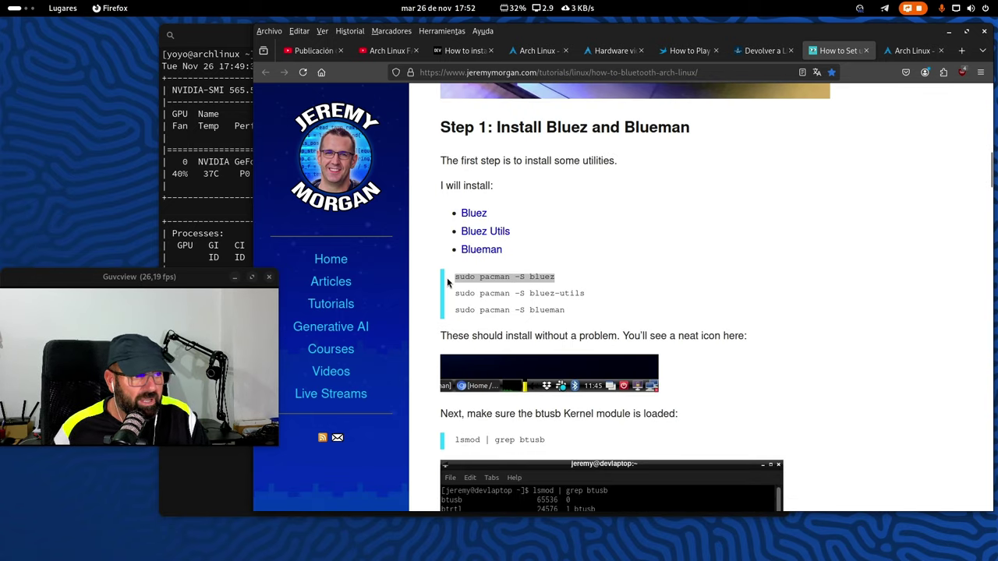
click(589, 297)
drag(588, 299, 435, 301)
click(608, 295)
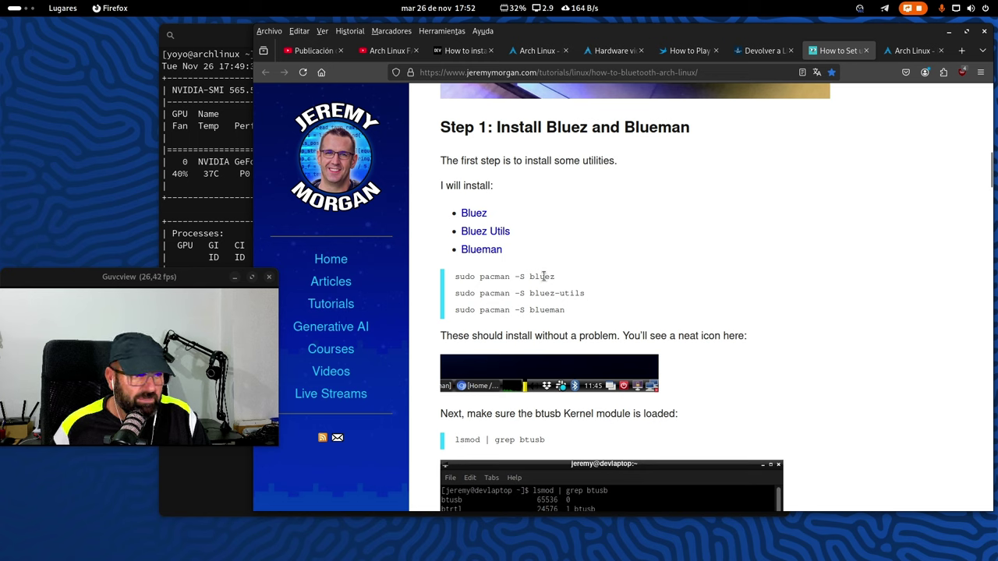
drag(601, 293, 528, 295)
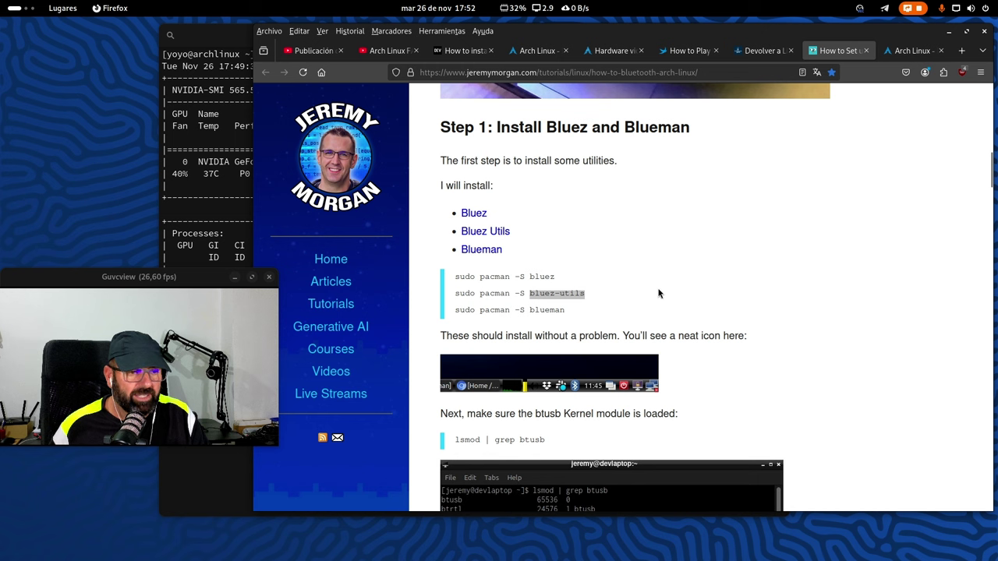
Go to Enable the Service in the Bluetooth tutorial and highlight the commands that start and enable bluetooth.service
scroll(661, 292, down, 10)
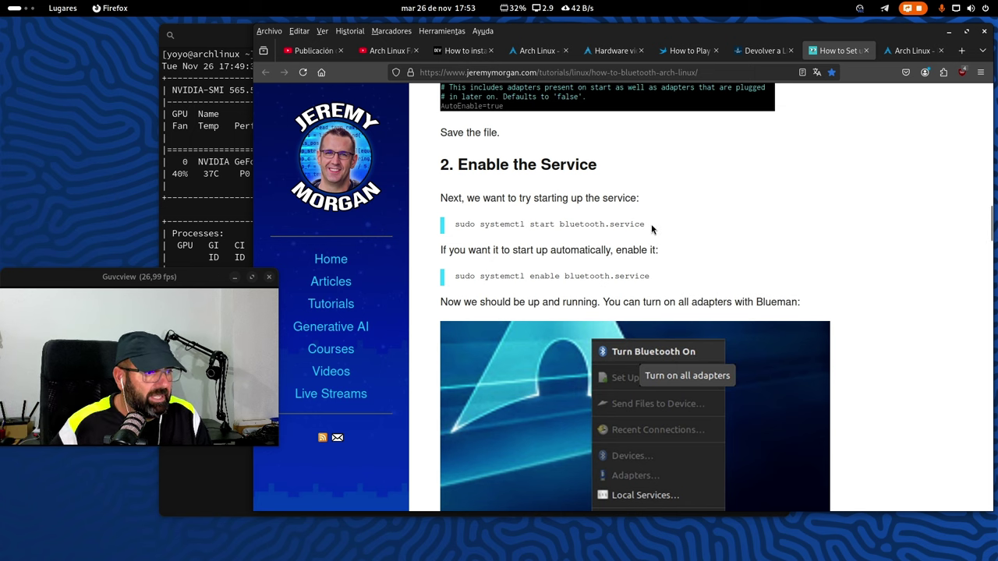
drag(651, 224, 455, 231)
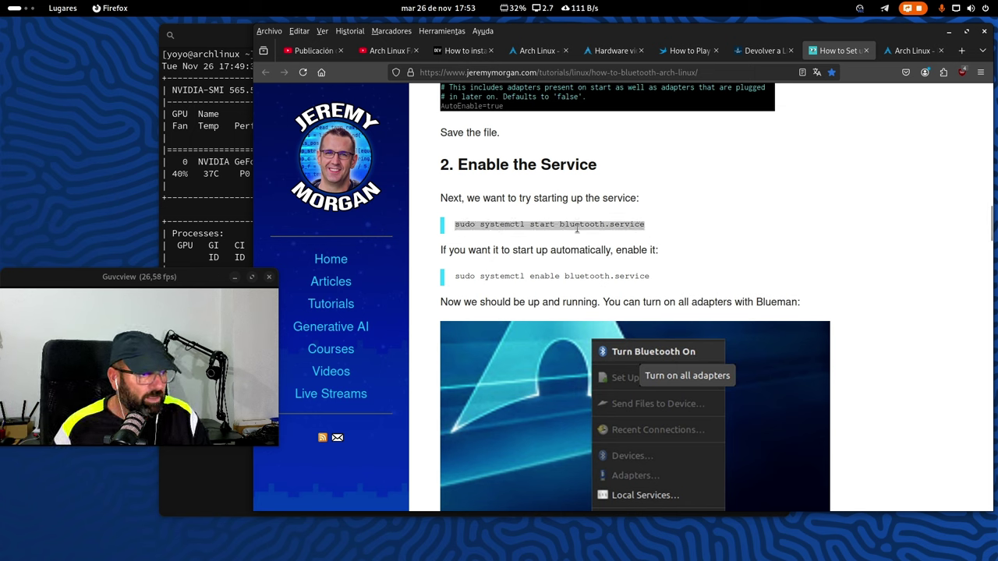
click(695, 262)
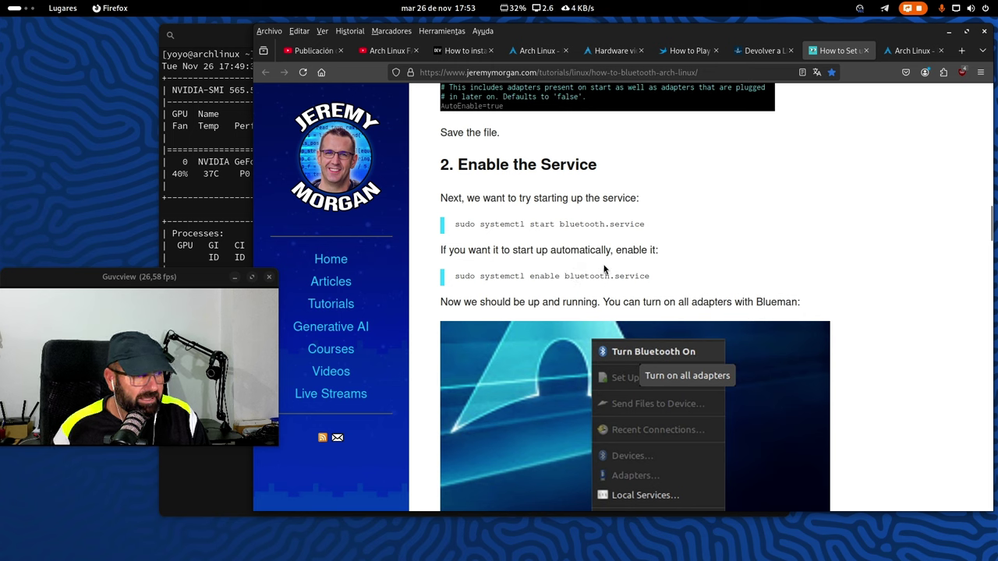
drag(661, 282, 457, 280)
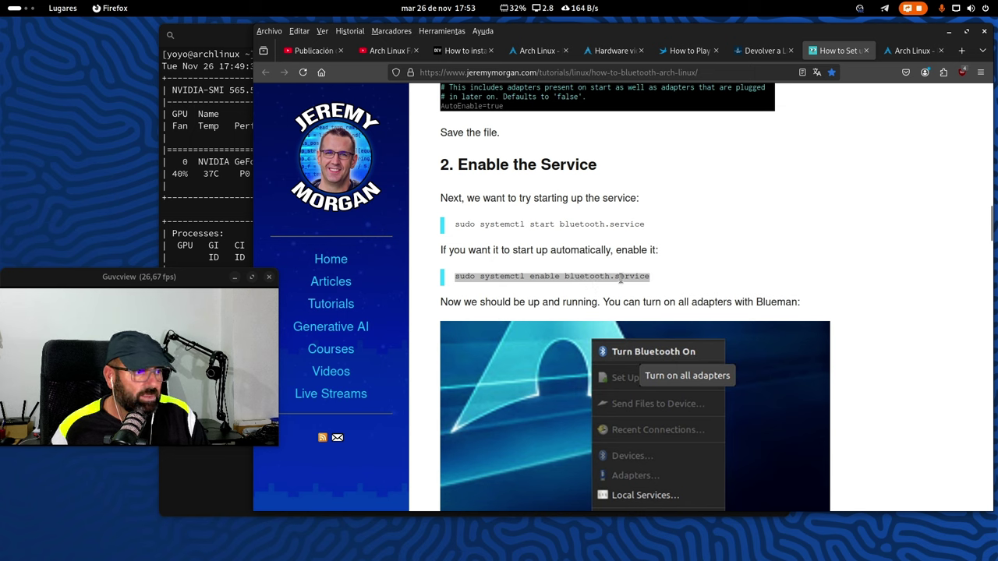
Highlight the start and enable keywords in the Bluetooth tutorial's systemctl commands, and the full sudo systemctl enable bluetooth.service line
click(661, 278)
drag(554, 224, 522, 224)
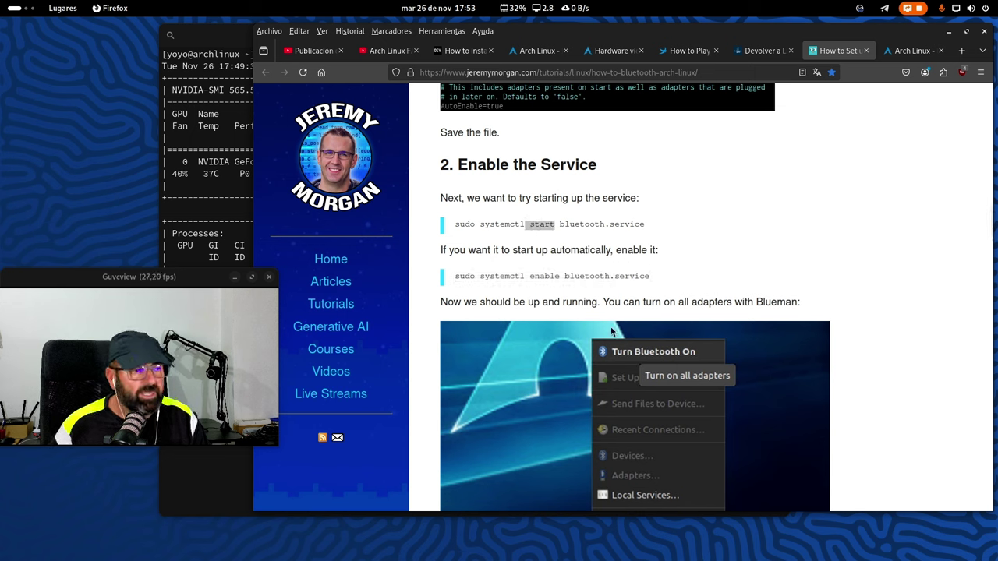
drag(556, 278, 513, 274)
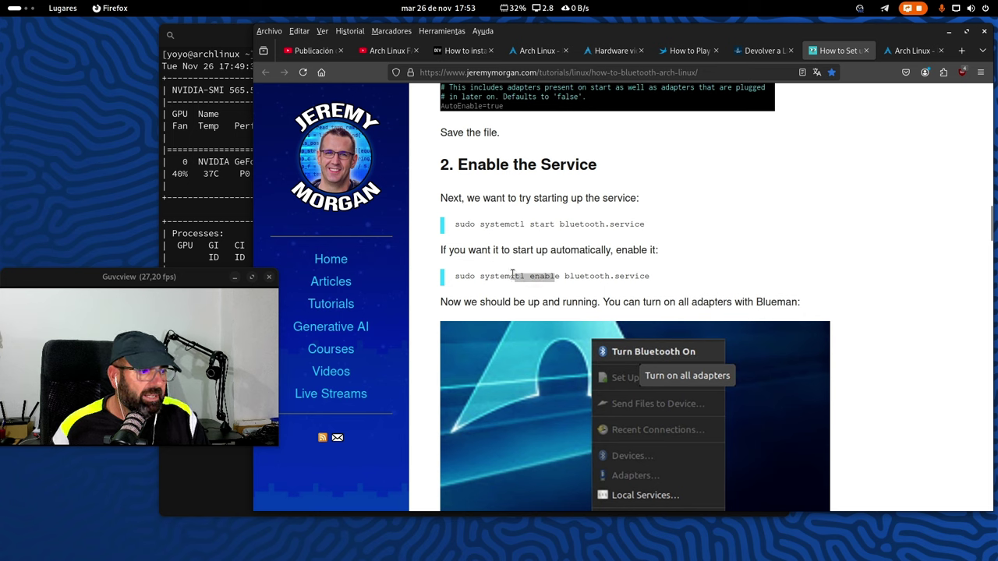
drag(710, 277, 457, 279)
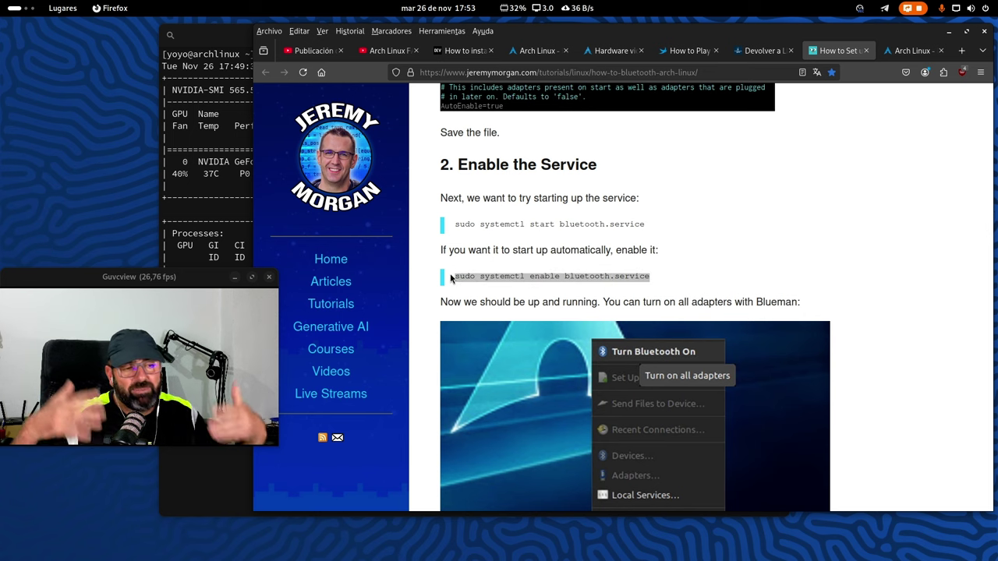
click(784, 245)
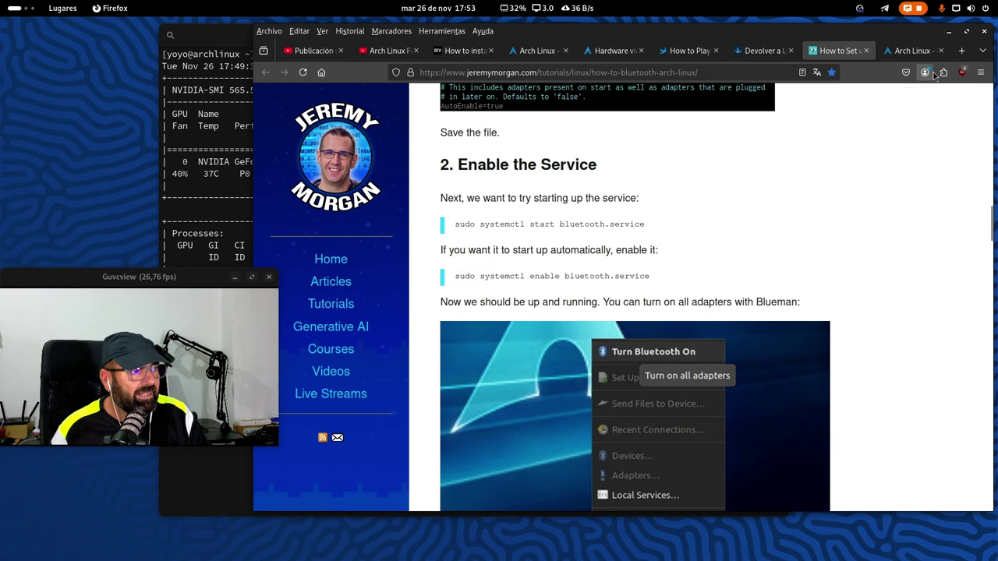
Minimize the browser, show the Bluetooth toggle in the system quick settings, and minimize the terminal
click(948, 33)
click(956, 8)
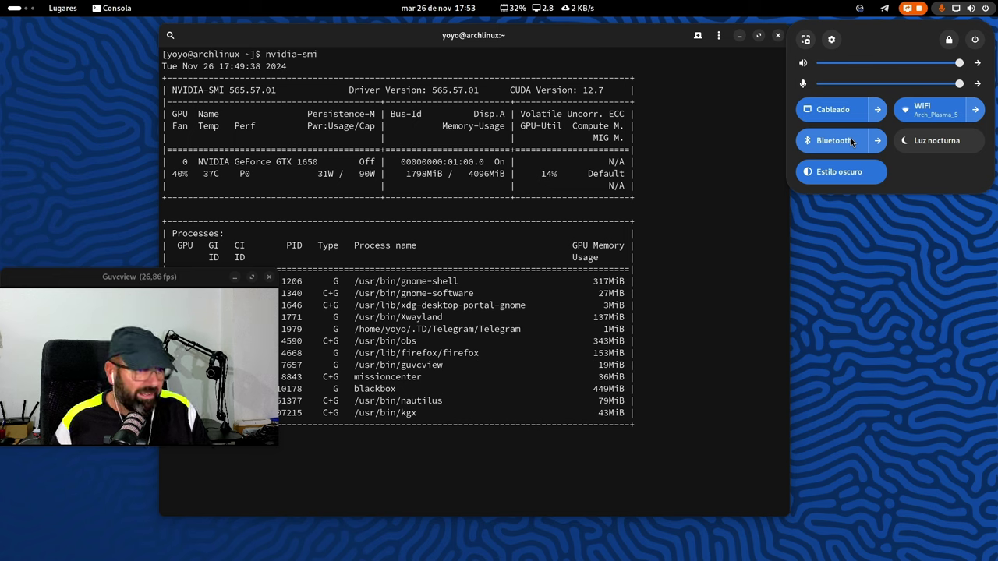
click(746, 388)
click(739, 36)
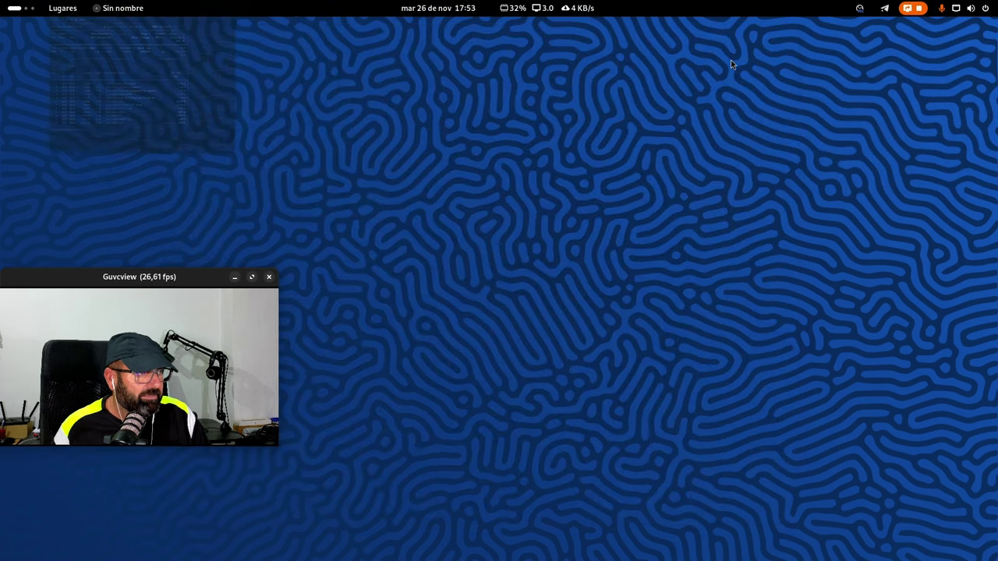
Switch to Mission Center and move and resize its window so the device list and all GPU graphs show clear of the webcam view
key(super)
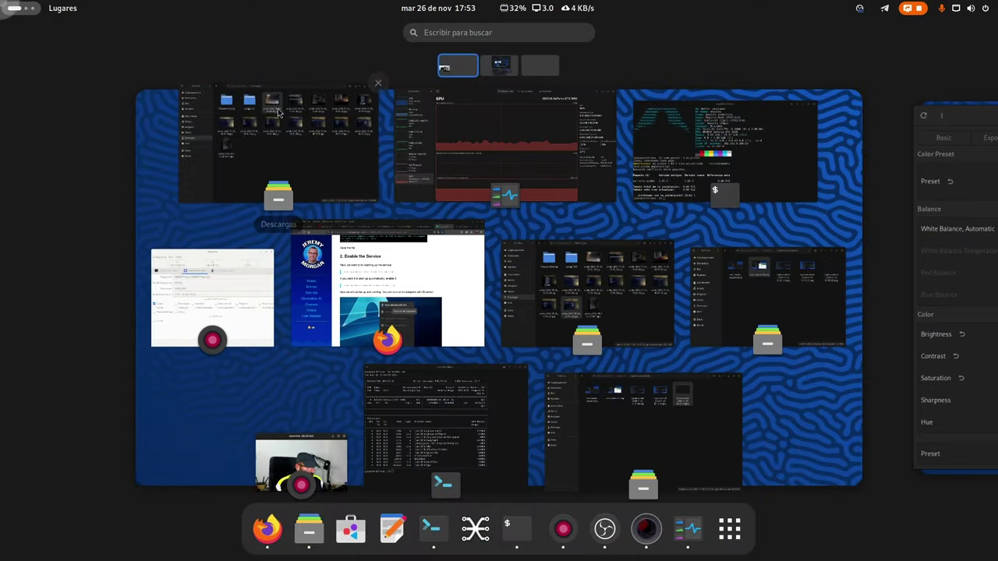
click(535, 142)
drag(343, 38, 539, 41)
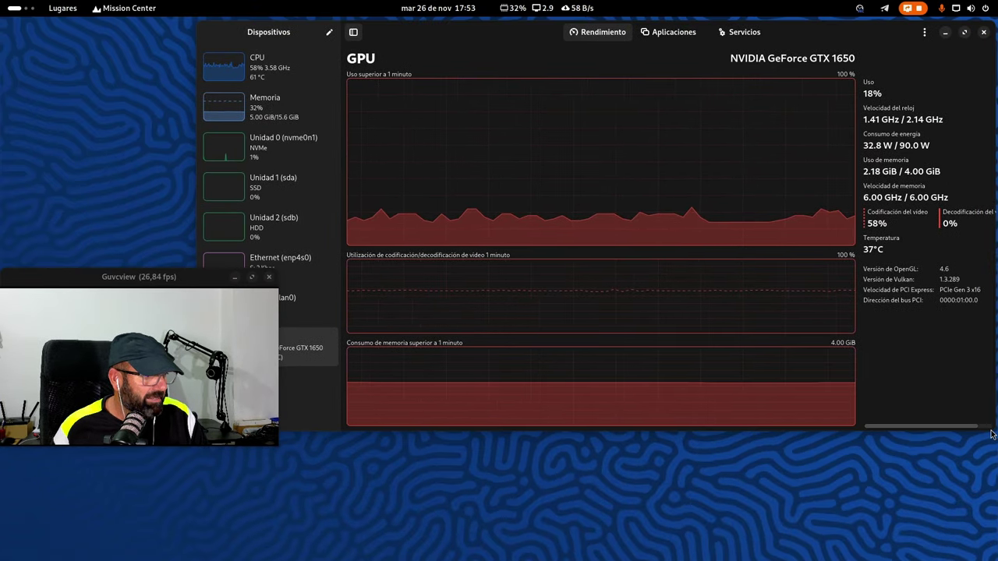
drag(991, 431, 904, 537)
drag(437, 38, 535, 33)
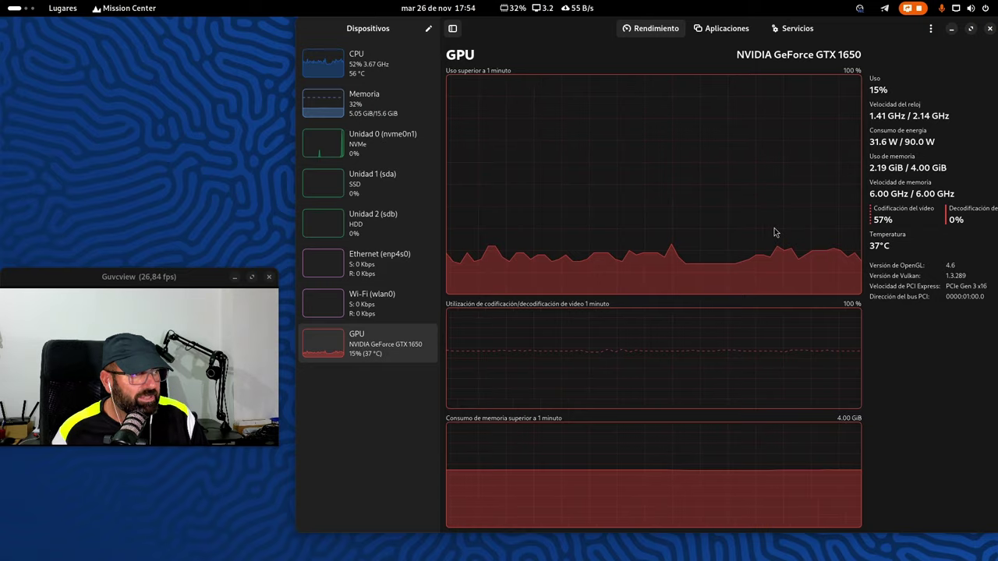
Switch to OBS Studio on the second workspace, open its settings, and reposition the dialog so it fits on screen
key(super)
click(965, 290)
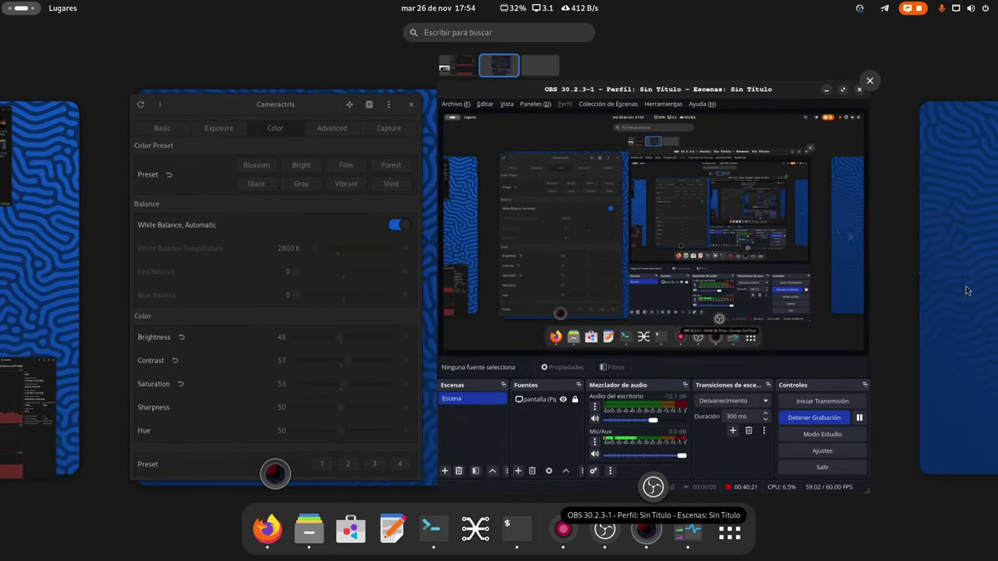
click(692, 275)
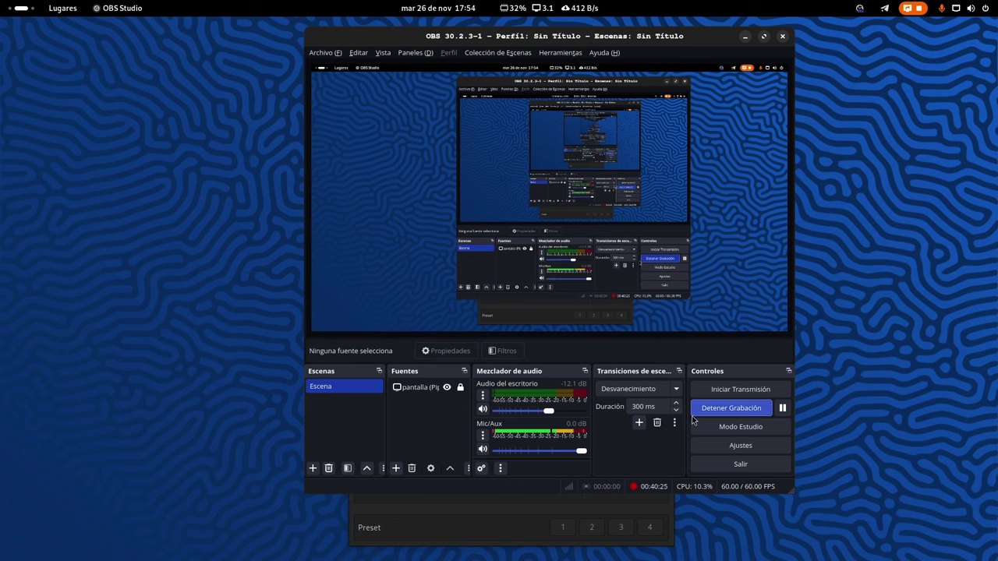
click(741, 446)
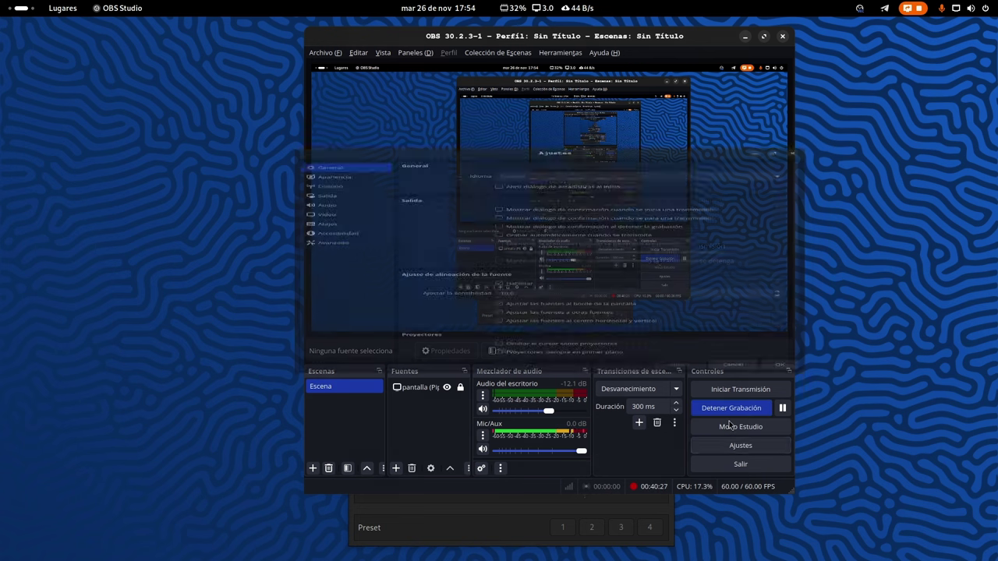
drag(563, 72, 396, 78)
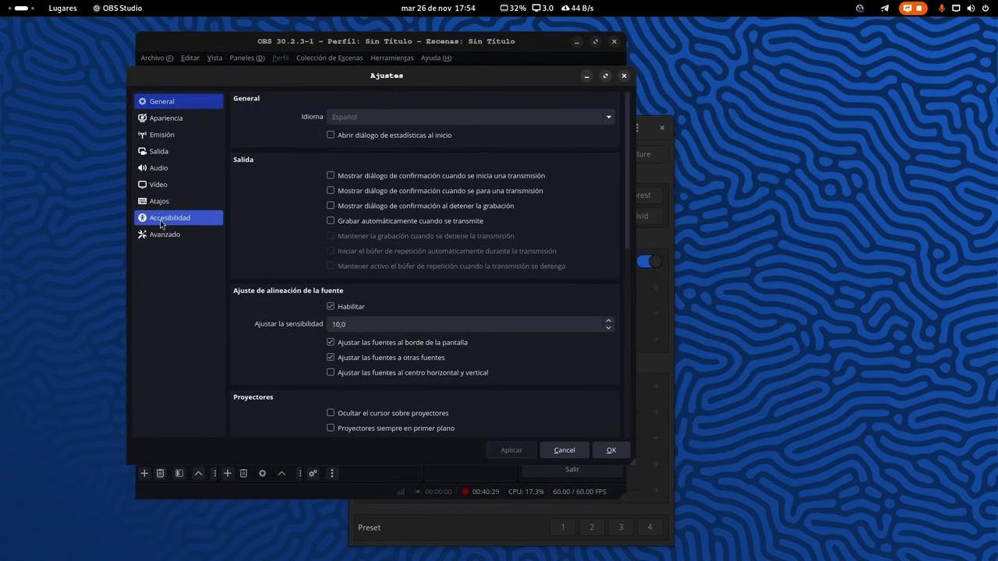